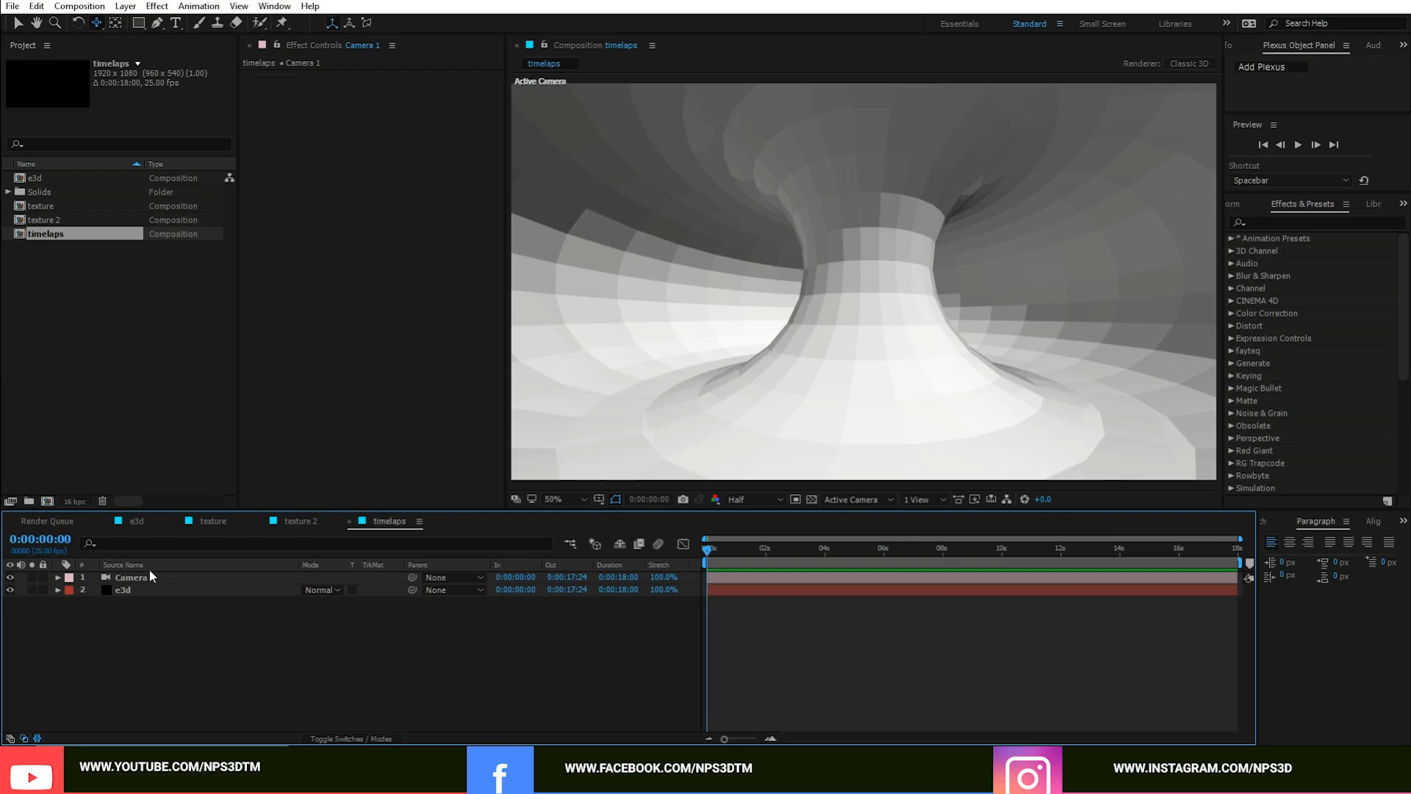
Step: Create a new 1080 x 1080 px composition named "texture ilu"
left_click(47, 501)
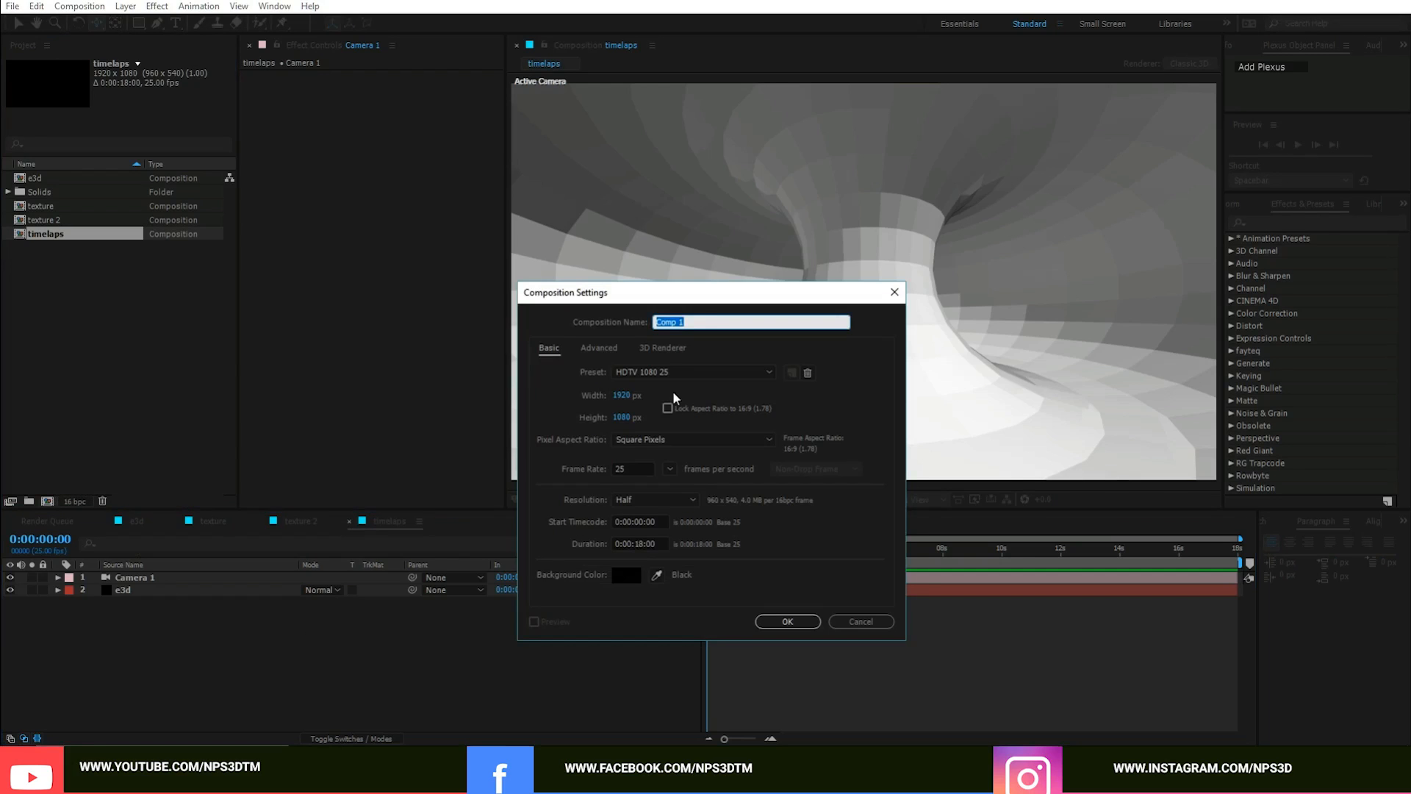
left_click(624, 396)
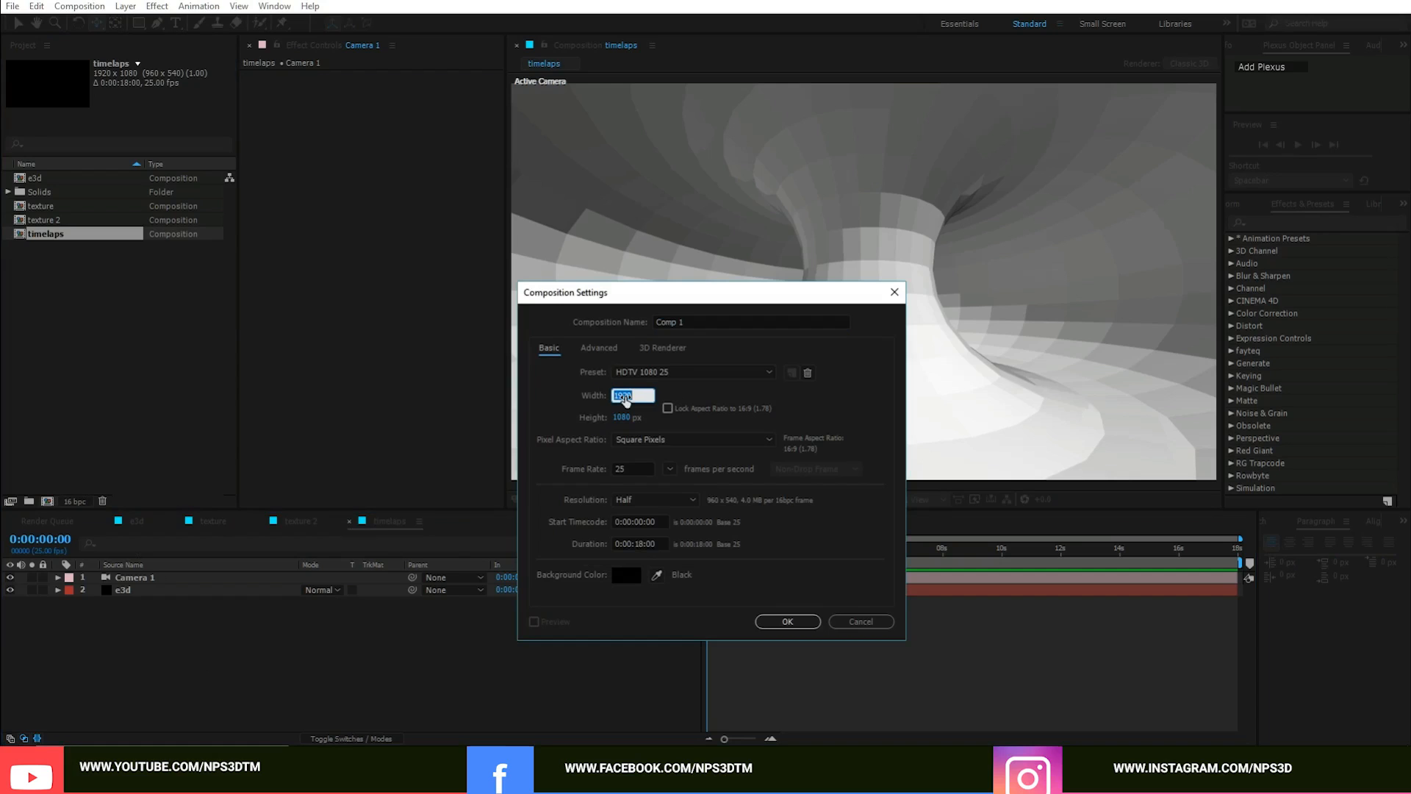
type("1080")
left_click(706, 322)
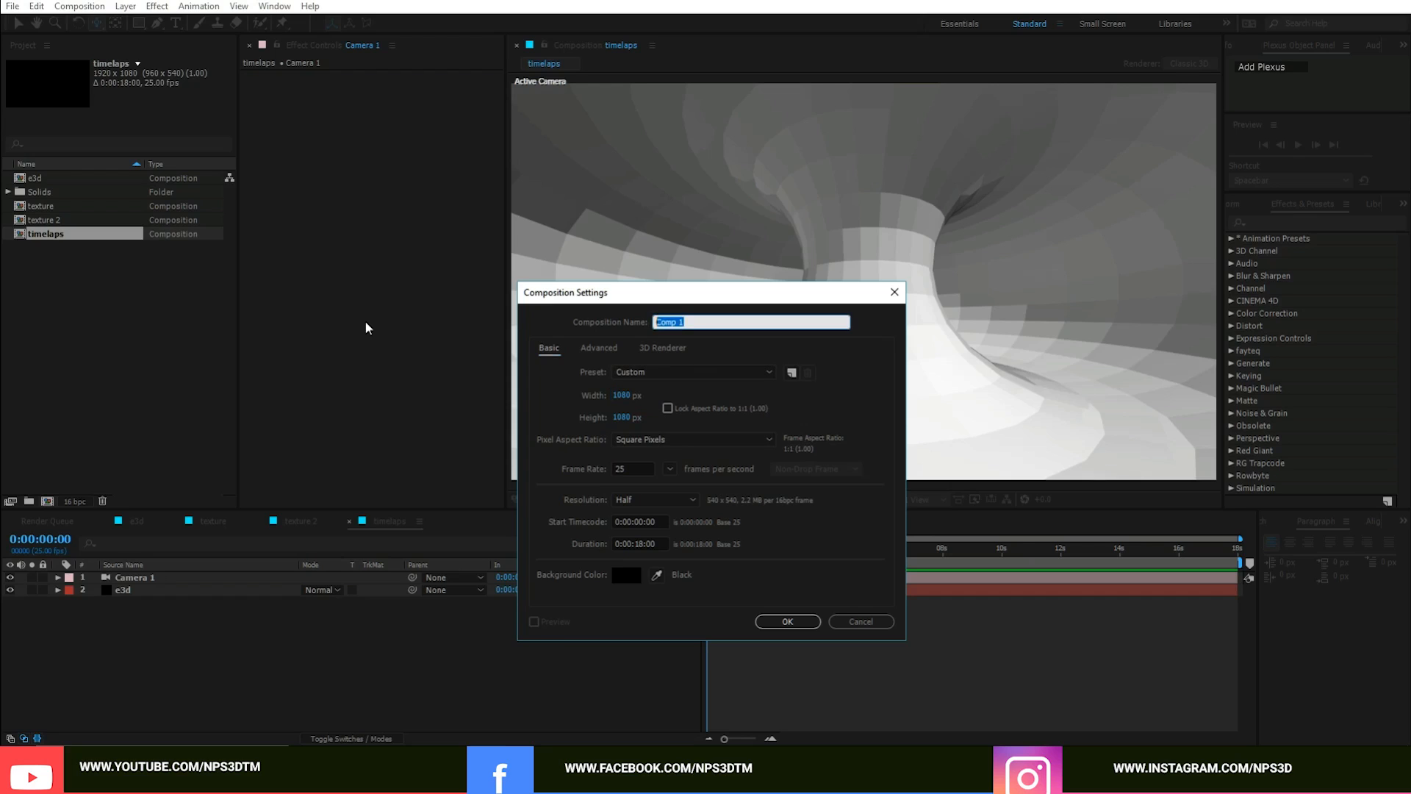
type("texture ilu")
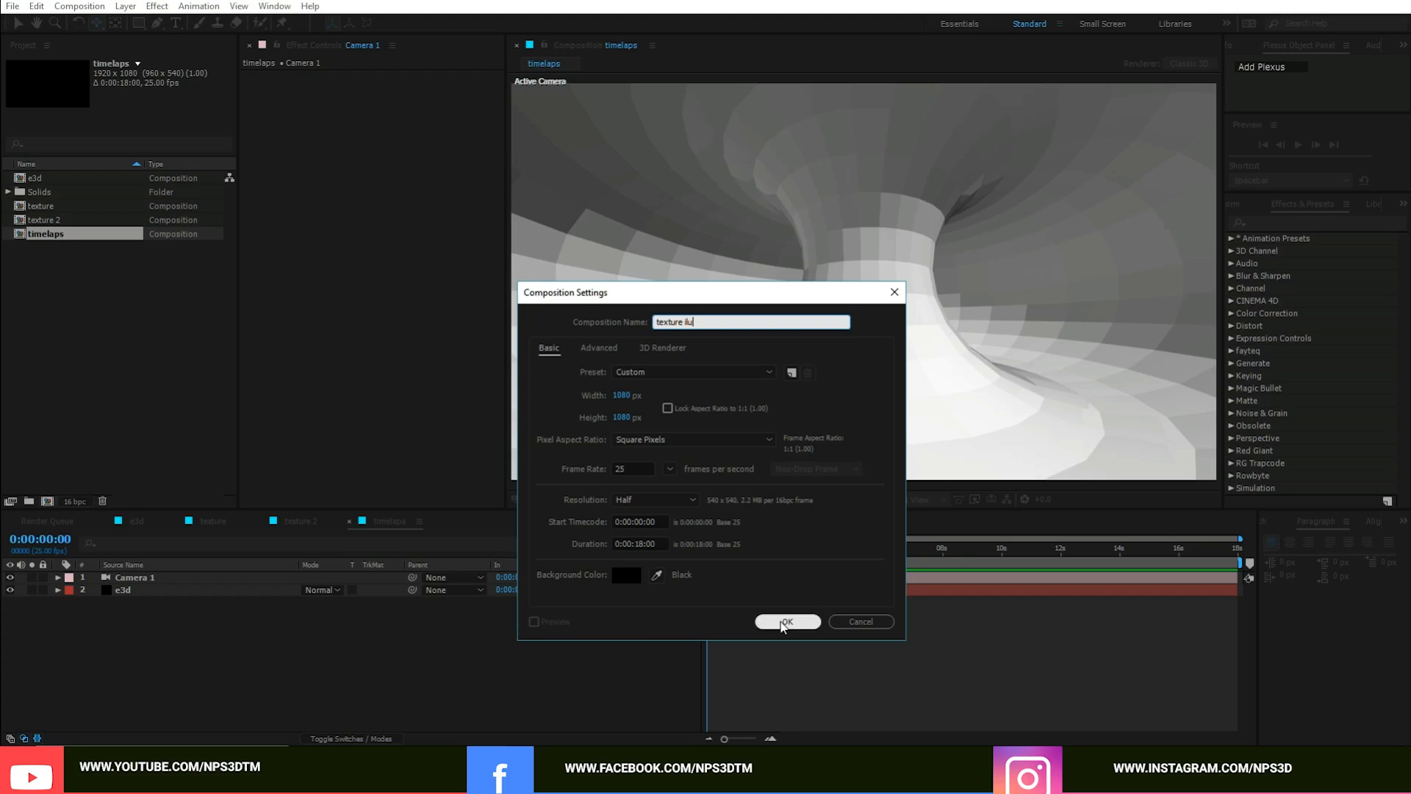
left_click(784, 622)
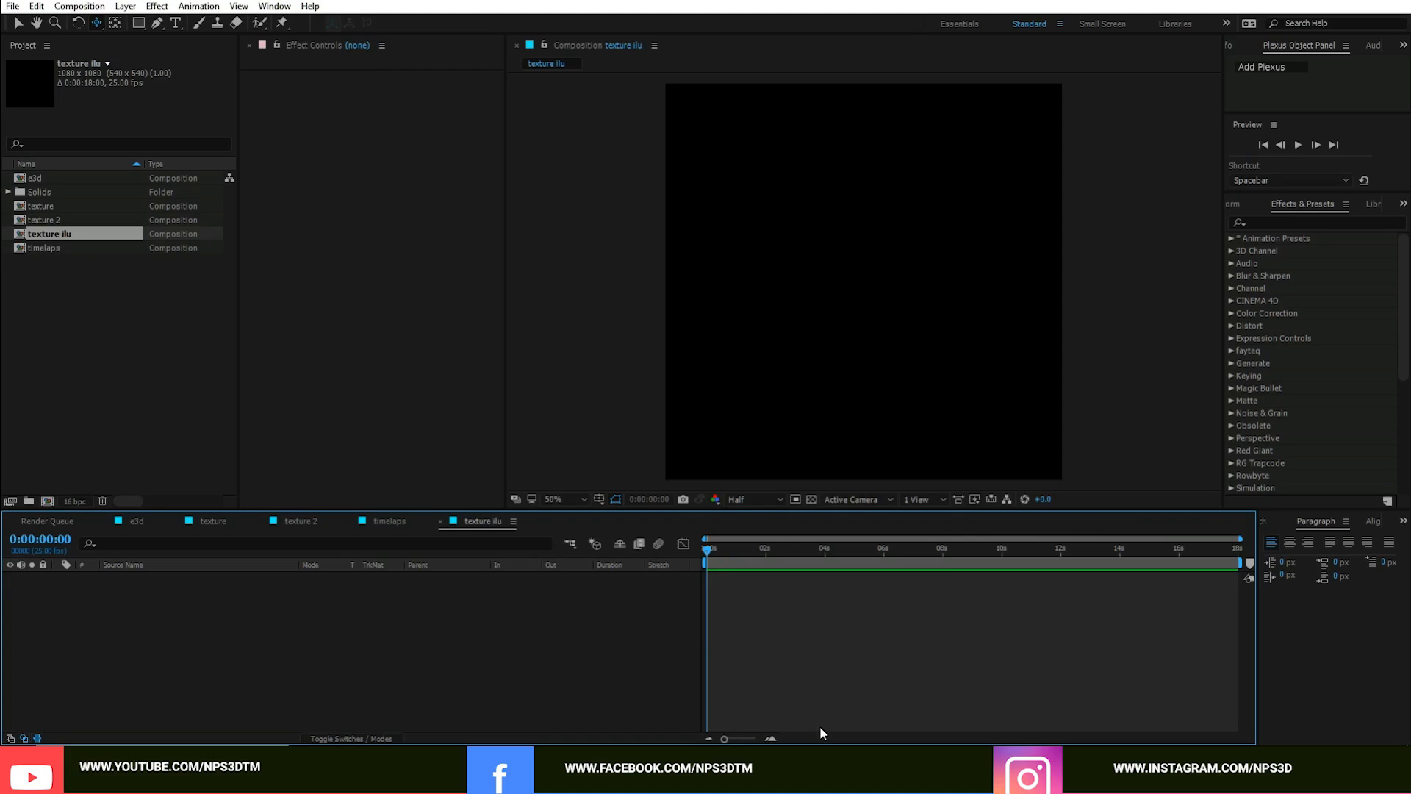
Step: Add a black solid named "check" to the texture ilu composition
right_click(229, 615)
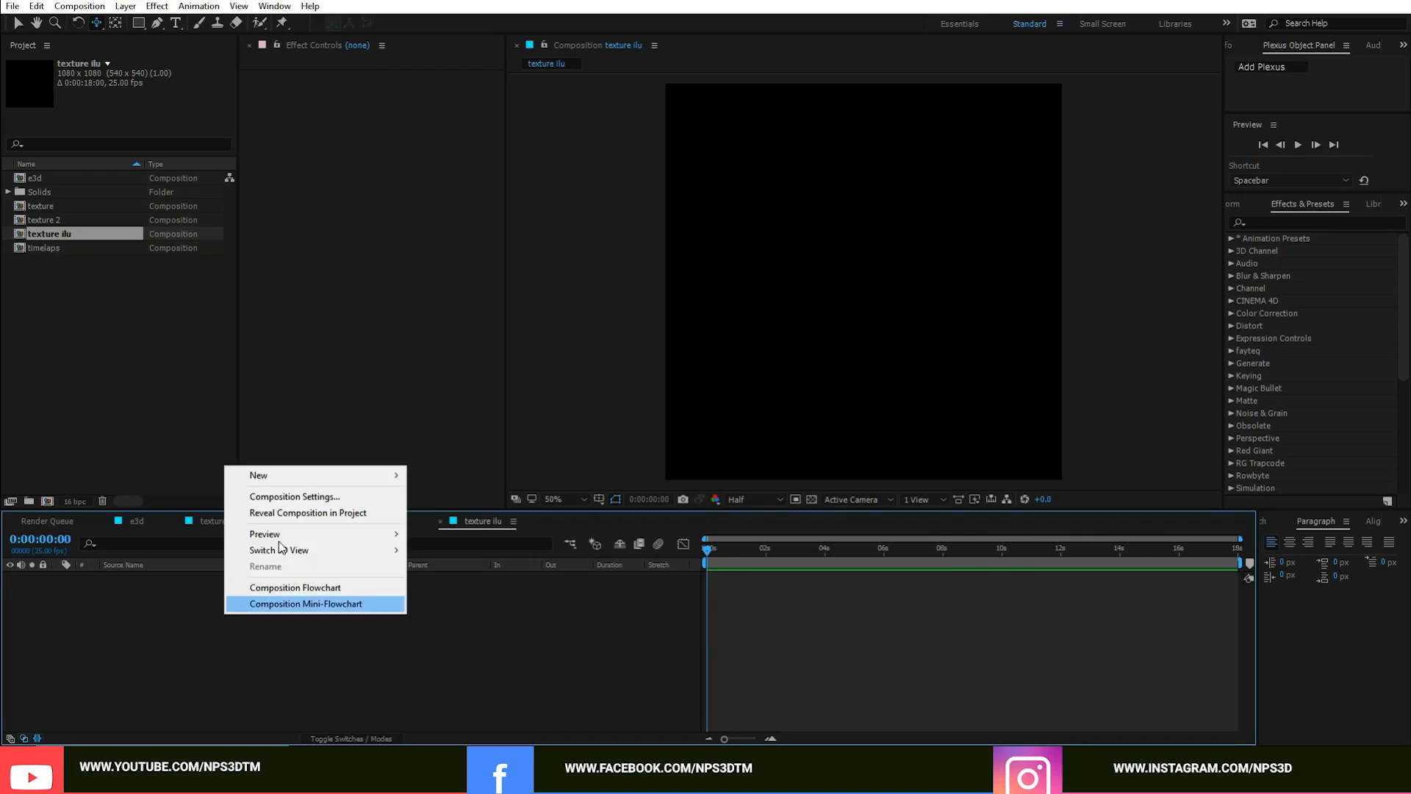
mouse_move(294, 475)
left_click(441, 512)
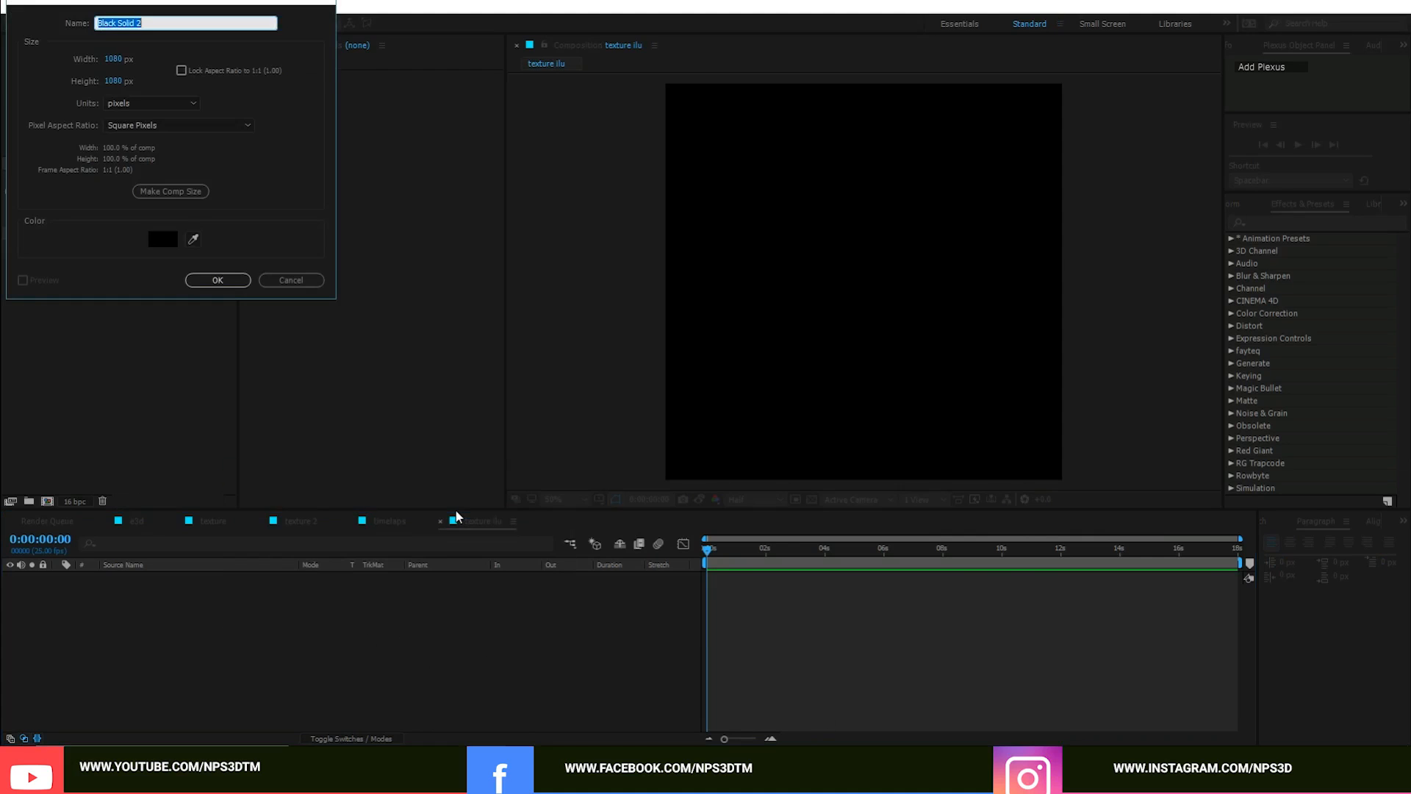
type("check")
key("Return")
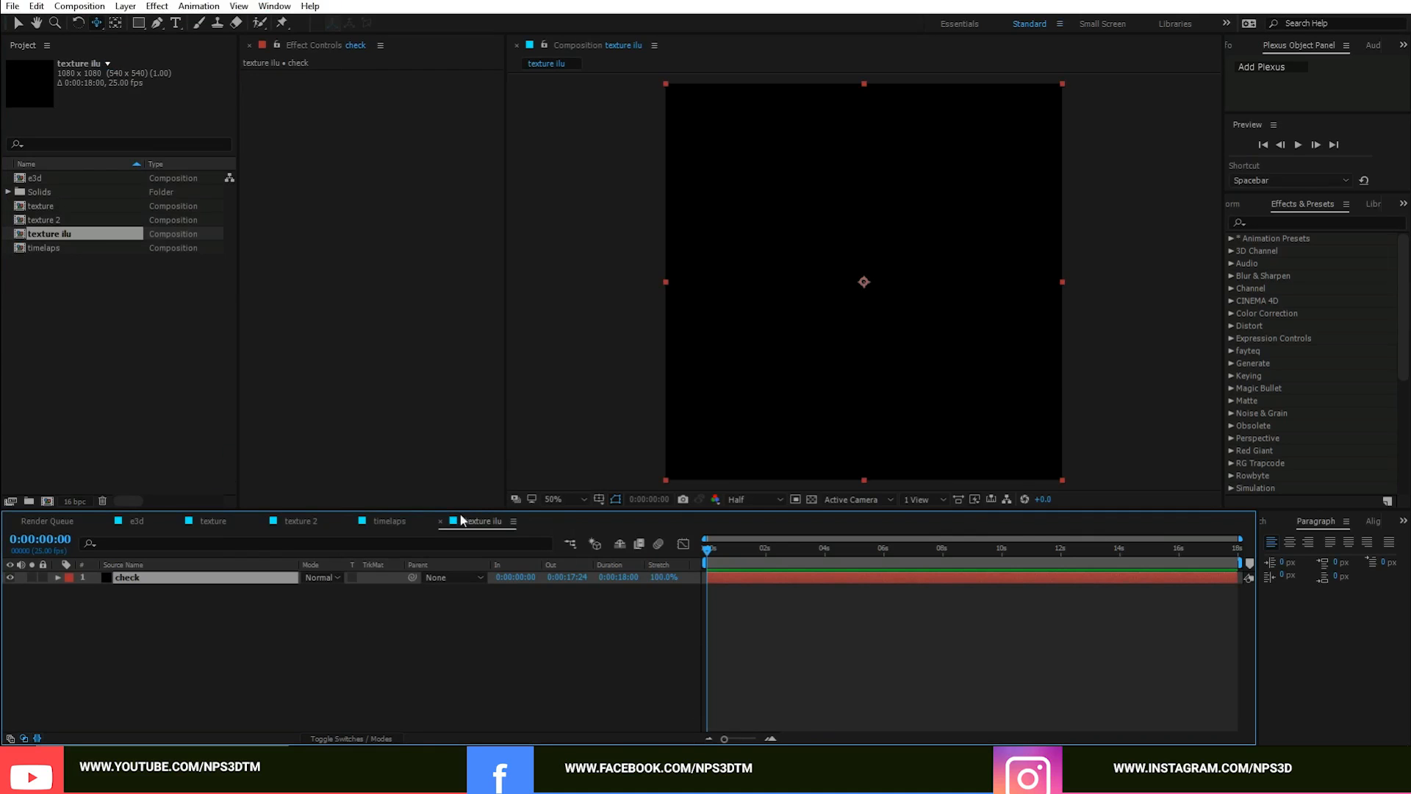
key("ctrl+space")
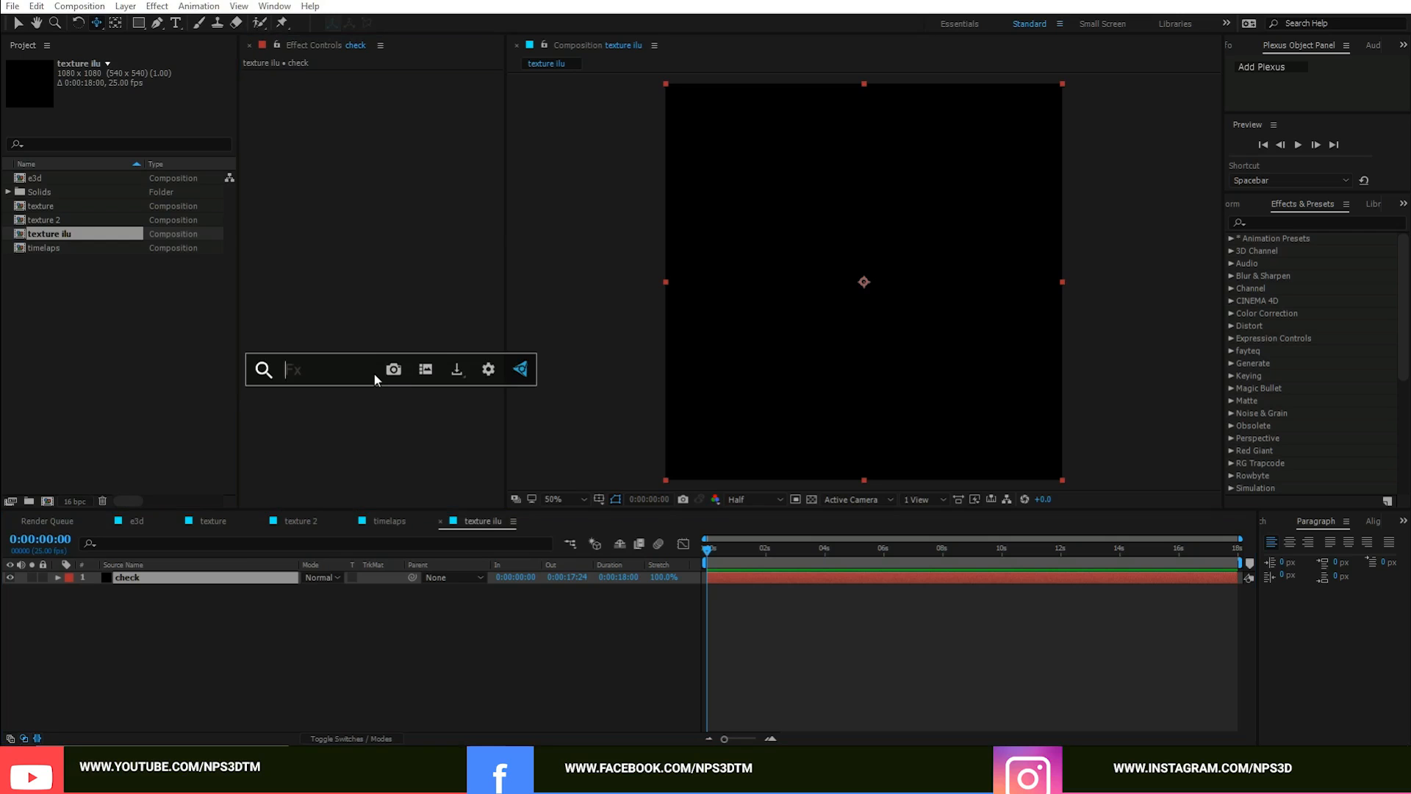
type("cj")
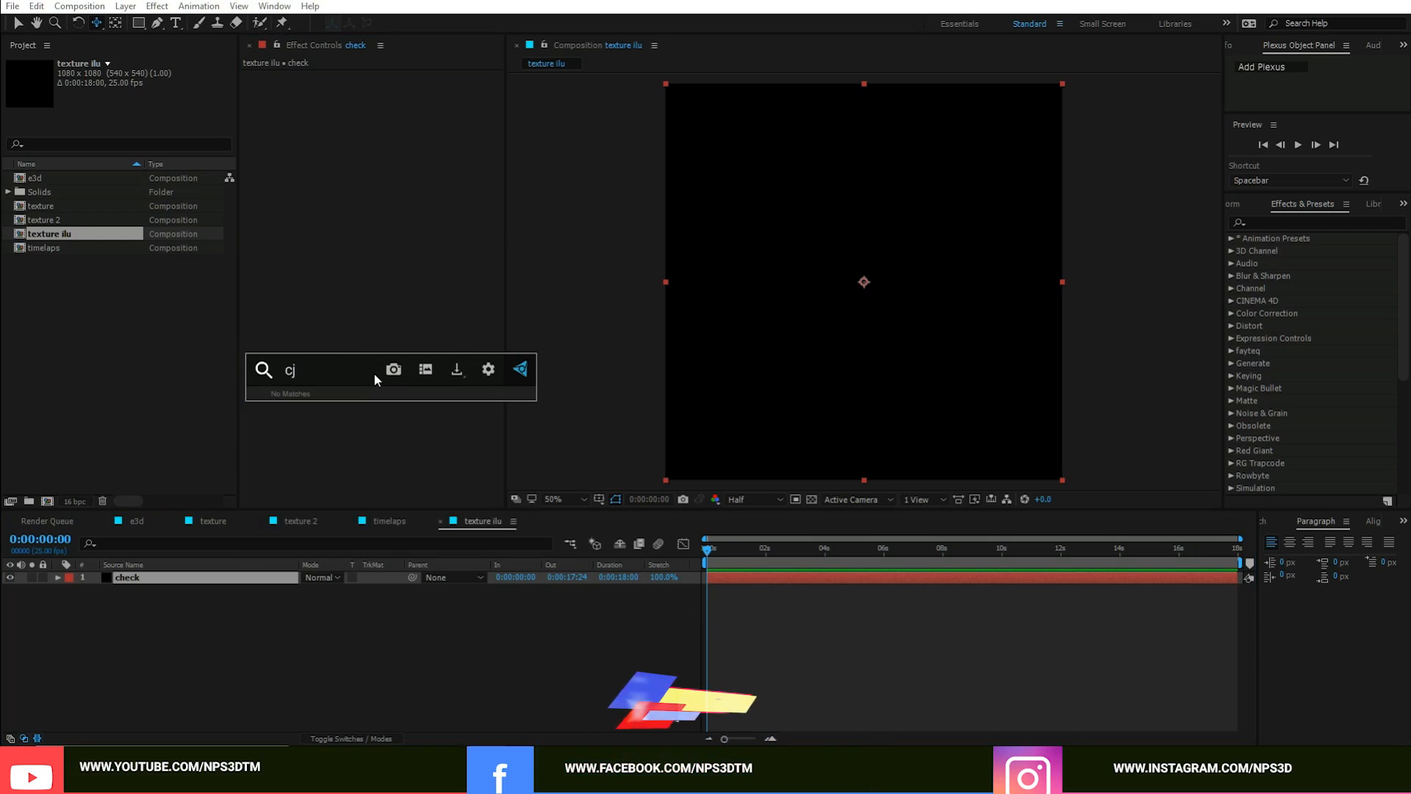
key("BackSpace")
type("heck")
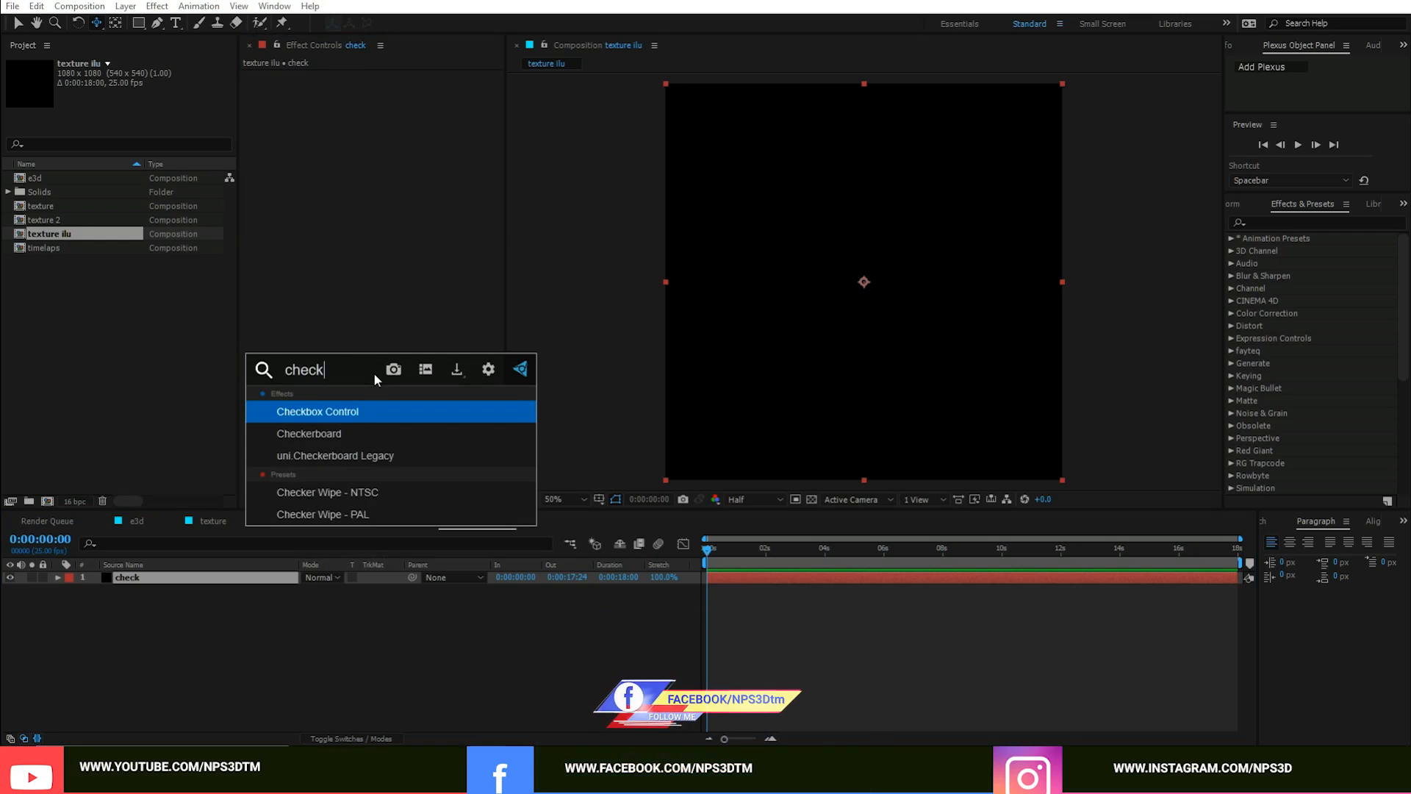
key("Return")
key("ctrl+z")
Step: Try the Checkerboard effect on the check solid with a width of 116, and remove the effect again
key("ctrl+space")
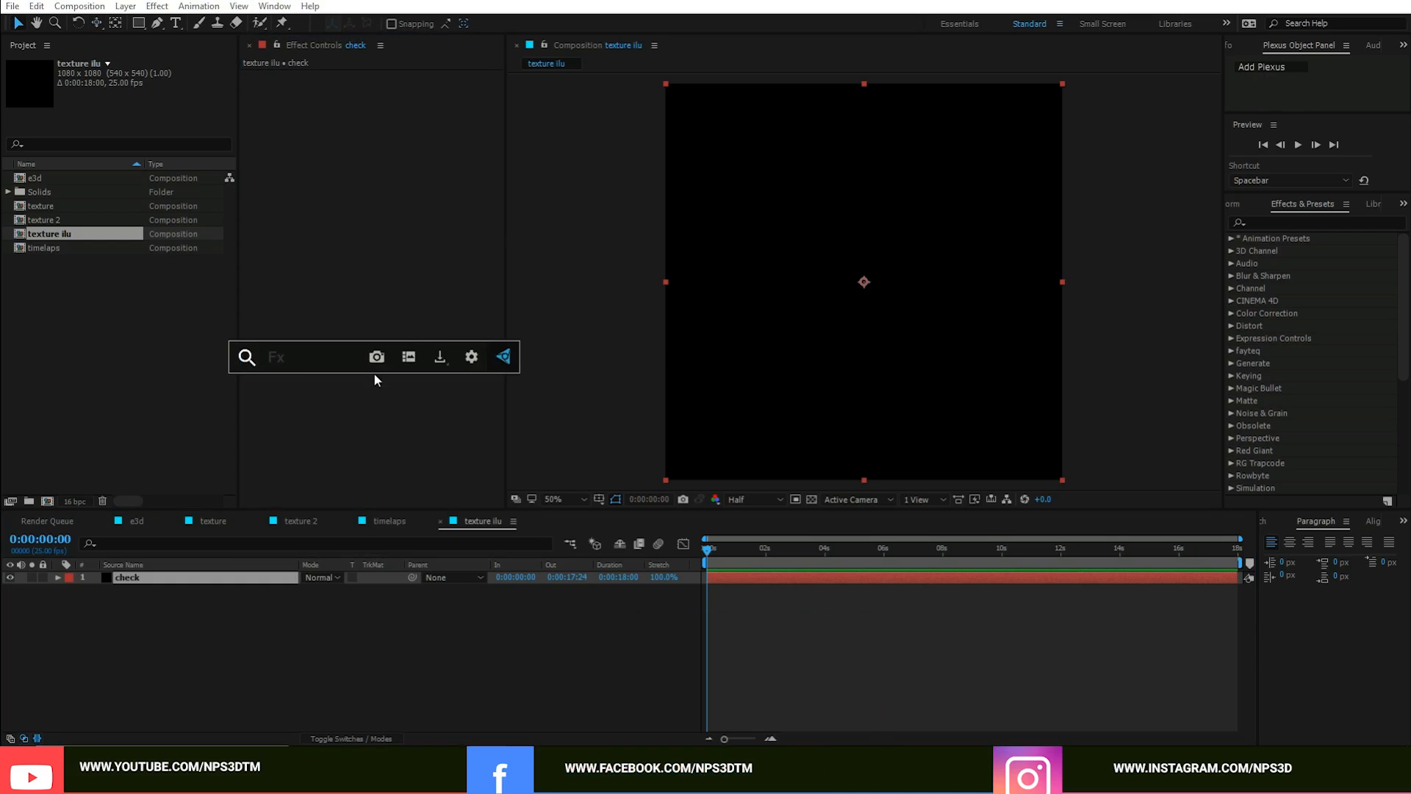
type("check")
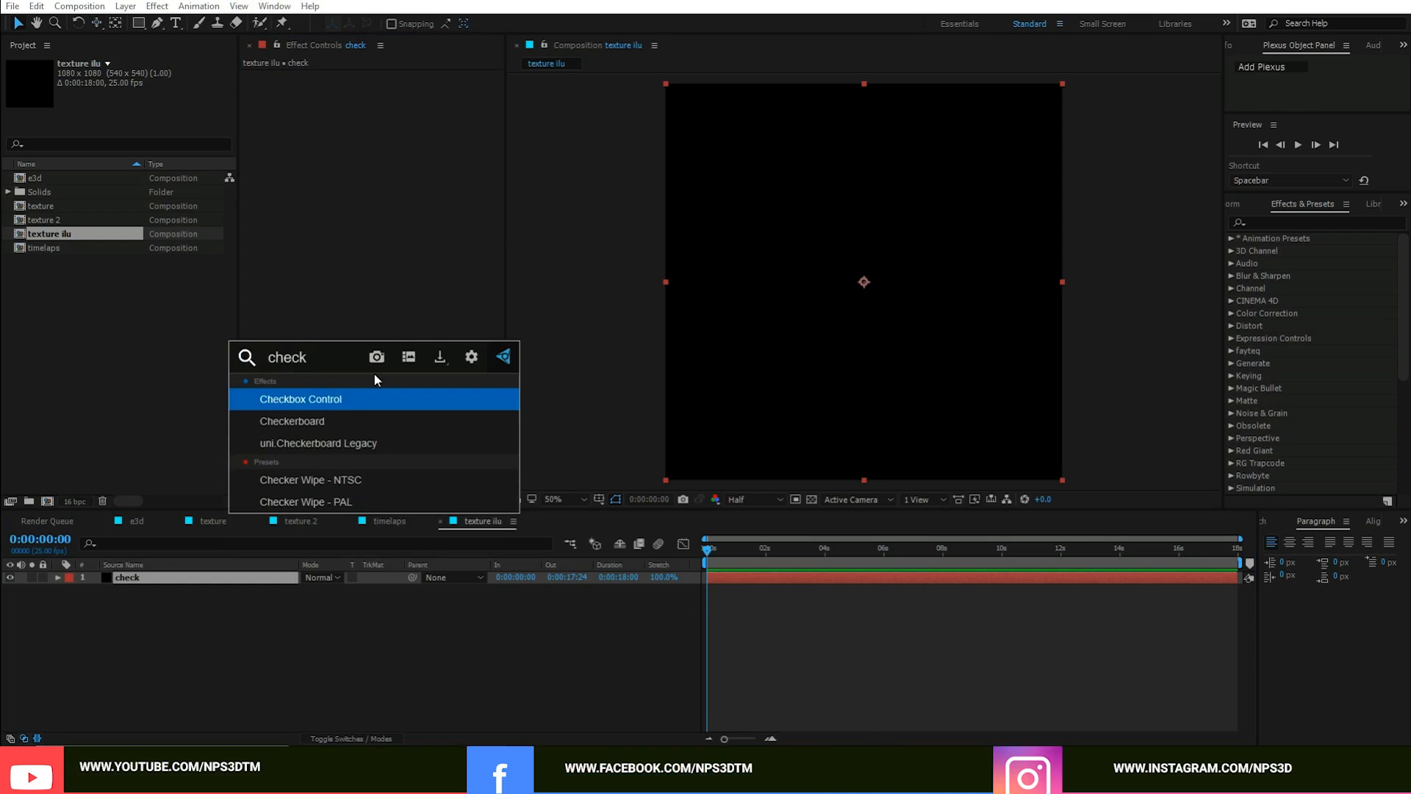
key("Down")
key("Return")
left_click_drag(393, 125, 469, 131)
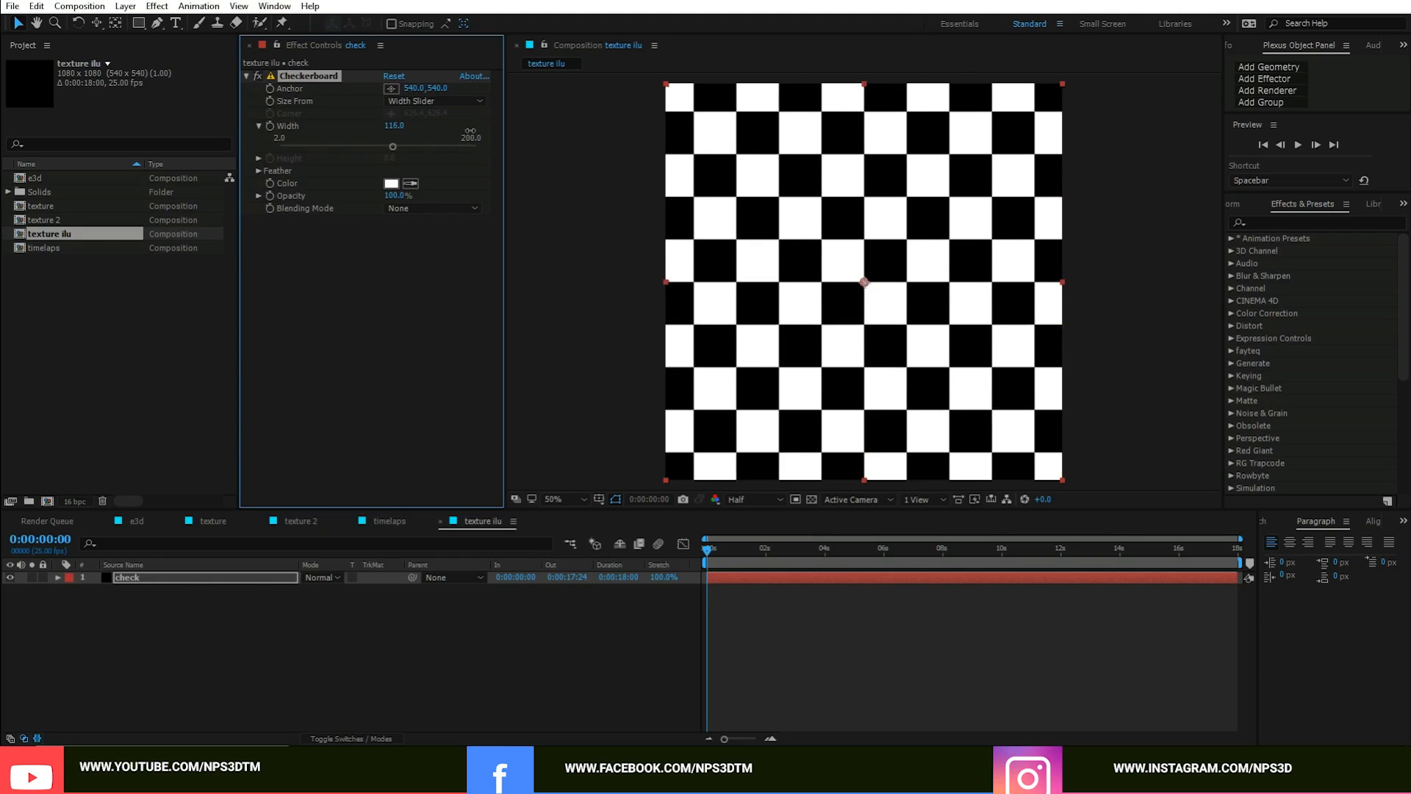
key("Delete")
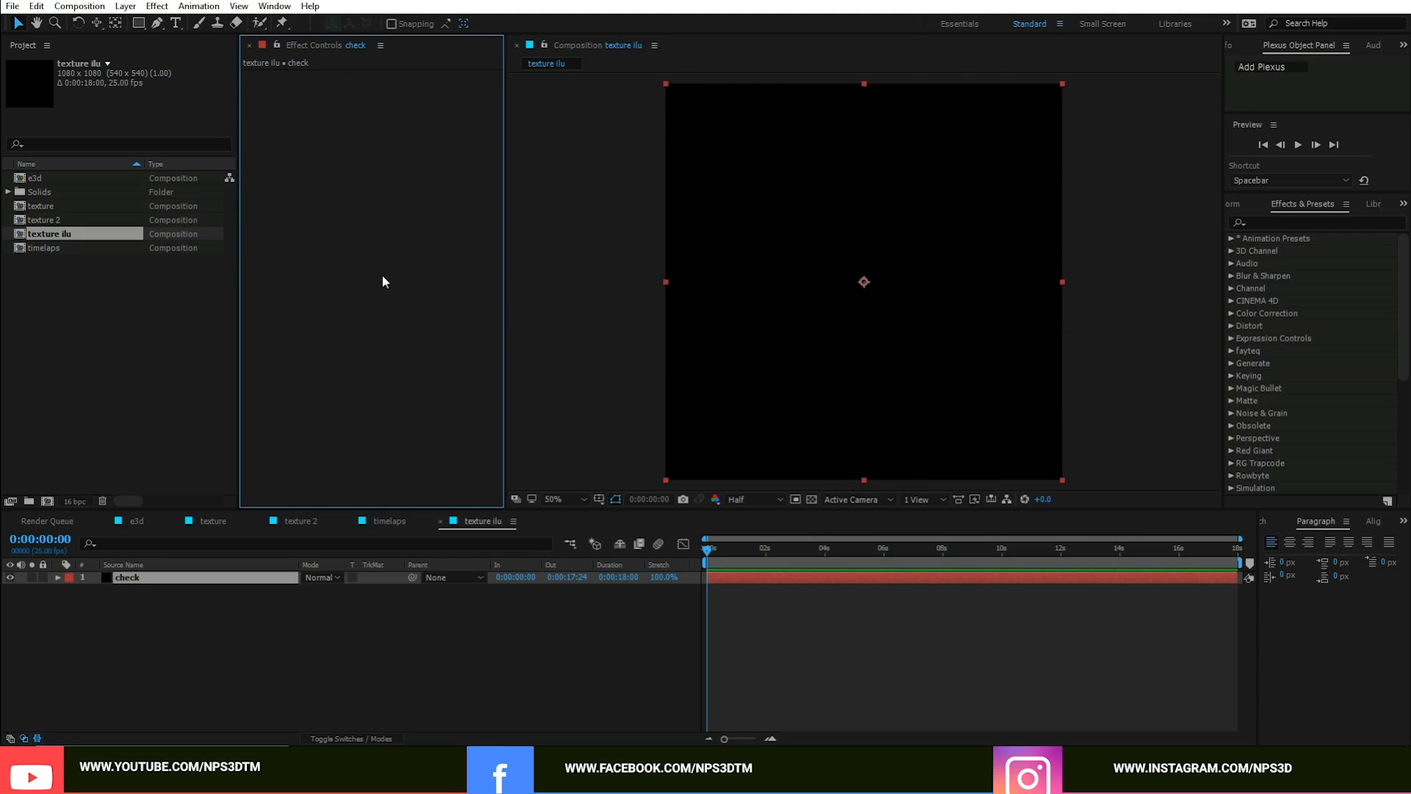
Step: Apply the Cell Pattern effect to the check solid and set its pattern type to Plates
key("ctrl+space")
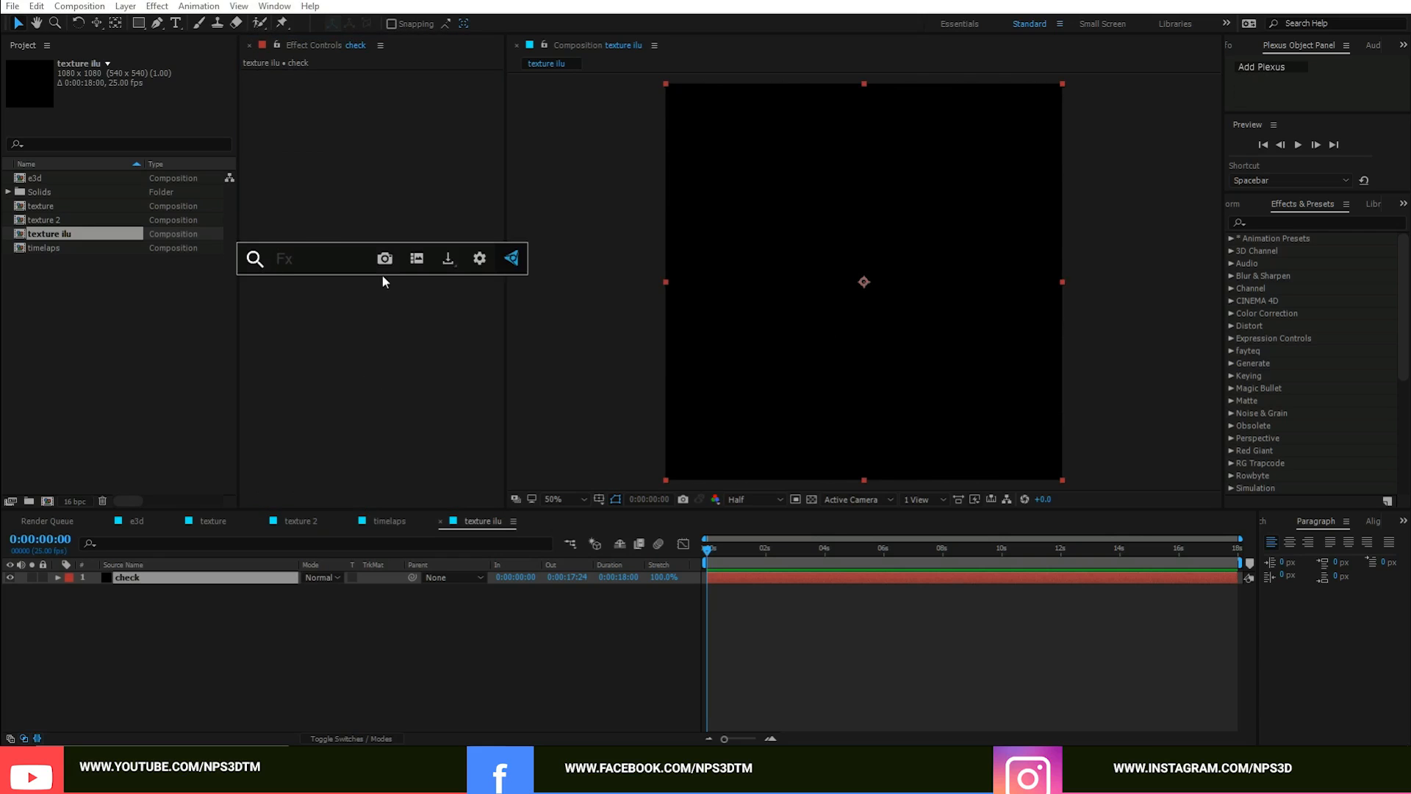
type("cell")
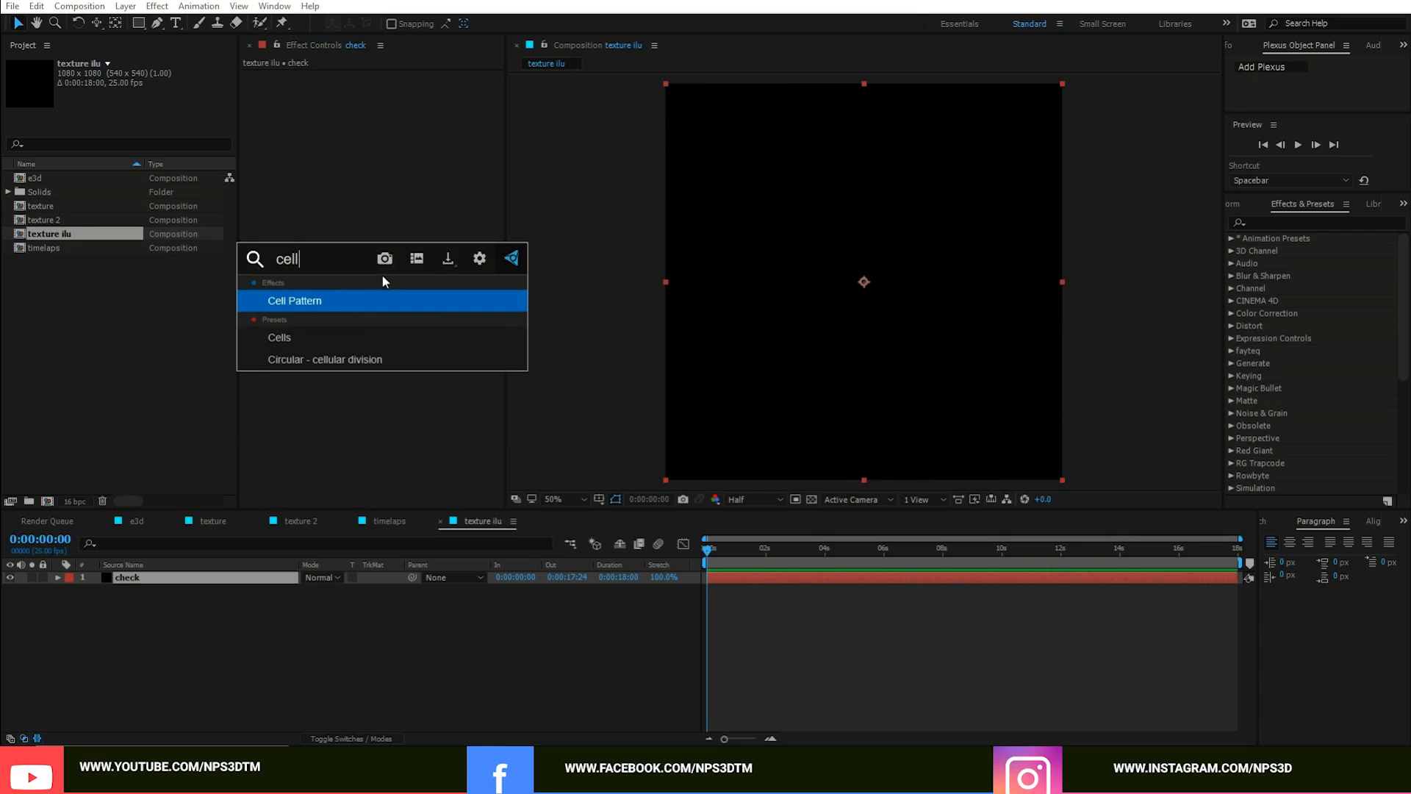
key("Return")
left_click(388, 101)
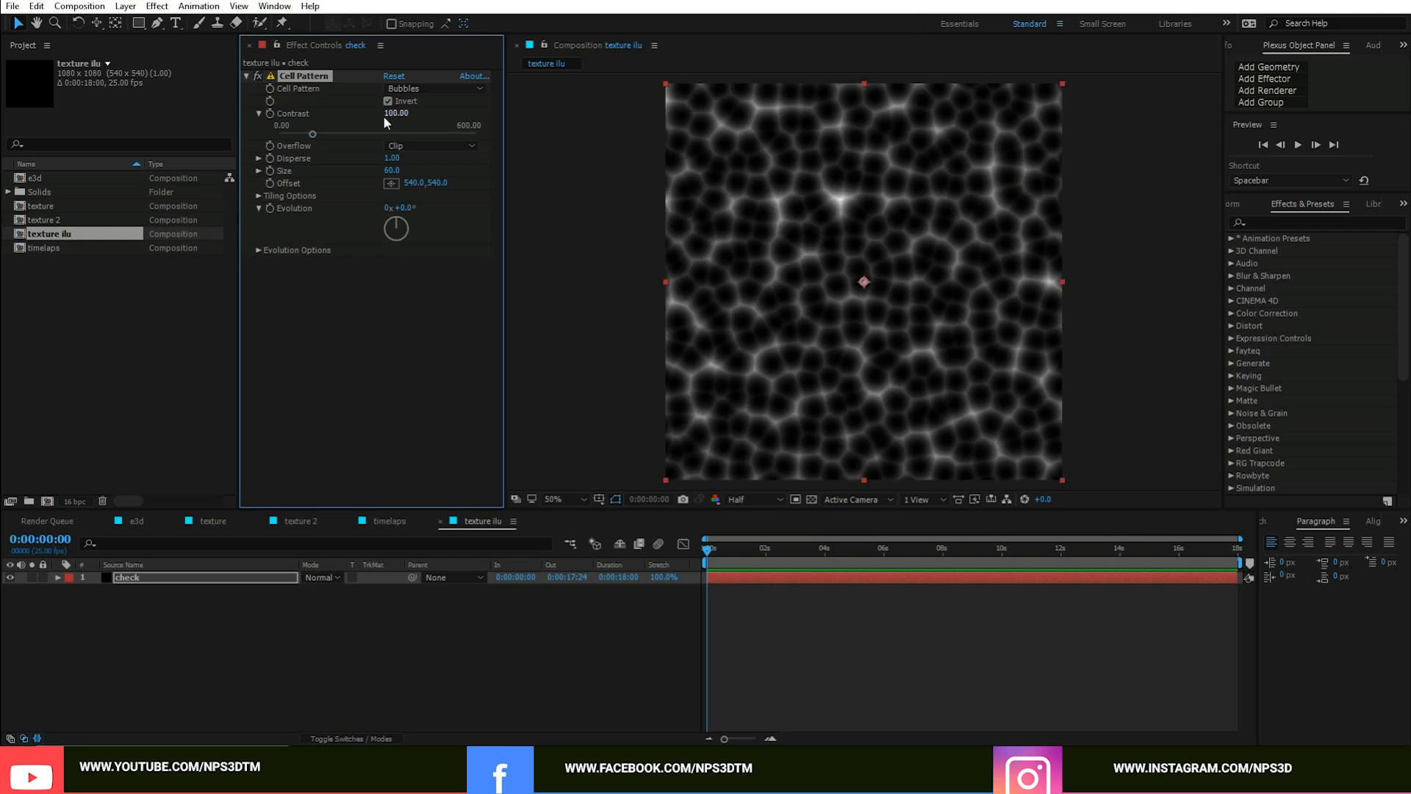
left_click(415, 89)
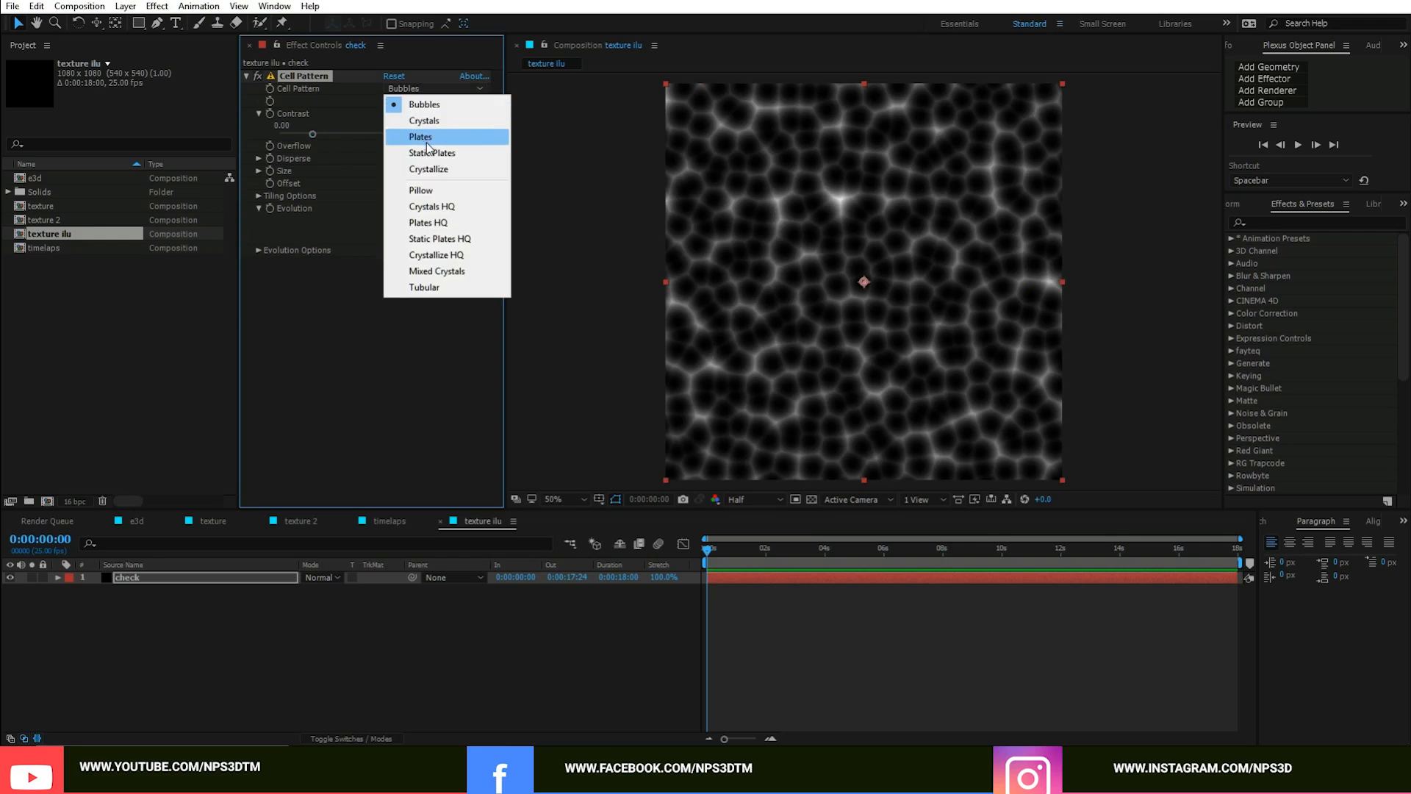
left_click(423, 121)
left_click(434, 89)
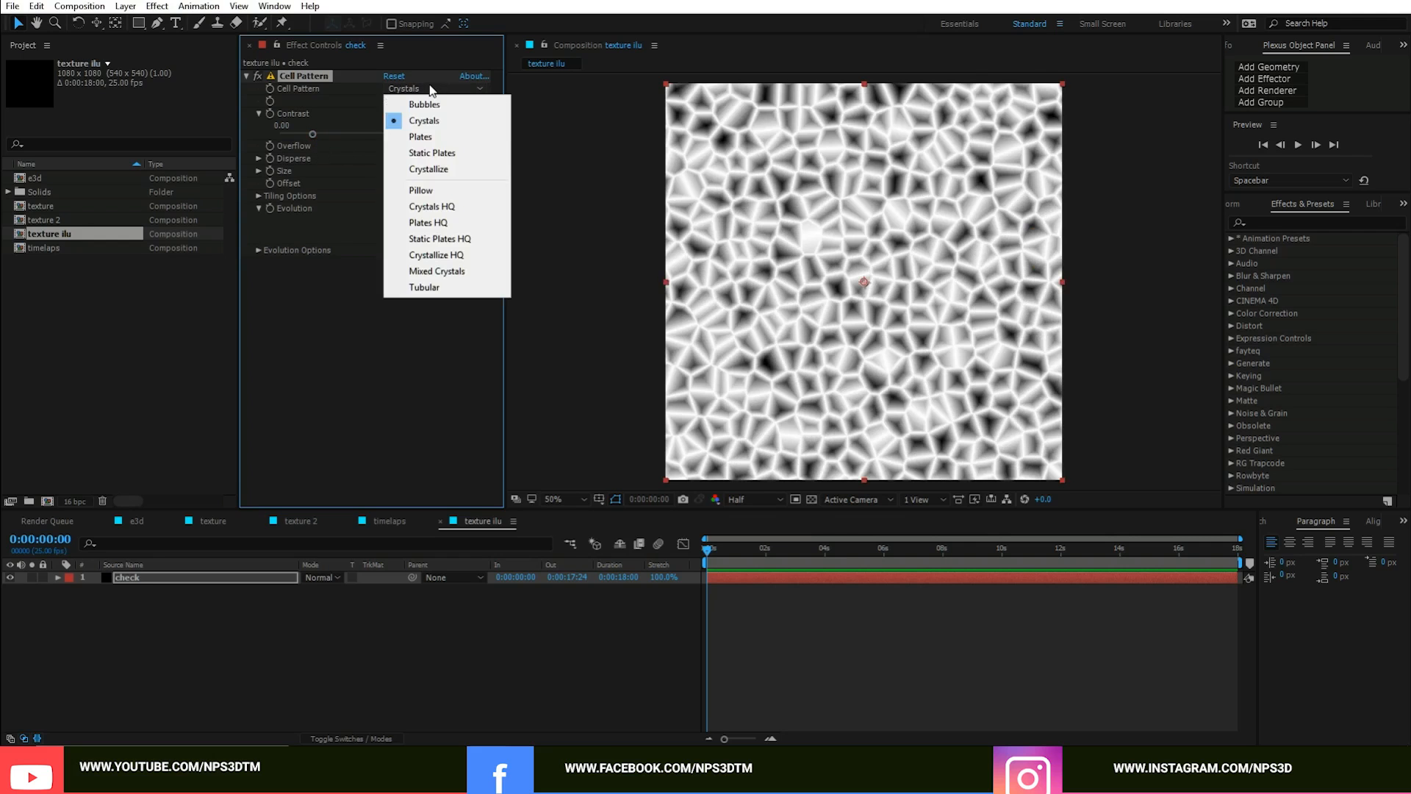
left_click(432, 137)
Step: Set the Cell Pattern sharpness to about 87.64 and compare the inverted and normal looks, ending with Invert off
left_click_drag(310, 135, 308, 135)
left_click(387, 103)
left_click(387, 103)
left_click(388, 103)
left_click(387, 103)
left_click(388, 104)
left_click(387, 102)
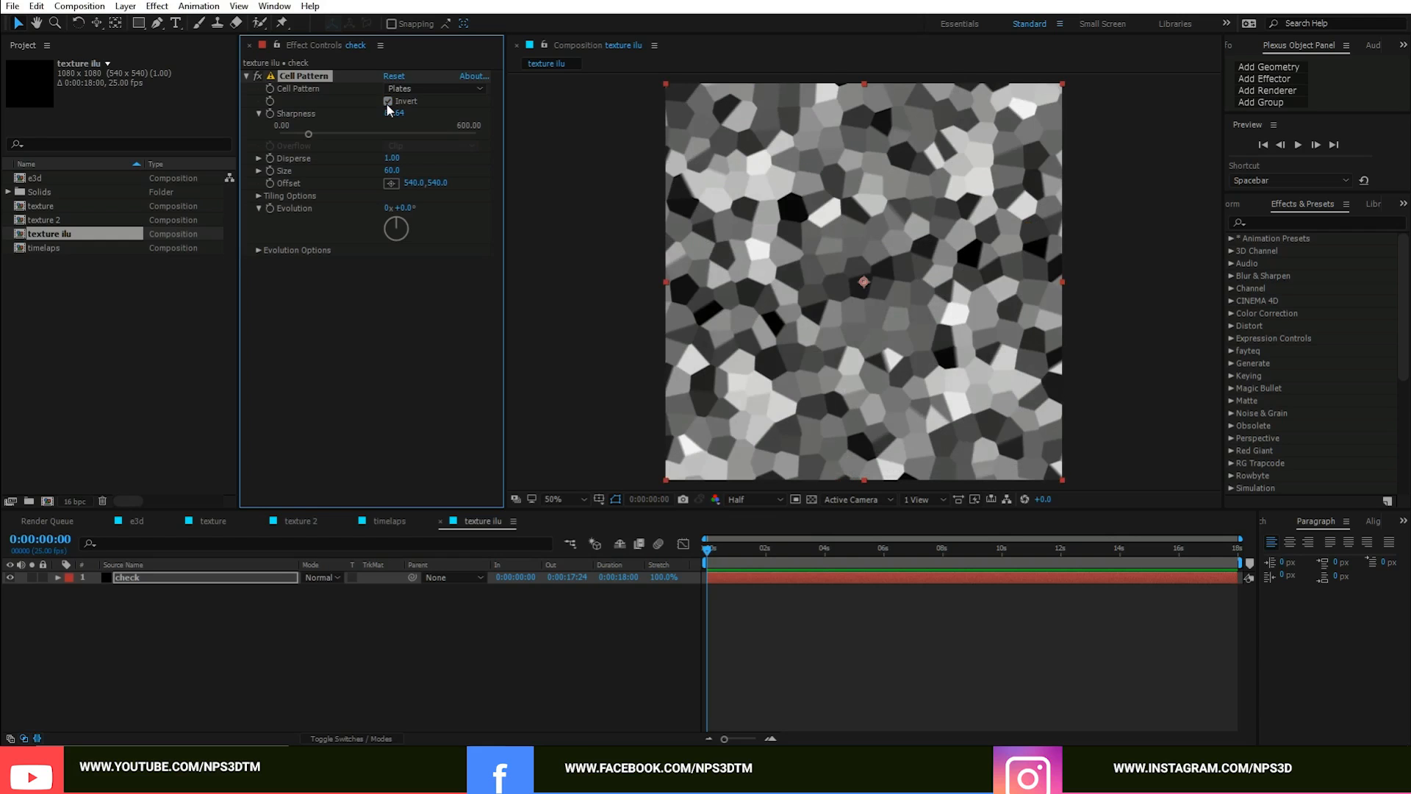
left_click(388, 103)
left_click(388, 104)
left_click(388, 104)
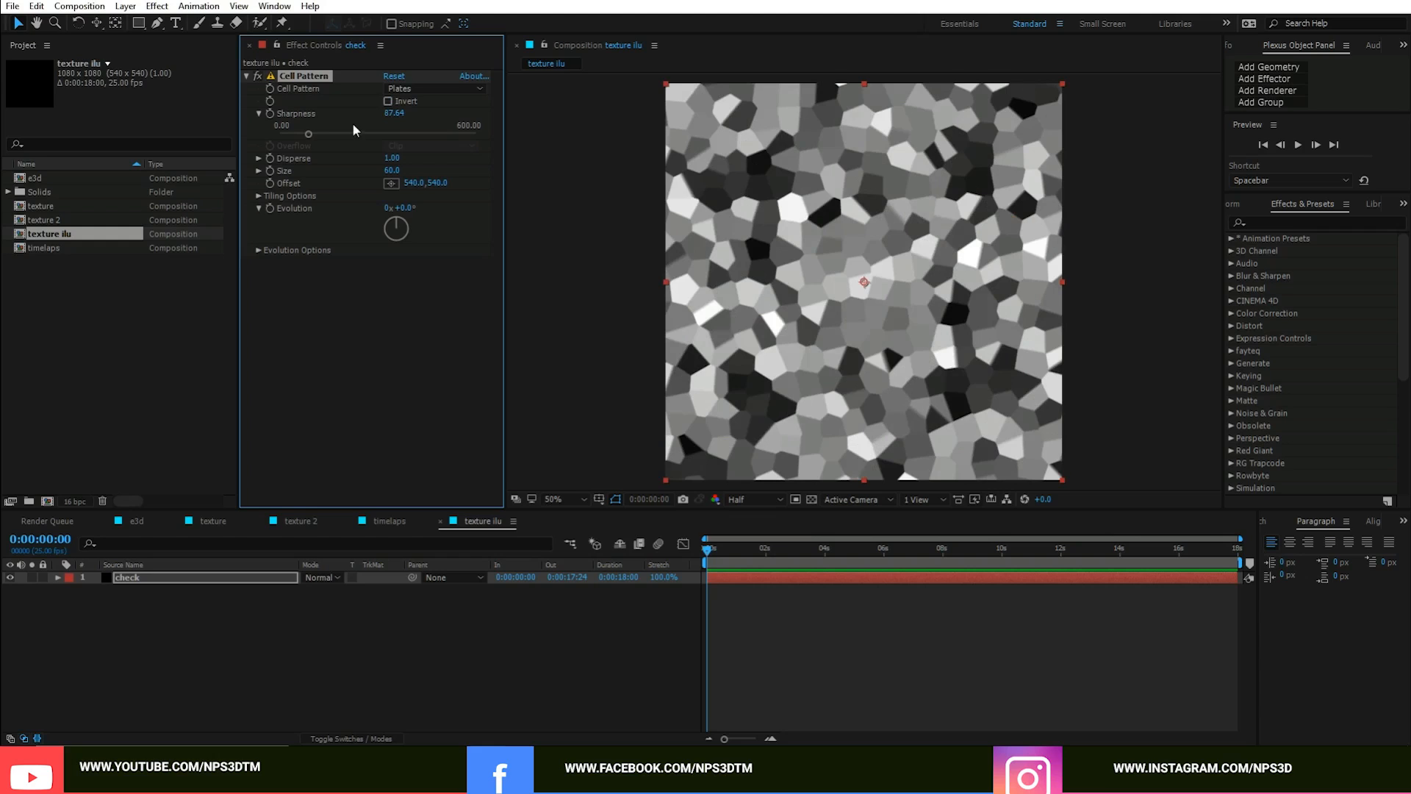
Step: Set the Cell Pattern's Disperse value to 0 to form a regular grid of squares
left_click(392, 159)
type("0")
key("Return")
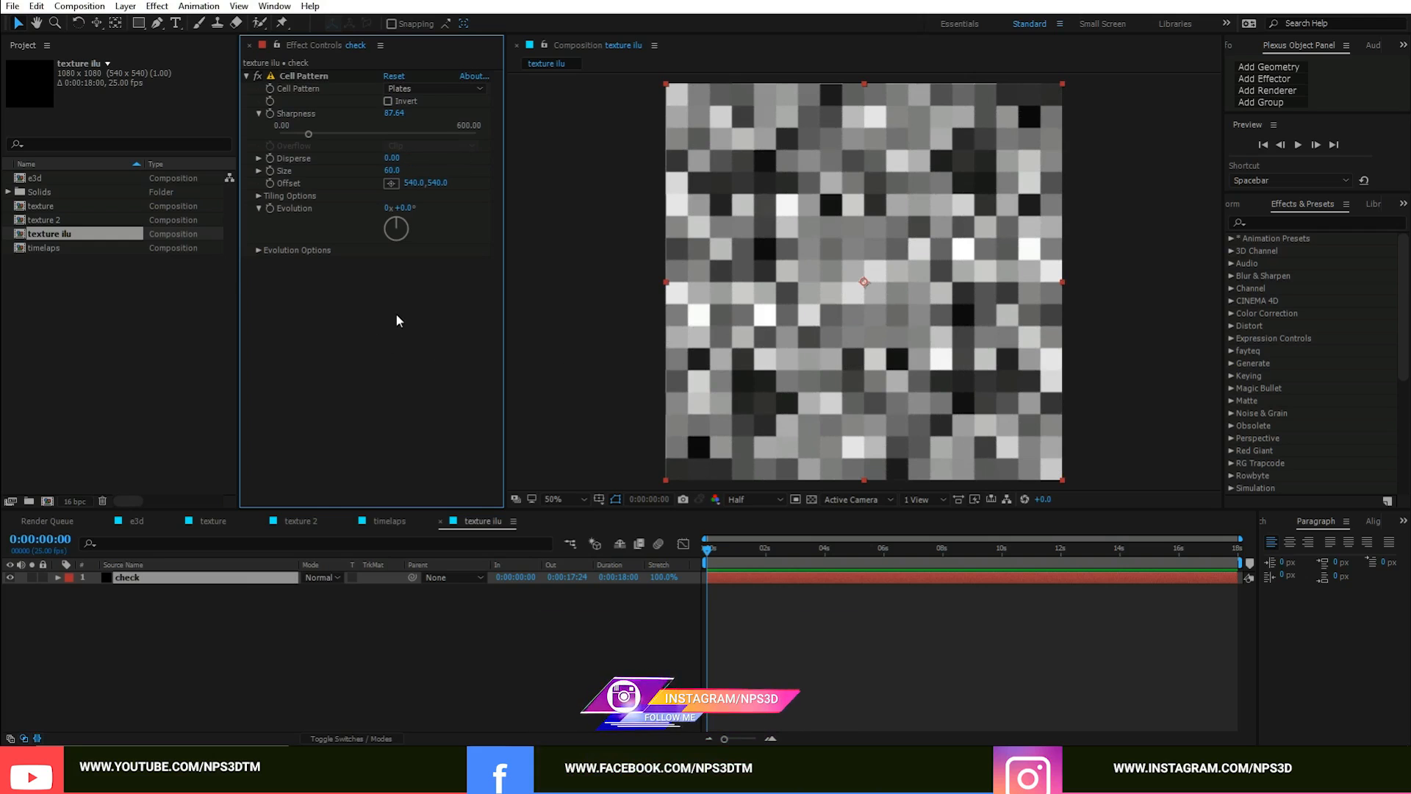
Step: Apply the Fractal Noise effect to the check solid and set its blending mode to Multiply
key("ctrl+space")
type("fract")
key("Down")
key("Return")
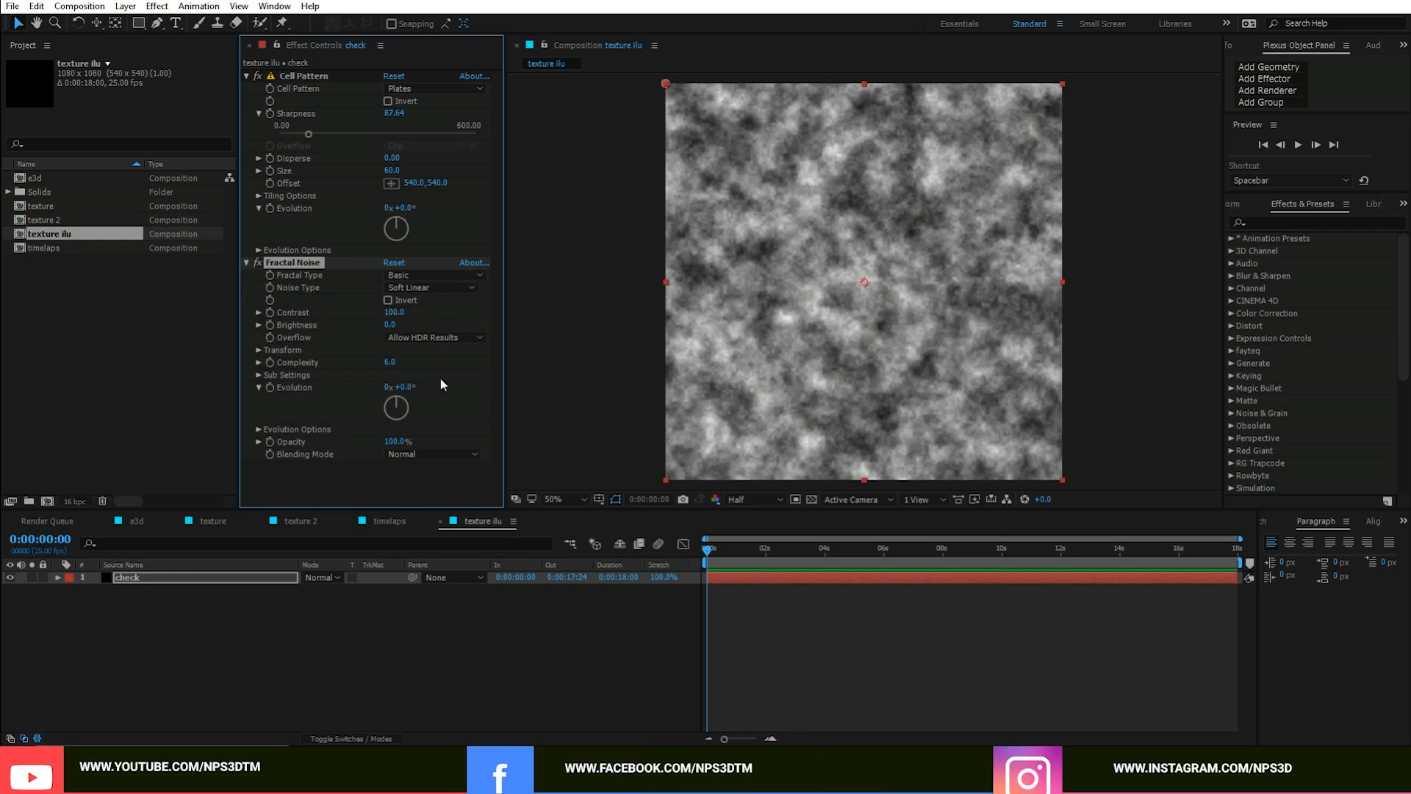
left_click(437, 453)
left_click(452, 218)
left_click(407, 276)
left_click(404, 287)
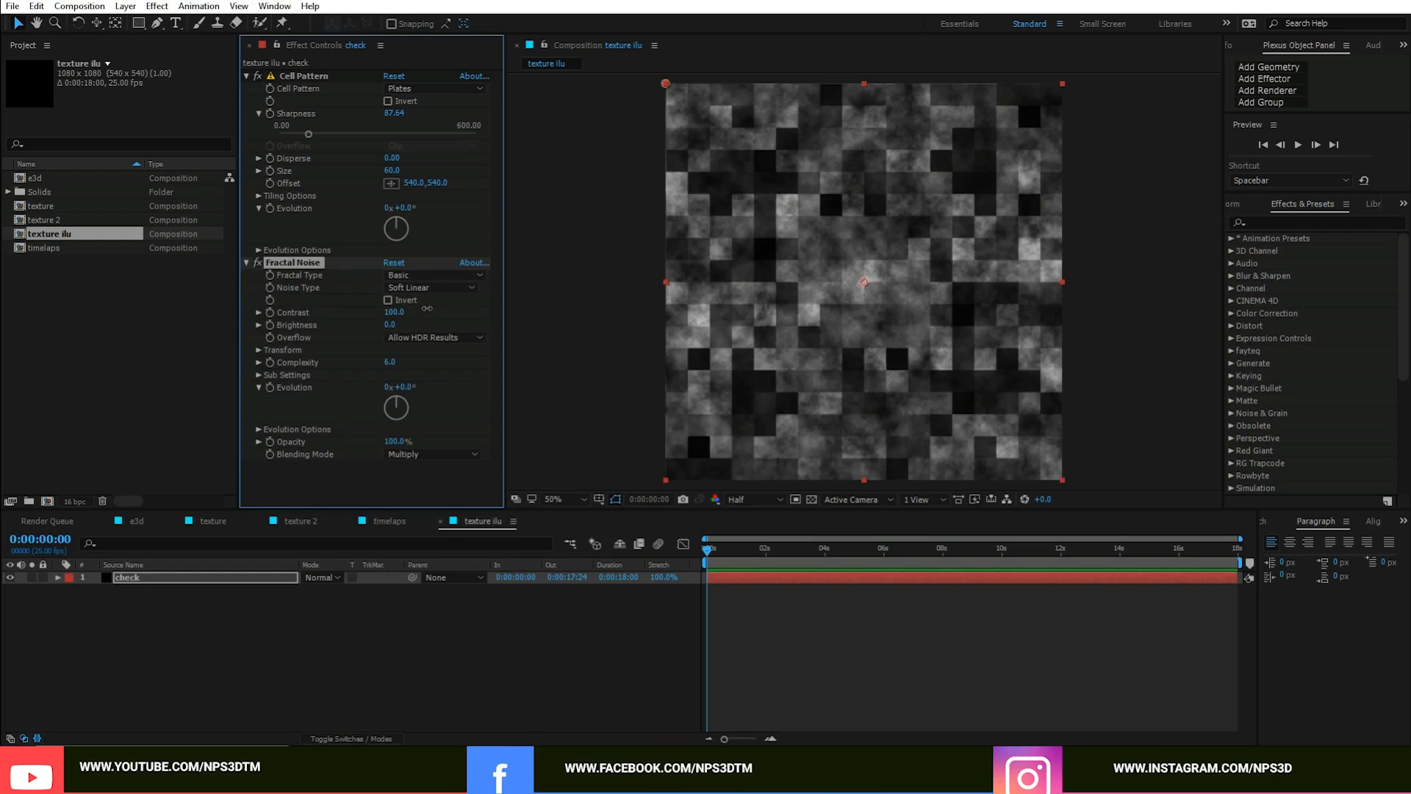
Step: Invert the Fractal Noise with contrast 16 and brightness 140, and set the Cell Pattern size to 81
left_click_drag(426, 308, 519, 303)
left_click_drag(390, 326, 357, 315)
left_click_drag(264, 316, 263, 316)
left_click_drag(391, 327, 355, 313)
mouse_move(395, 177)
left_mouse_down()
mouse_move(436, 171)
mouse_move(413, 175)
left_mouse_up()
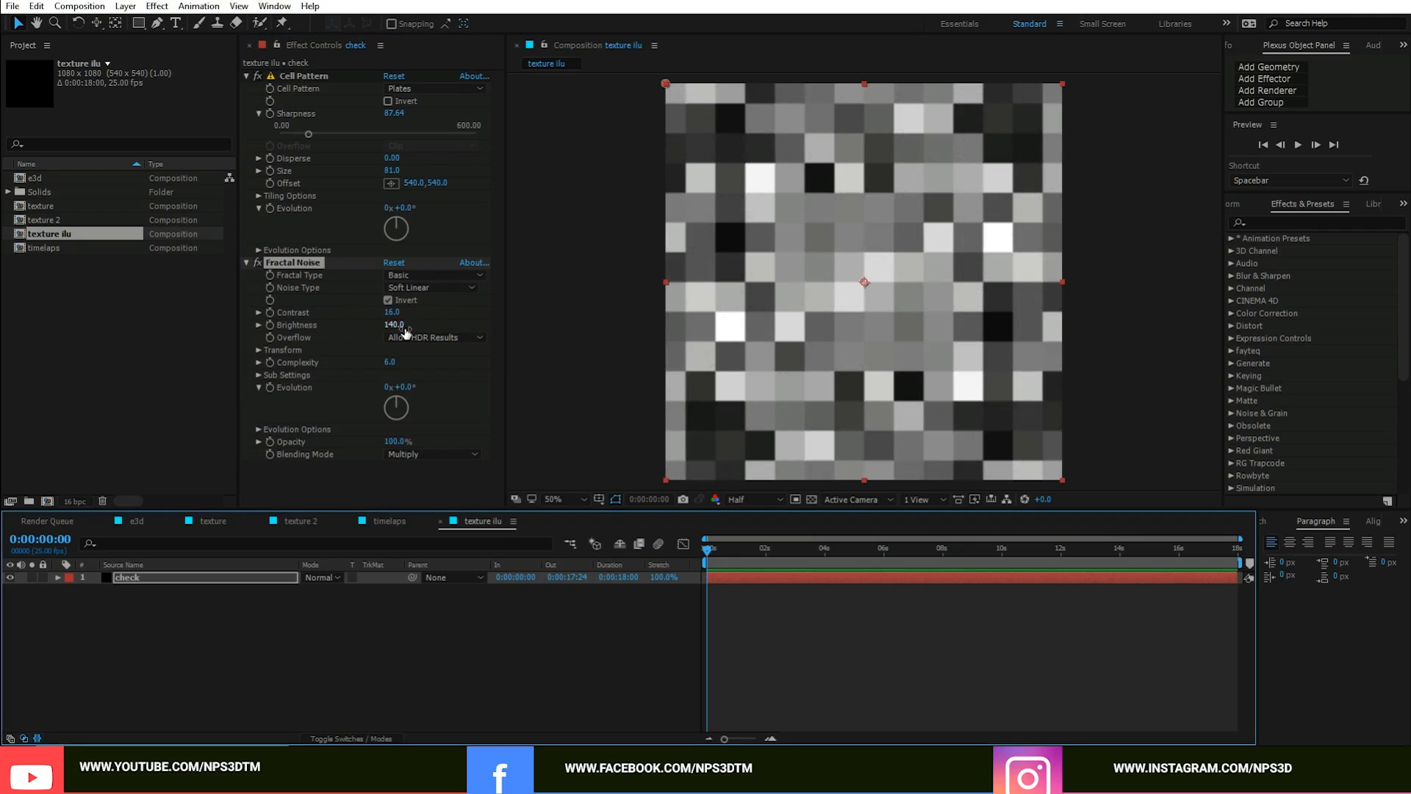
Step: Set the Fractal Noise brightness to 70 and its contrast to 100
left_click(398, 325)
type("70")
key("Return")
left_click(402, 310)
type("100")
key("Return")
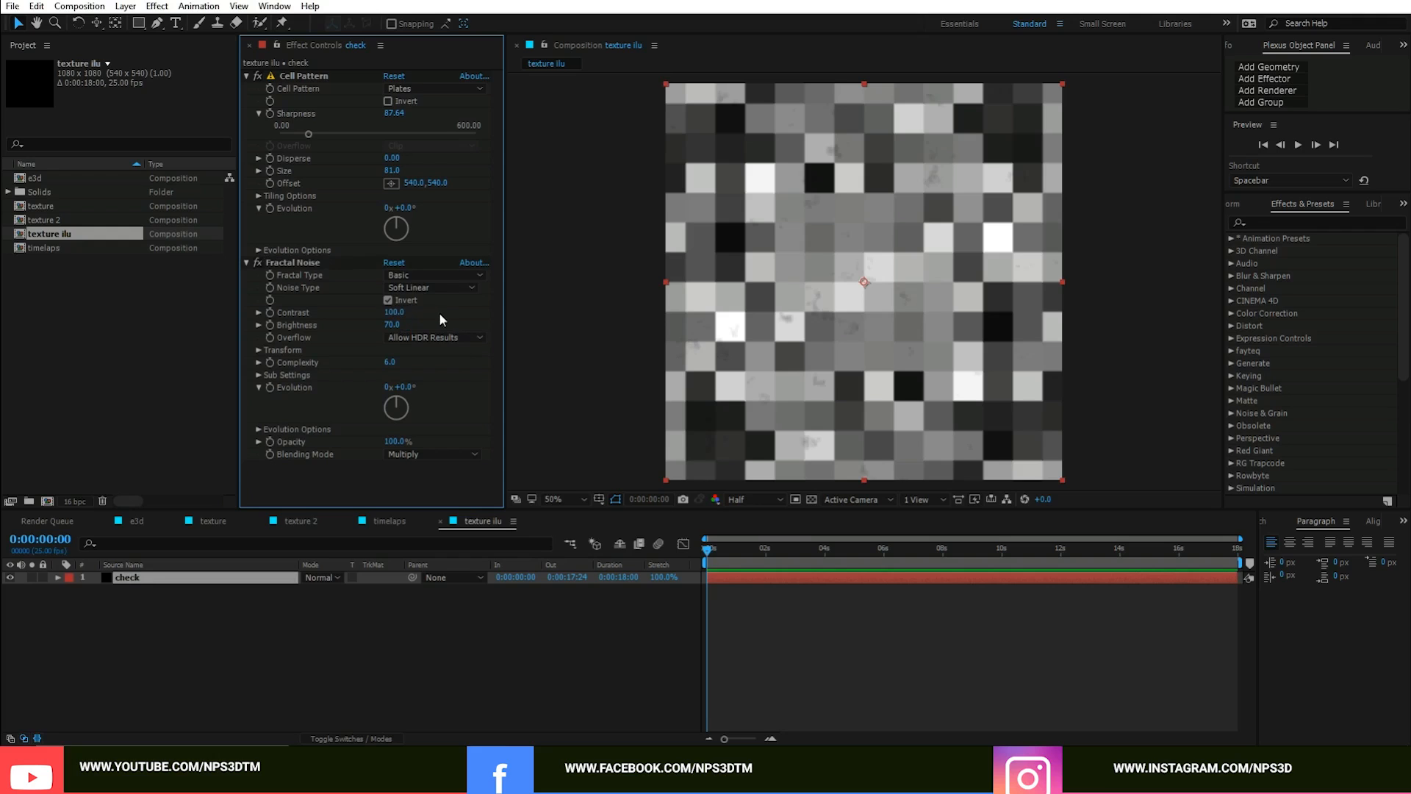
Step: Try Fractal Noise complexity values of 1 and 3, and return the complexity to 6
left_click(390, 363)
type("1")
key("Return")
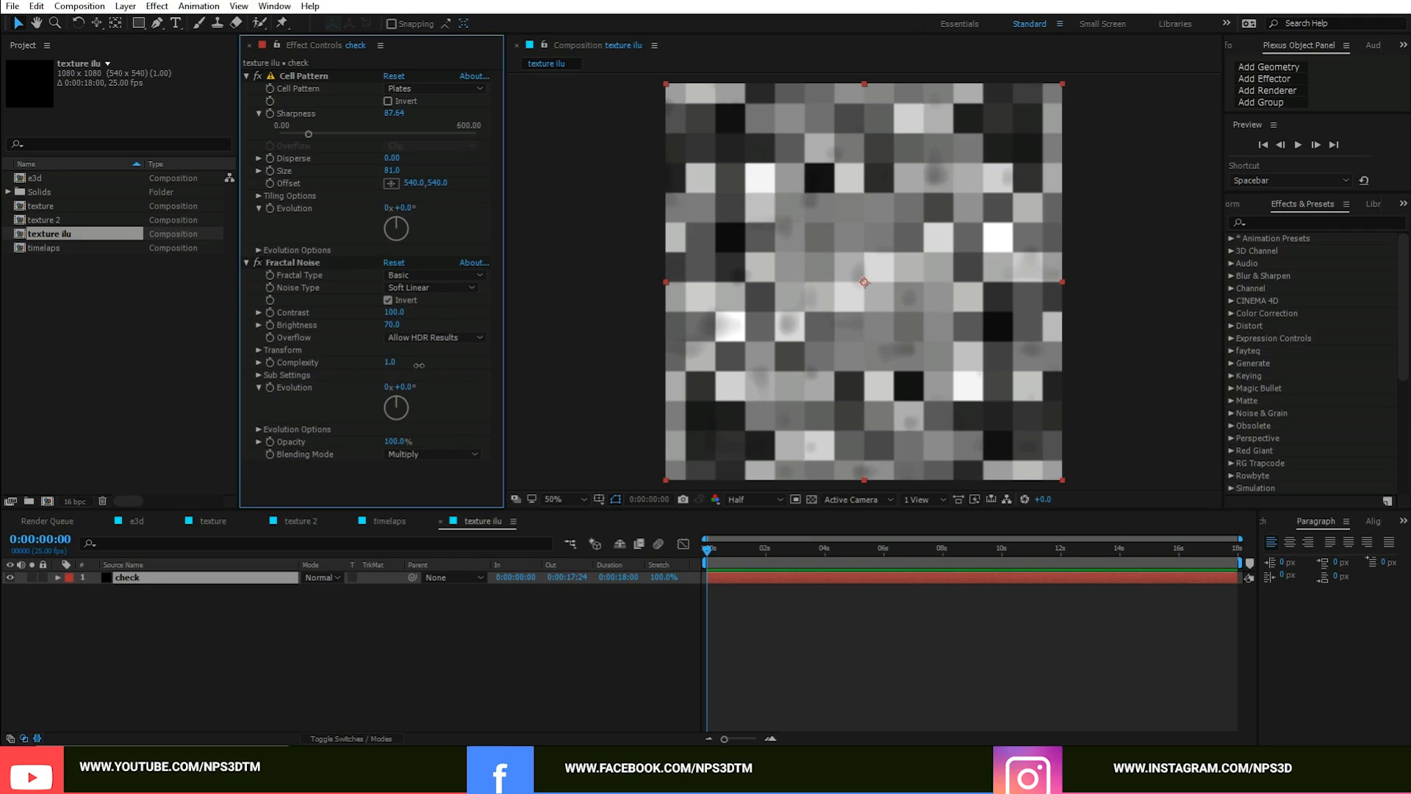
left_click(391, 363)
type("3")
key("Return")
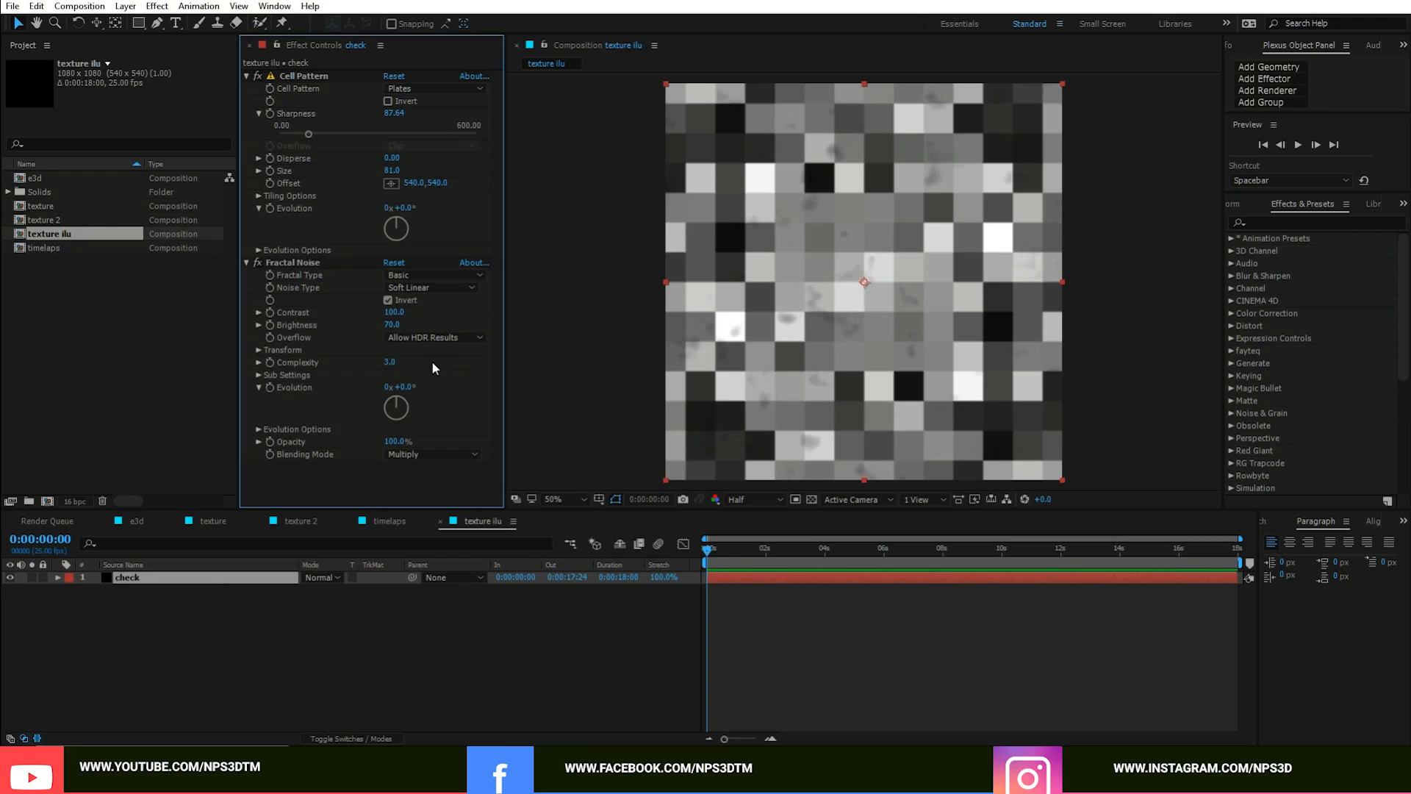
left_click(390, 362)
type("6")
key("Return")
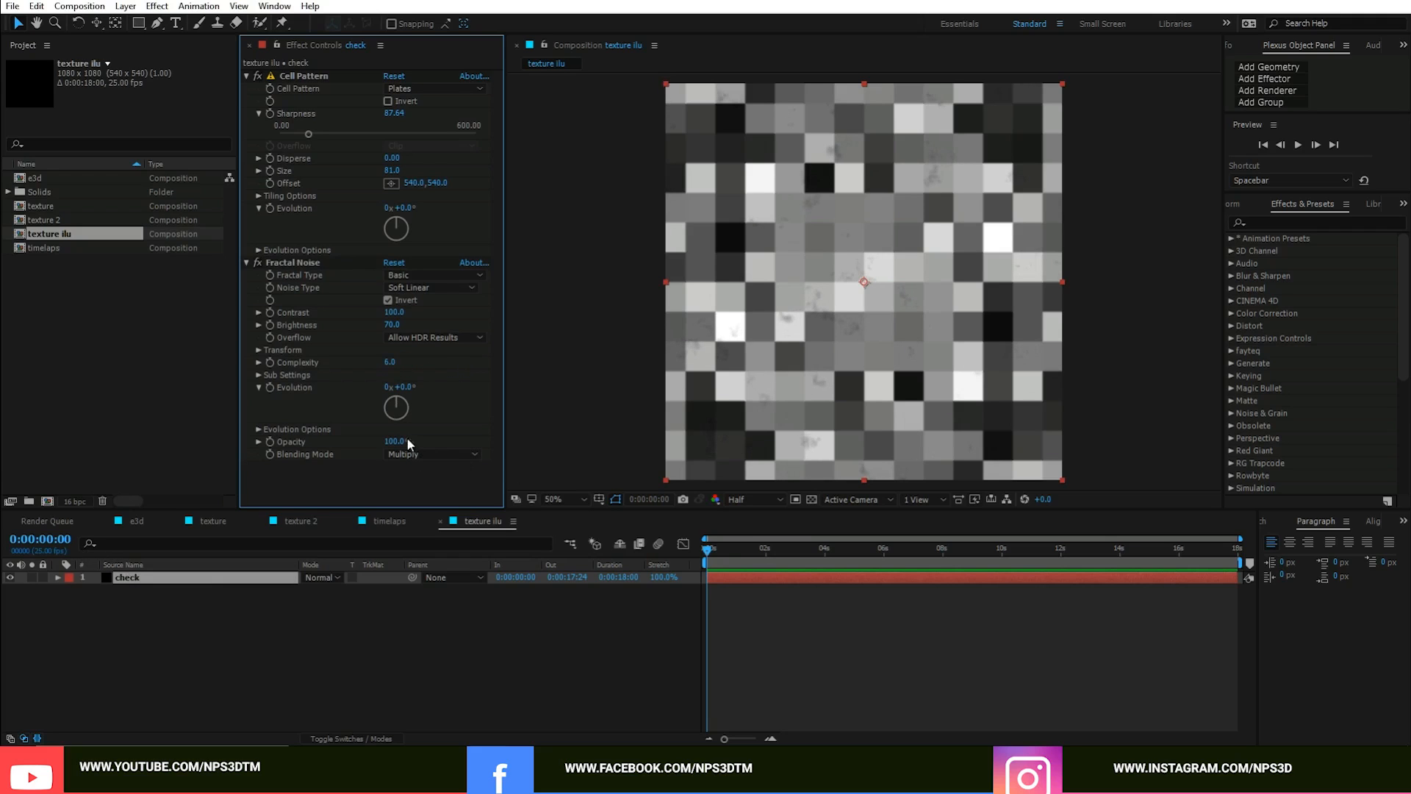
Step: Try to enable an expression on the Fractal Noise Evolution property, and collapse the check layer's properties
mouse_move(795, 550)
left_mouse_down()
mouse_move(807, 550)
mouse_move(780, 550)
left_mouse_up()
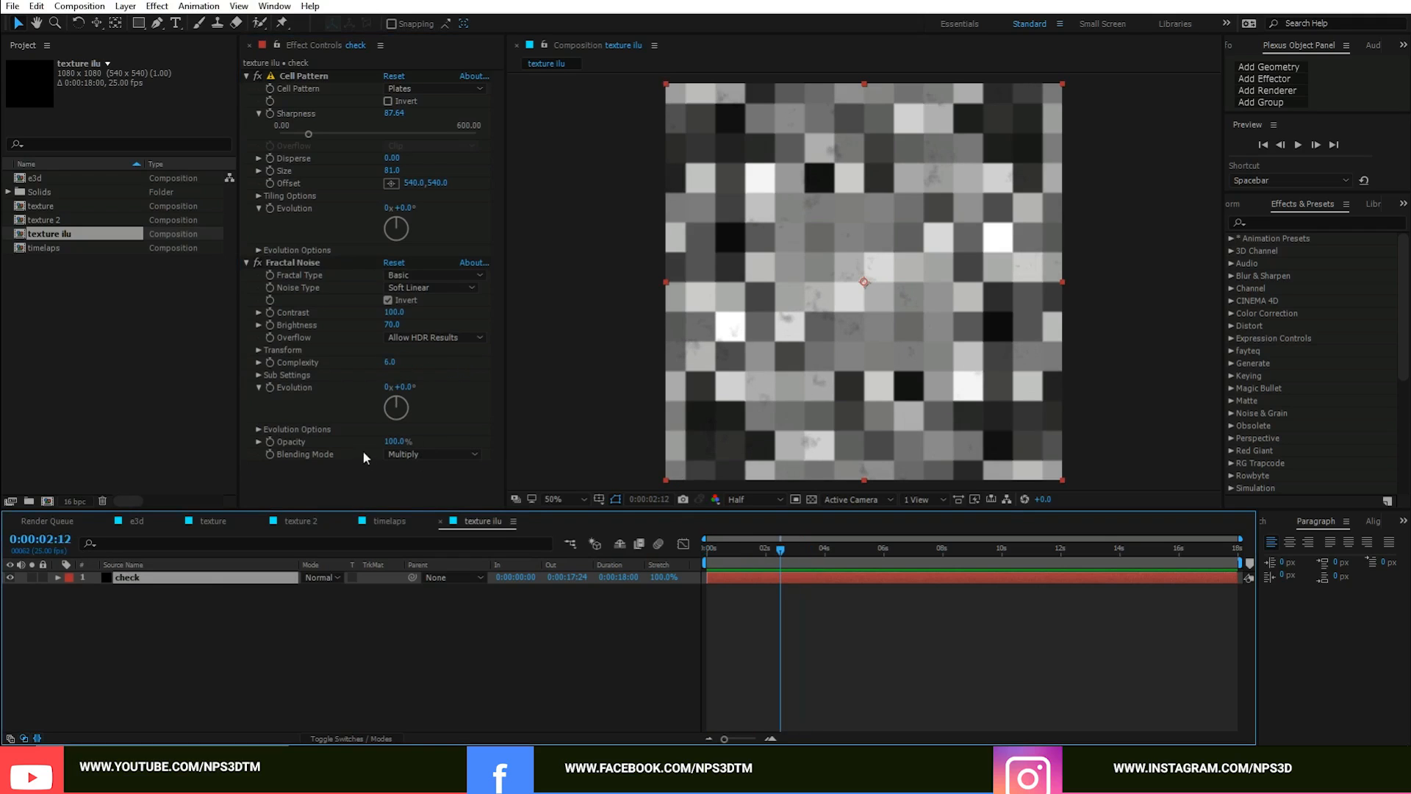
left_click(259, 429)
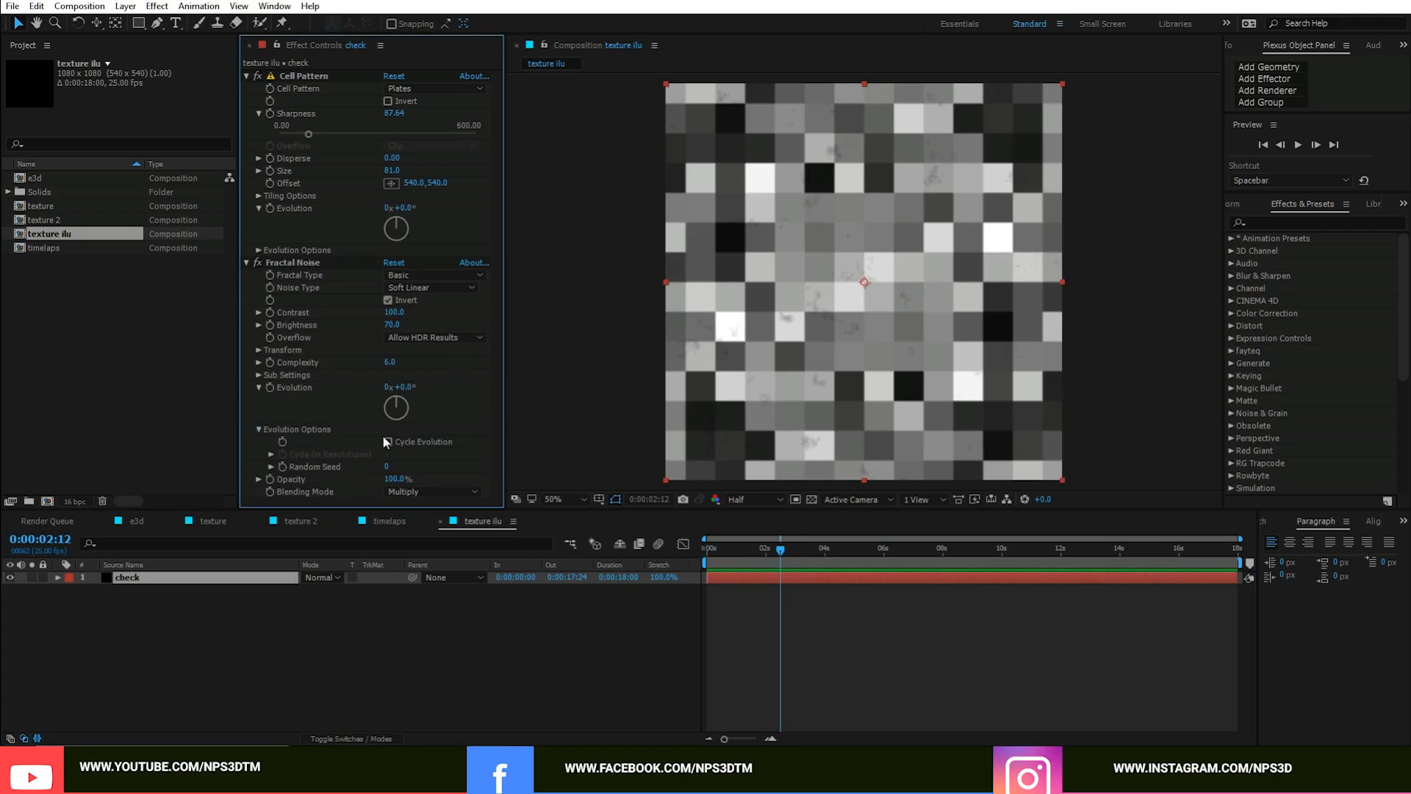
left_click(267, 428)
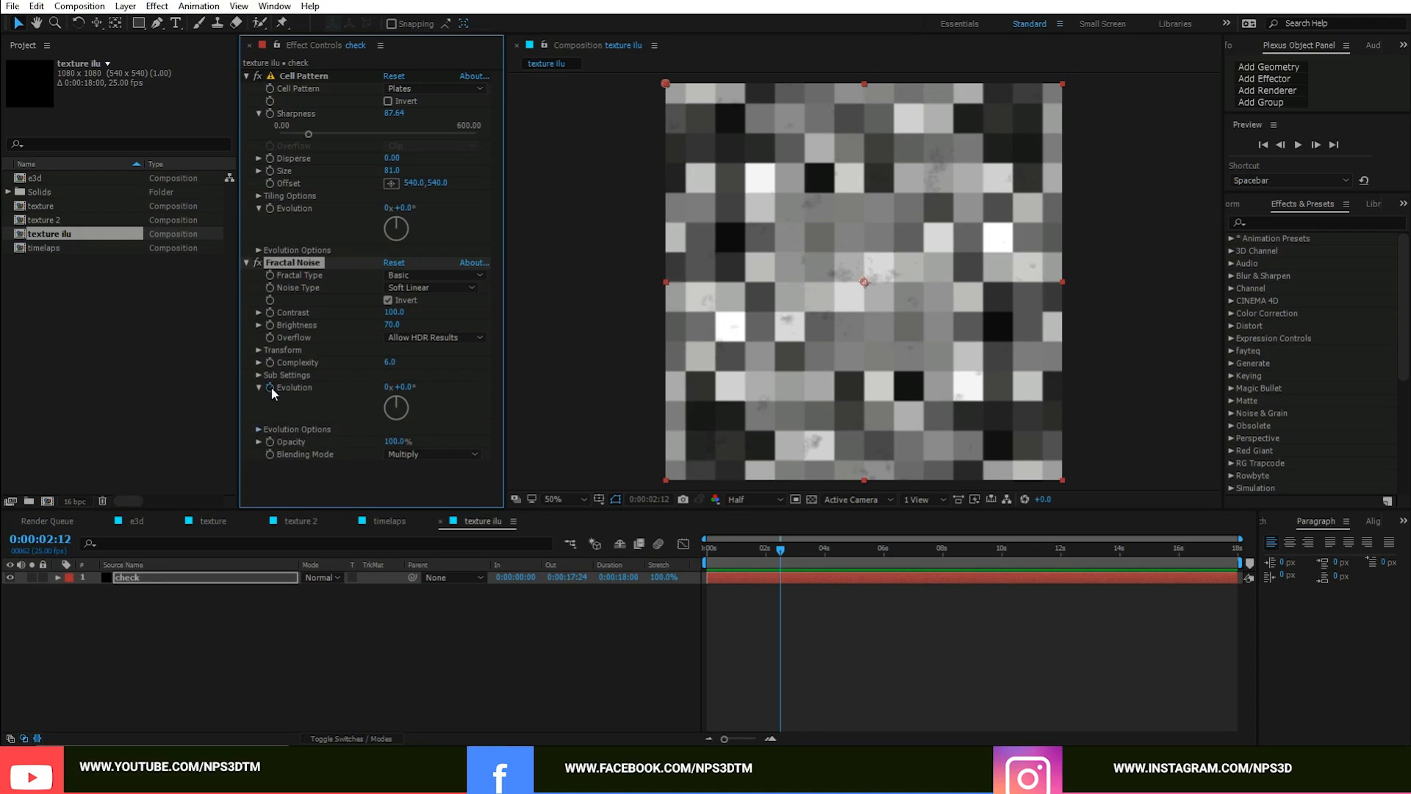
left_click(270, 387, "alt")
left_click(271, 388, "alt")
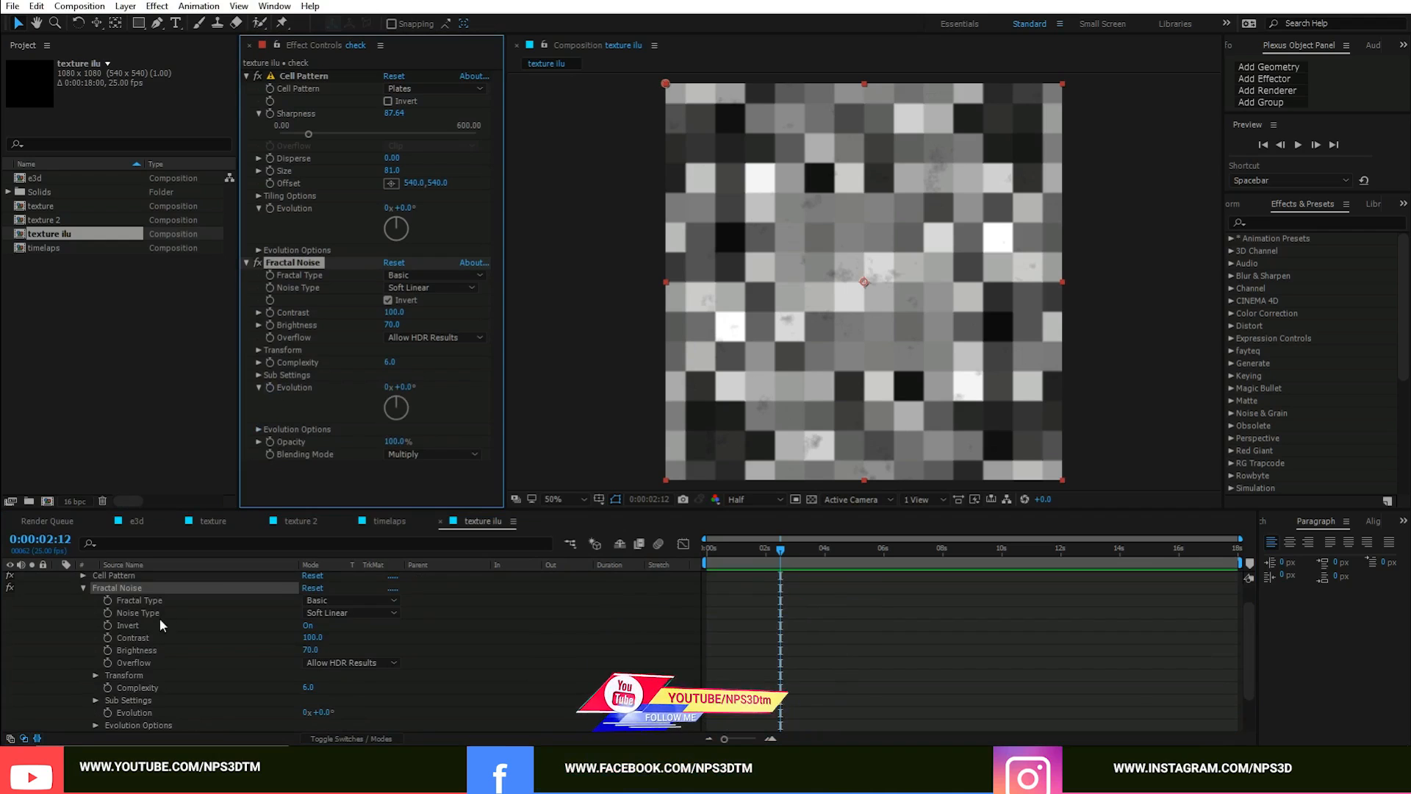
scroll(67, 585, "up", 1)
left_click(59, 577)
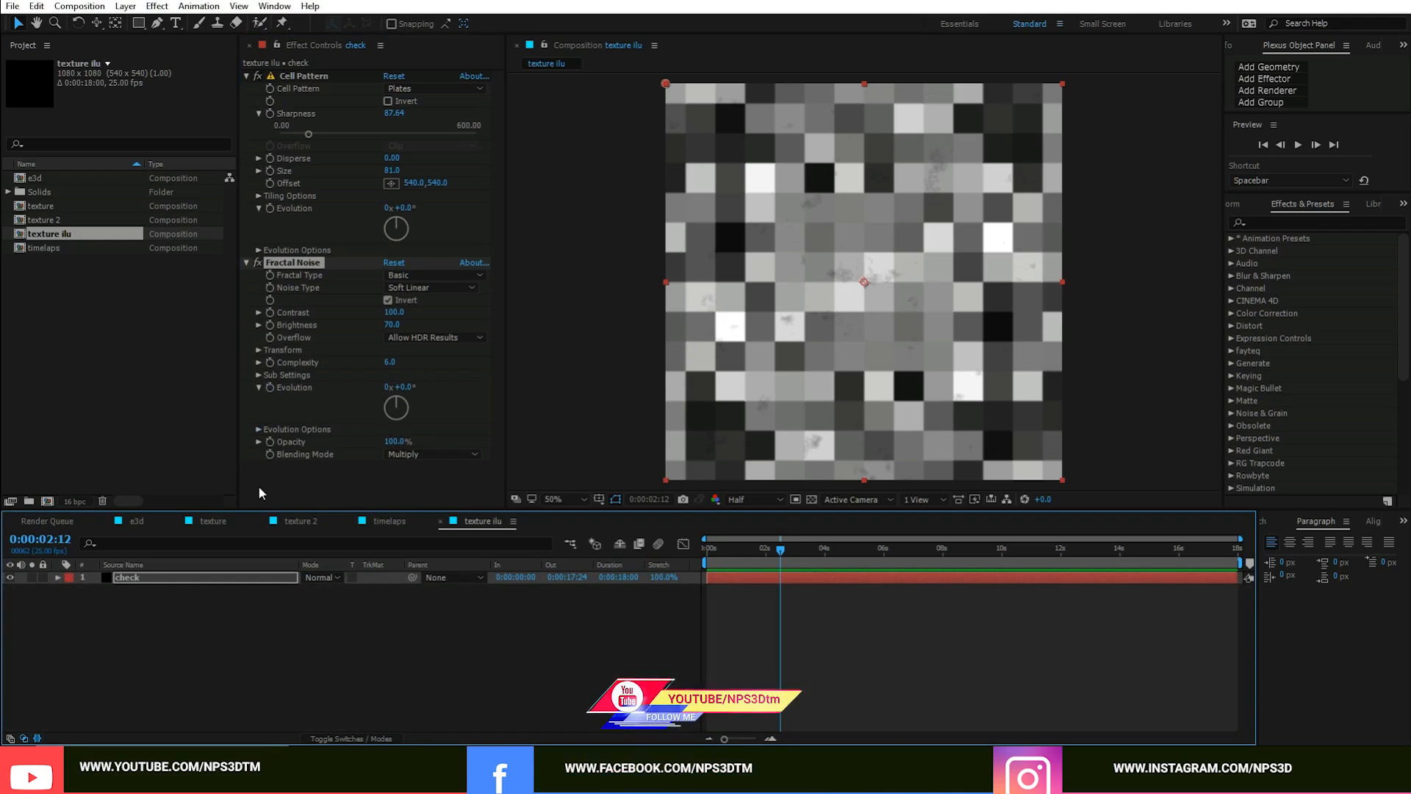
Step: Drive the Fractal Noise Evolution with the expression time*200, preview the animation, and collapse the check layer's properties
left_click(270, 387, "alt")
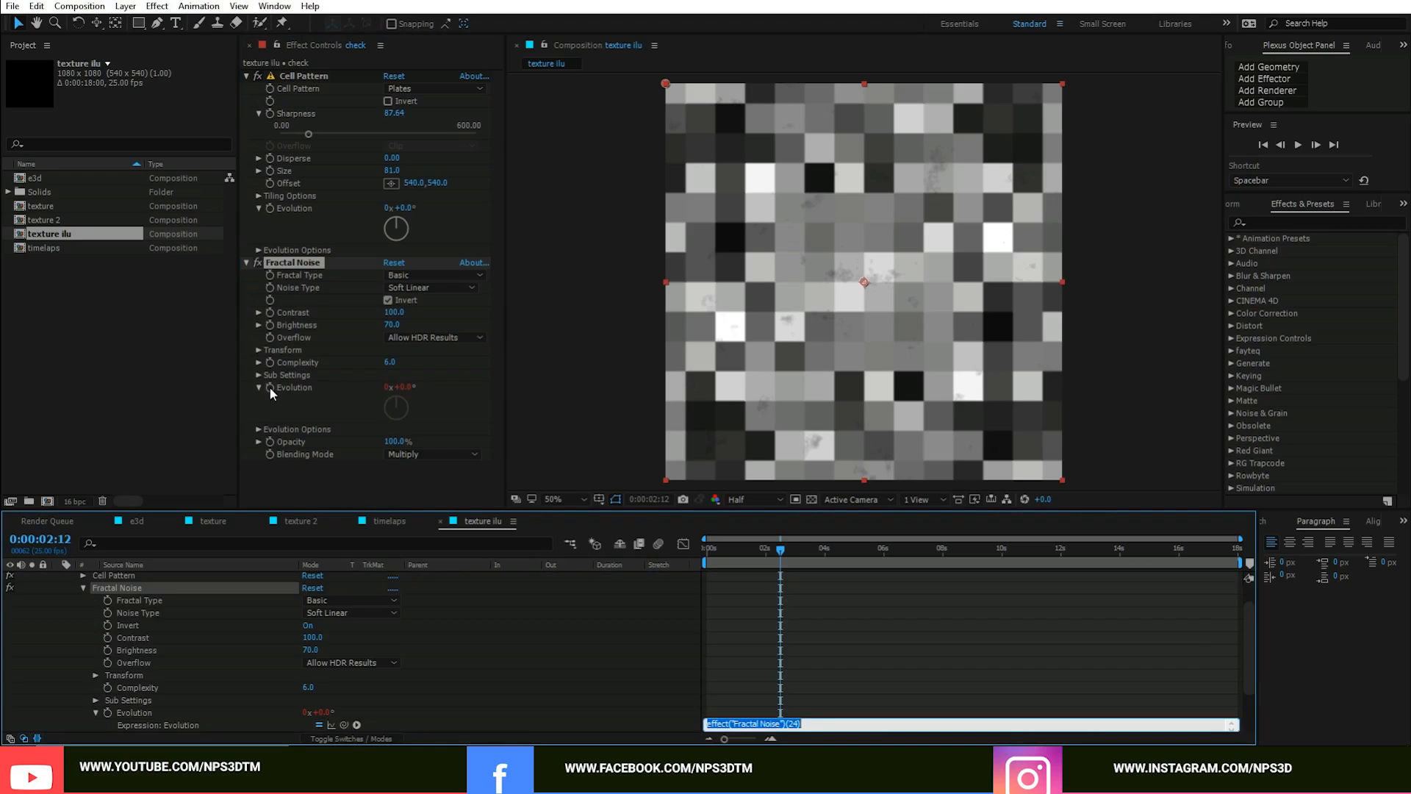
type("time*200")
left_click(768, 637)
key("space")
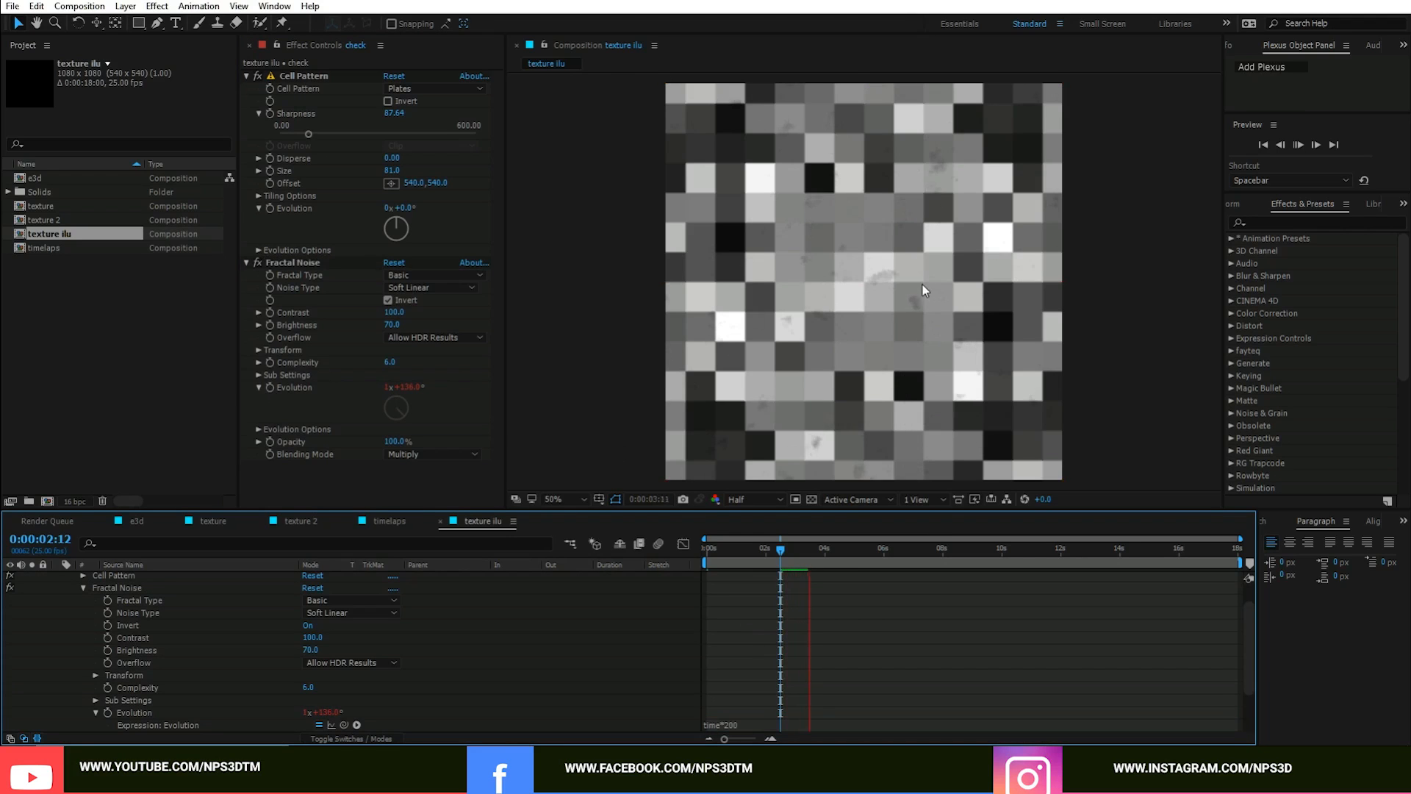
mouse_move(884, 555)
left_mouse_down()
mouse_move(857, 558)
mouse_move(874, 557)
left_mouse_up()
scroll(62, 581, "up", 1)
left_click(57, 578)
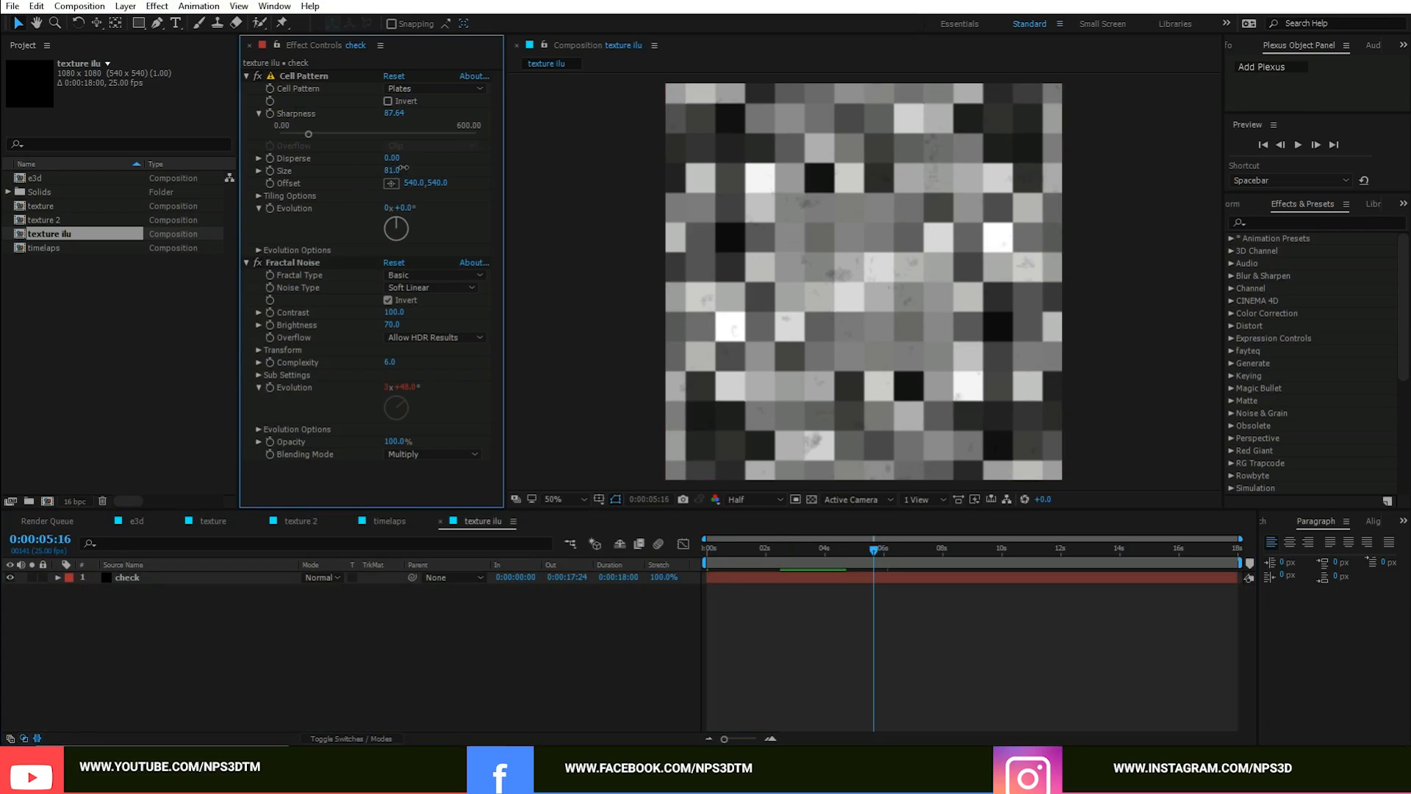
Step: Set the Cell Pattern size to 77
left_click(393, 171)
left_click_drag(394, 176, 391, 176)
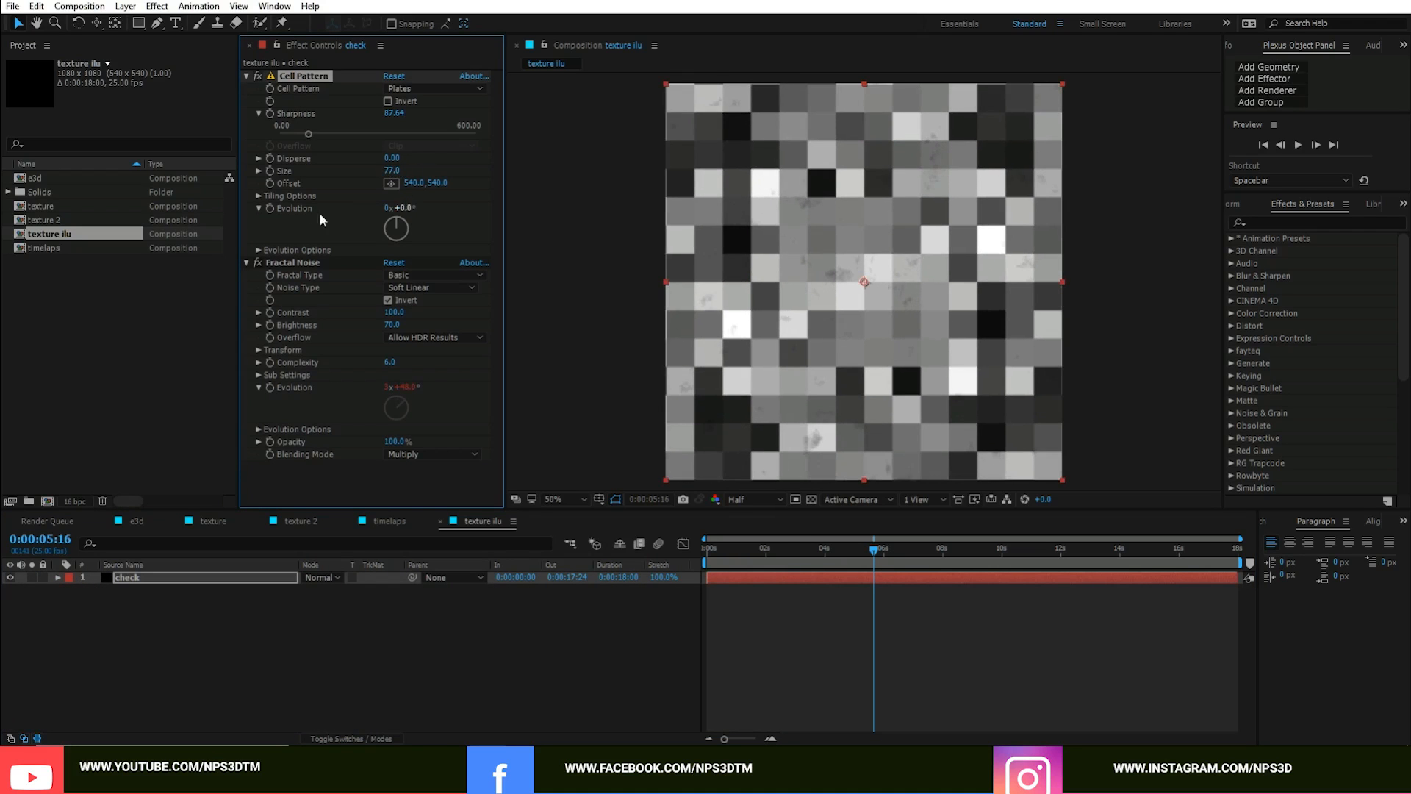
Step: Try Cell Pattern tiling with 12 horizontal cells, and turn the tiling off again
left_click(258, 196)
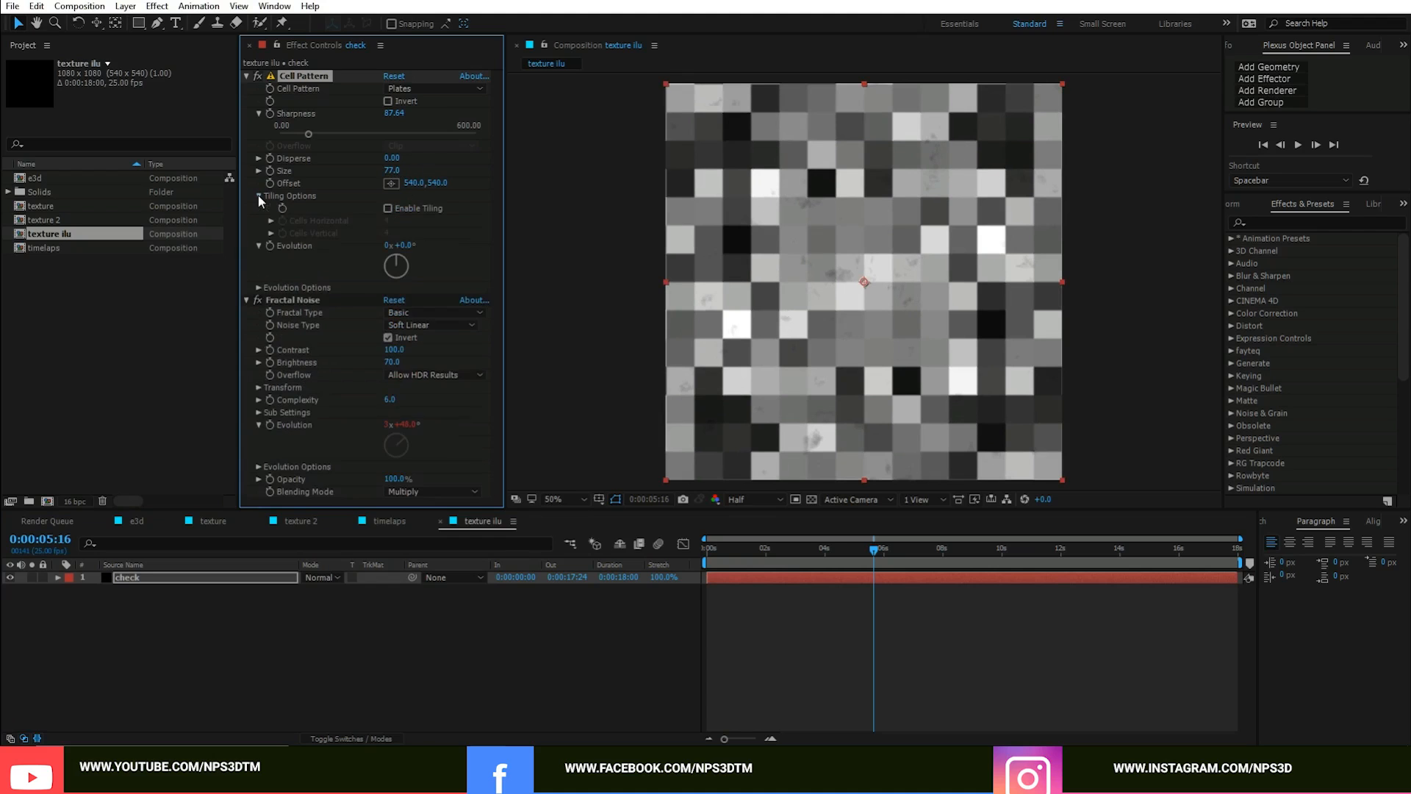
left_click(388, 208)
left_click_drag(313, 241, 392, 241)
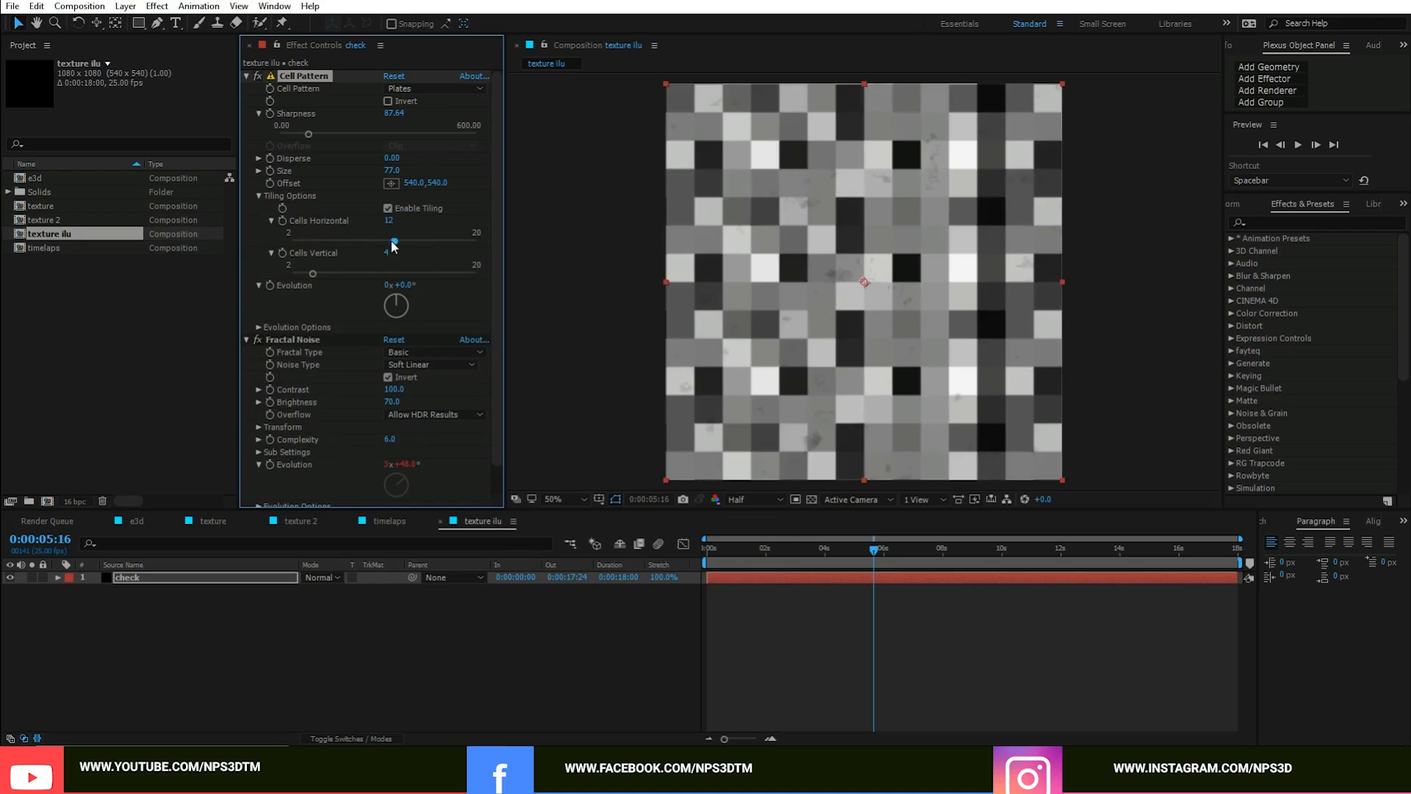
left_click(389, 206)
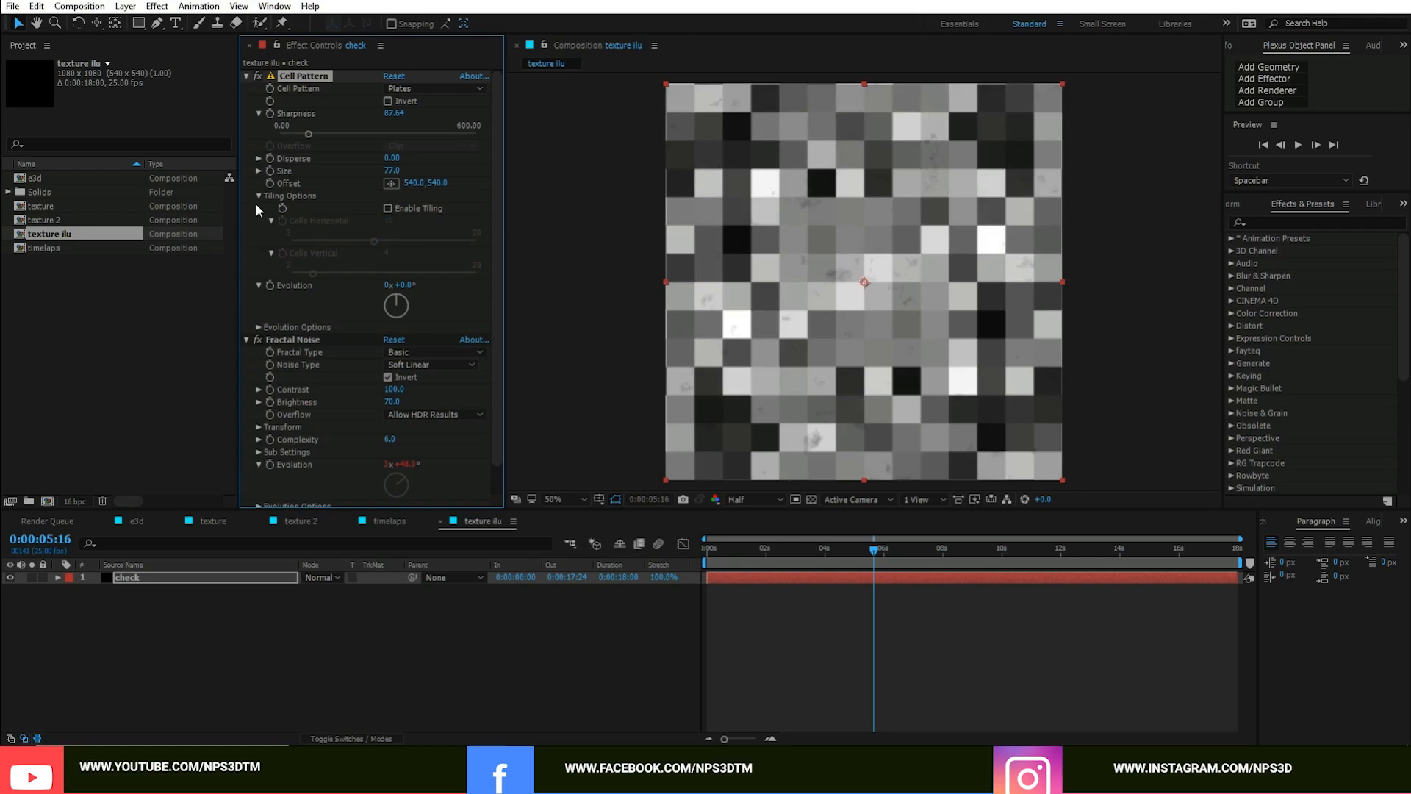
left_click(255, 194)
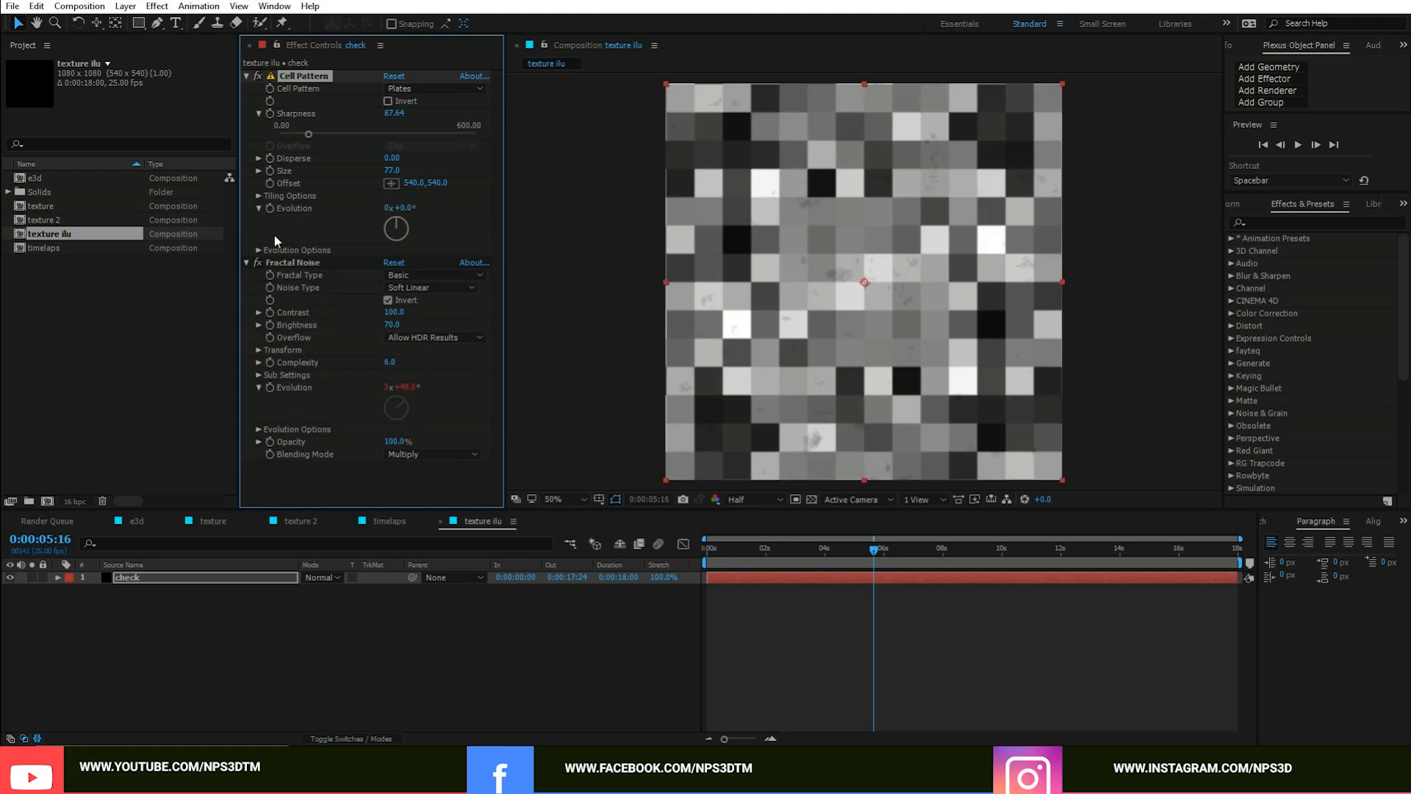
Step: Try to drive the Cell Pattern Evolution with the expression Time*200, and undo the keyframe added to it
left_click(270, 210, "alt")
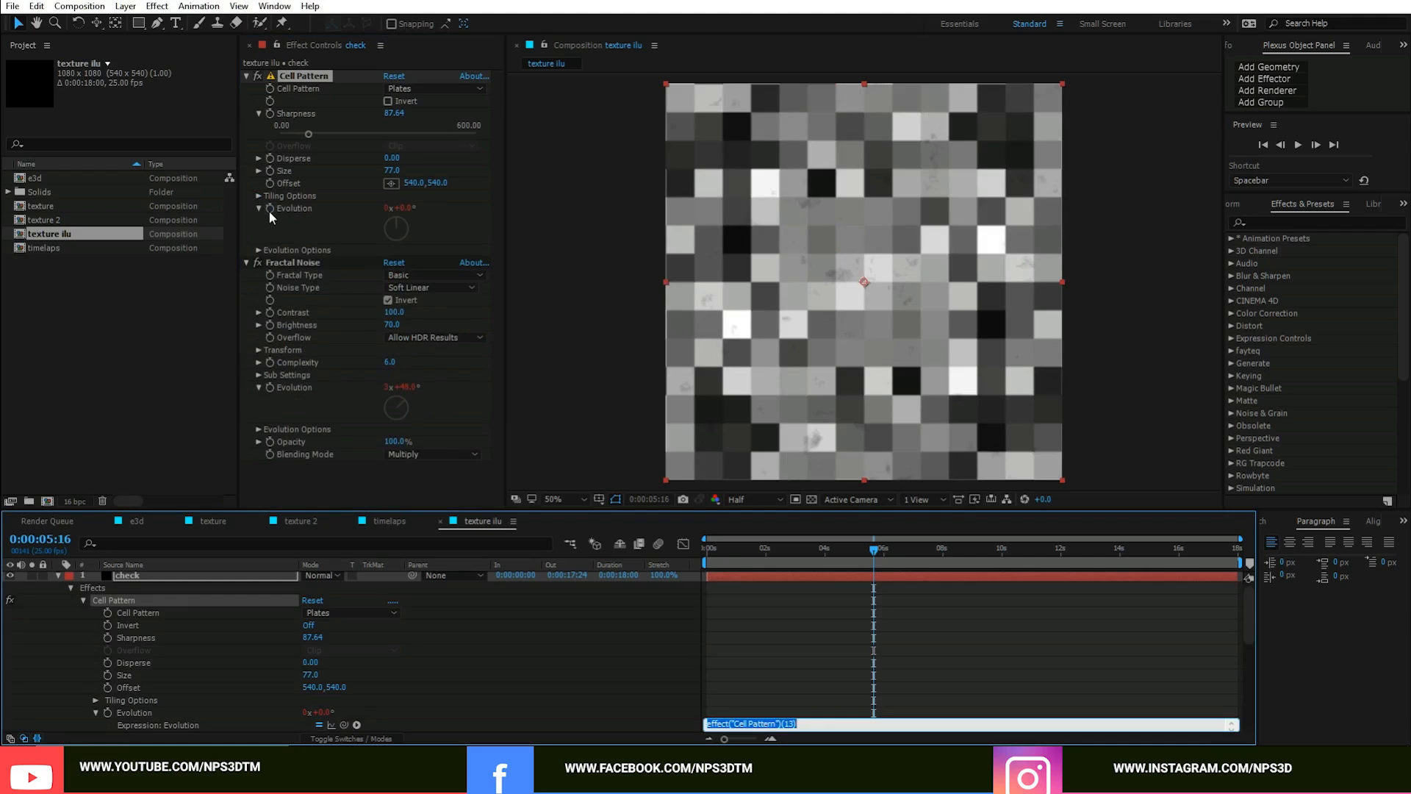
type("T")
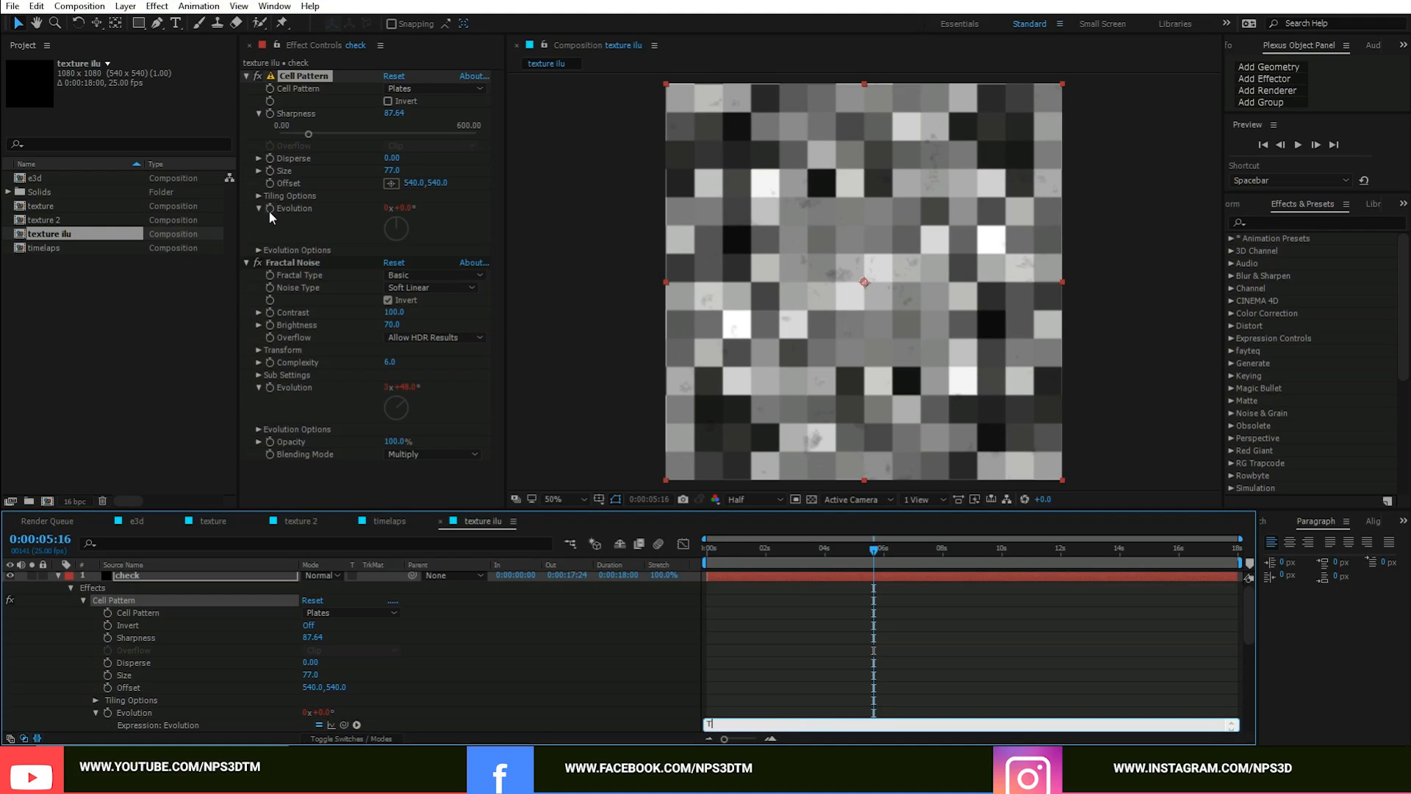
type("ime*200")
left_click(505, 660)
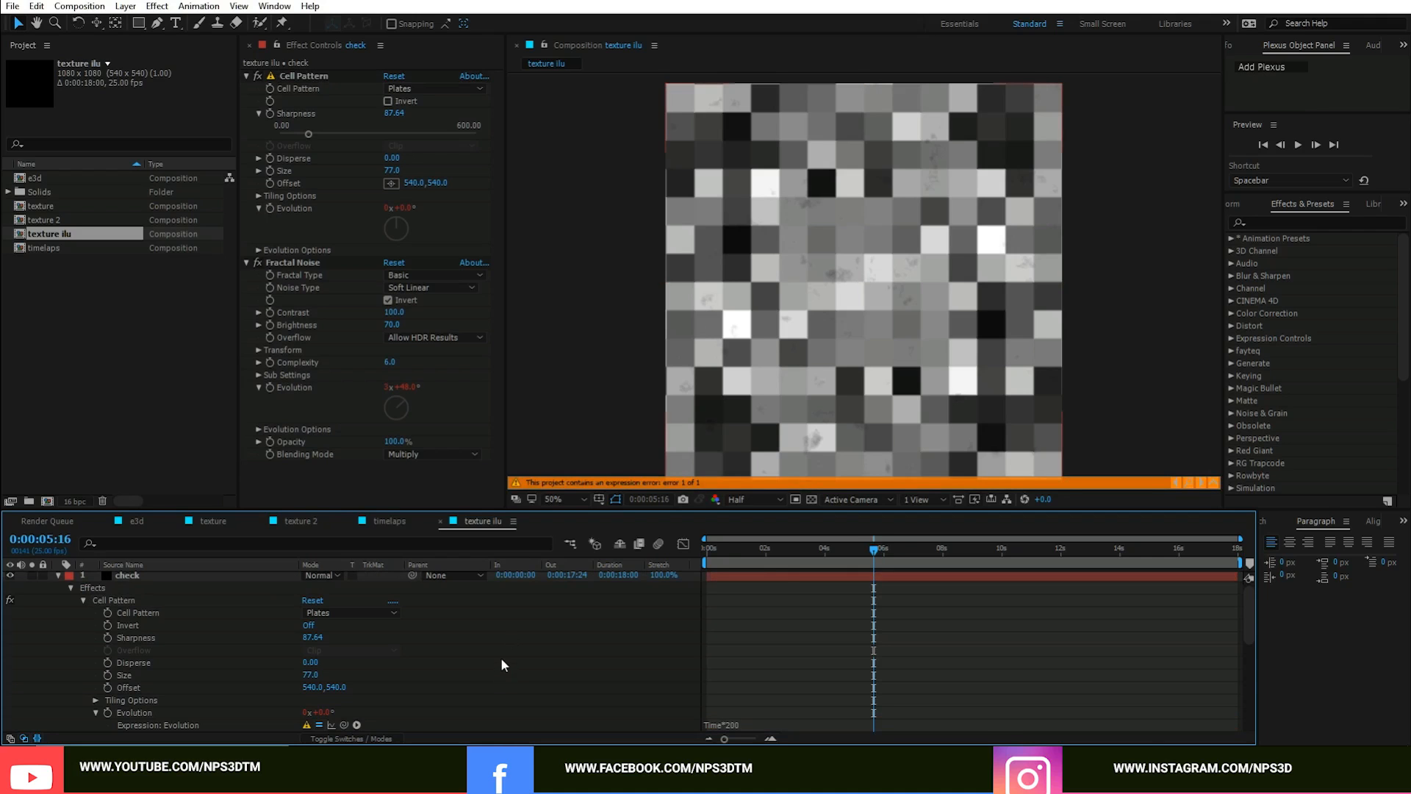
left_click(267, 207)
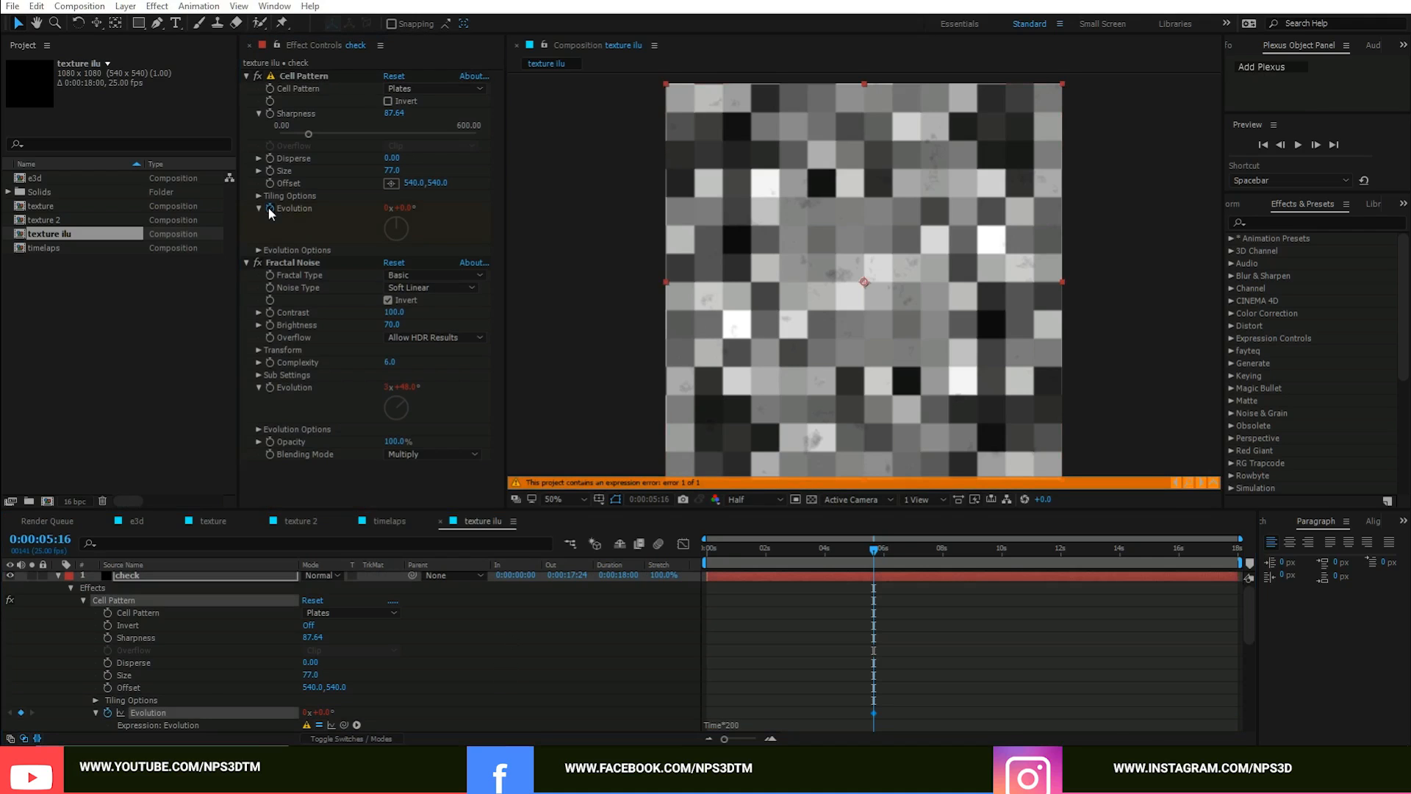
key("super")
key("super")
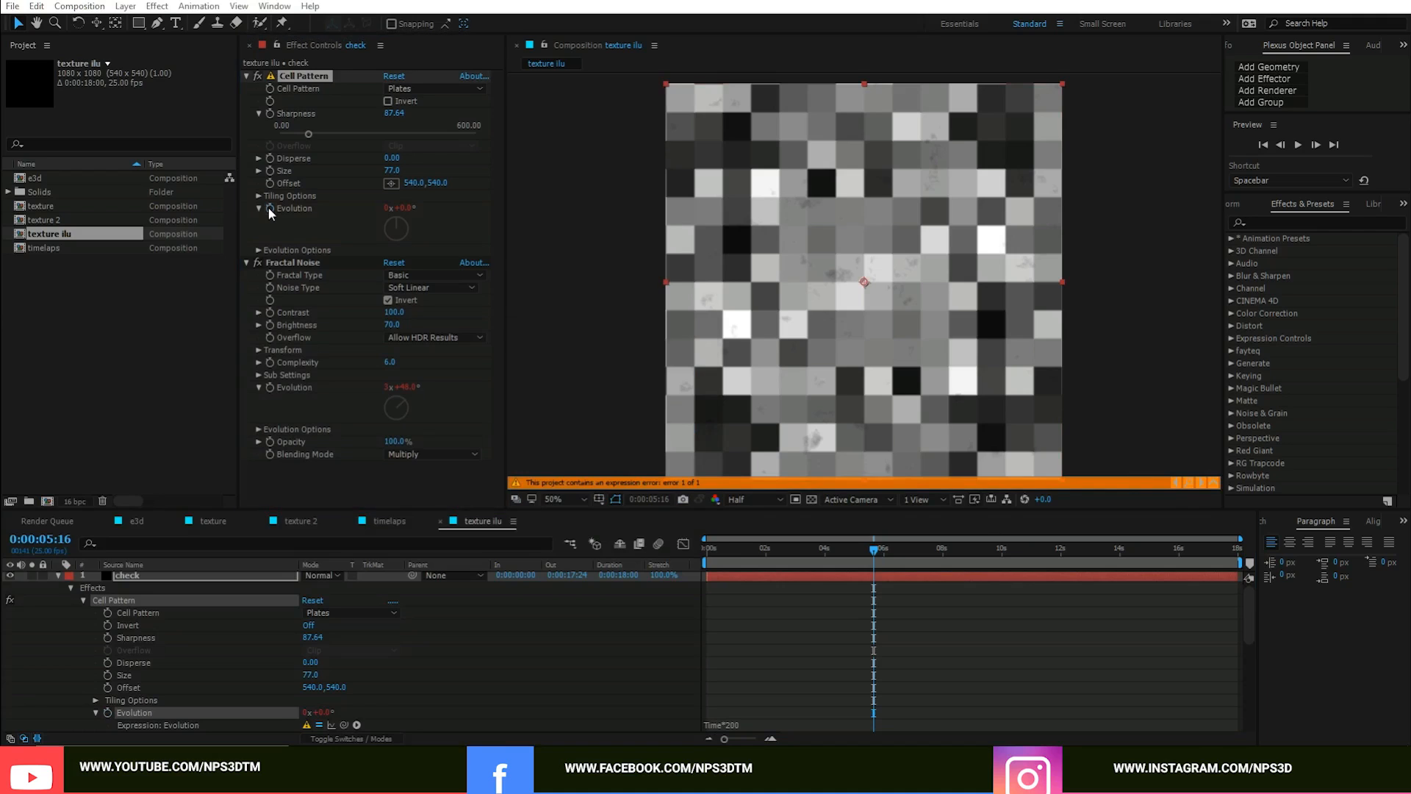
Step: Drive the Cell Pattern Evolution with the expression time*200, and collapse the check layer's properties
left_click(268, 208, "alt")
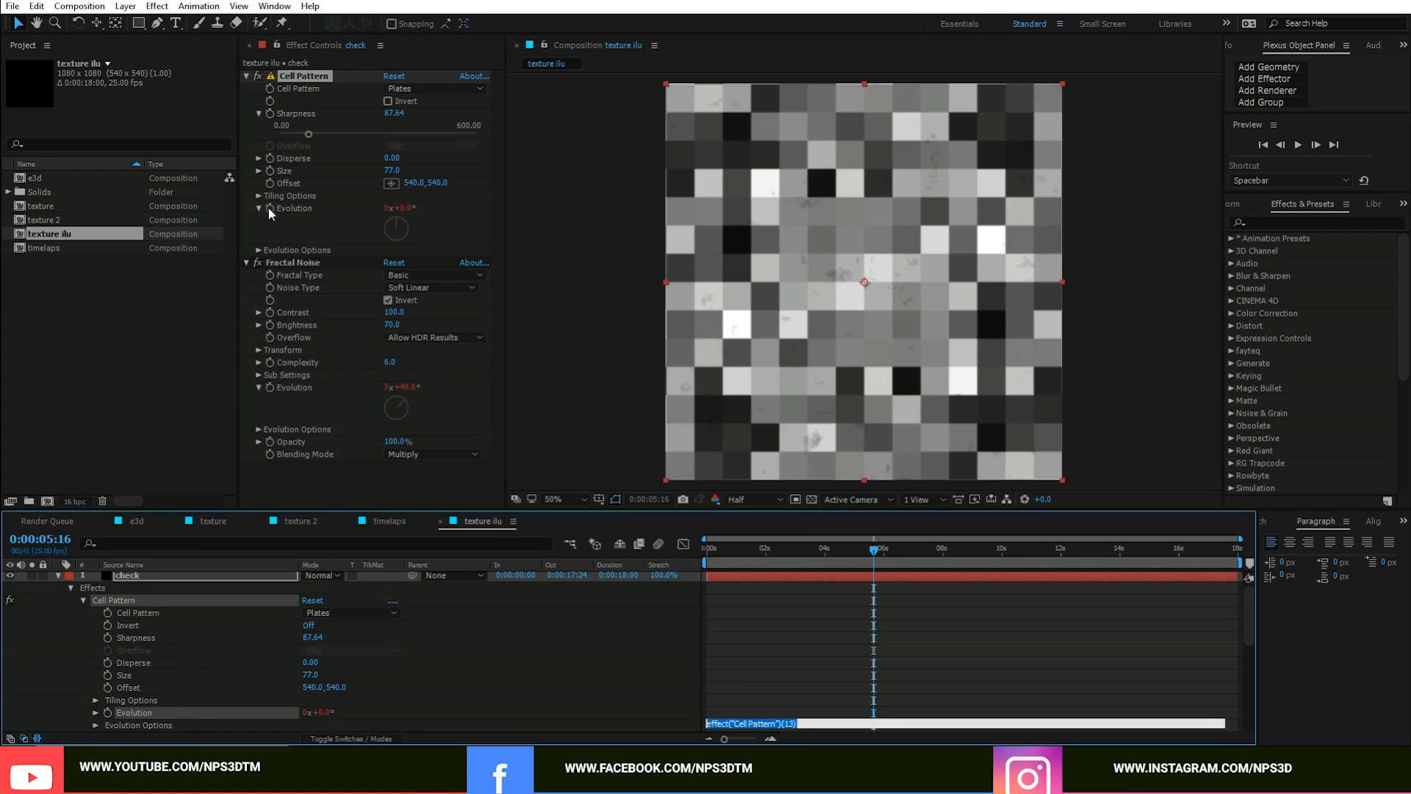
type("time*200")
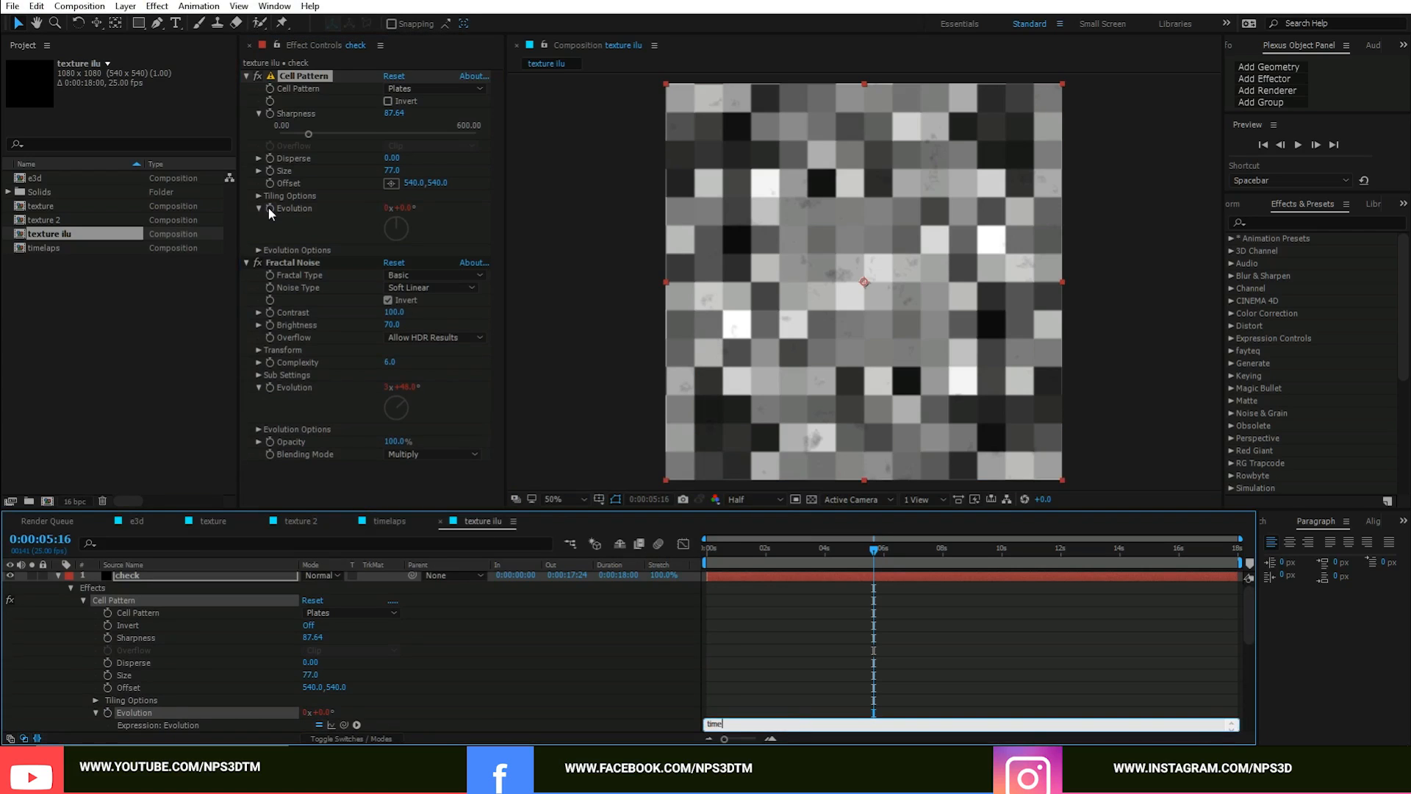
left_click(548, 655)
left_click(57, 577)
left_click(137, 624)
Step: Add the texture ilu composition to the timelaps composition below the e3d layer, and hide it
left_click(390, 522)
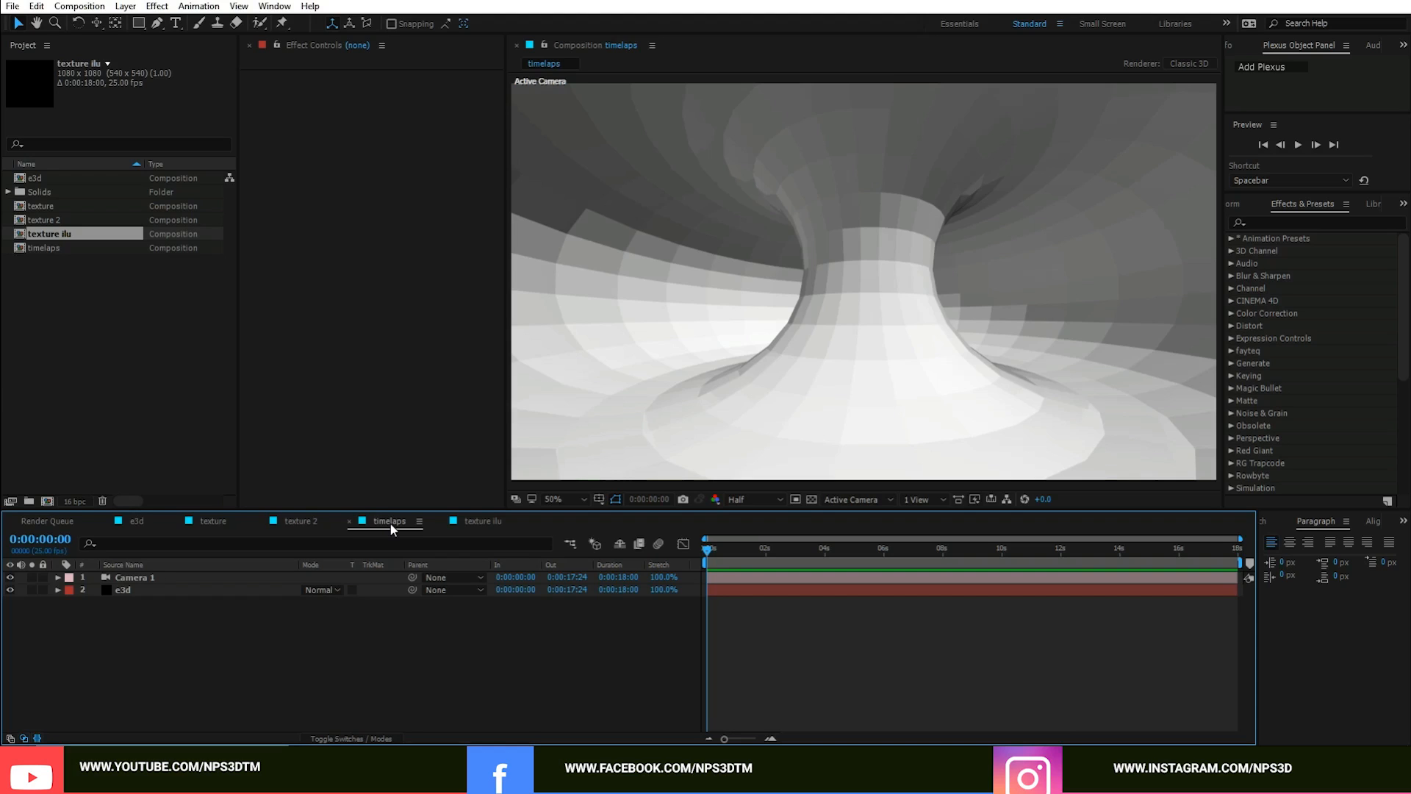
left_click(162, 589)
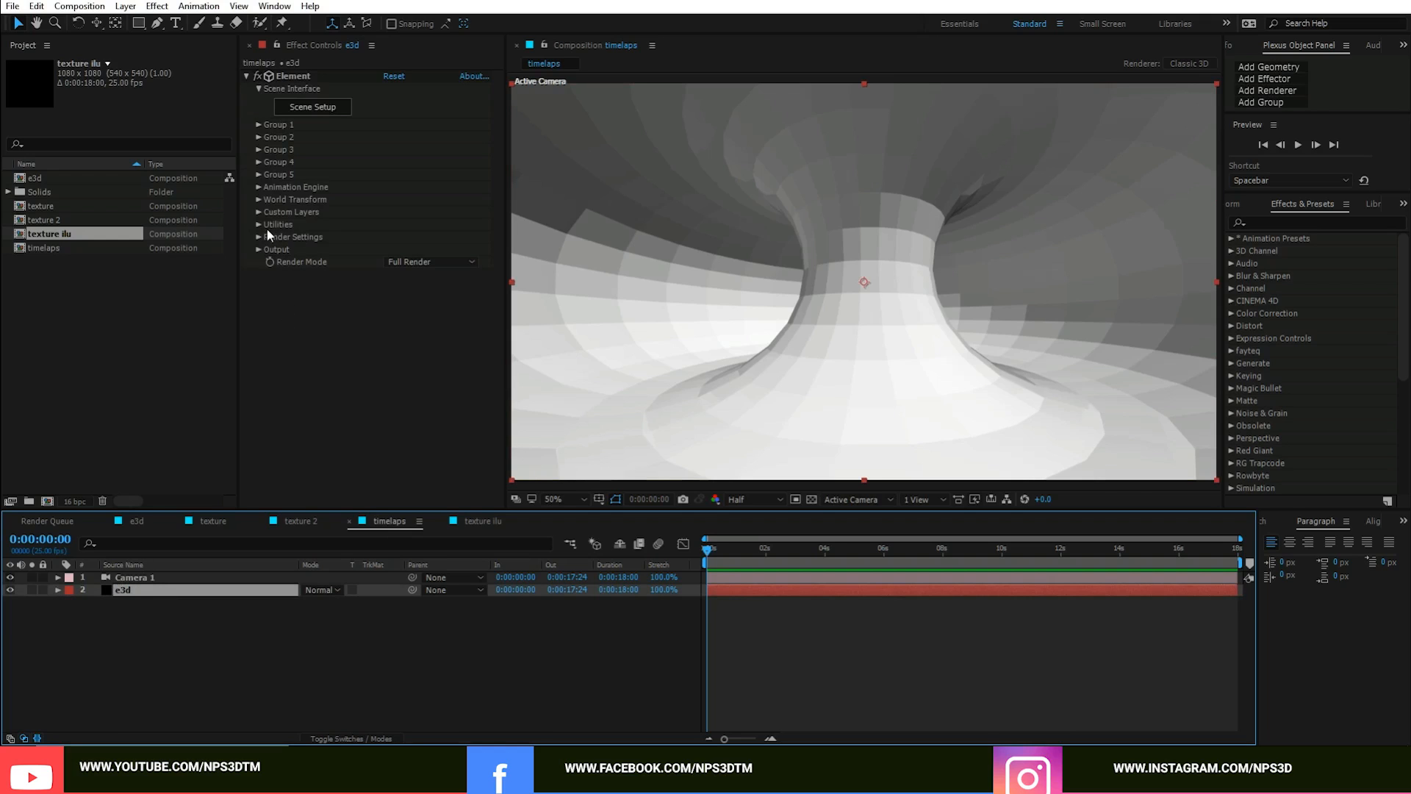
left_click(143, 339)
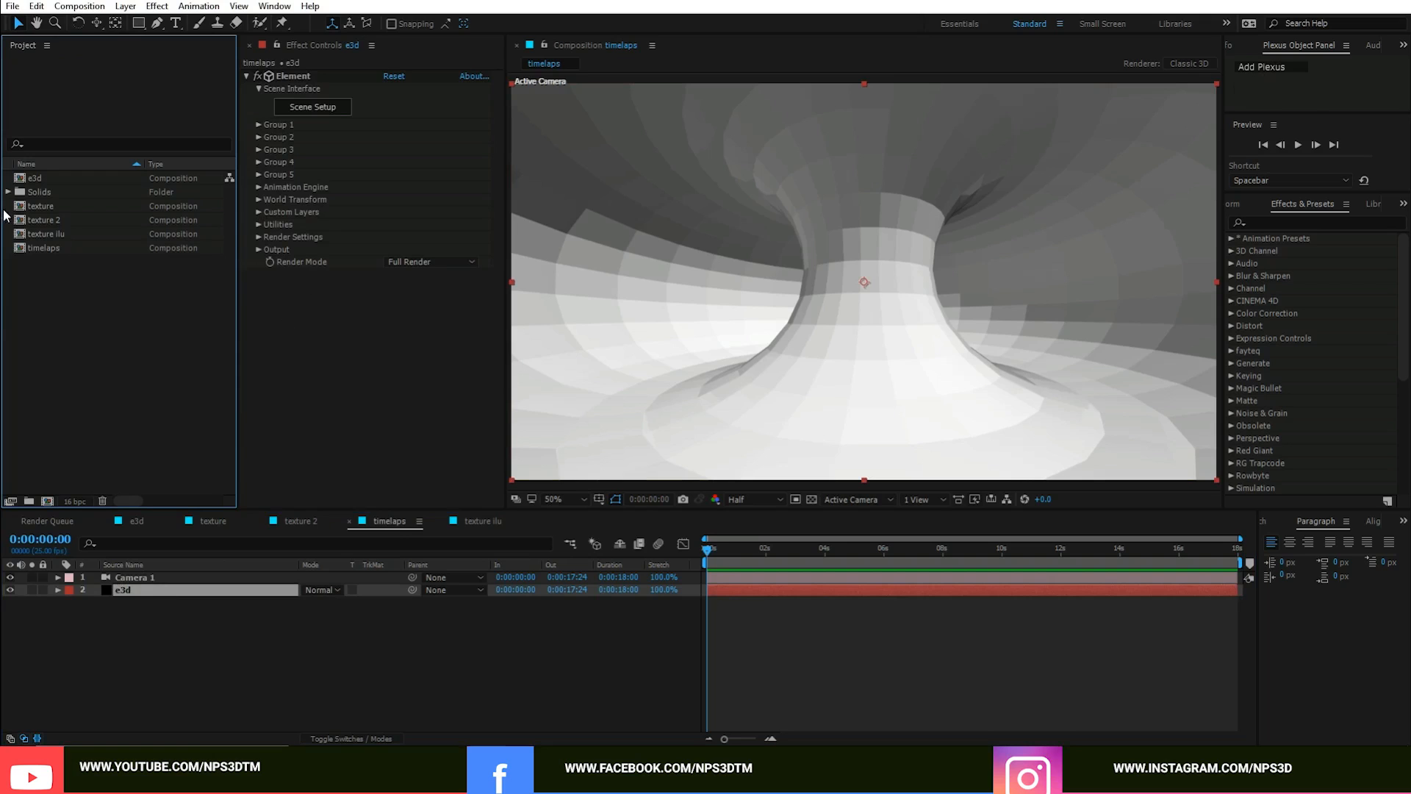
left_click(64, 219)
left_click(62, 235)
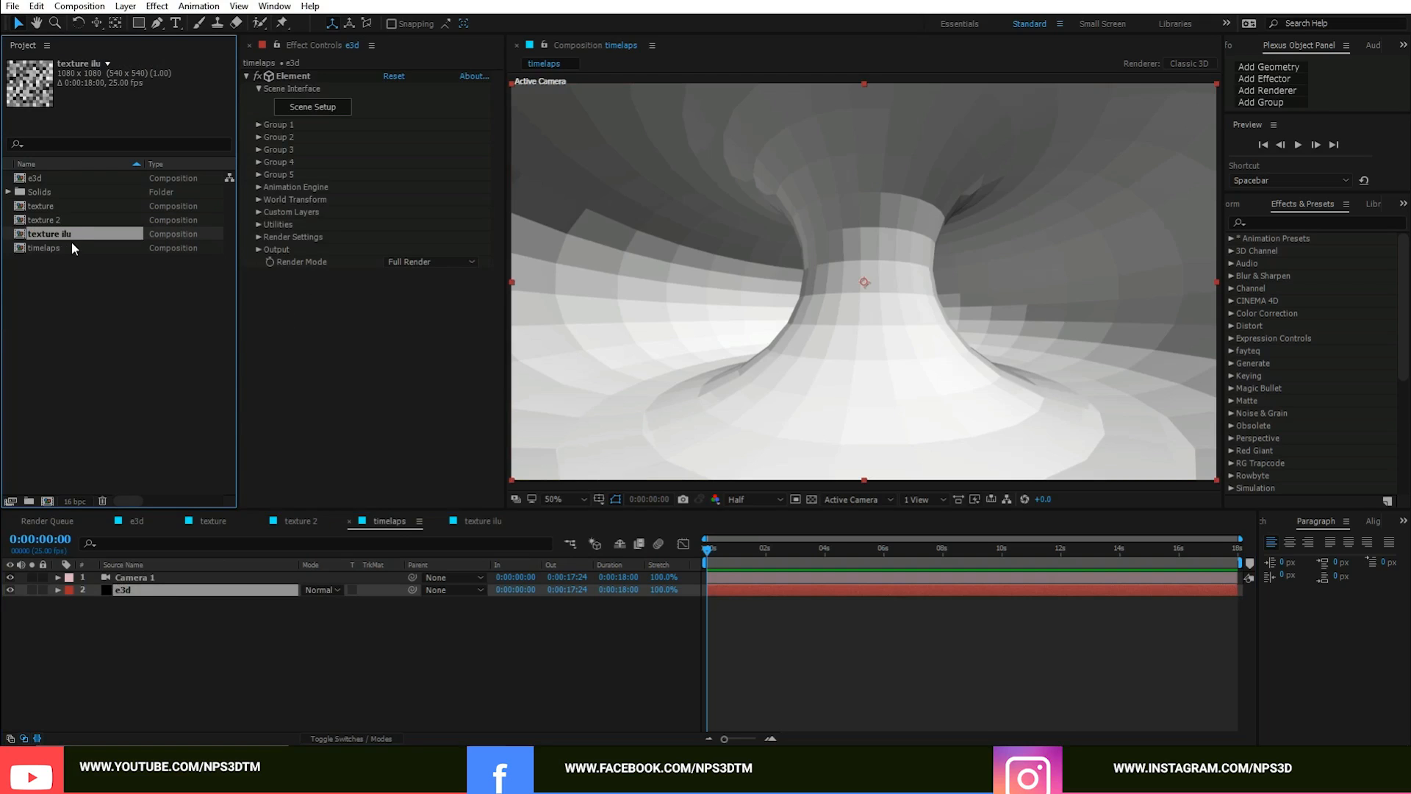
left_click_drag(153, 350, 35, 606)
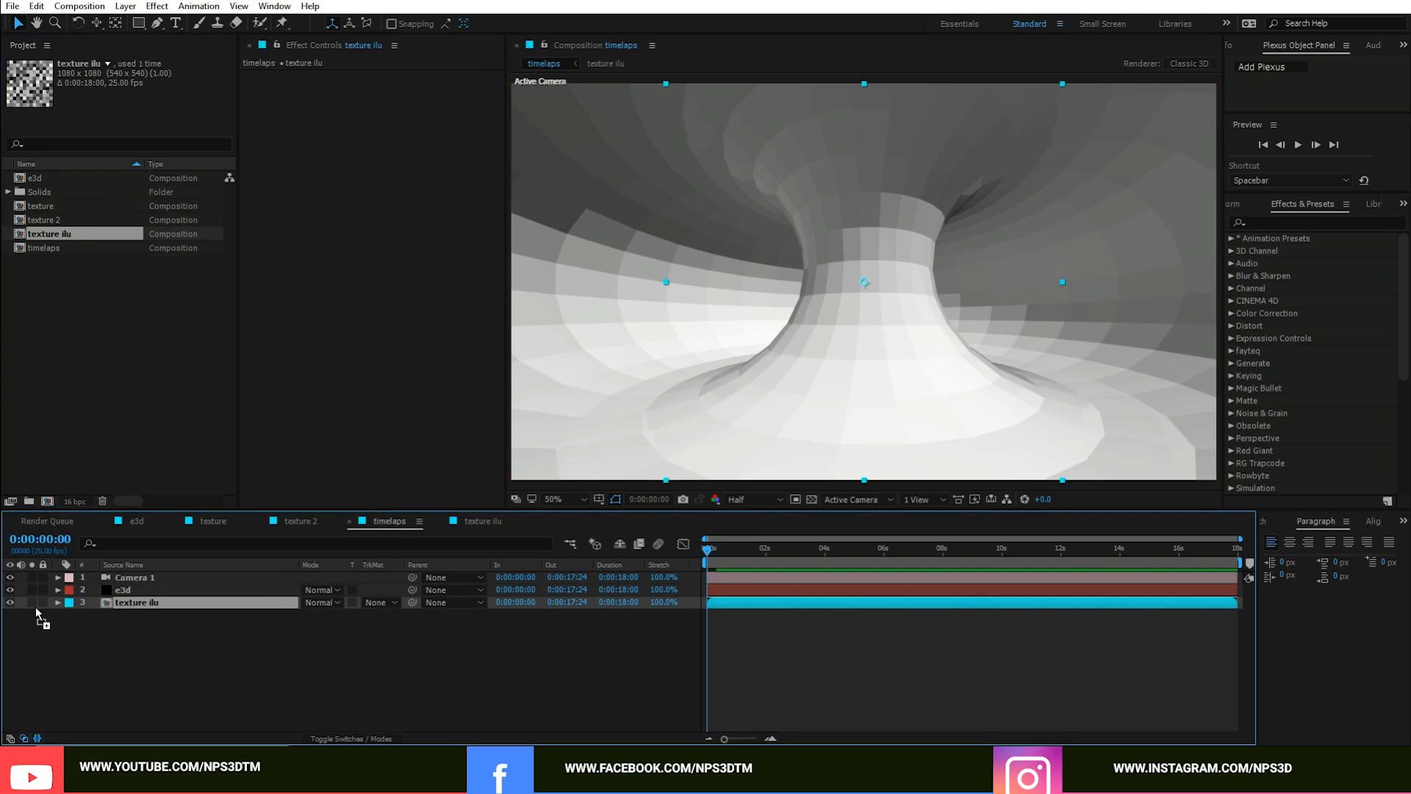
left_click(10, 602)
Step: Assign the texture ilu layer as Layer 1 of the custom texture maps in the e3d layer's Element effect
left_click(128, 590)
left_click(258, 212)
left_click(271, 236)
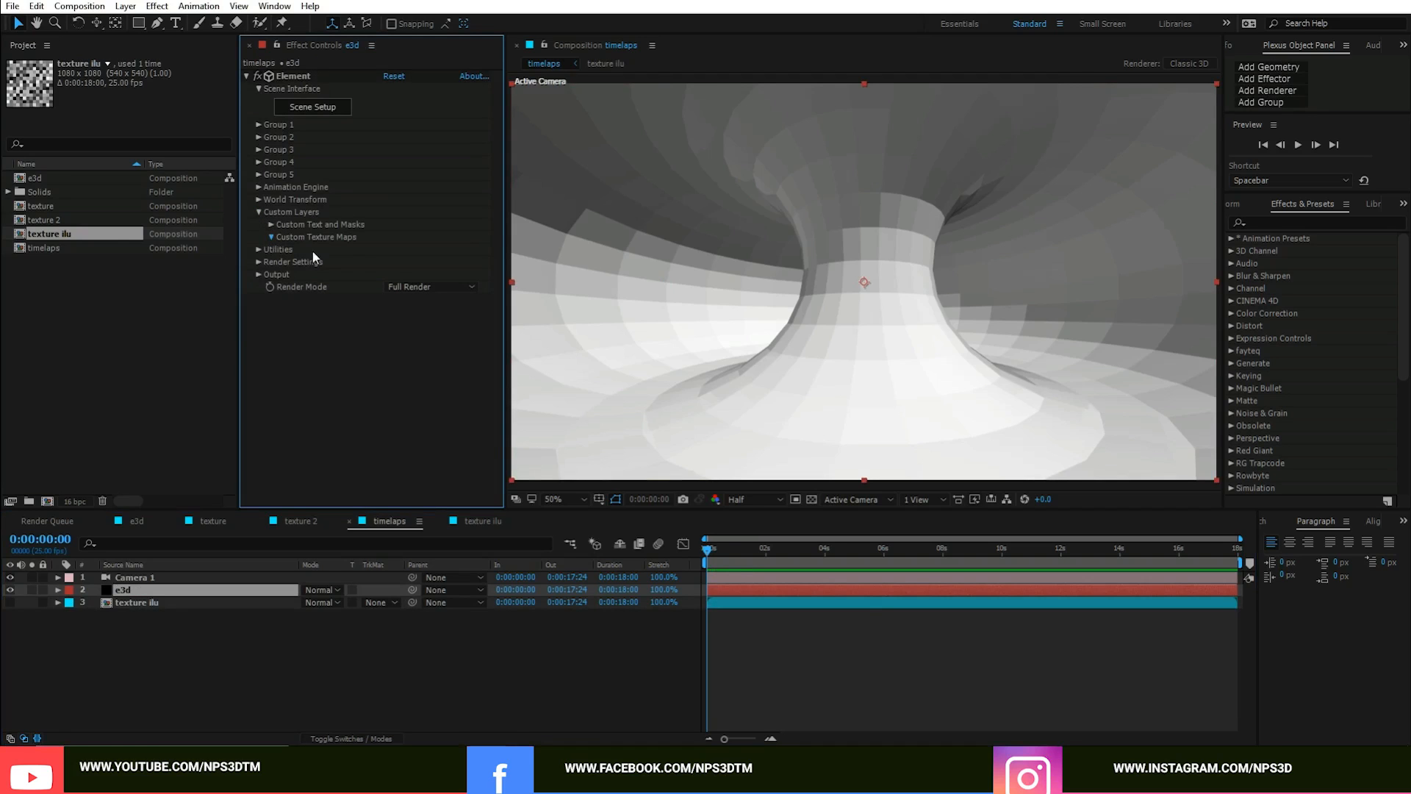
left_click(409, 250)
left_click(433, 308)
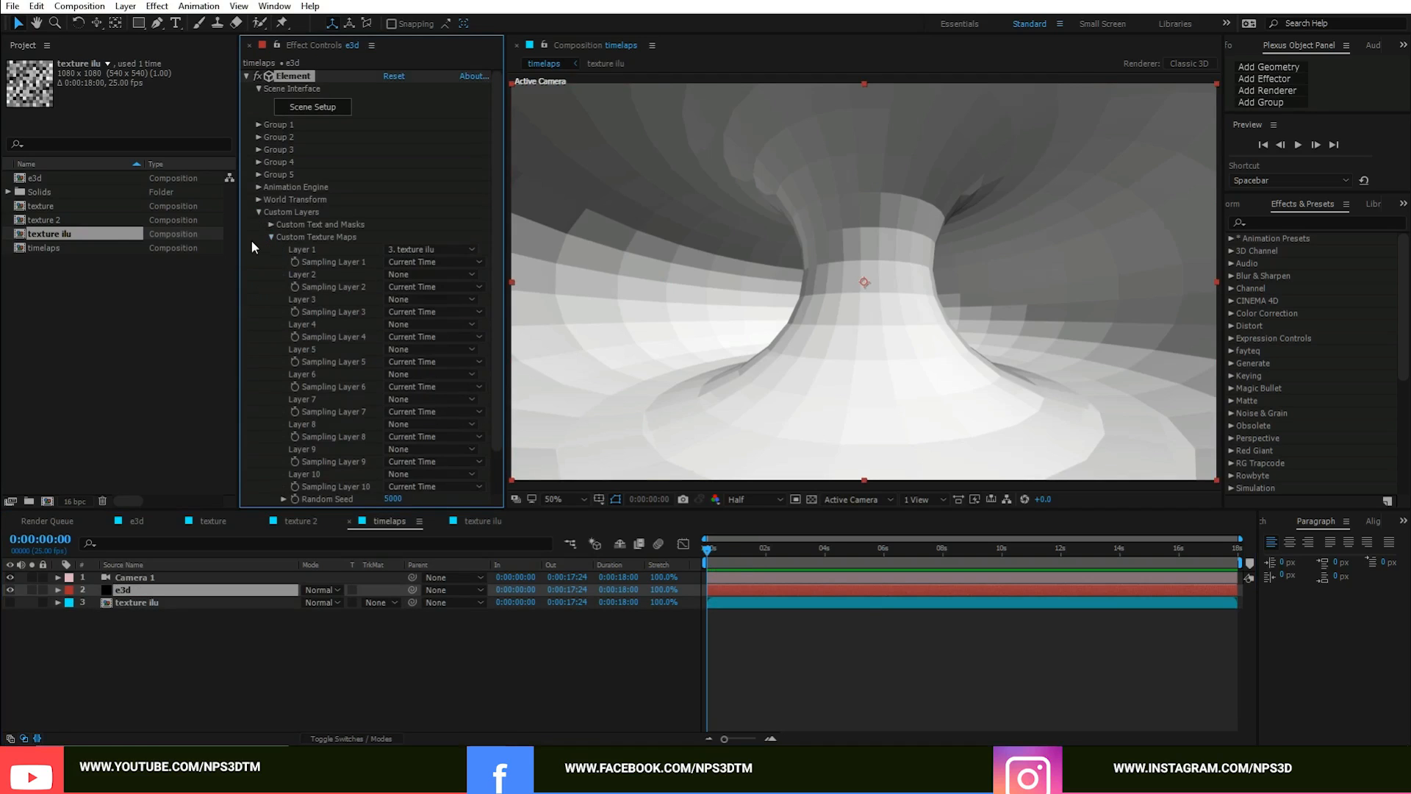
left_click(275, 238)
left_click(262, 211)
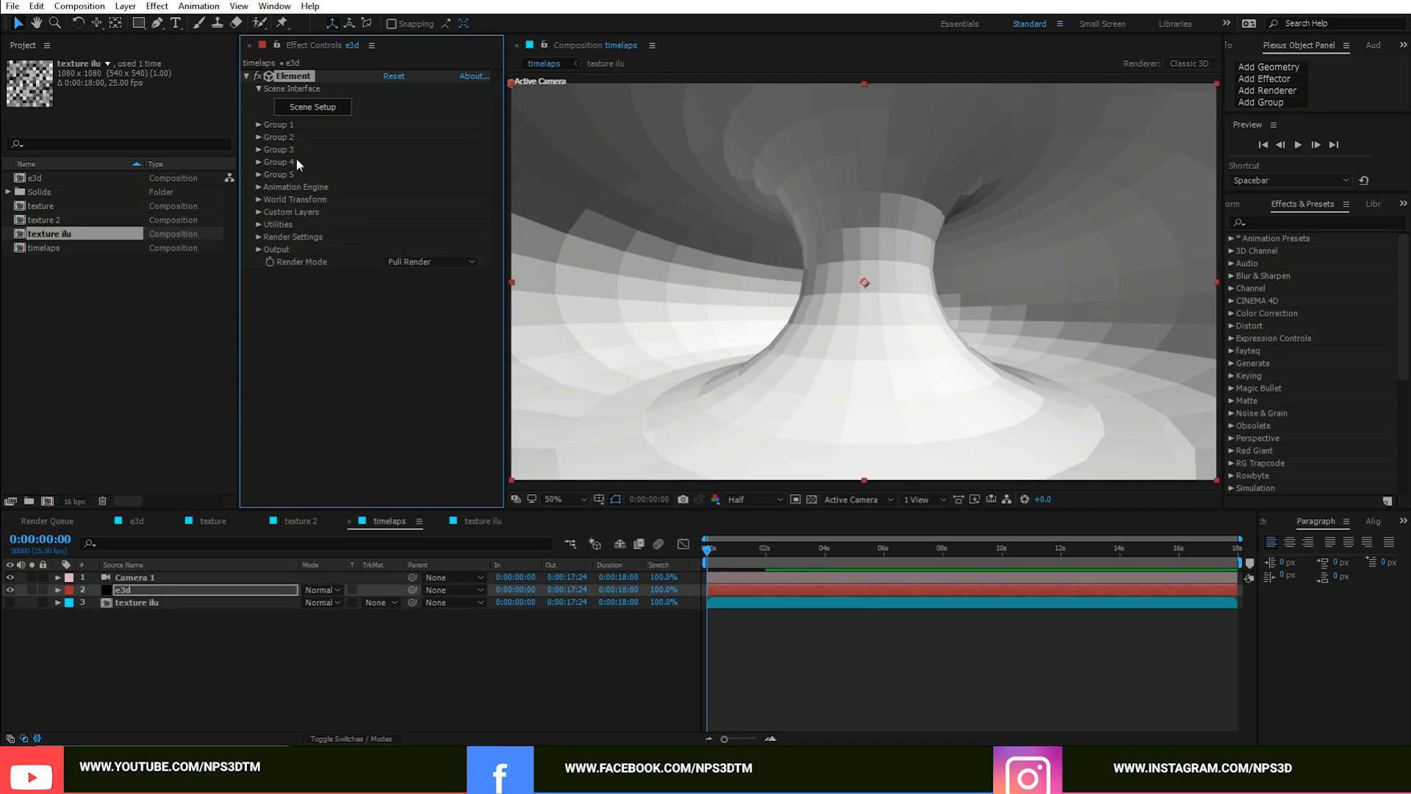
Step: In Element's scene setup, load Custom Layer 1 as the diffuse texture of the torus's Default material
left_click(310, 108)
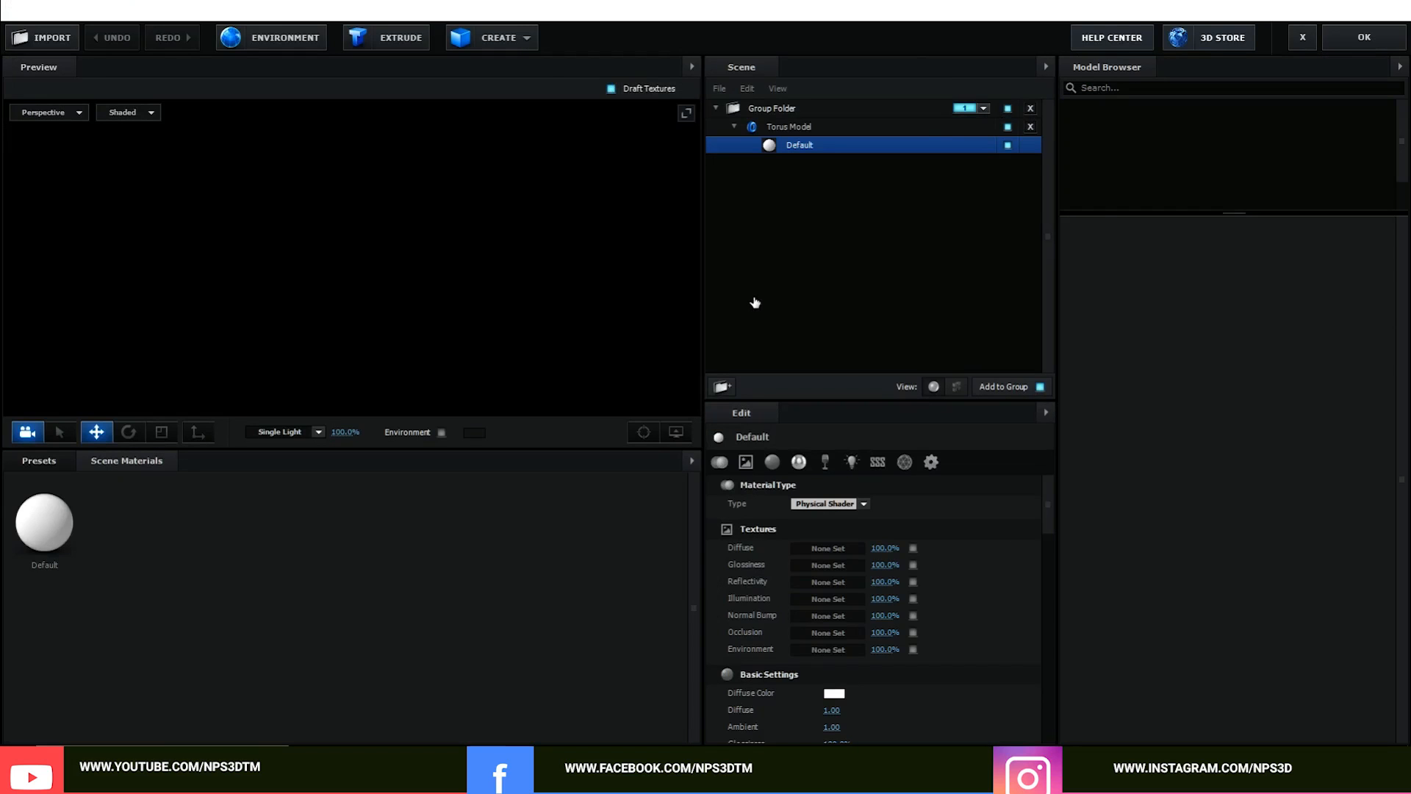
scroll(947, 487, "down", 5)
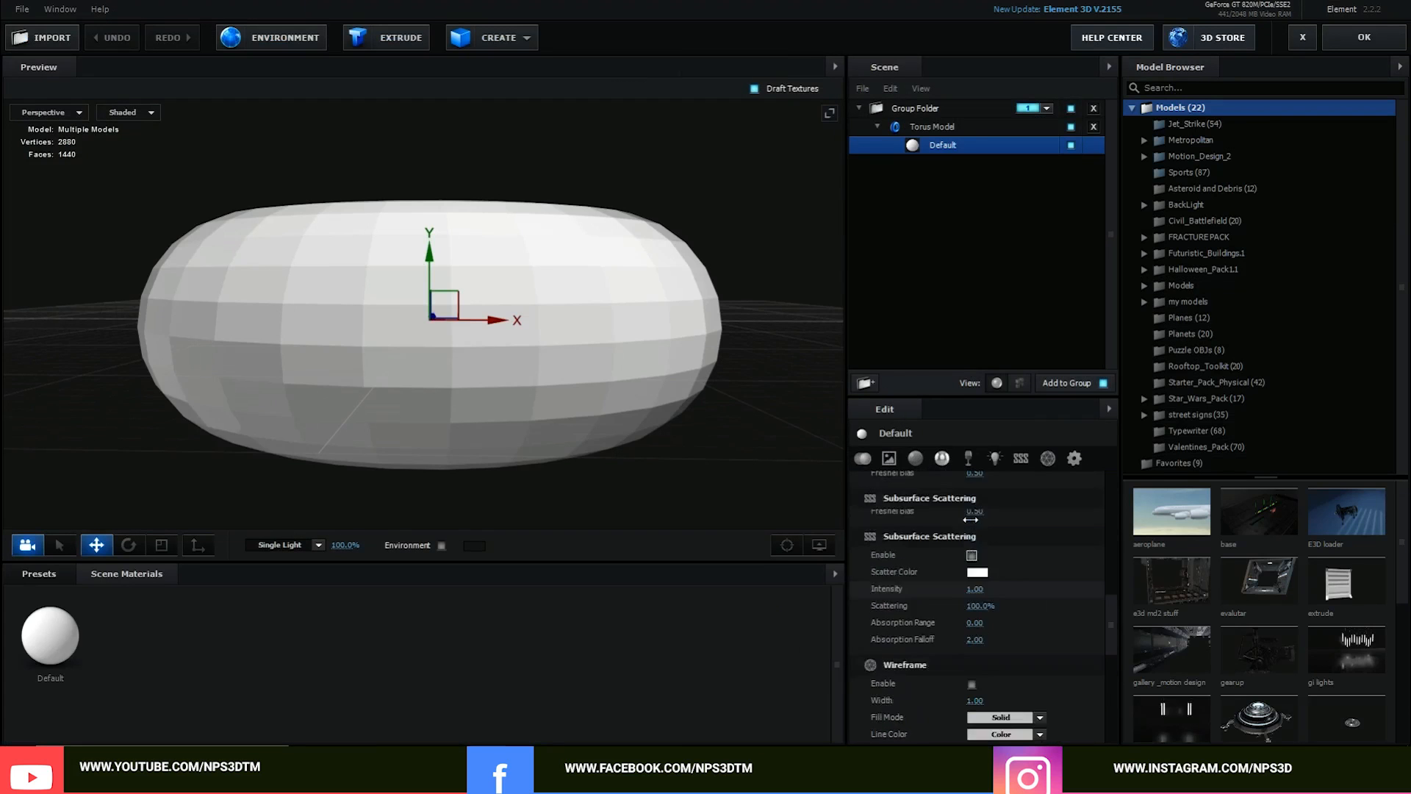
scroll(971, 520, "up", 5)
left_click(969, 546)
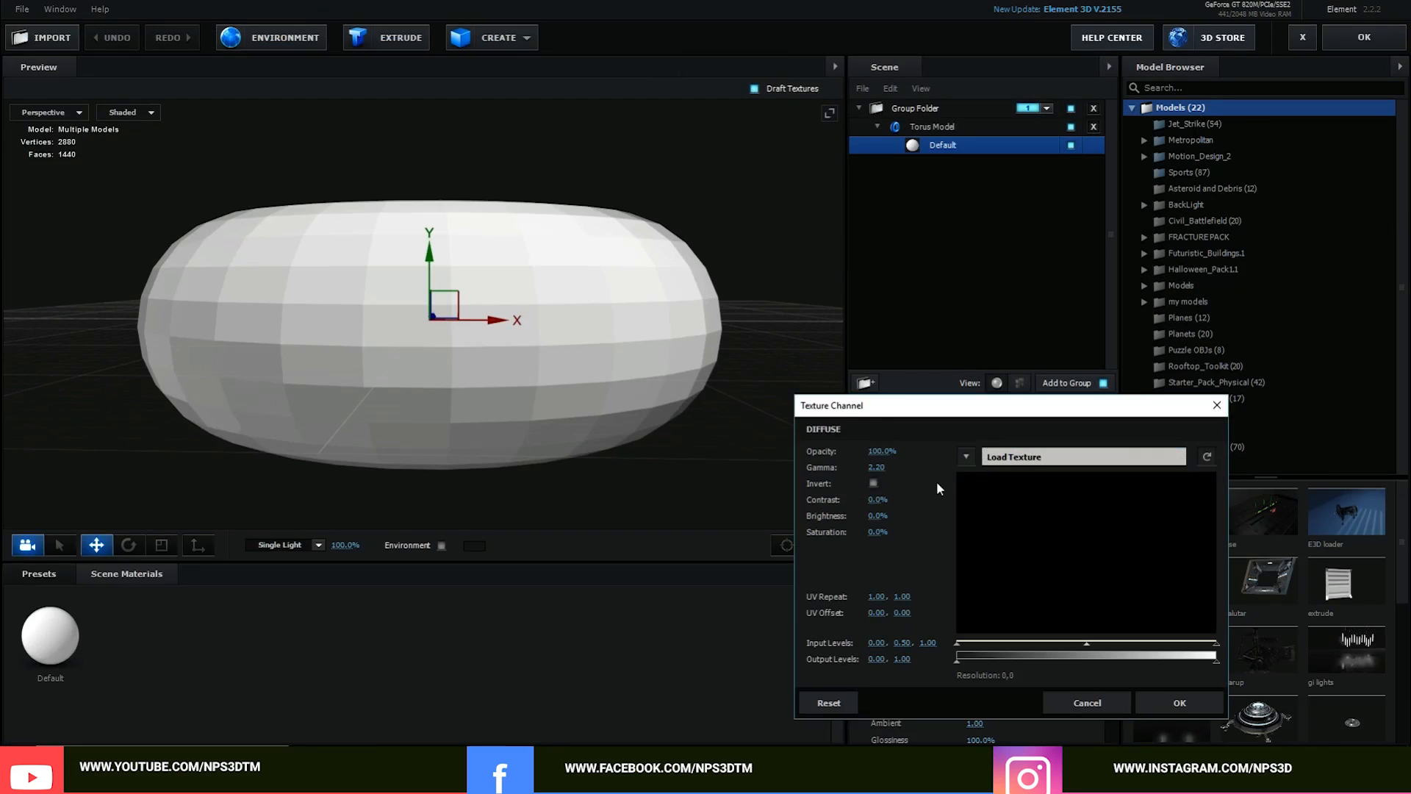
left_click(965, 457)
left_click(1007, 478)
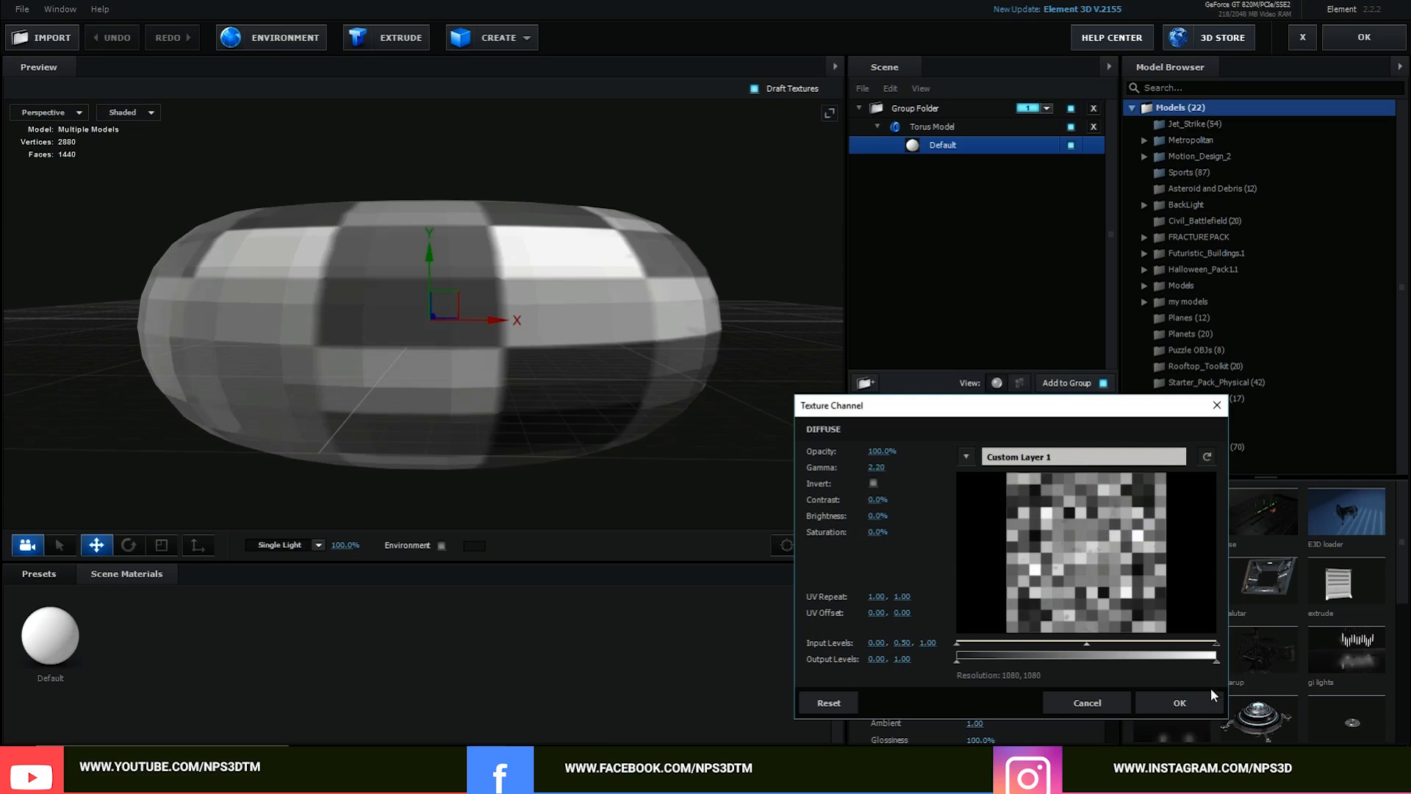
left_click(1209, 702)
Step: Set the Torus Model's texture mapping to Sphere
mouse_move(721, 446)
left_mouse_down()
mouse_move(707, 416)
mouse_move(710, 434)
left_mouse_up()
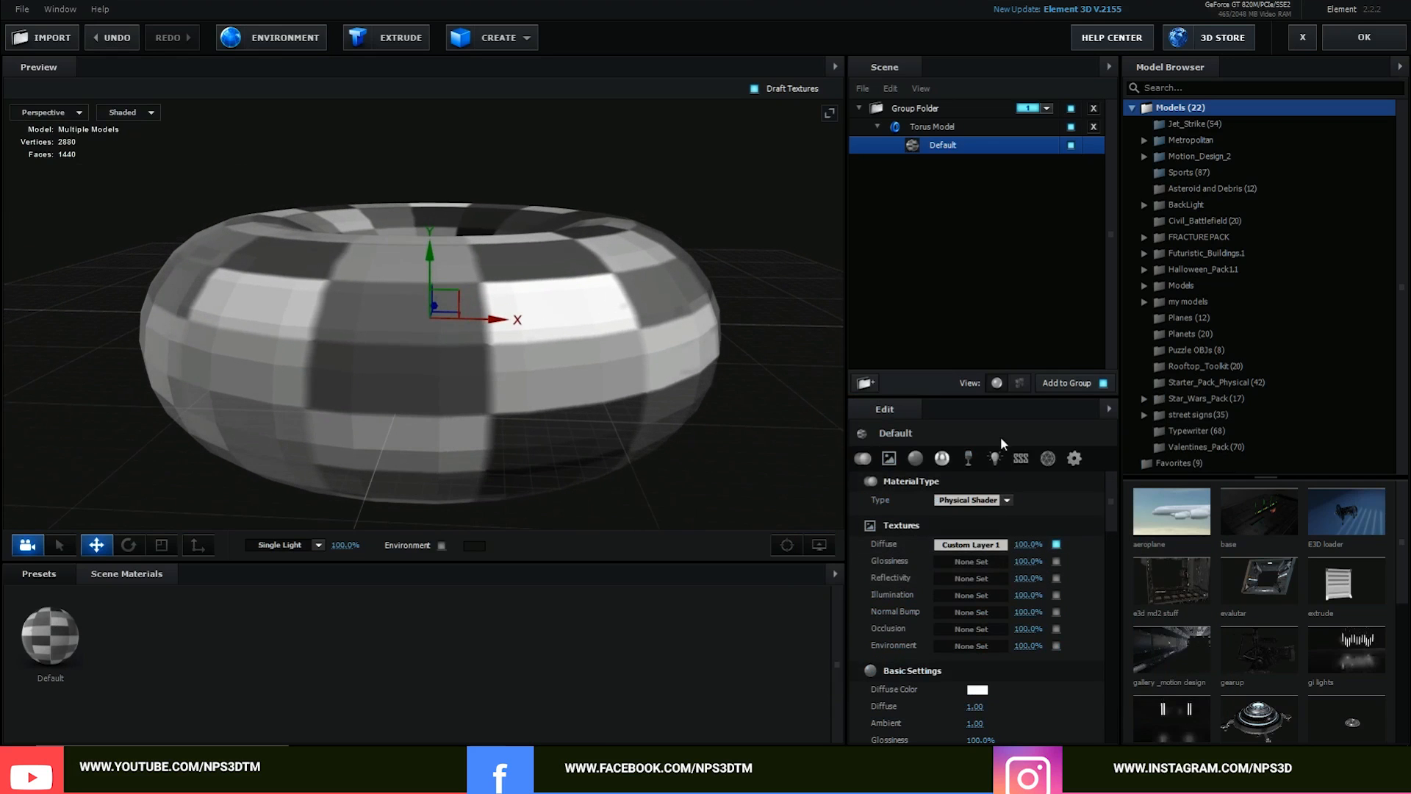
left_click(932, 126)
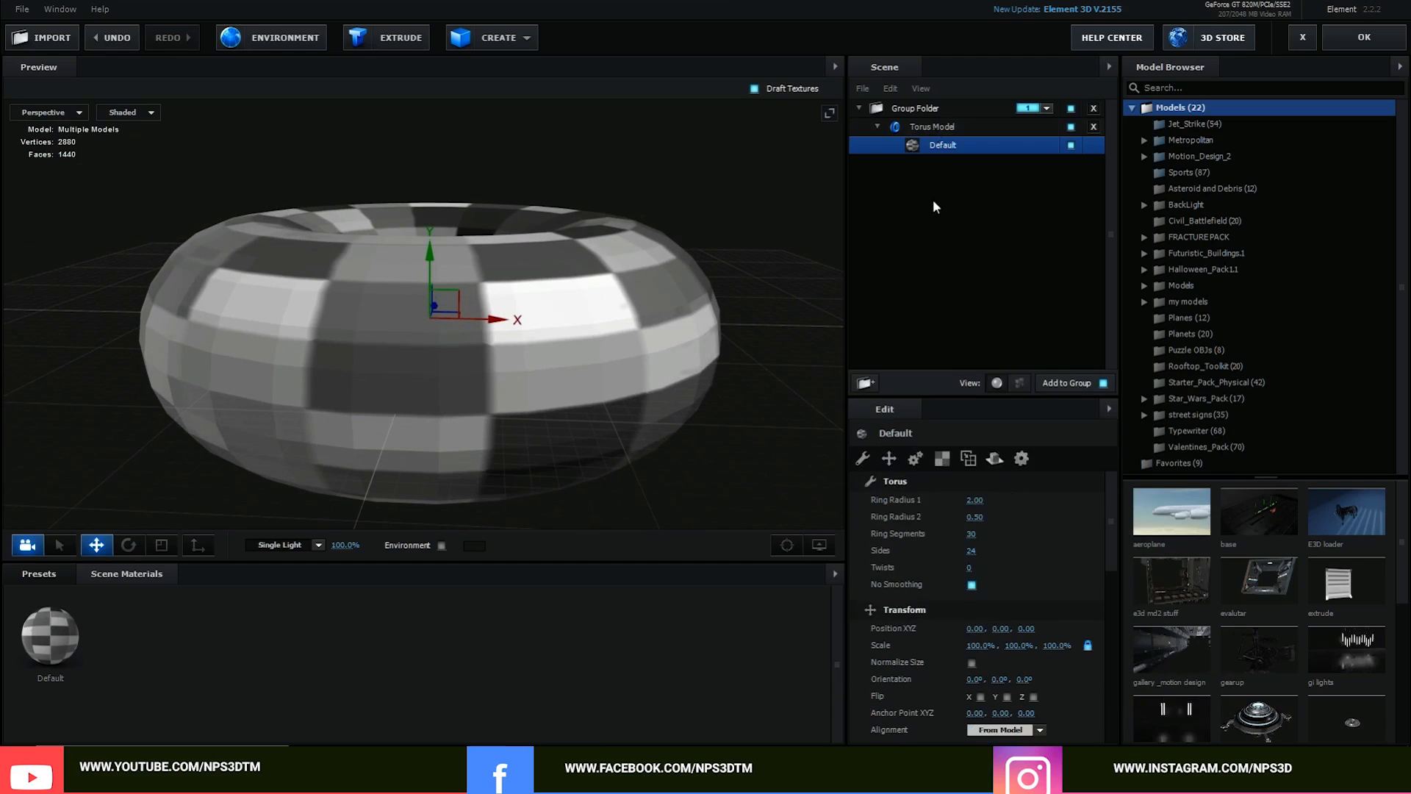
left_click(943, 458)
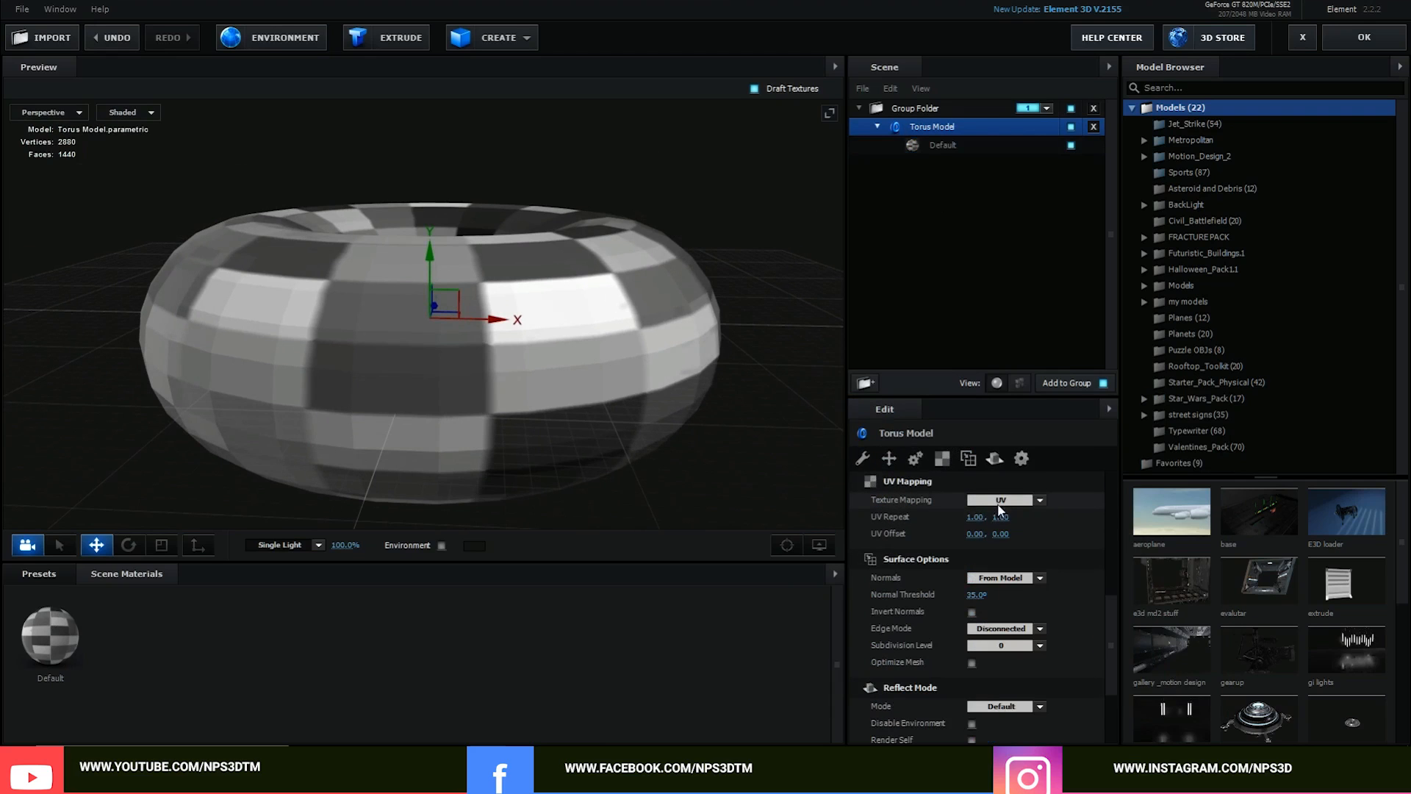
left_click(999, 503)
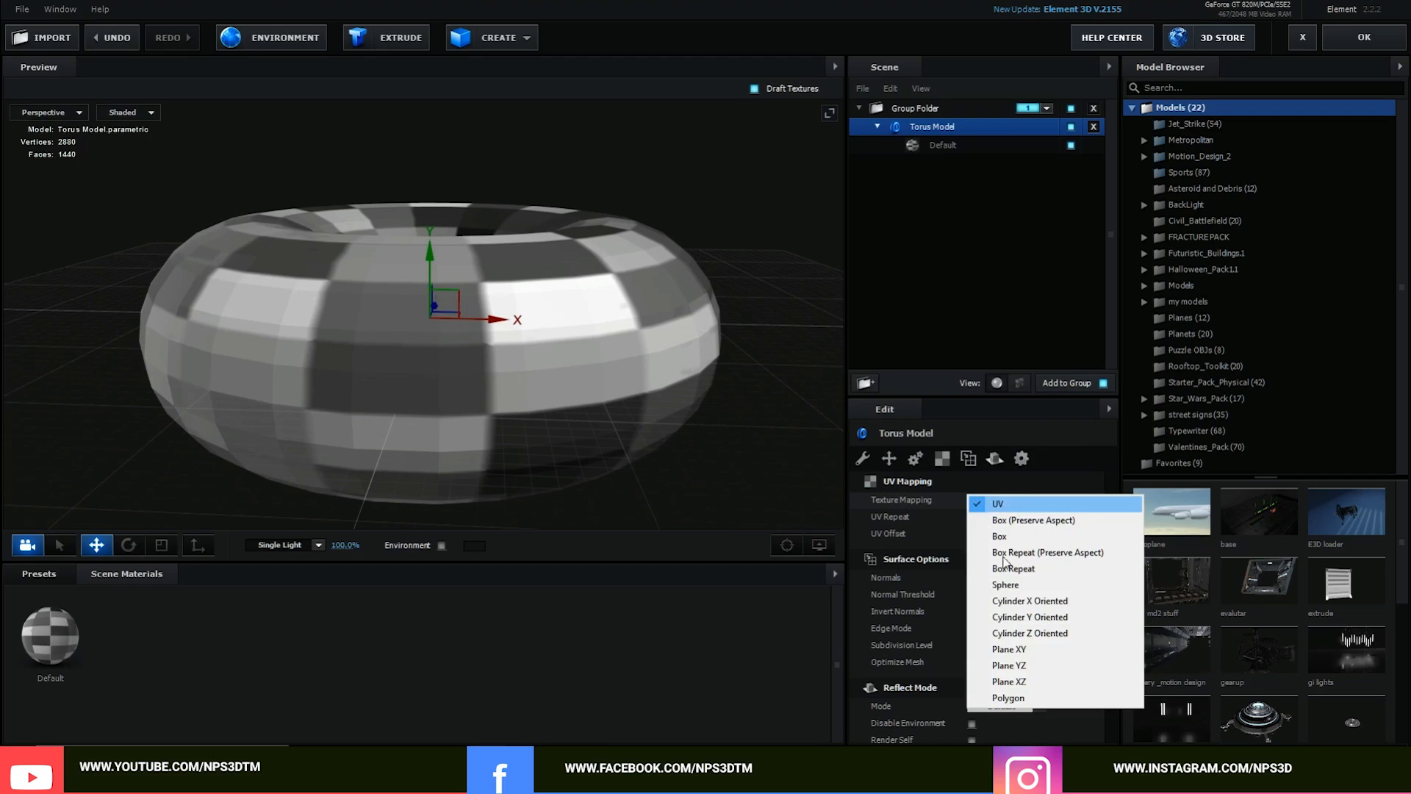
left_click(1028, 586)
Step: Set the torus's UV Repeat to 5.00 in both directions, and apply the scene setup to the composition
left_click(976, 516)
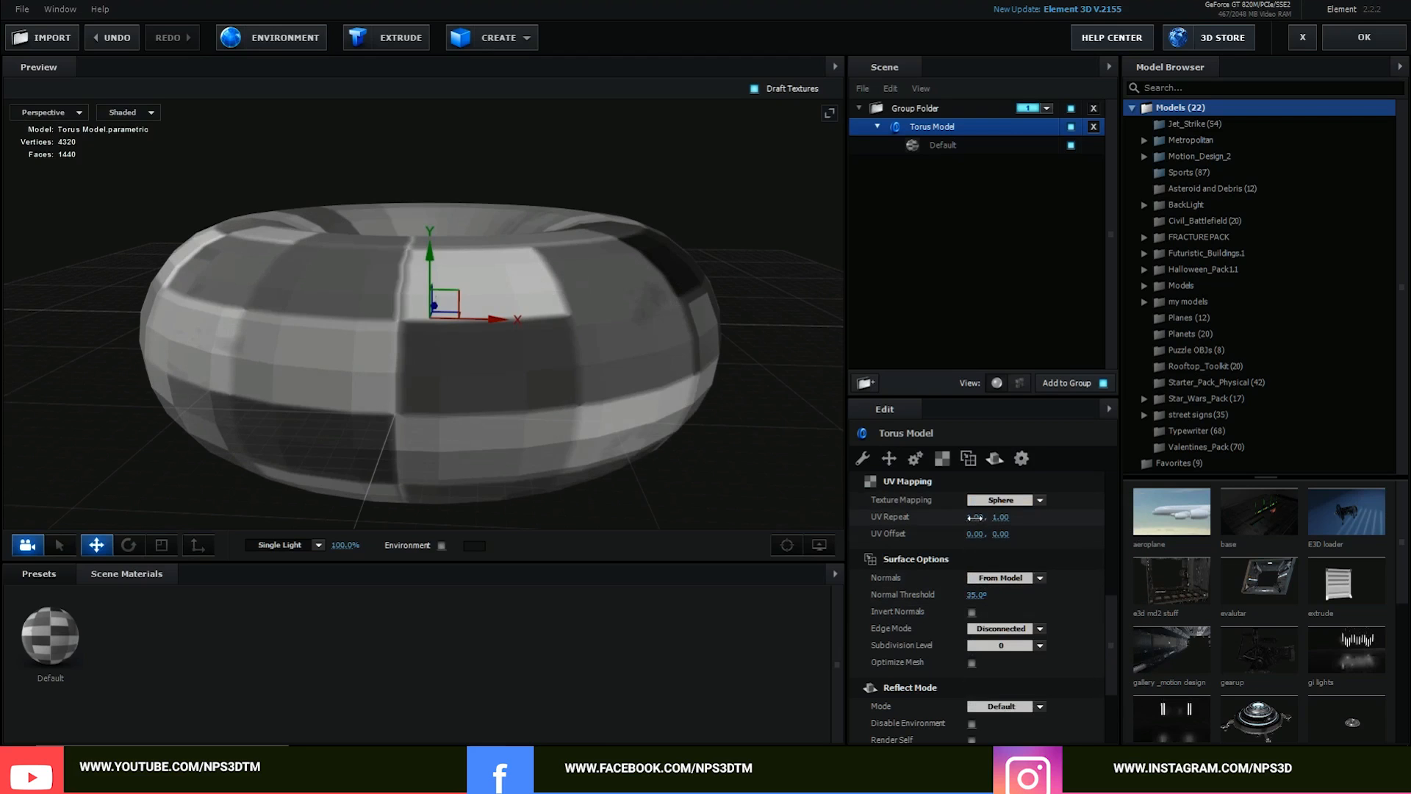
type("5")
key("Return")
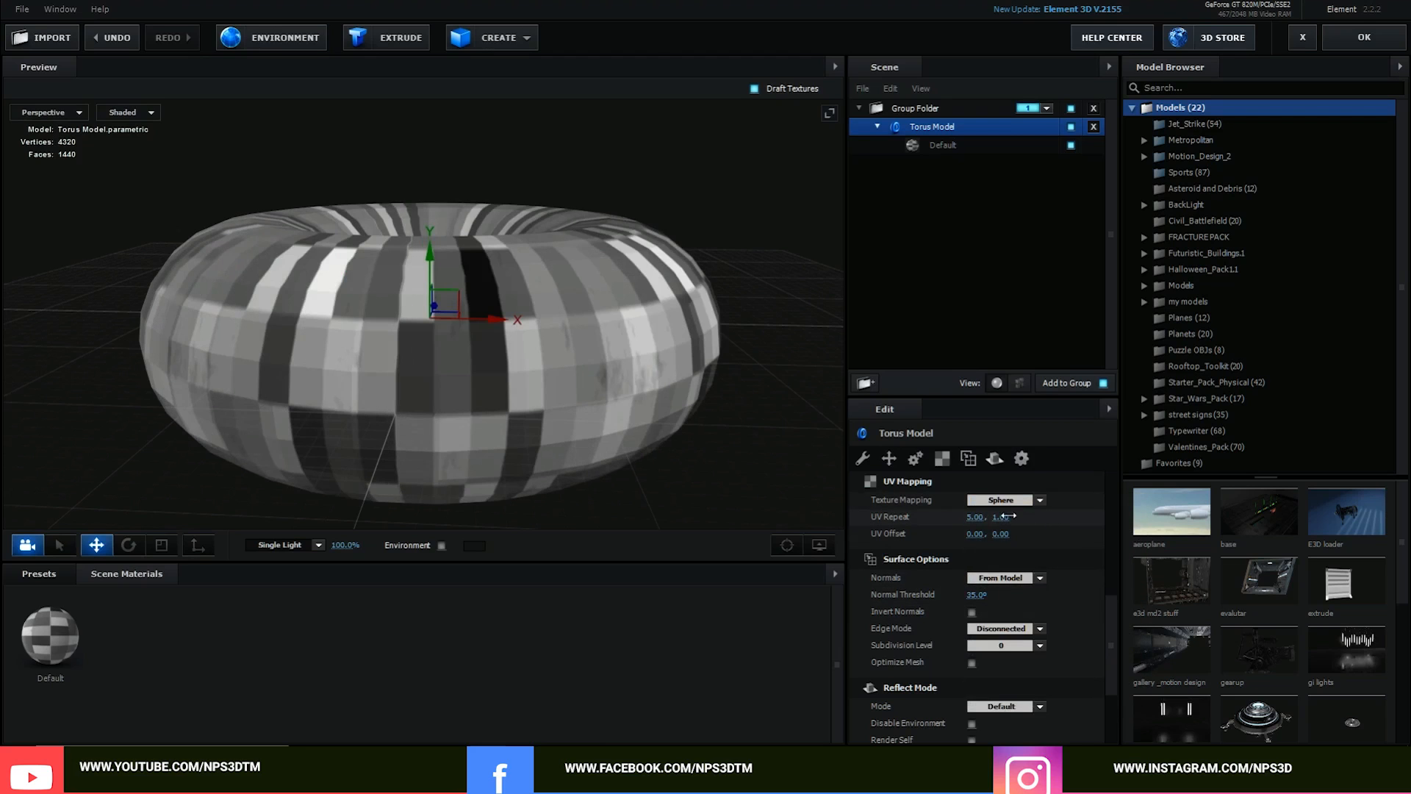
mouse_move(712, 441)
left_mouse_down()
mouse_move(713, 473)
mouse_move(715, 461)
left_mouse_up()
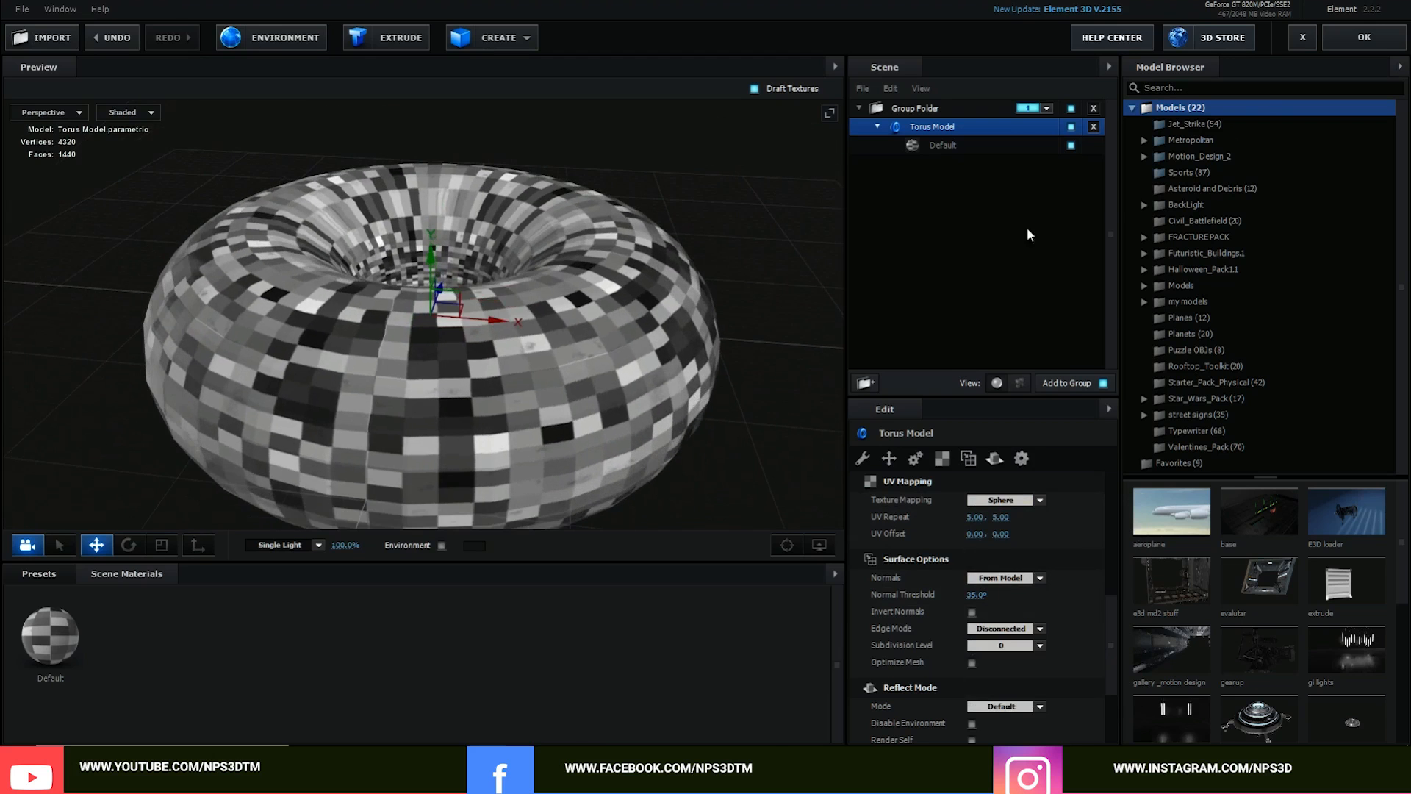
left_click(1329, 42)
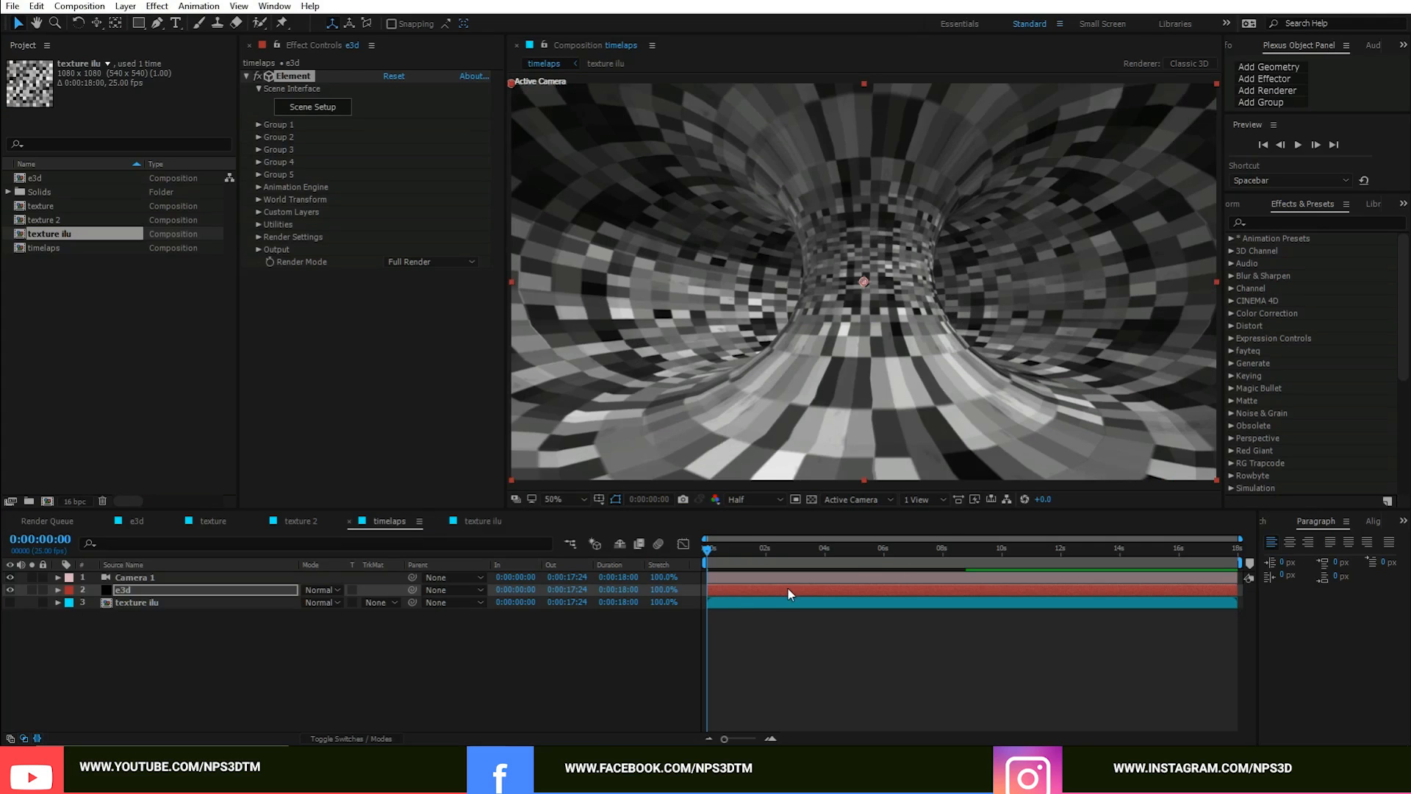
Step: Preview the start of the timelaps animation, then enlarge its composition viewer and toggle the viewer's lock
key("space")
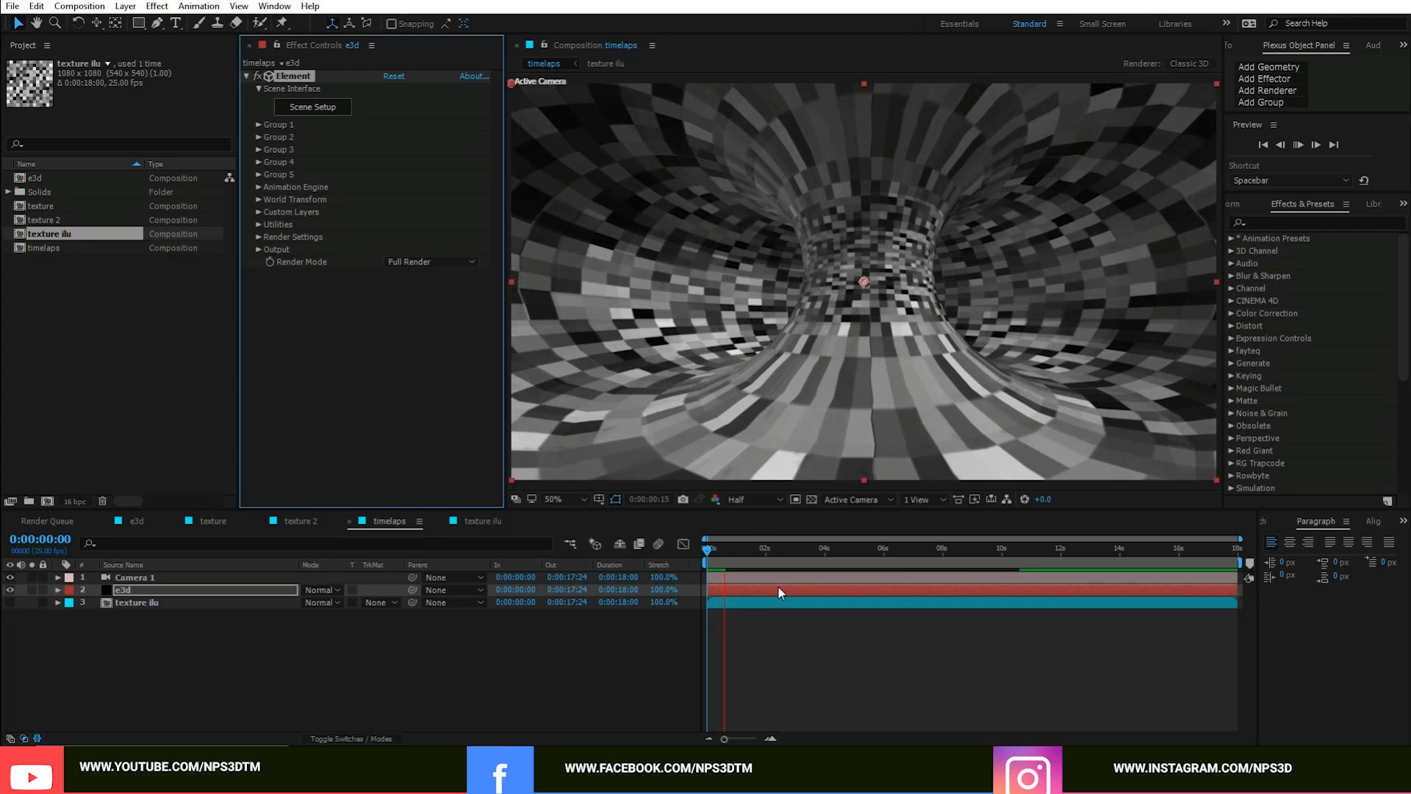
left_click(730, 559)
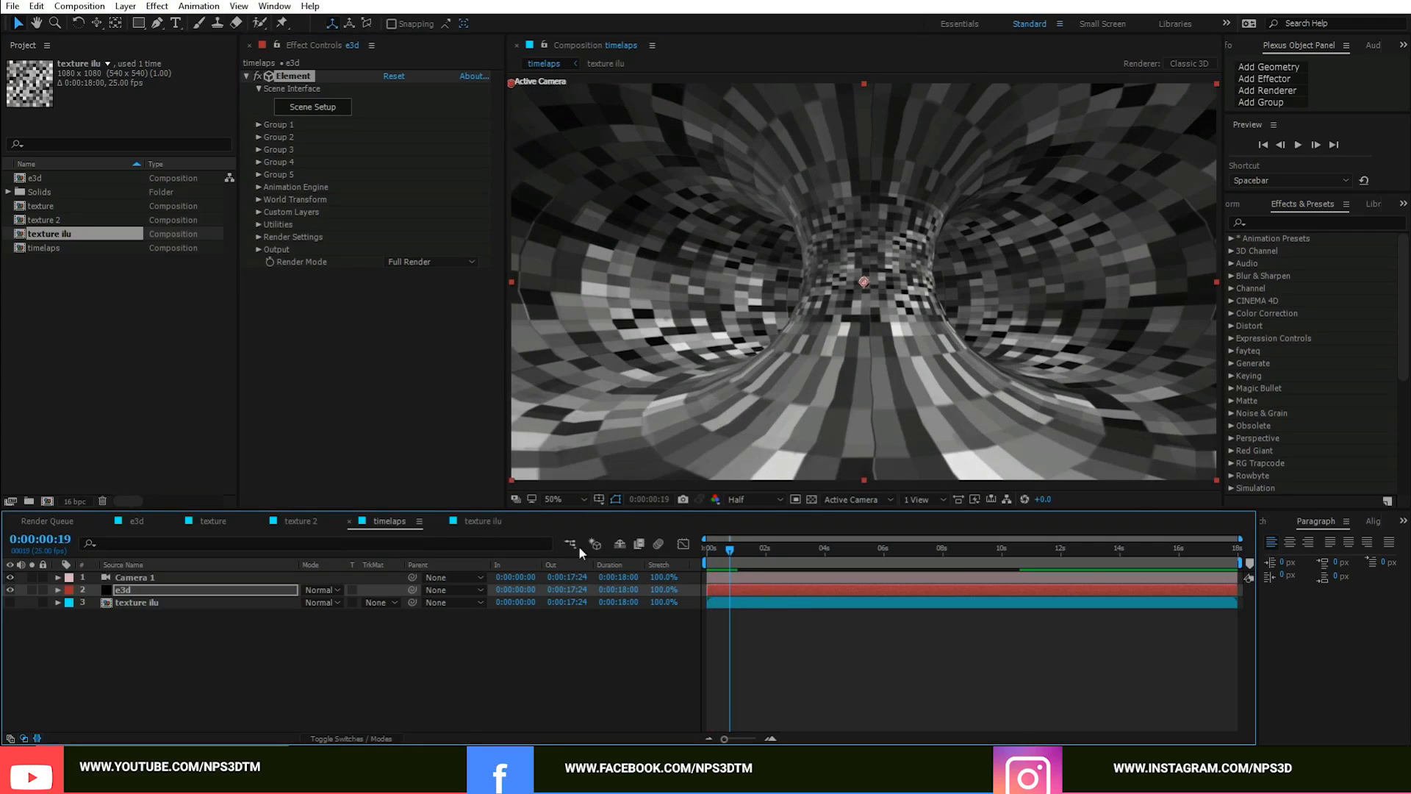
left_click(234, 328)
left_click_drag(238, 328, 156, 328)
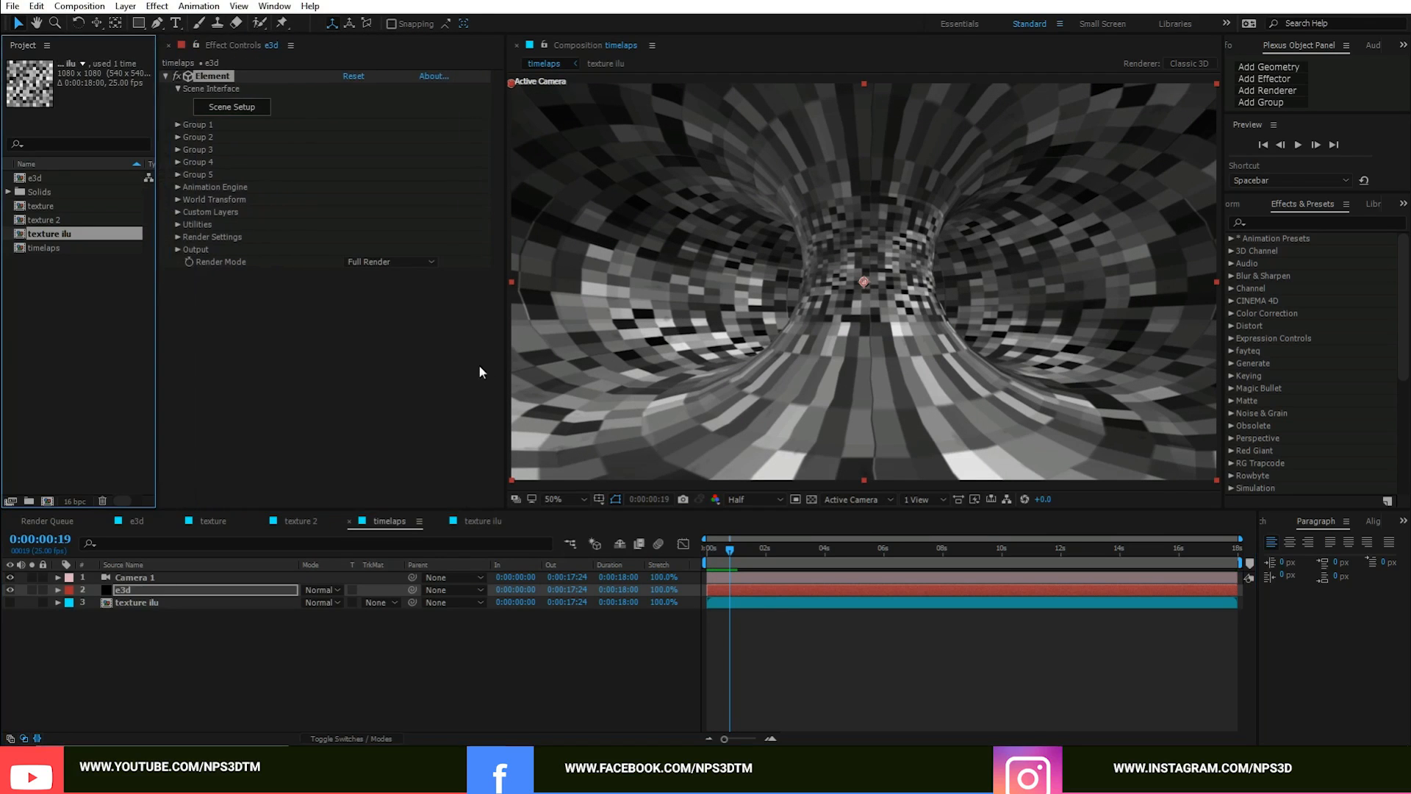
left_click_drag(505, 351, 386, 353)
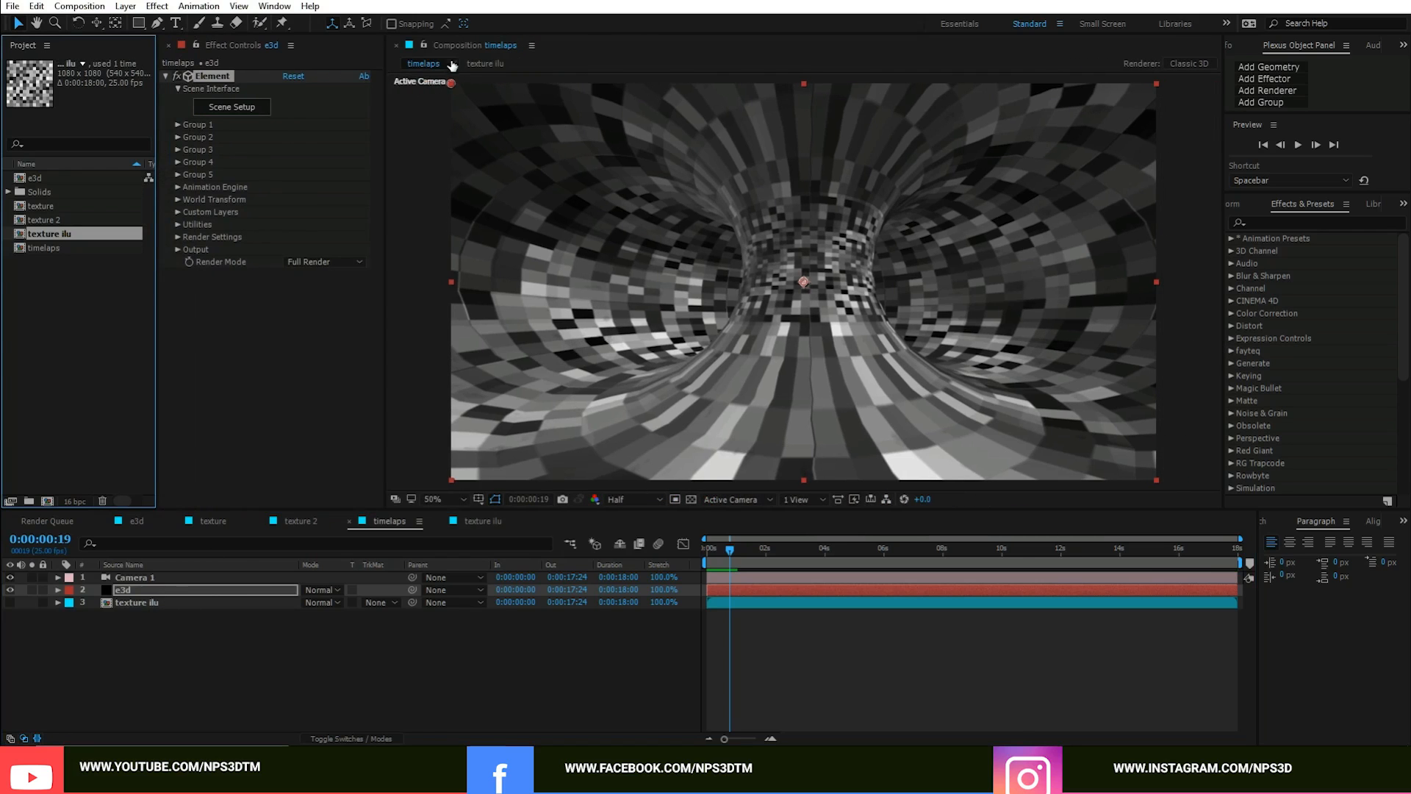
left_click(424, 45)
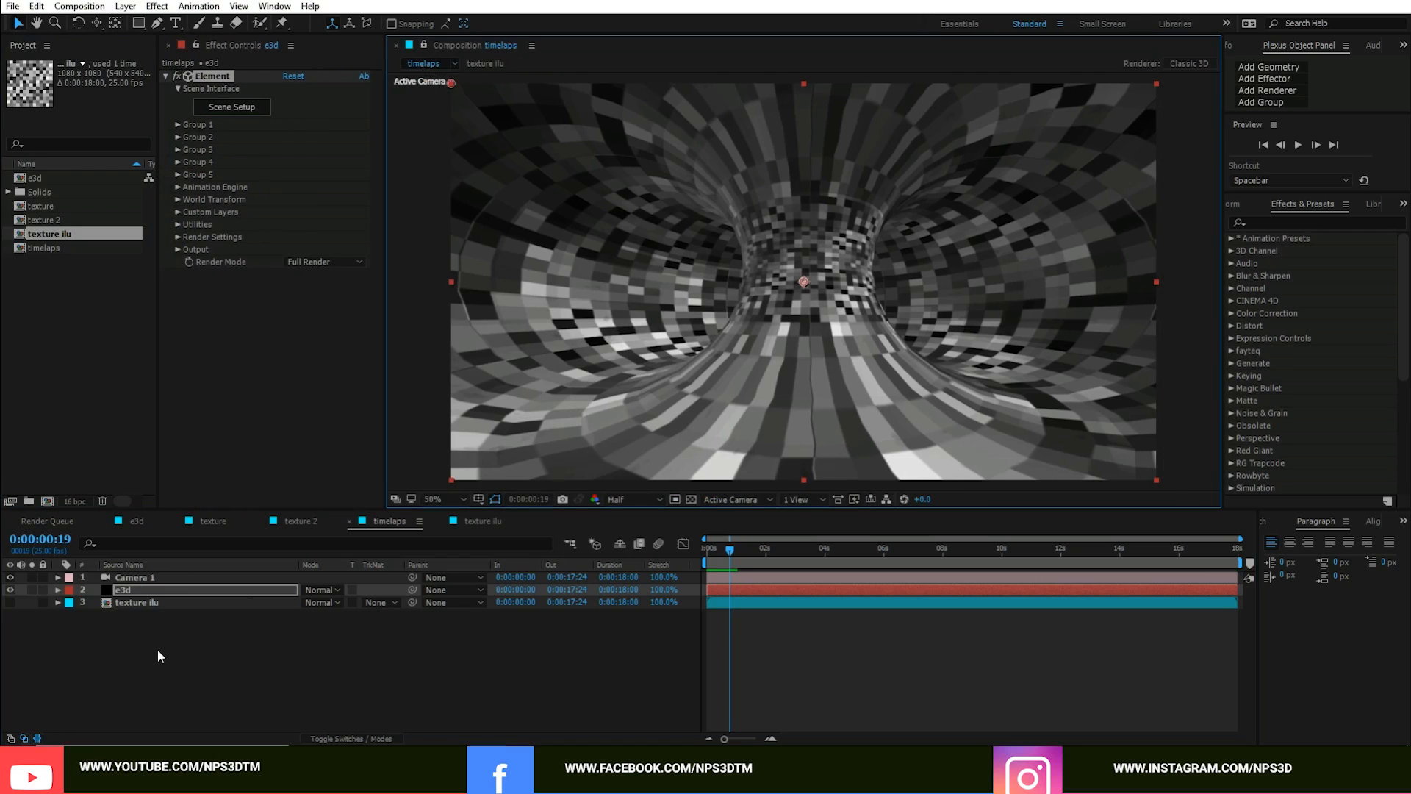
Step: Open the texture ilu composition in a second viewer beside timelaps and resize the panels to fit both viewers
double_click(142, 604)
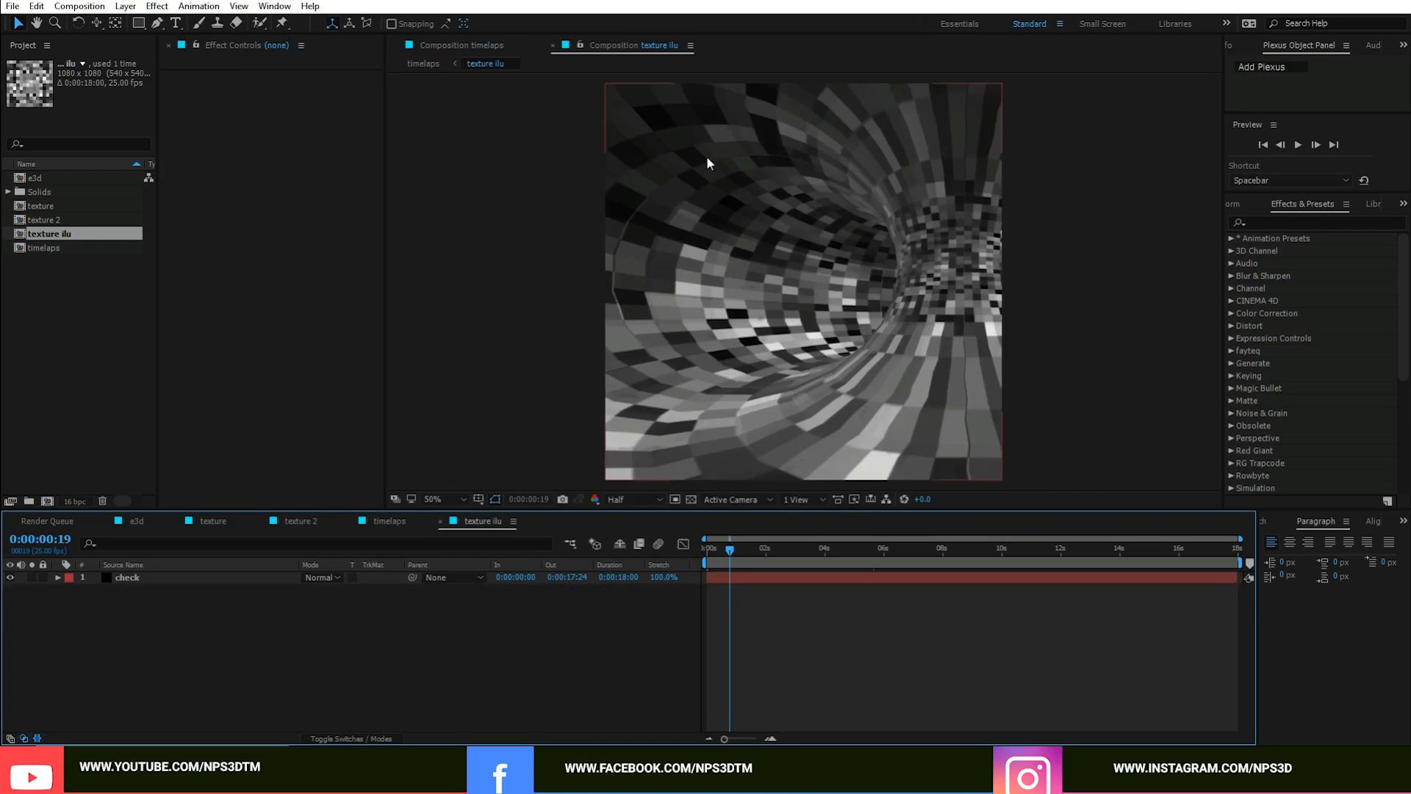
left_click_drag(613, 46, 1181, 260)
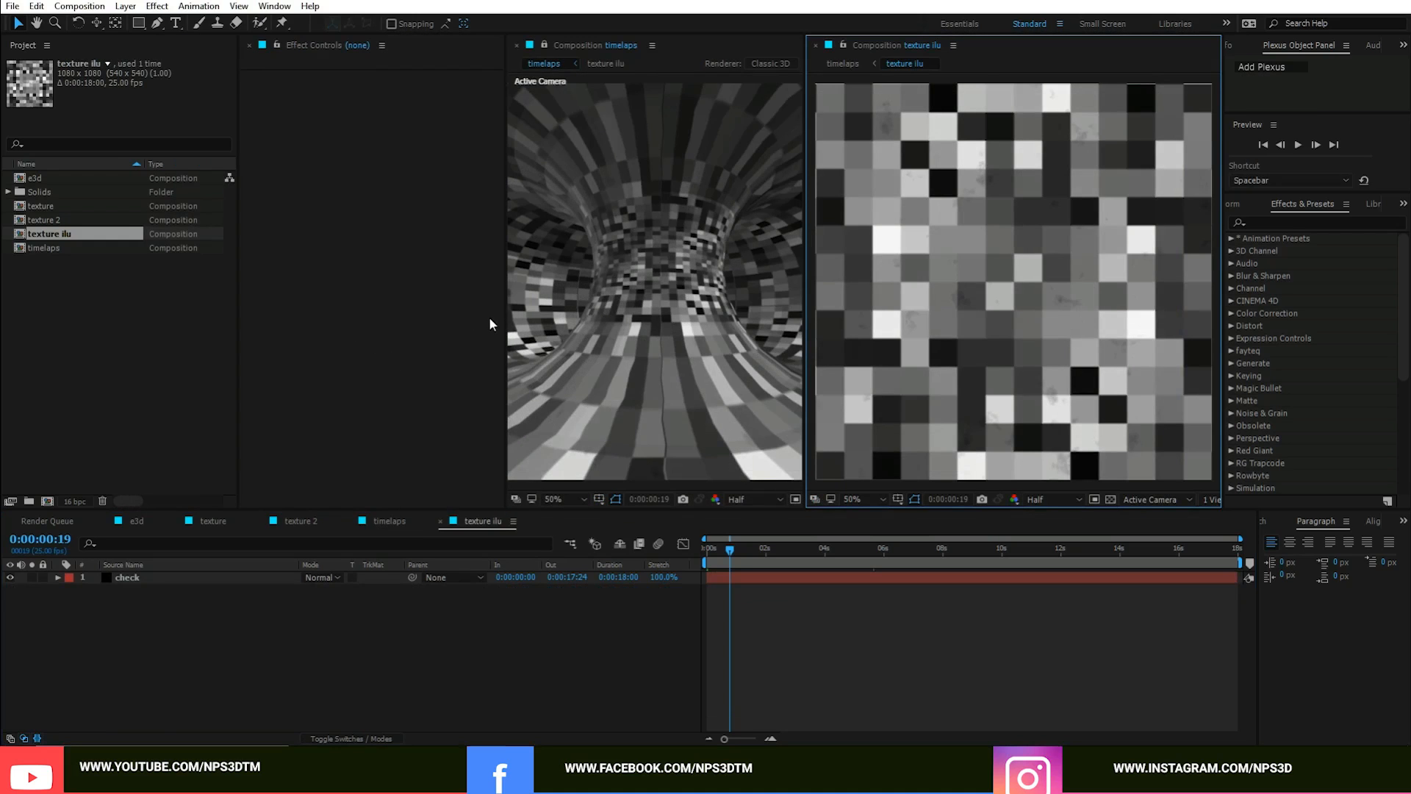
left_click_drag(504, 327, 345, 328)
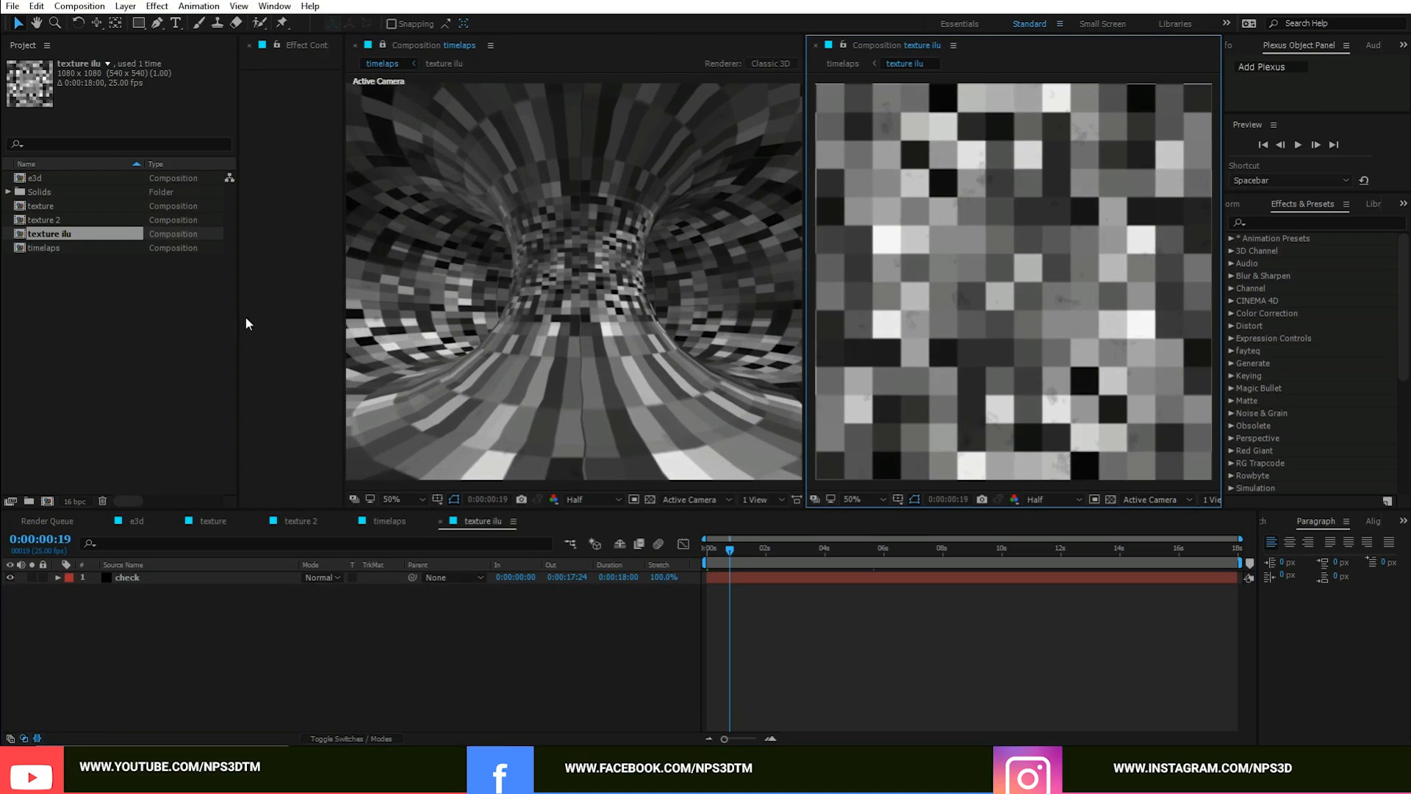
left_click_drag(235, 316, 4, 287)
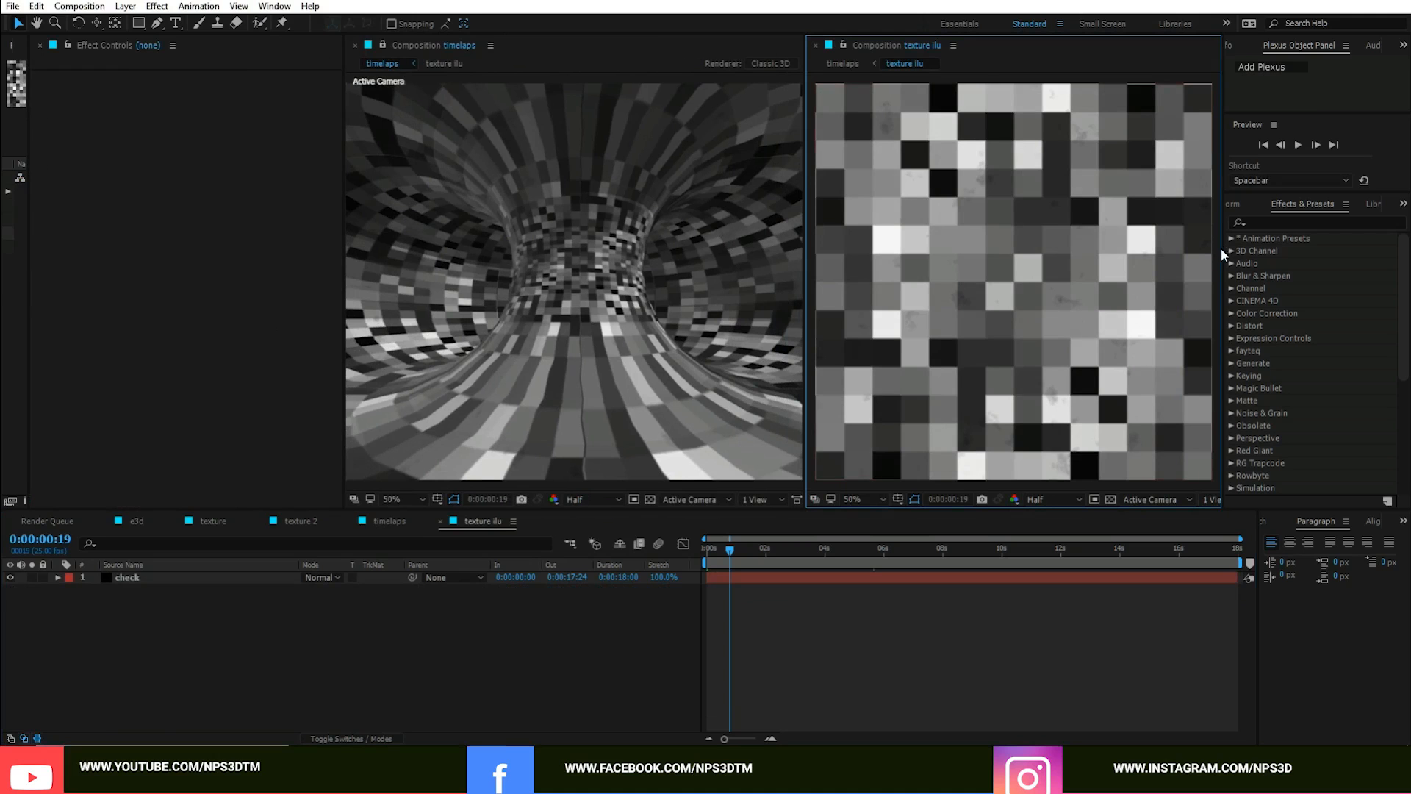
left_click_drag(1222, 255, 1310, 287)
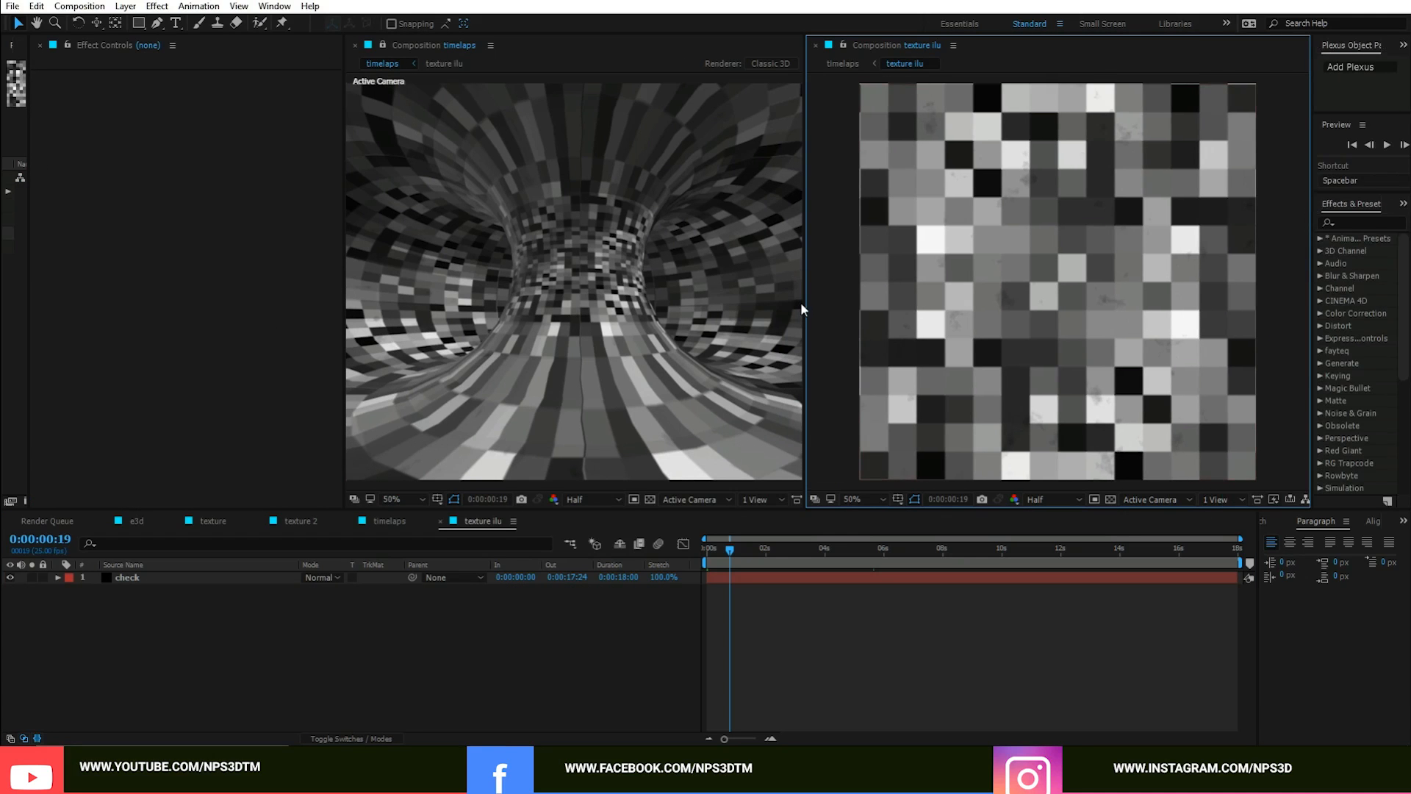
left_click_drag(806, 303, 923, 306)
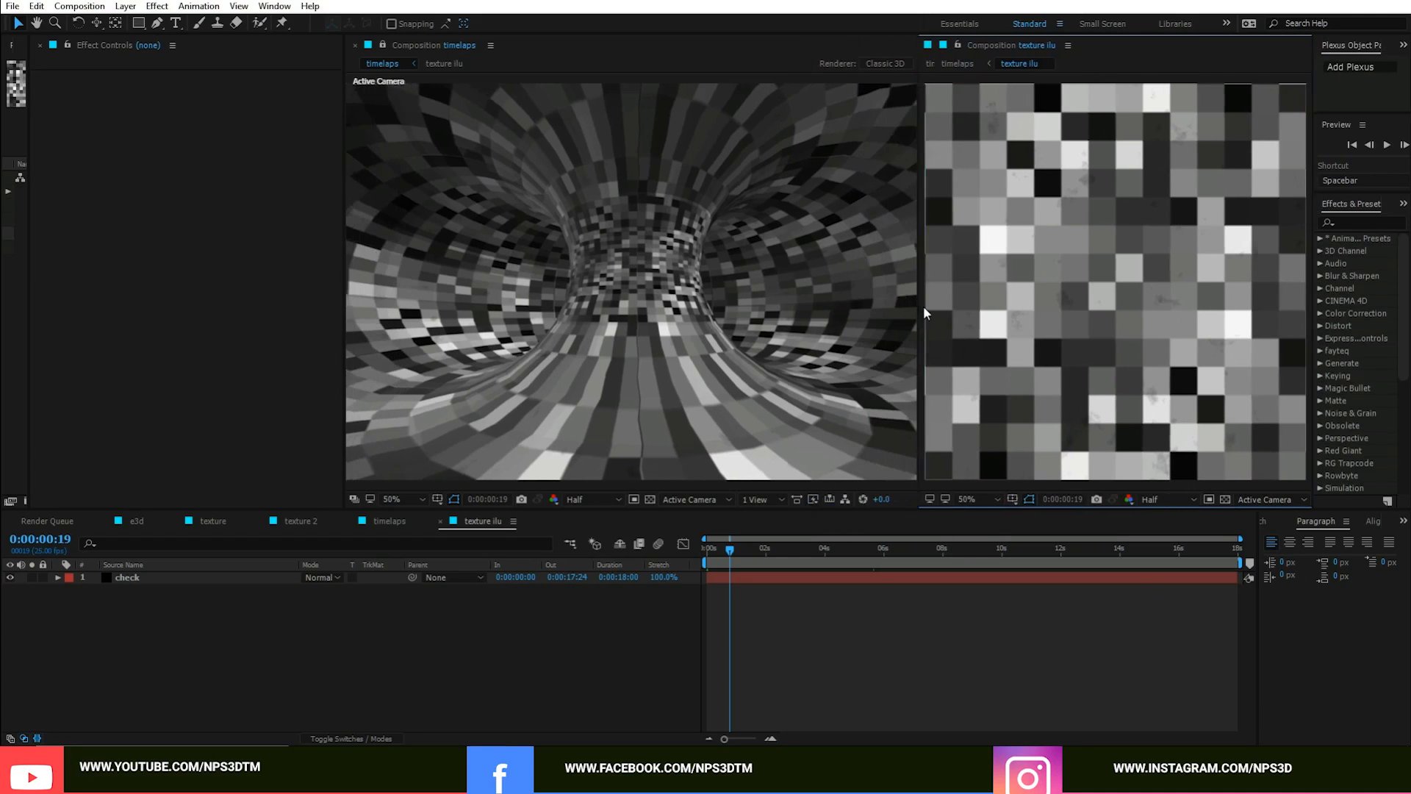
Step: Keyframe the check layer's Cell Pattern Offset from 540.0,540.0 at 0:00:00:00 to 2081.0,540.0 at 0:00:06:02
left_click(1039, 323)
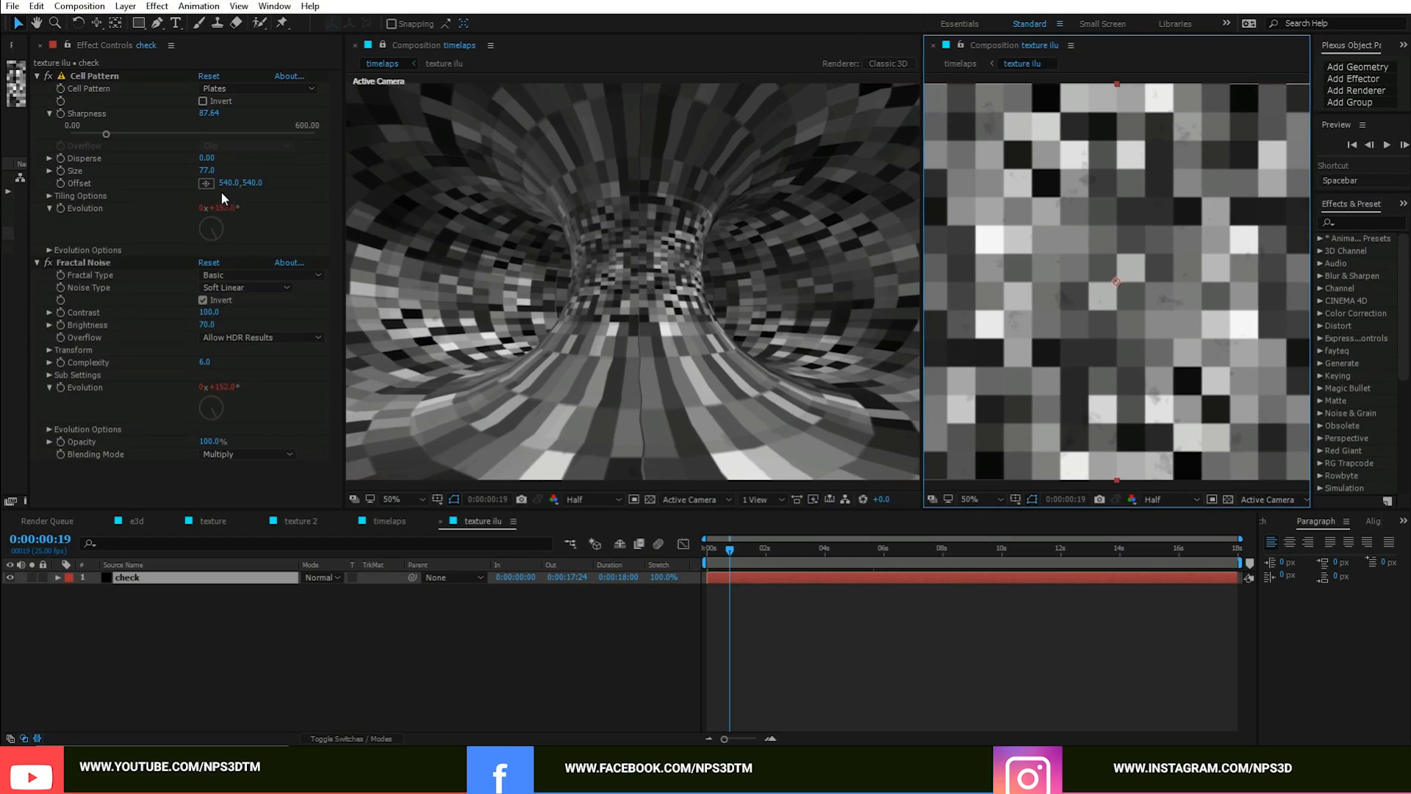
left_click_drag(757, 555, 705, 553)
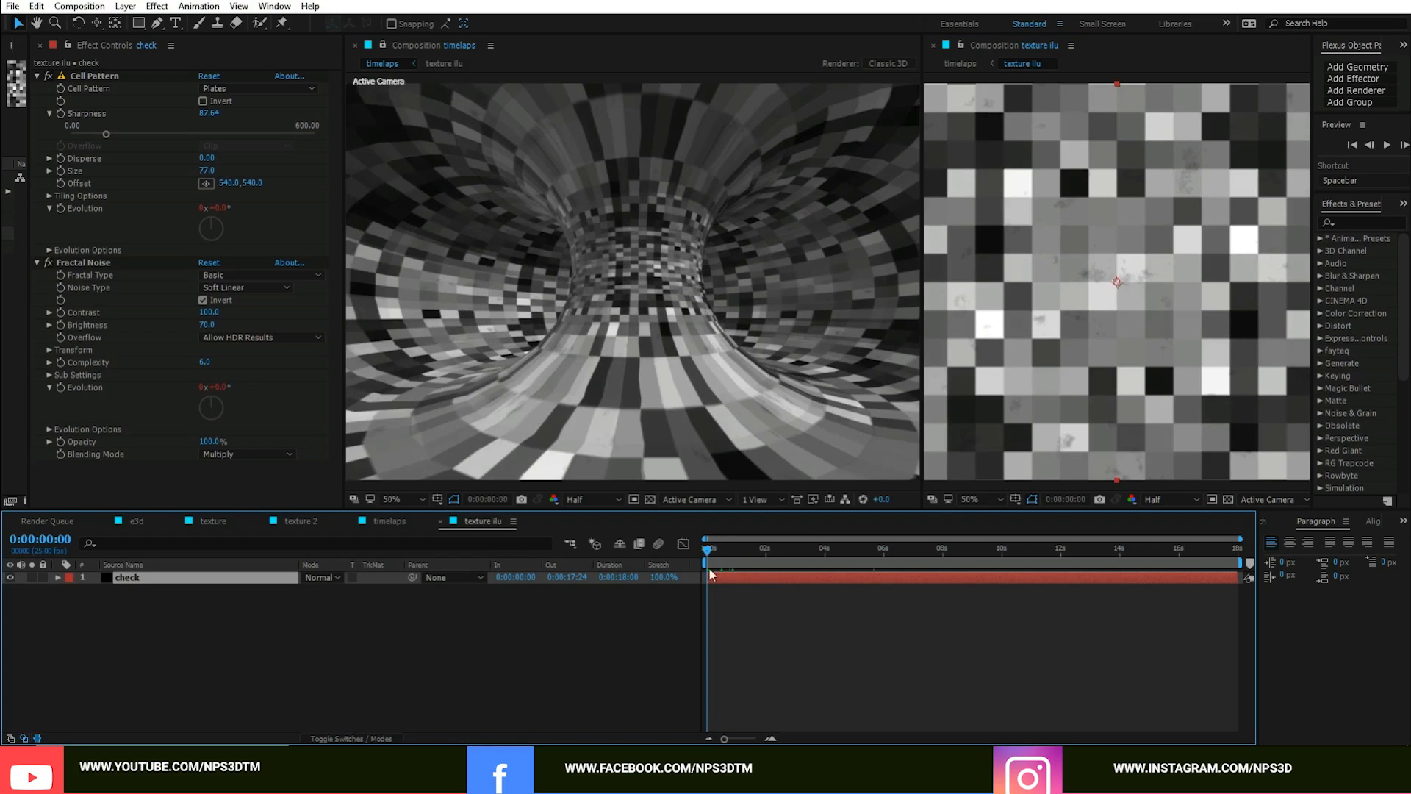
left_click(62, 189)
left_click(885, 548)
left_click(321, 183)
left_click_drag(321, 183, 1376, 206)
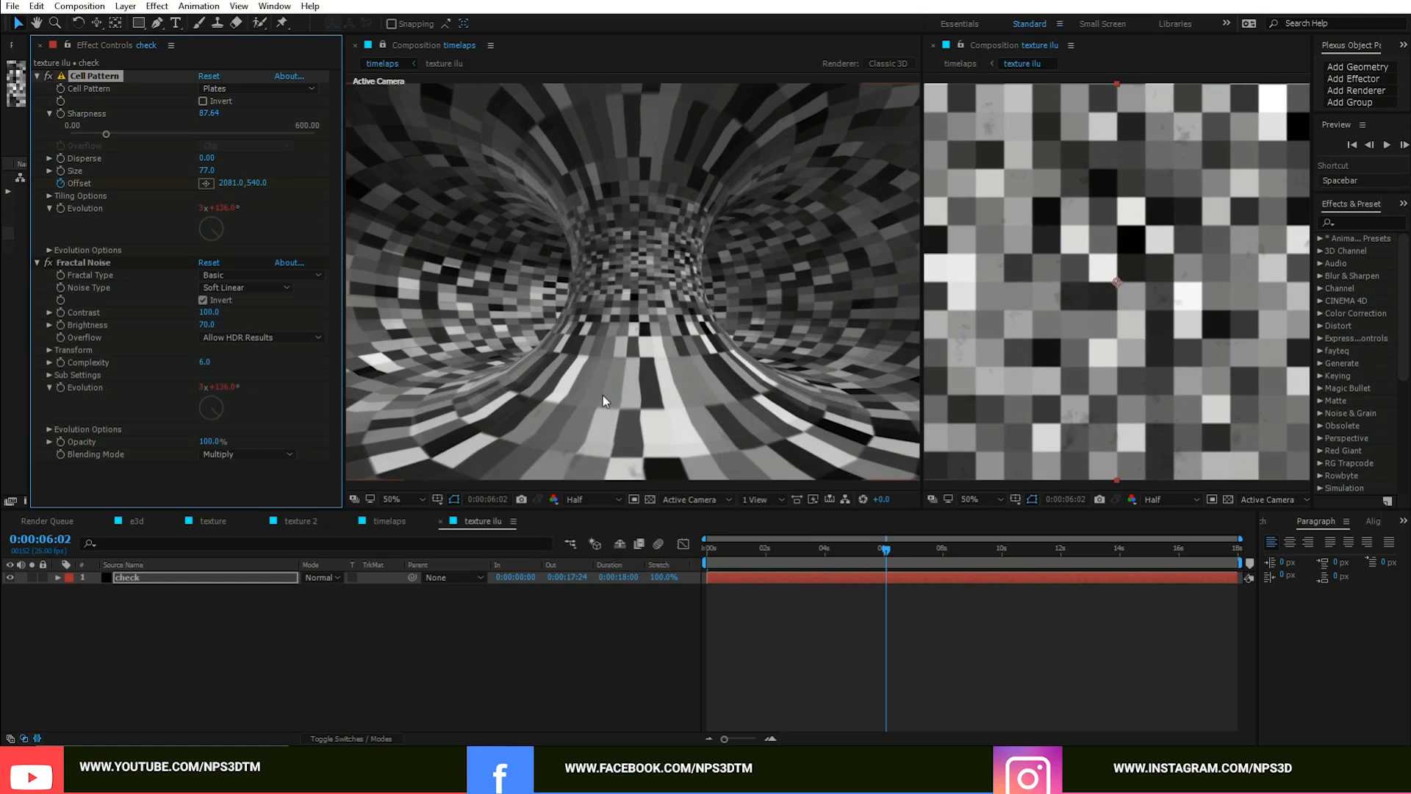
Step: Play the timelaps composition from the start and examine how the offset texture moves across the torus
left_click(477, 593)
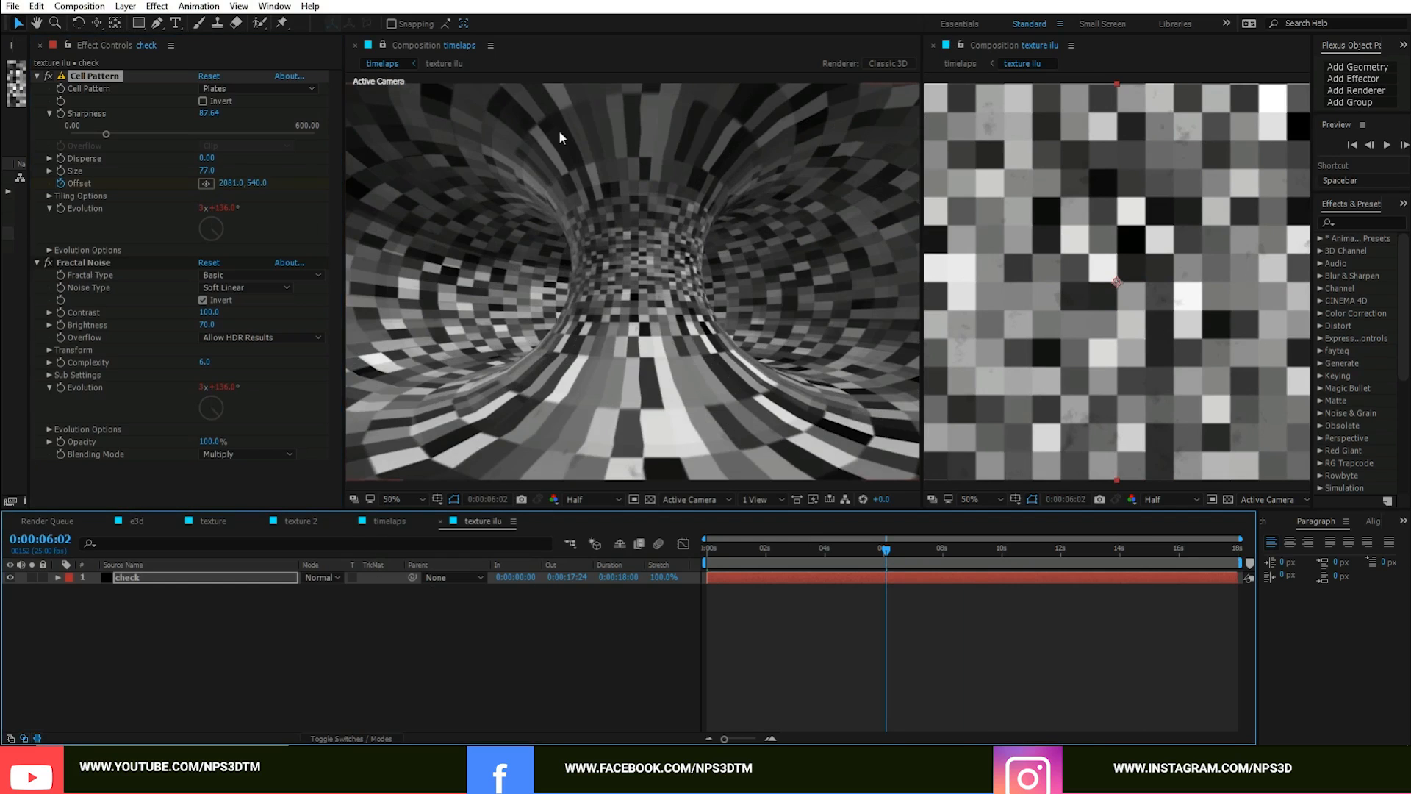
left_click(582, 191)
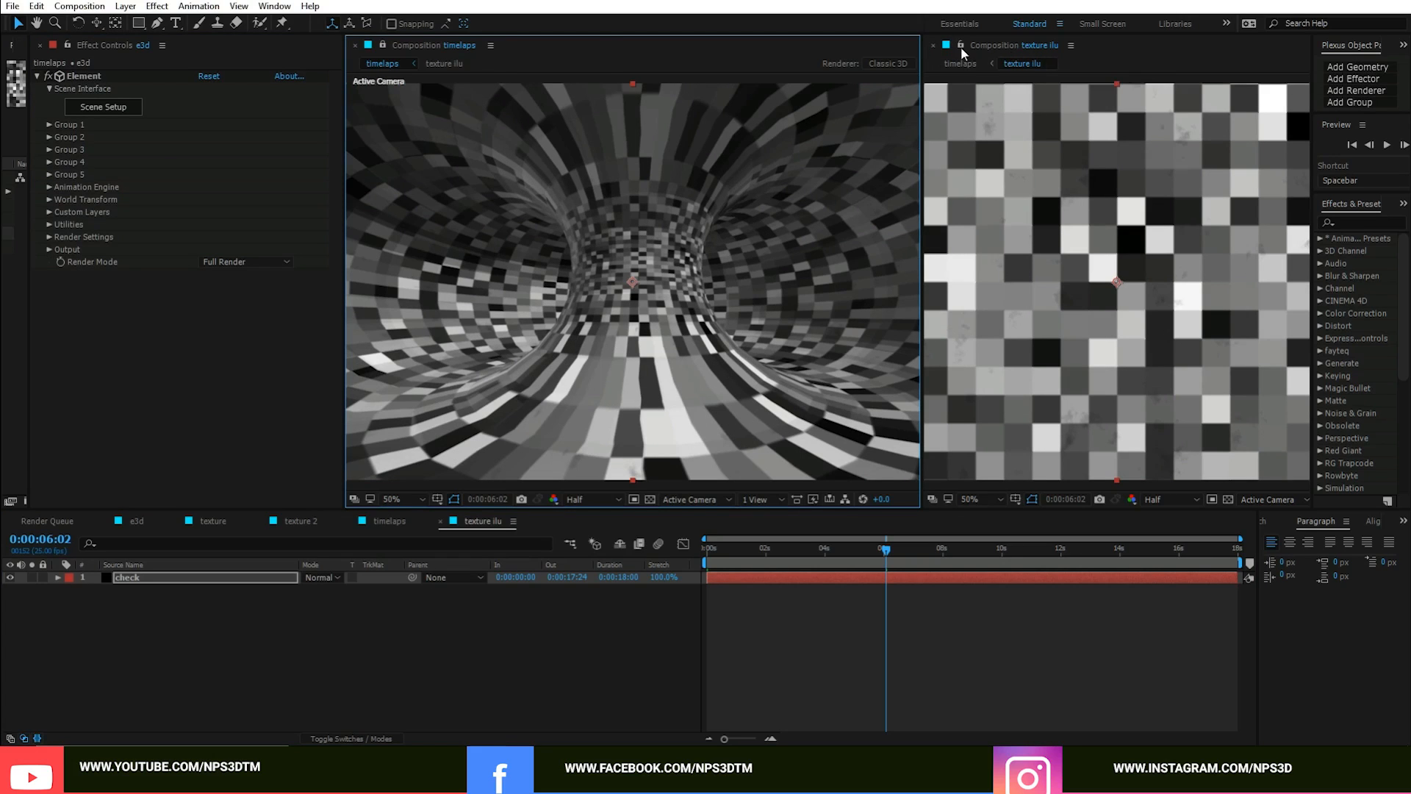
left_click(959, 84)
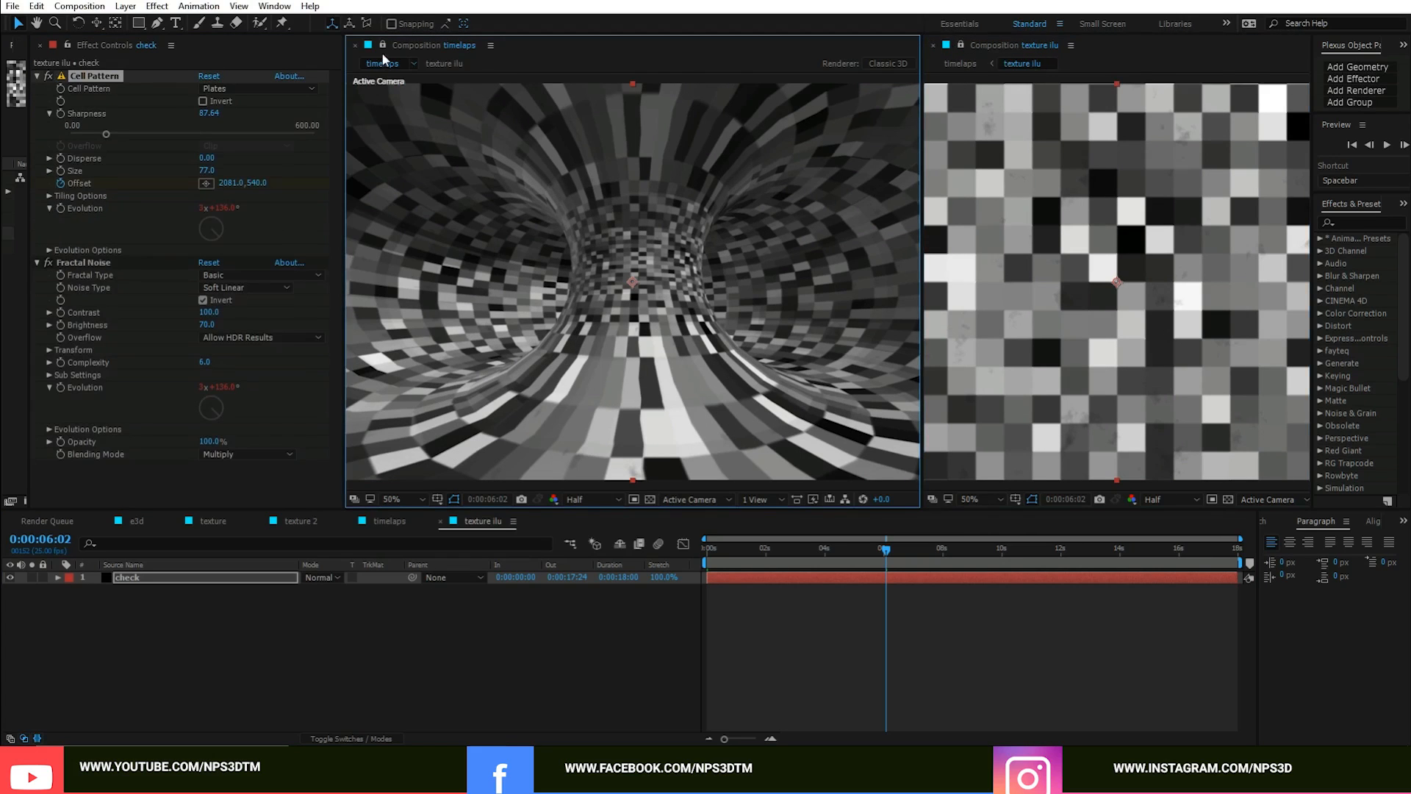
left_click(444, 64)
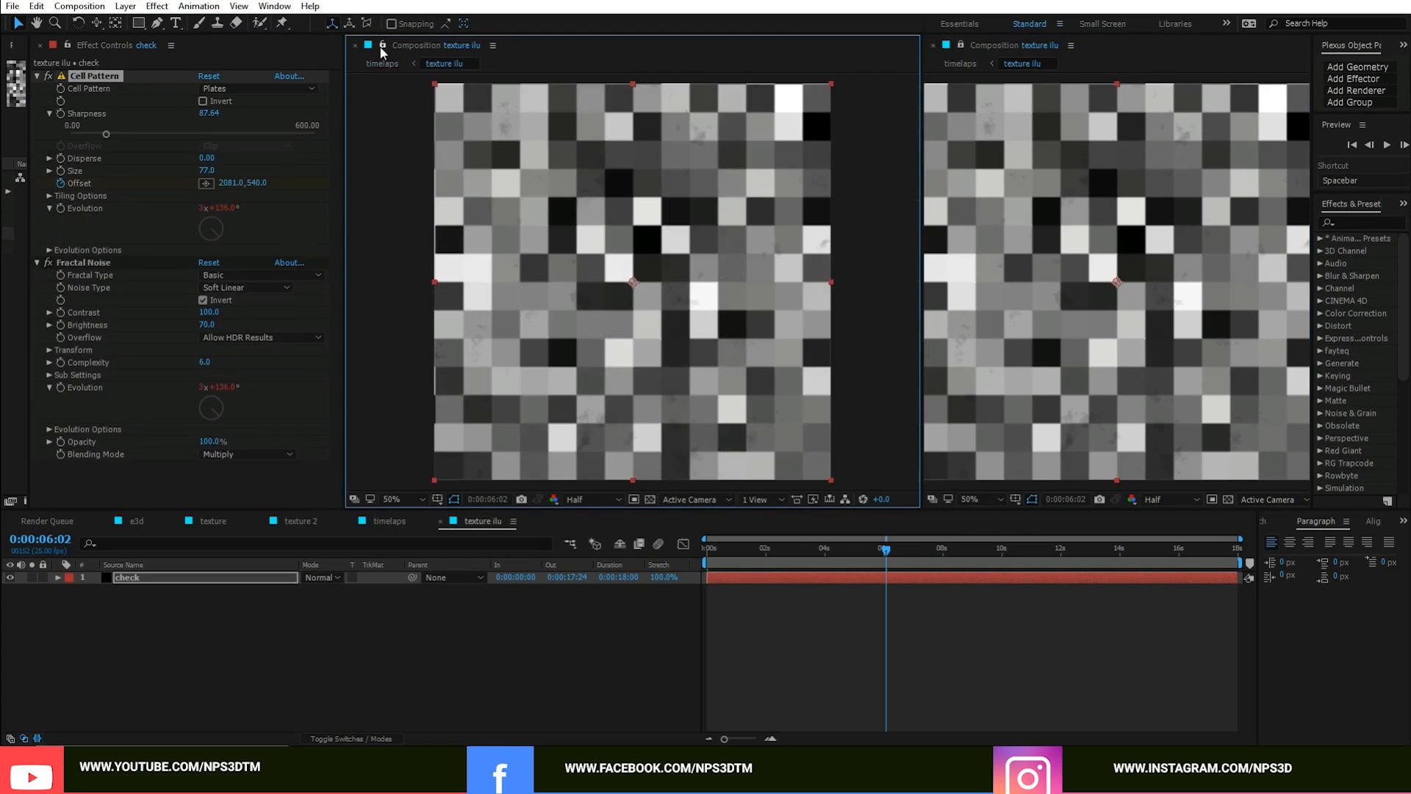
left_click(385, 523)
key("Home")
key("space")
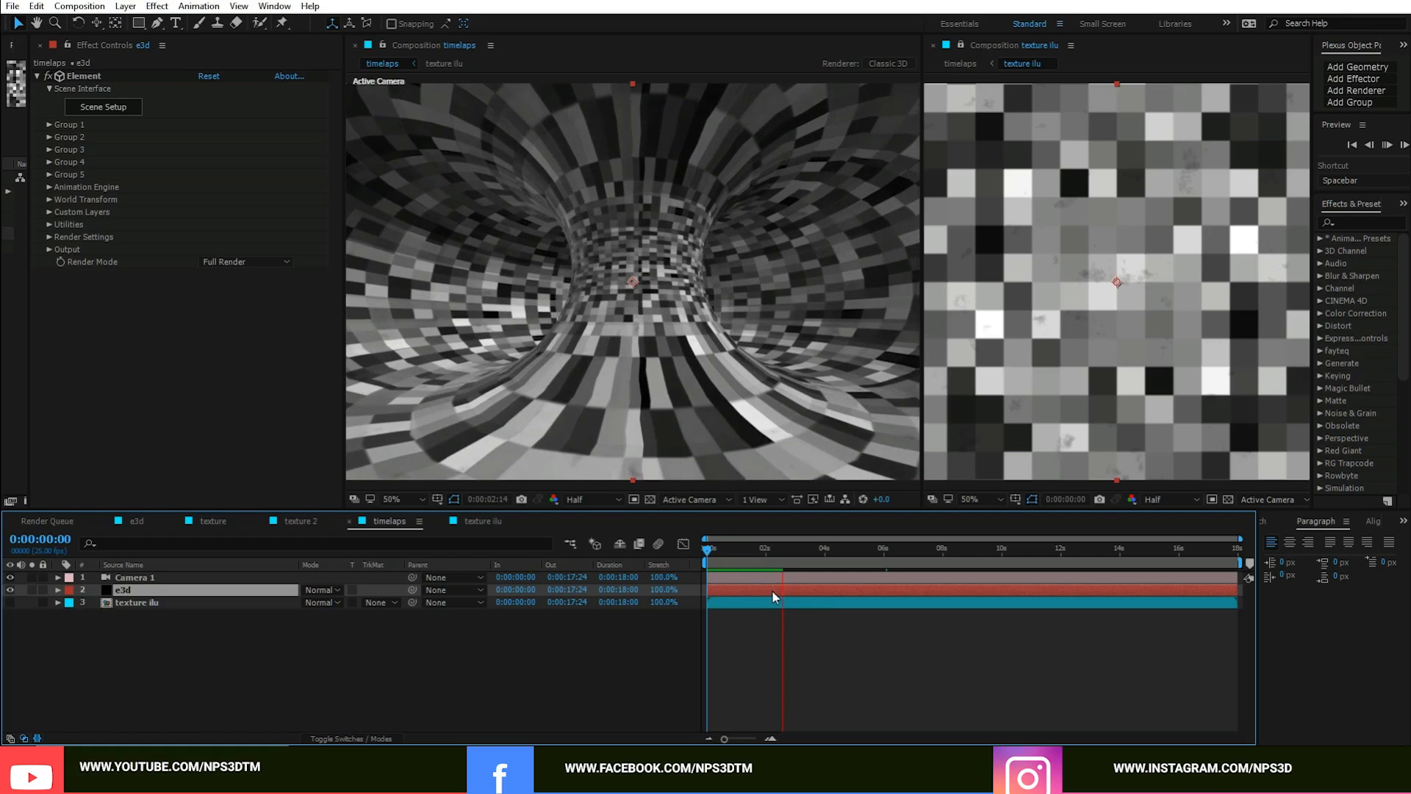
key("space")
mouse_move(771, 559)
left_mouse_down()
mouse_move(803, 558)
mouse_move(782, 558)
left_mouse_up()
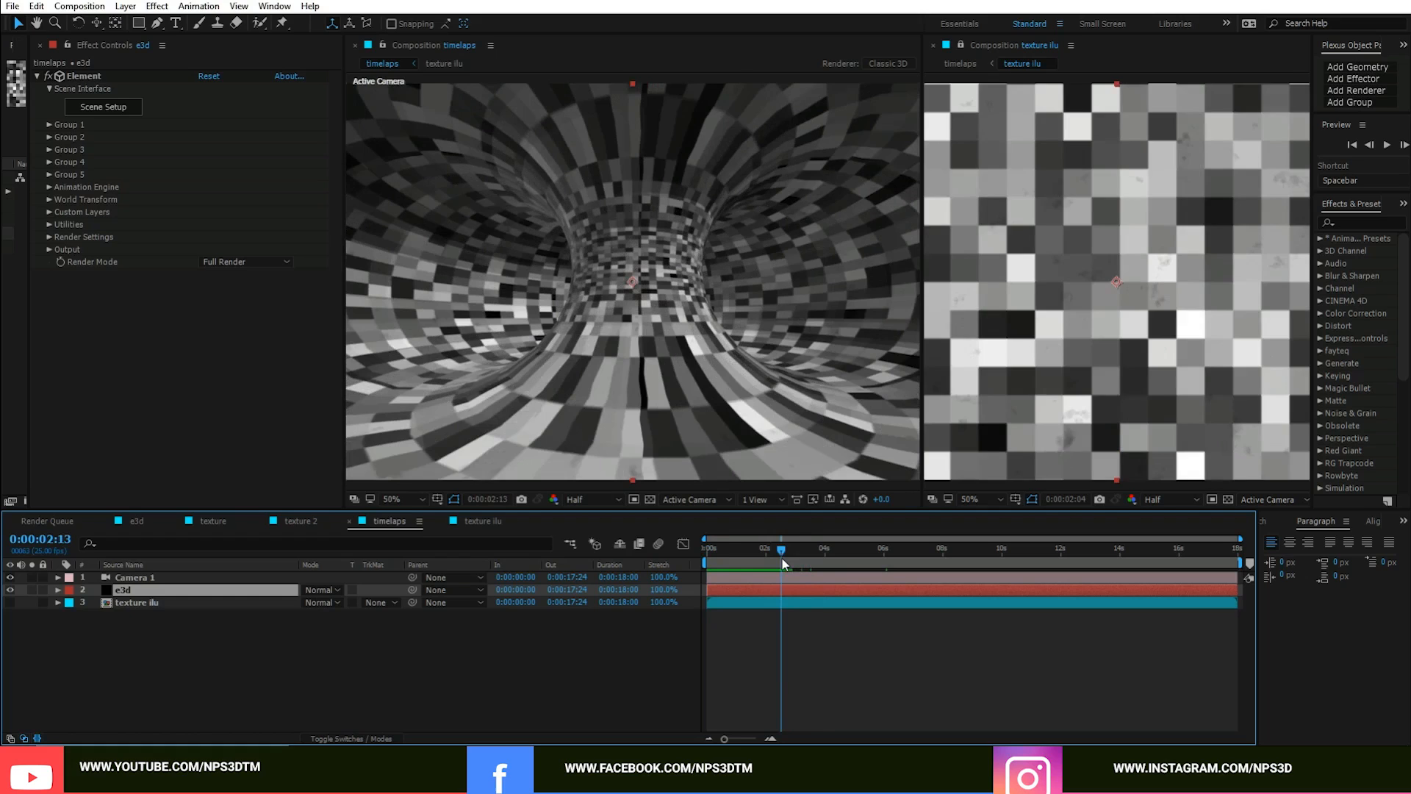
left_click(387, 44)
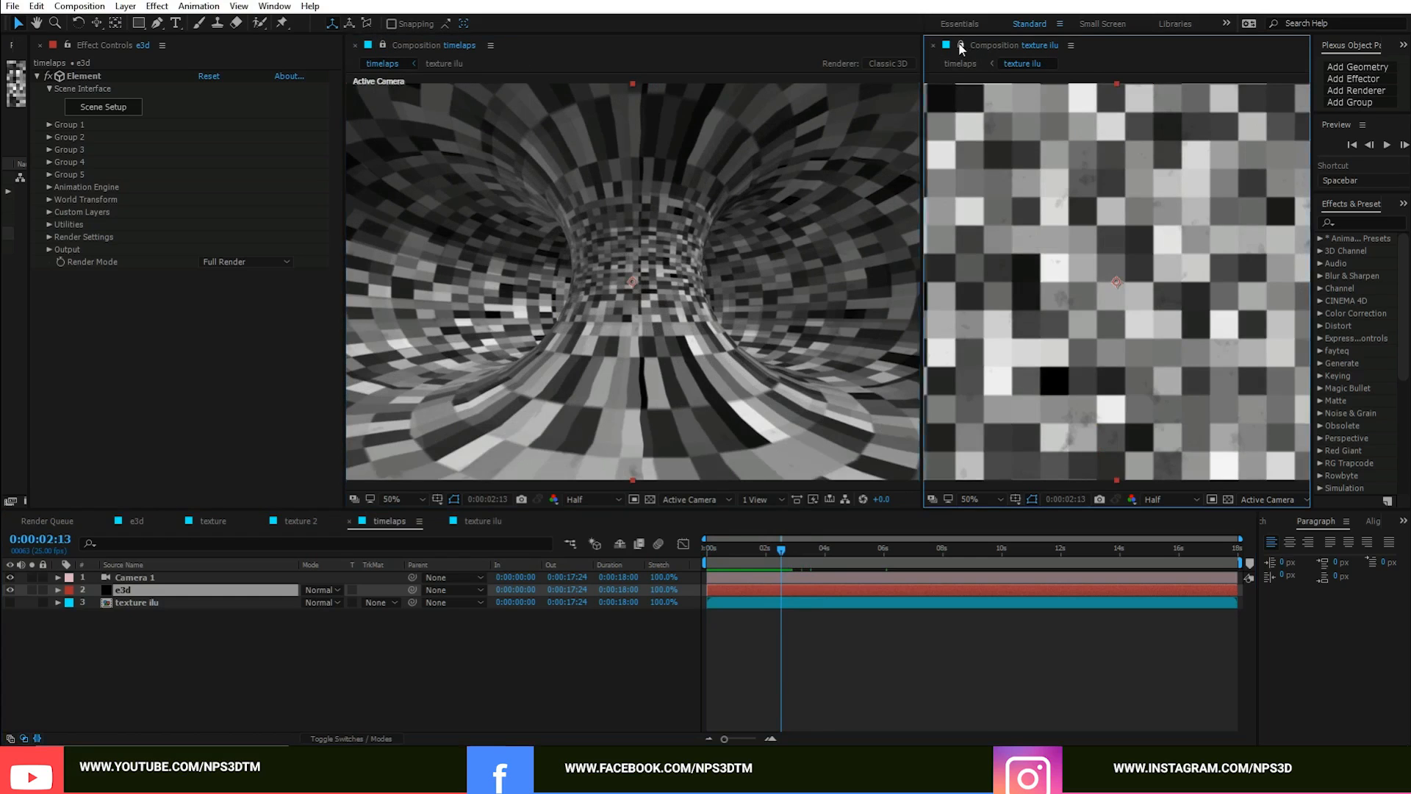
left_click(960, 64)
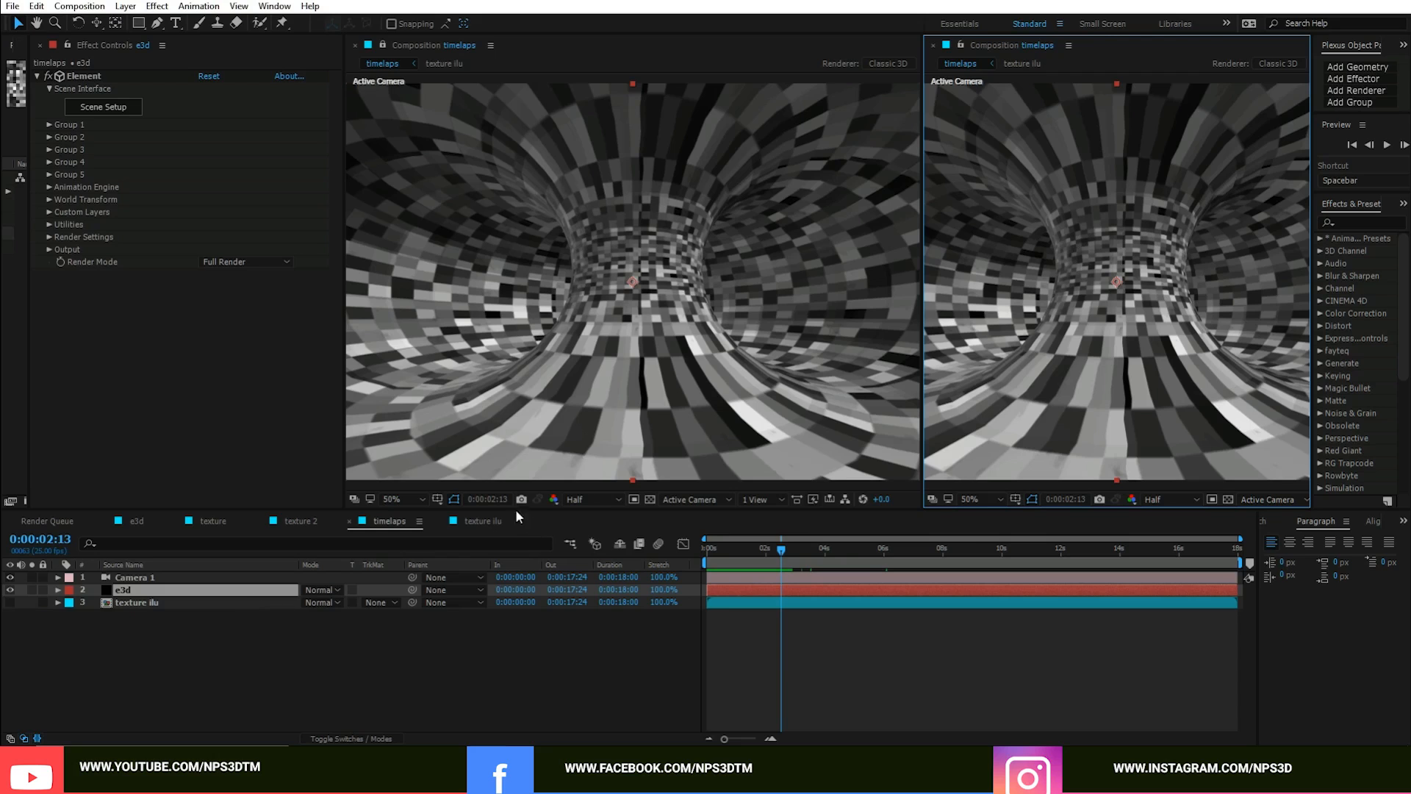
Step: In texture ilu, enable tiling in the check layer's Cell Pattern effect with 4 horizontal cells, and check the result at 0:00:04:00
left_click(484, 521)
scroll(1035, 324, "down", 2)
scroll(1035, 322, "up", 2)
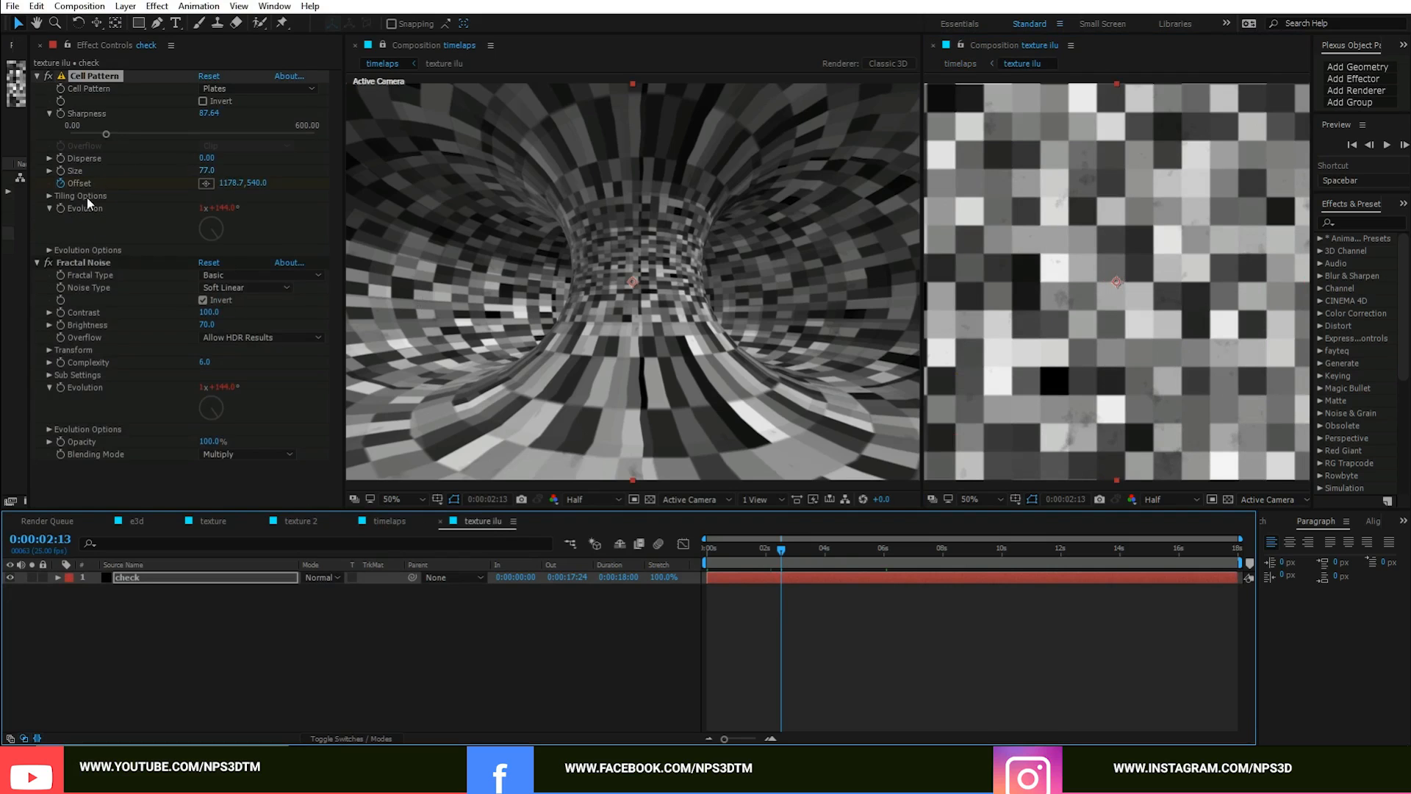
left_click(49, 196)
left_click(204, 208)
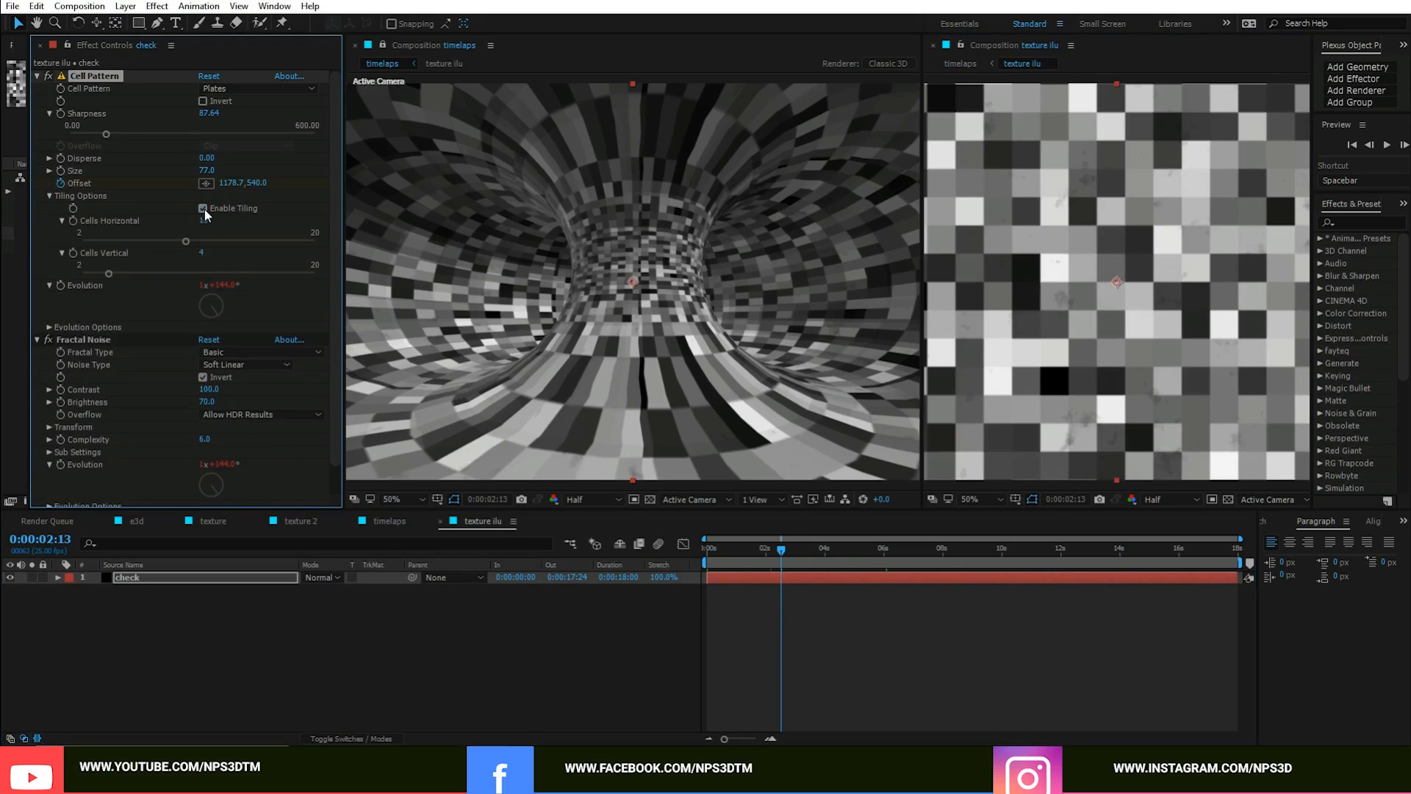
left_click(204, 221)
type("4")
key("Return")
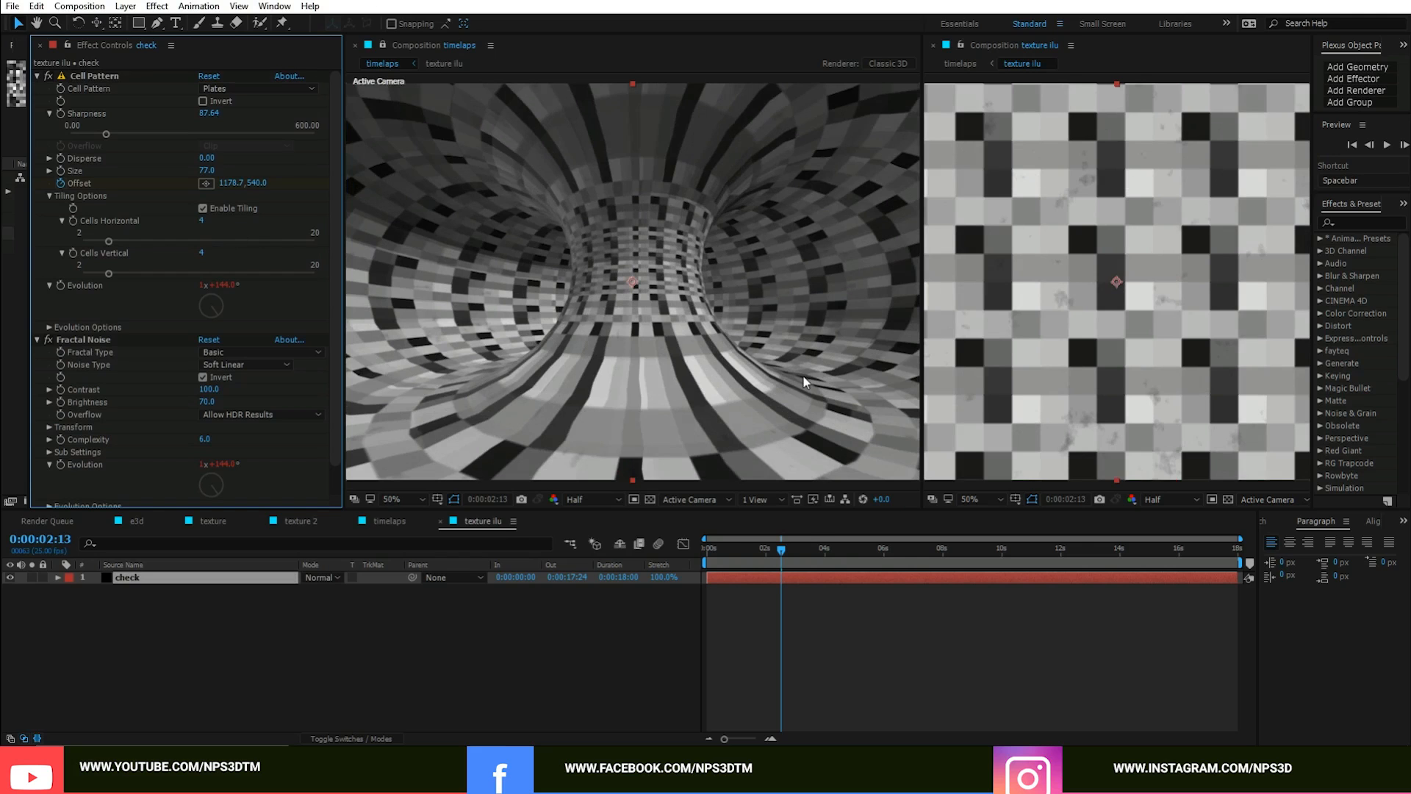
left_click_drag(761, 550, 824, 548)
left_click(181, 589)
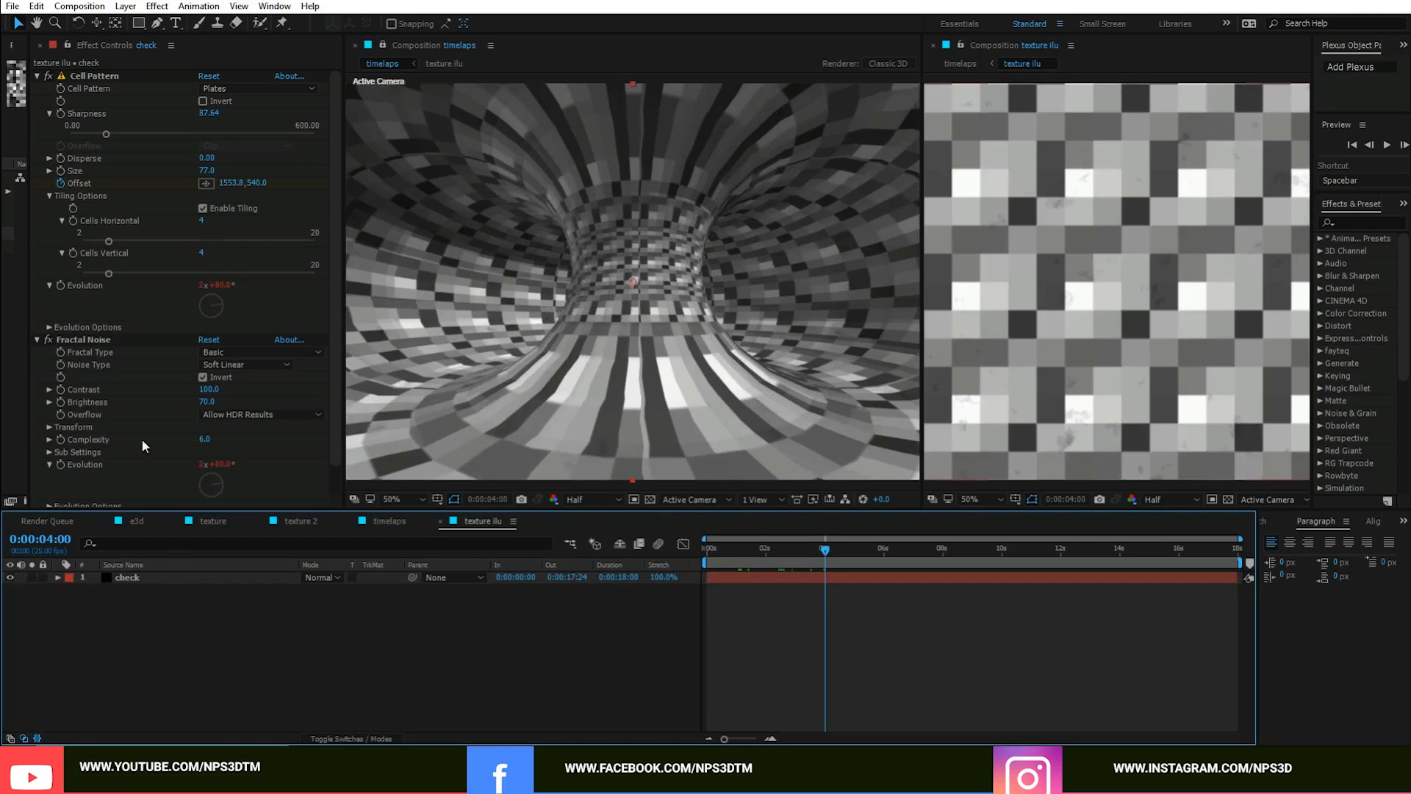
left_click(38, 76)
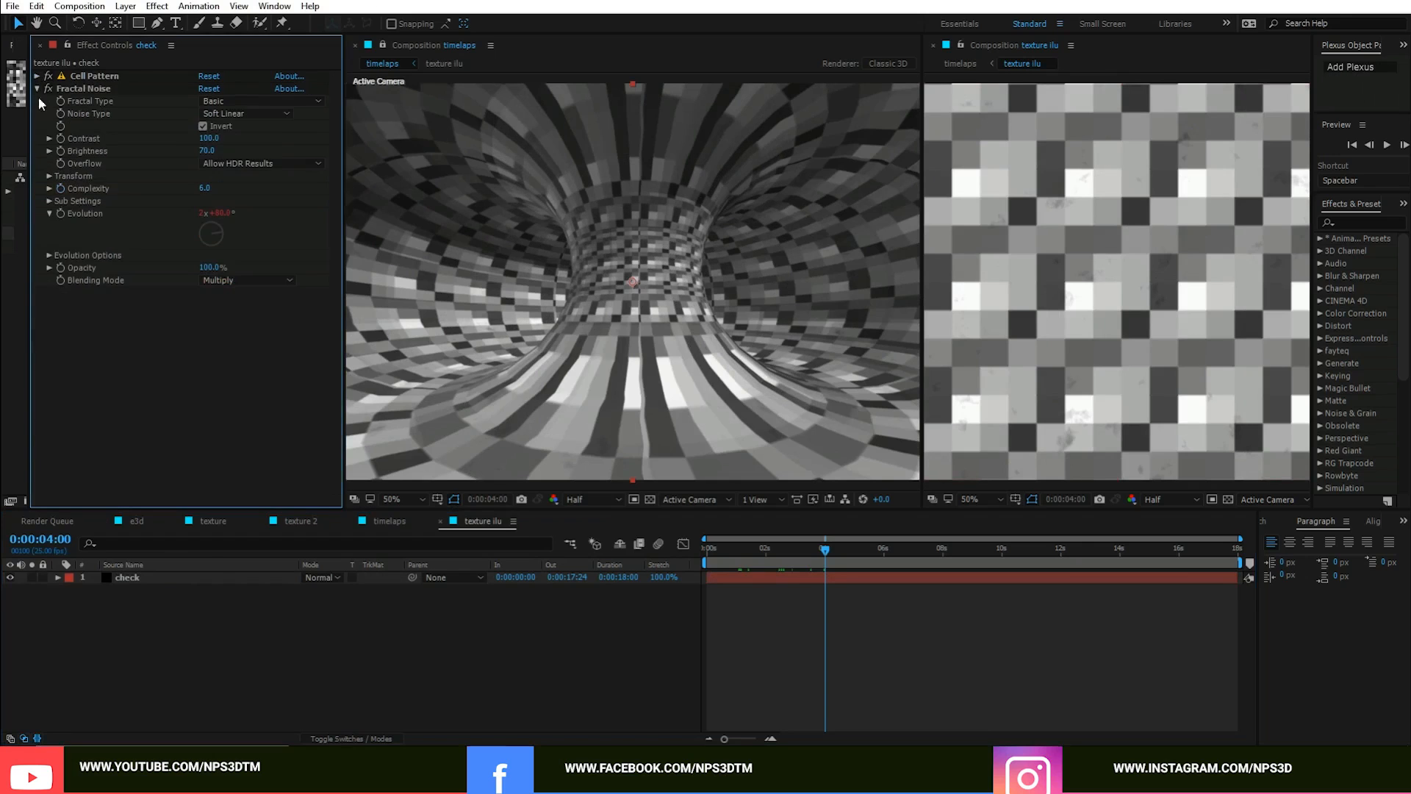
Step: Duplicate the check layer and shift the upper copy earlier in time so it starts at about -0:00:02:04
left_click(205, 579)
key("ctrl+d")
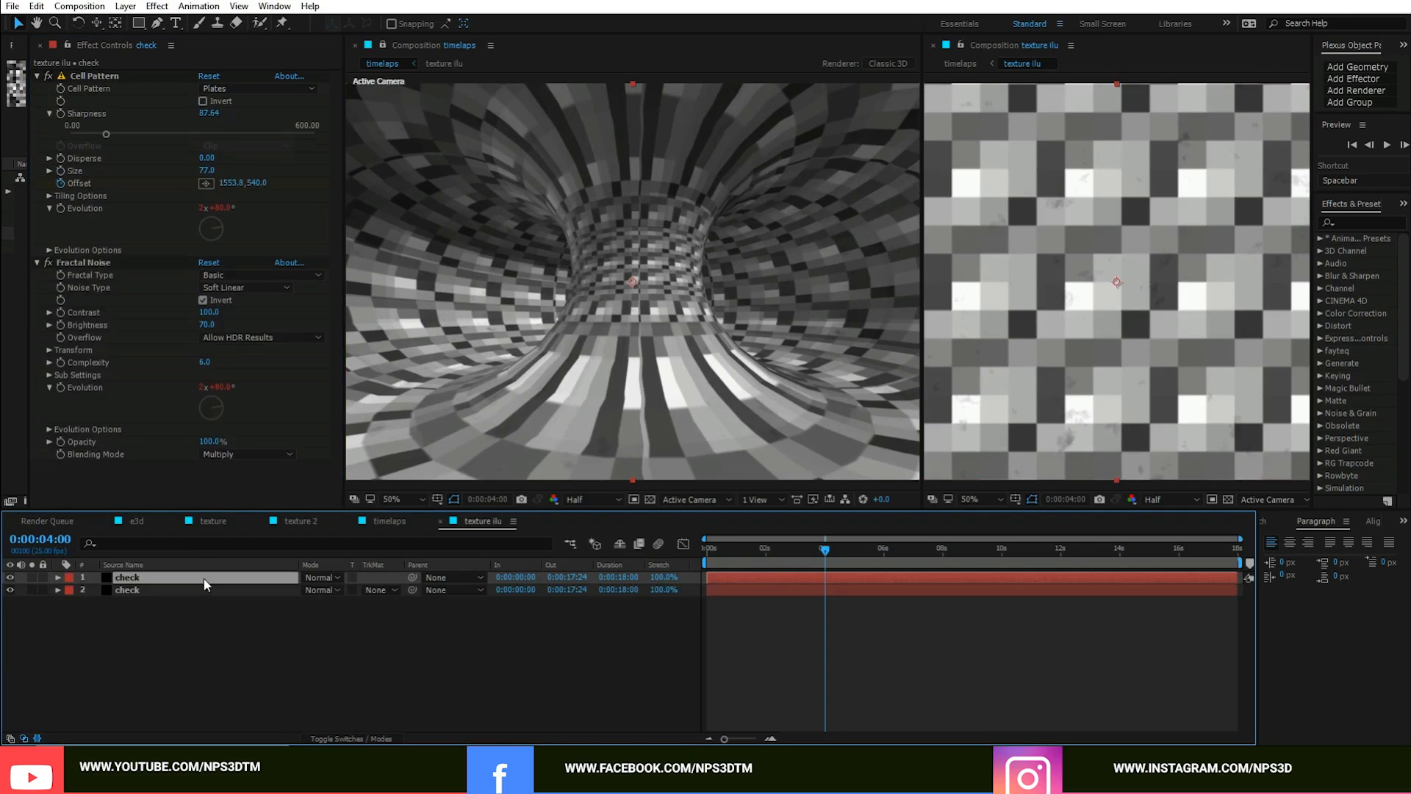
left_click_drag(819, 579, 756, 579)
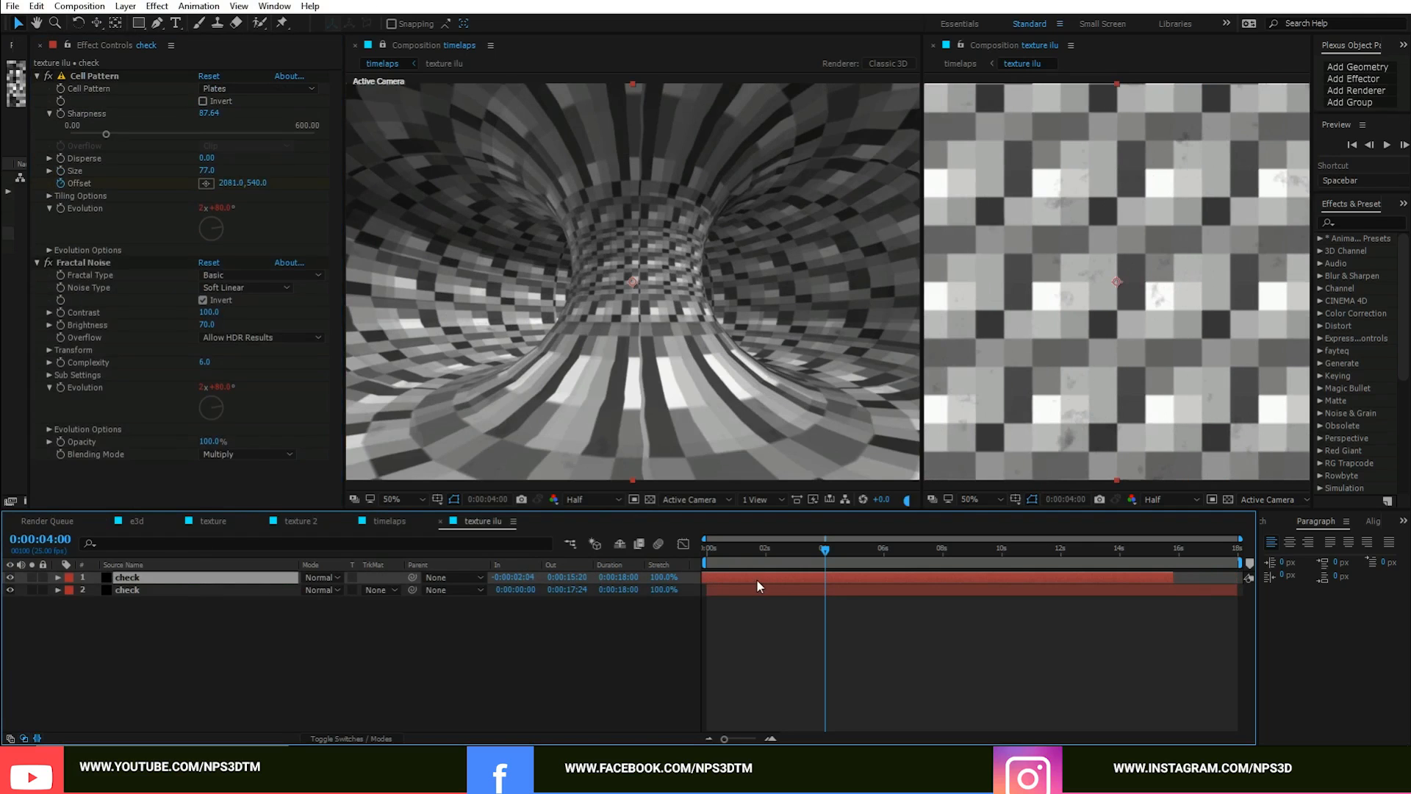
key("s")
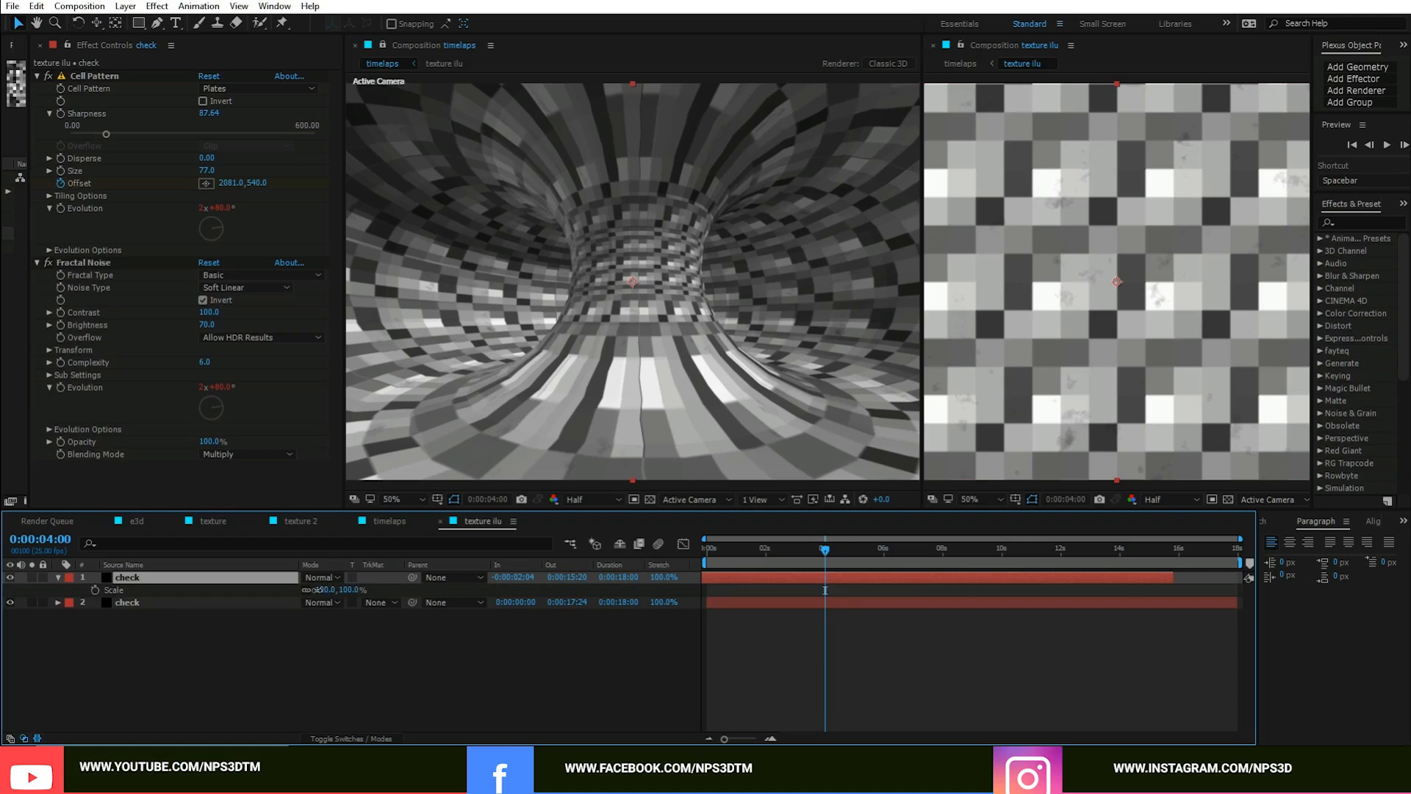
left_click_drag(323, 590, 309, 590)
key("ctrl+z")
Step: Lower the upper check layer's opacity to about 44% and shift its start to about -0:00:01:24
key("t")
left_click_drag(311, 590, 274, 588)
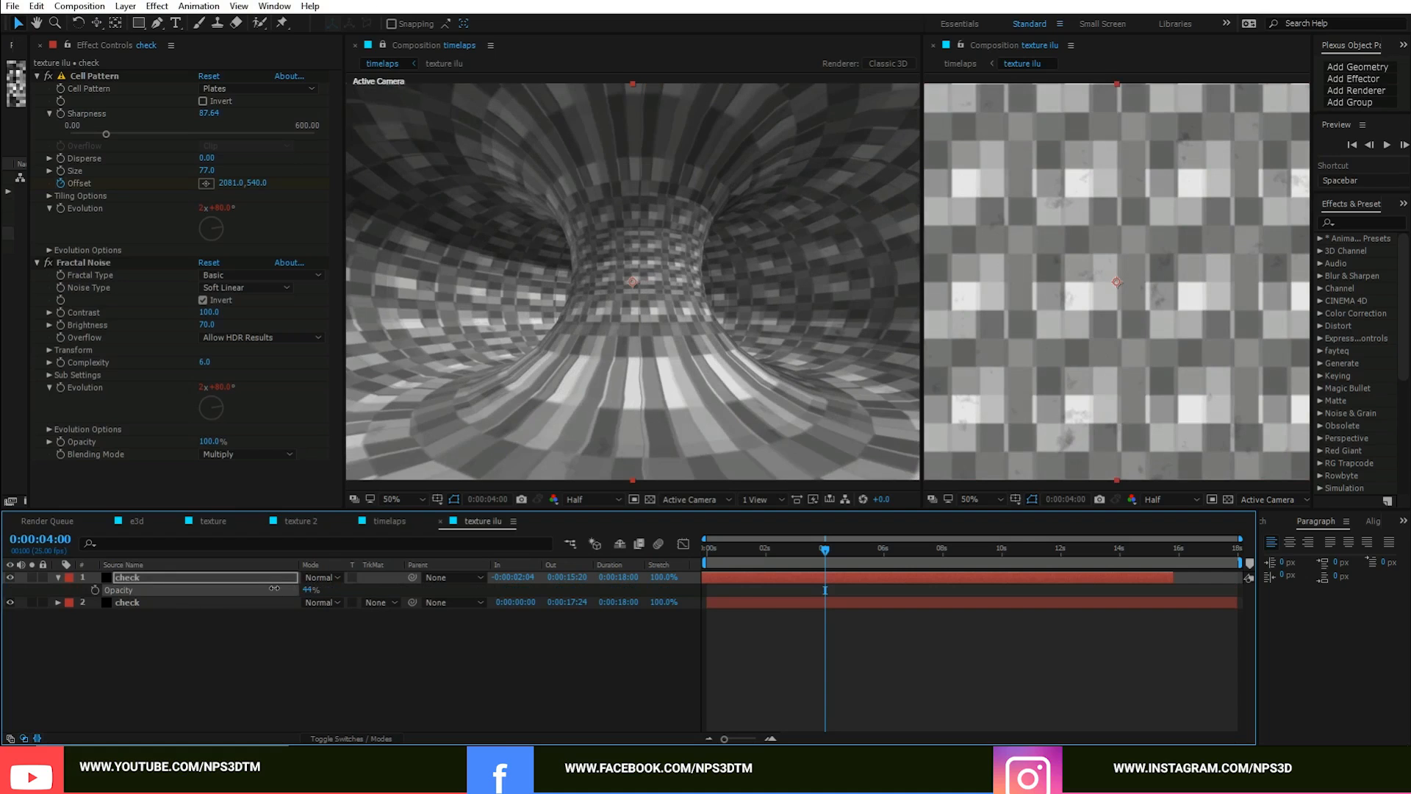
mouse_move(752, 578)
left_mouse_down()
mouse_move(731, 581)
mouse_move(742, 576)
left_mouse_up()
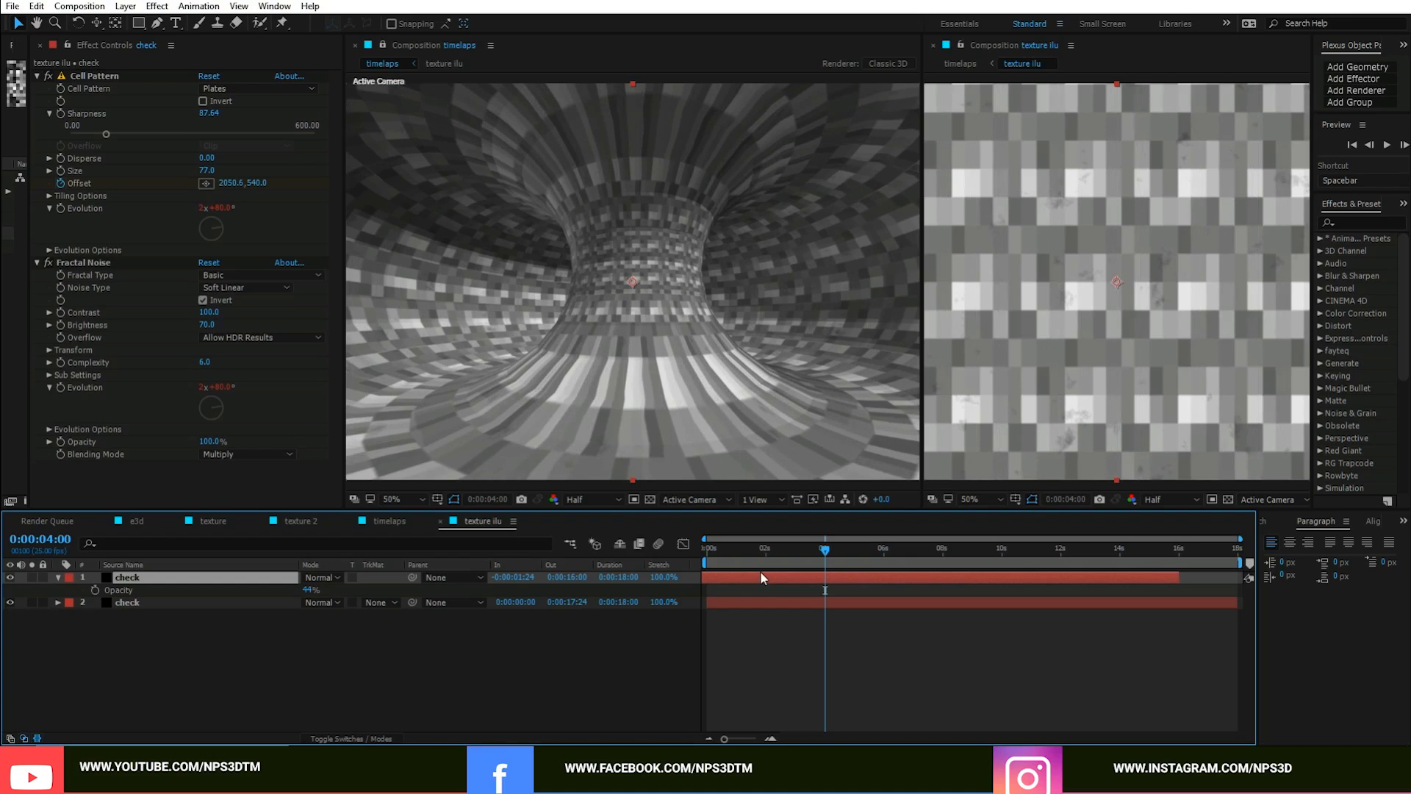
Step: Return to the timelaps composition in a single viewer and resize the surrounding panels so the whole frame fits
left_click(402, 519)
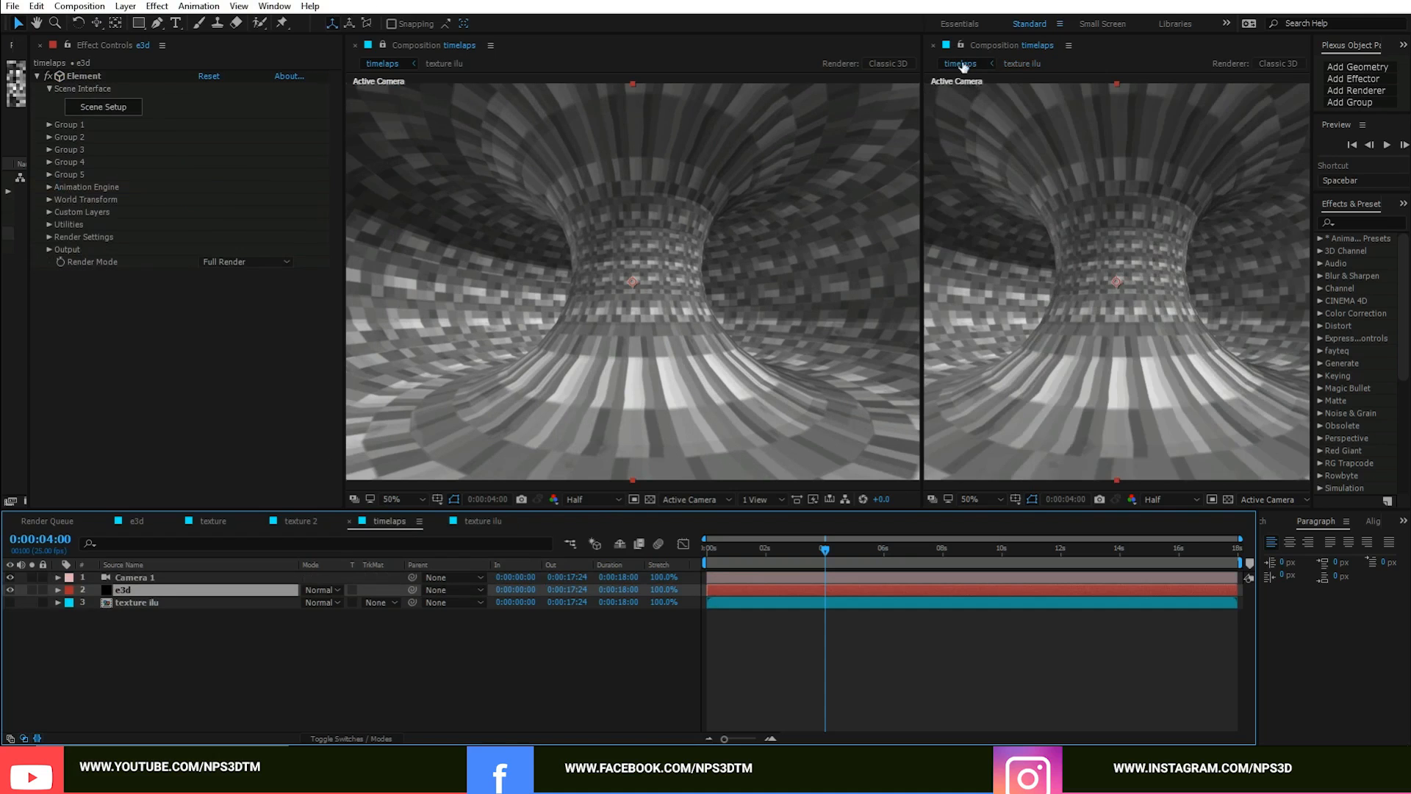
left_click(935, 44)
left_click_drag(922, 202, 1169, 201)
left_click(716, 308)
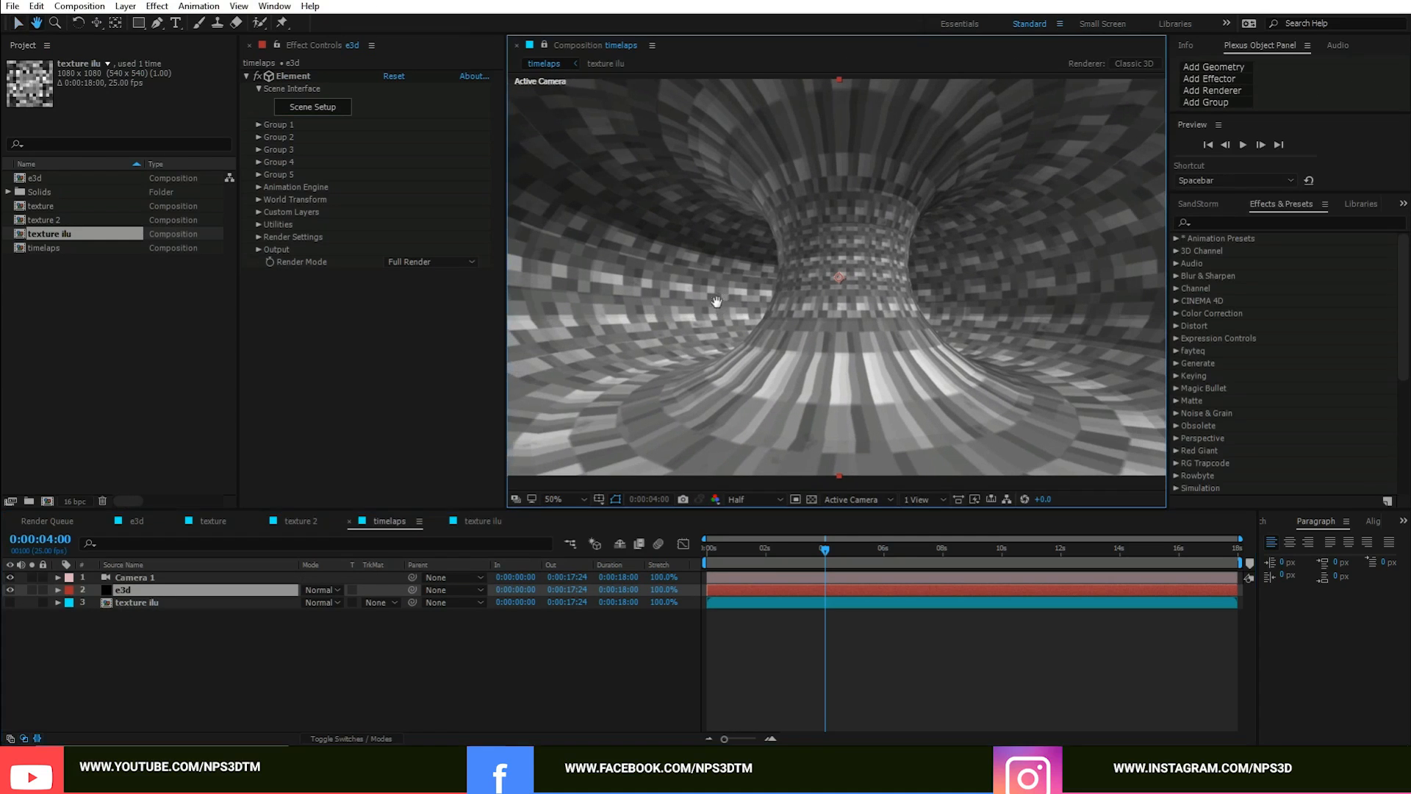
left_click_drag(509, 346, 446, 352)
left_click_drag(240, 360, 169, 367)
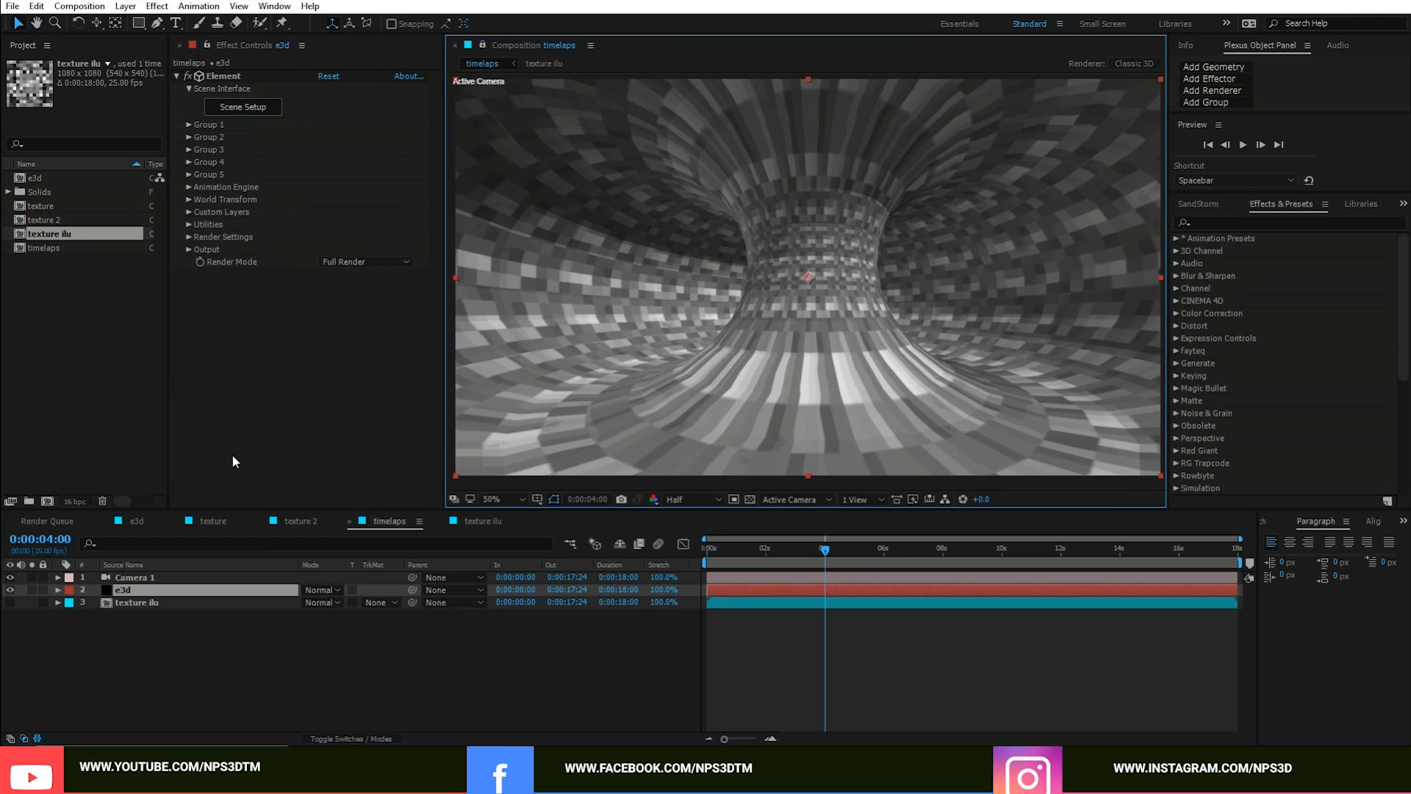
Step: Play timelaps from the beginning and set the e3d layer's Element Render Mode to Preview
left_click(259, 694)
key("Home")
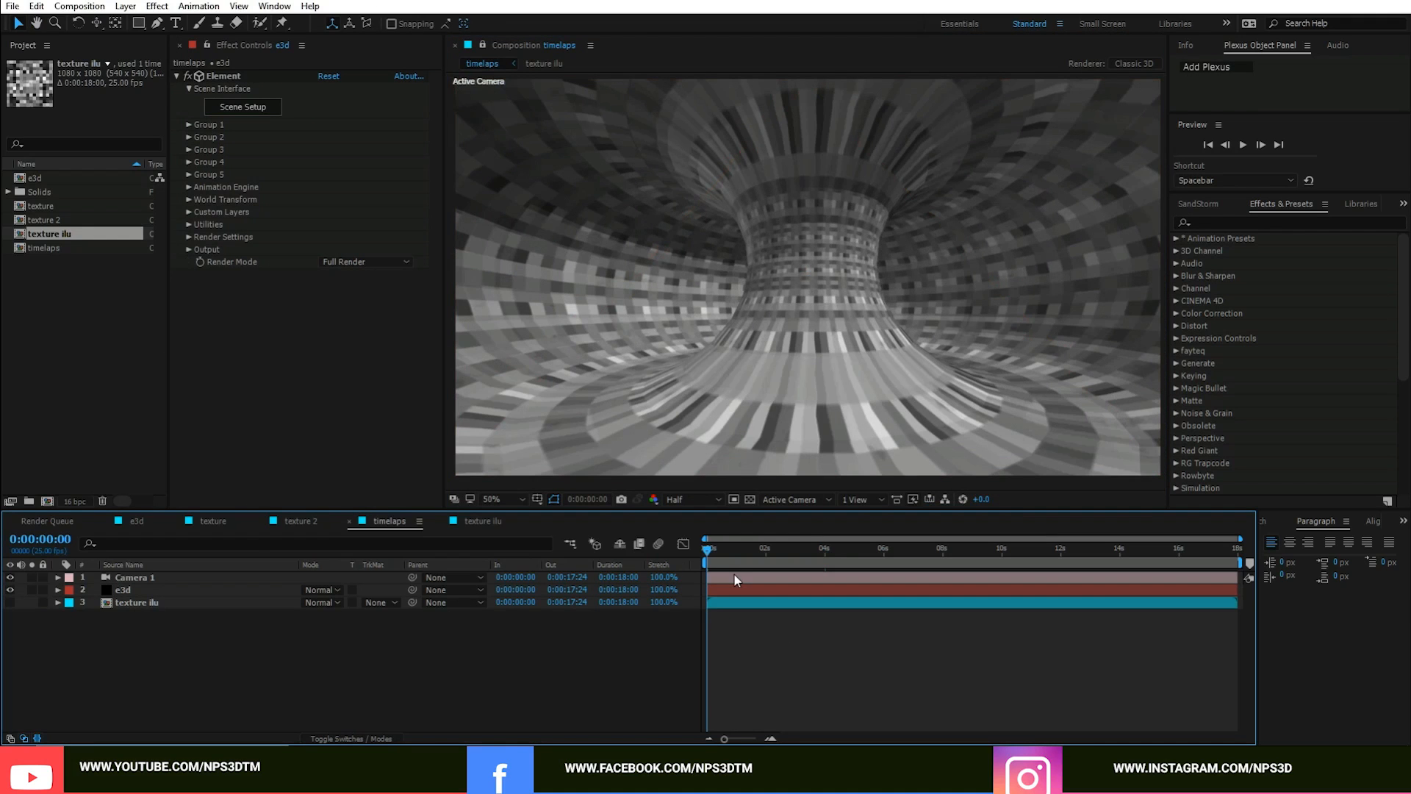
key("space")
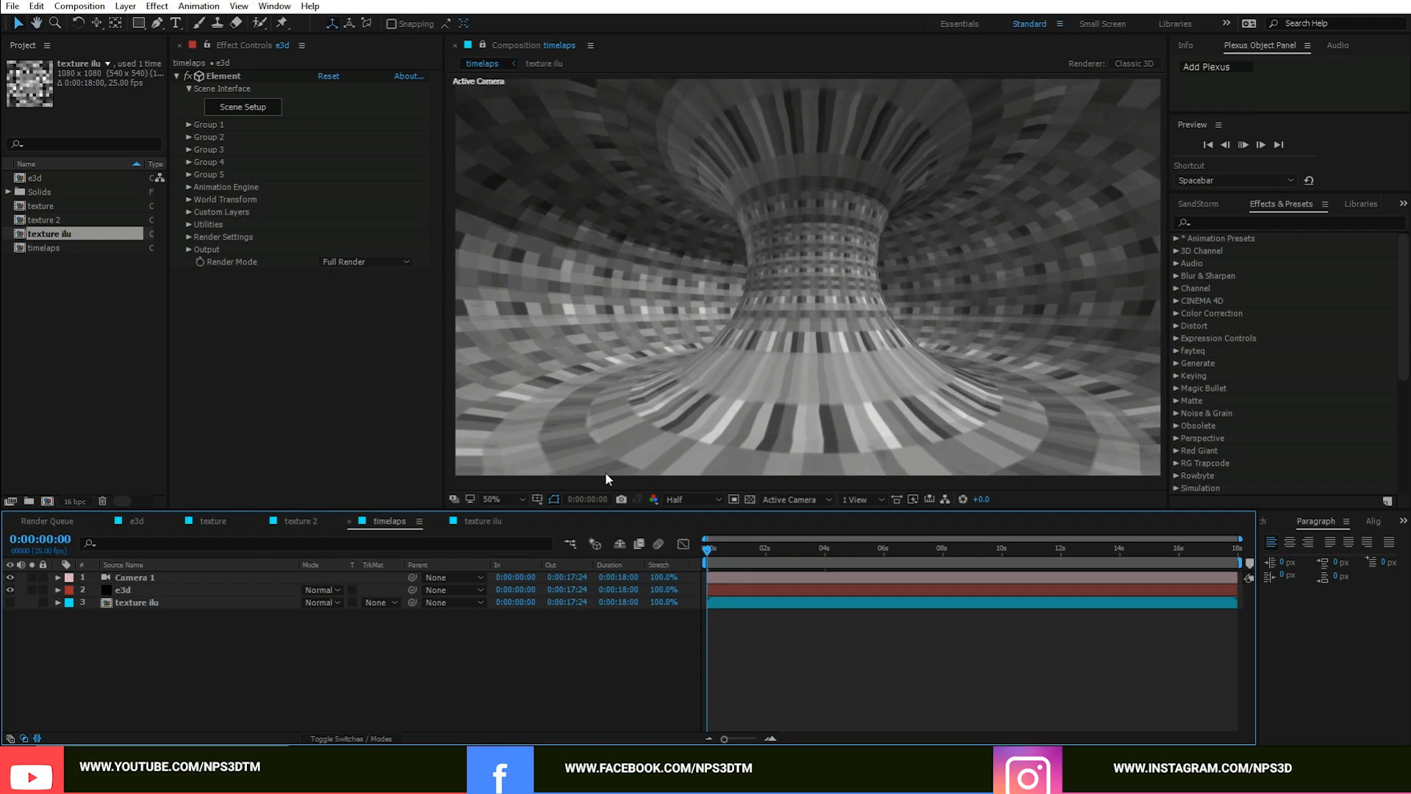
left_click(364, 261)
left_click(346, 286)
Step: End the timelaps work area at about 0:00:04:04 and preview the animation from the beginning
left_click_drag(804, 550, 832, 552)
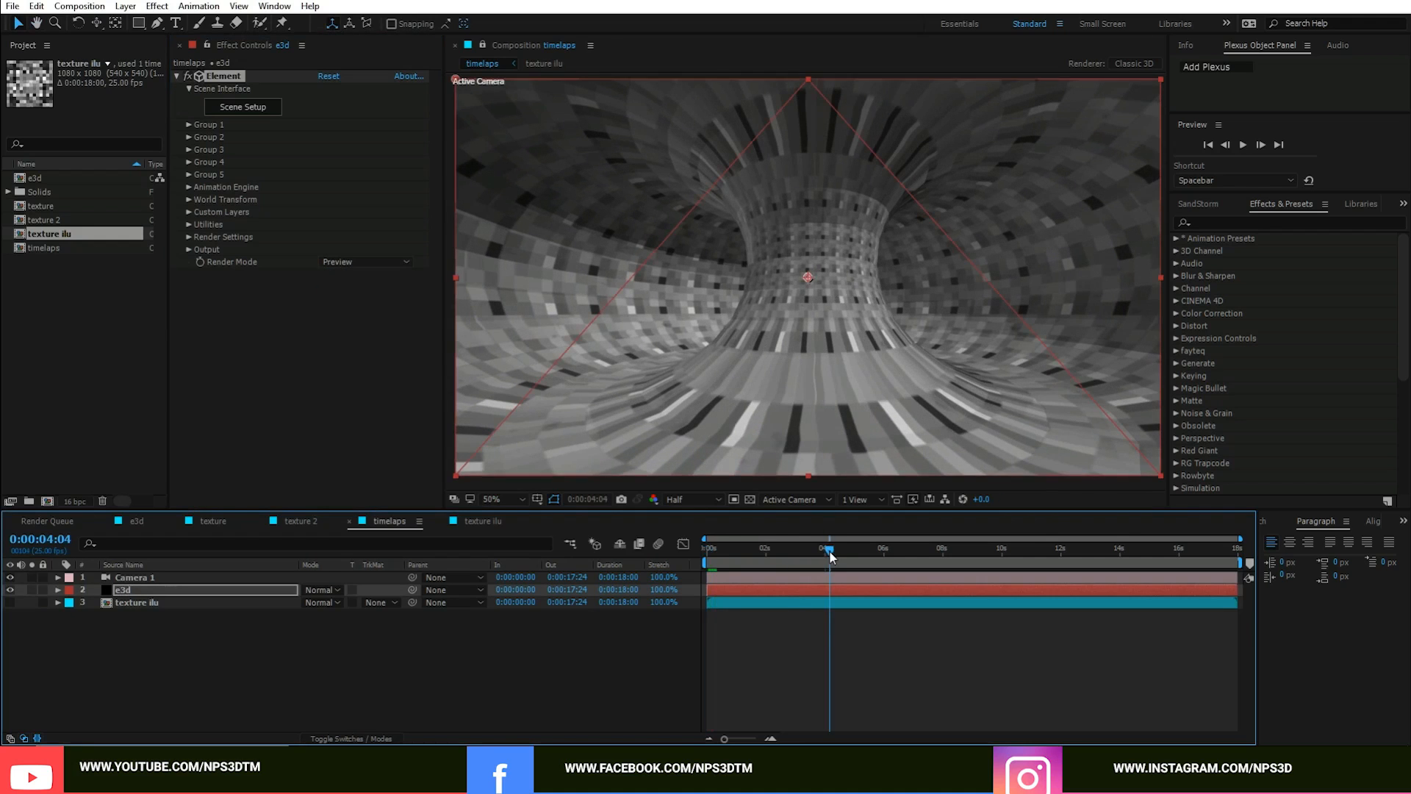
key("n")
left_click_drag(712, 548, 704, 548)
key("space")
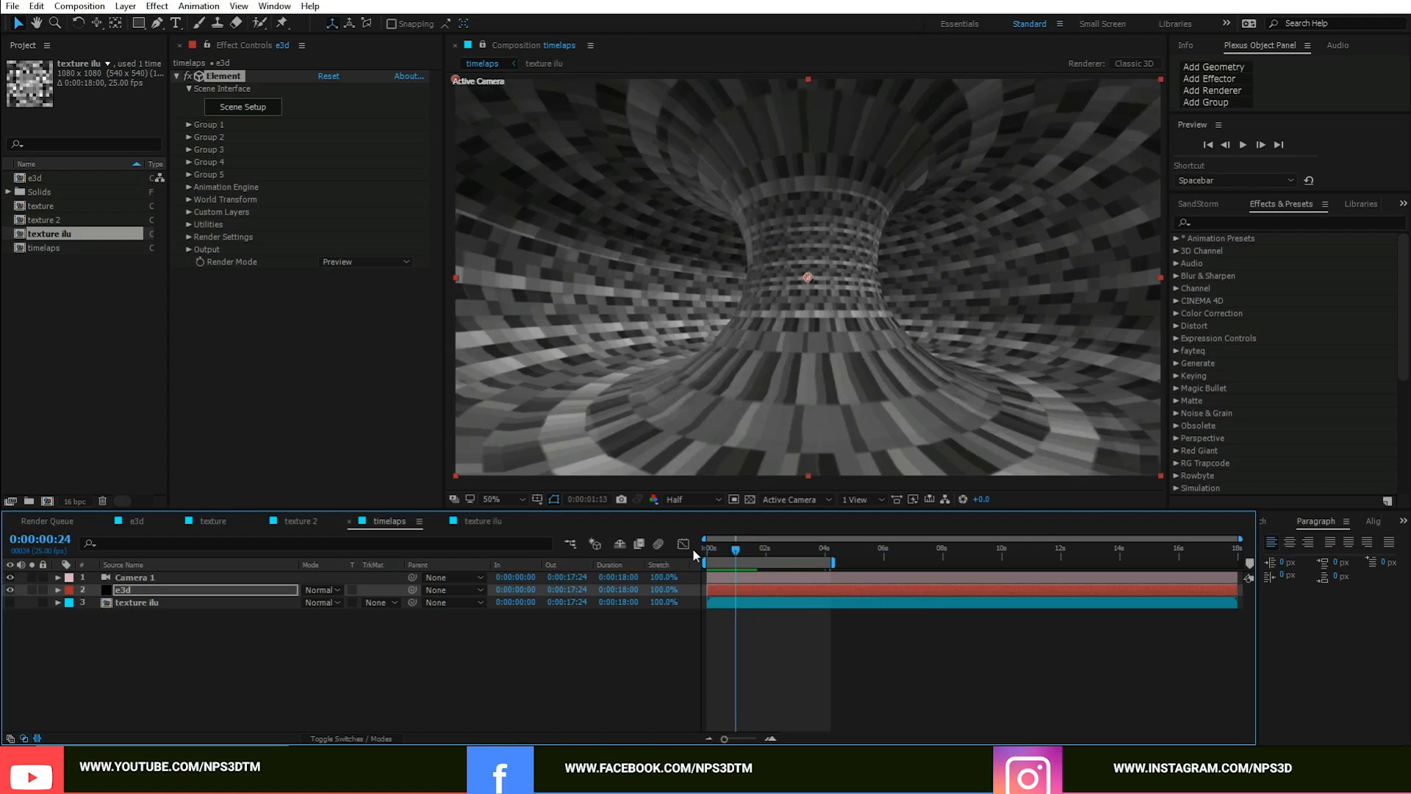
left_click(710, 553)
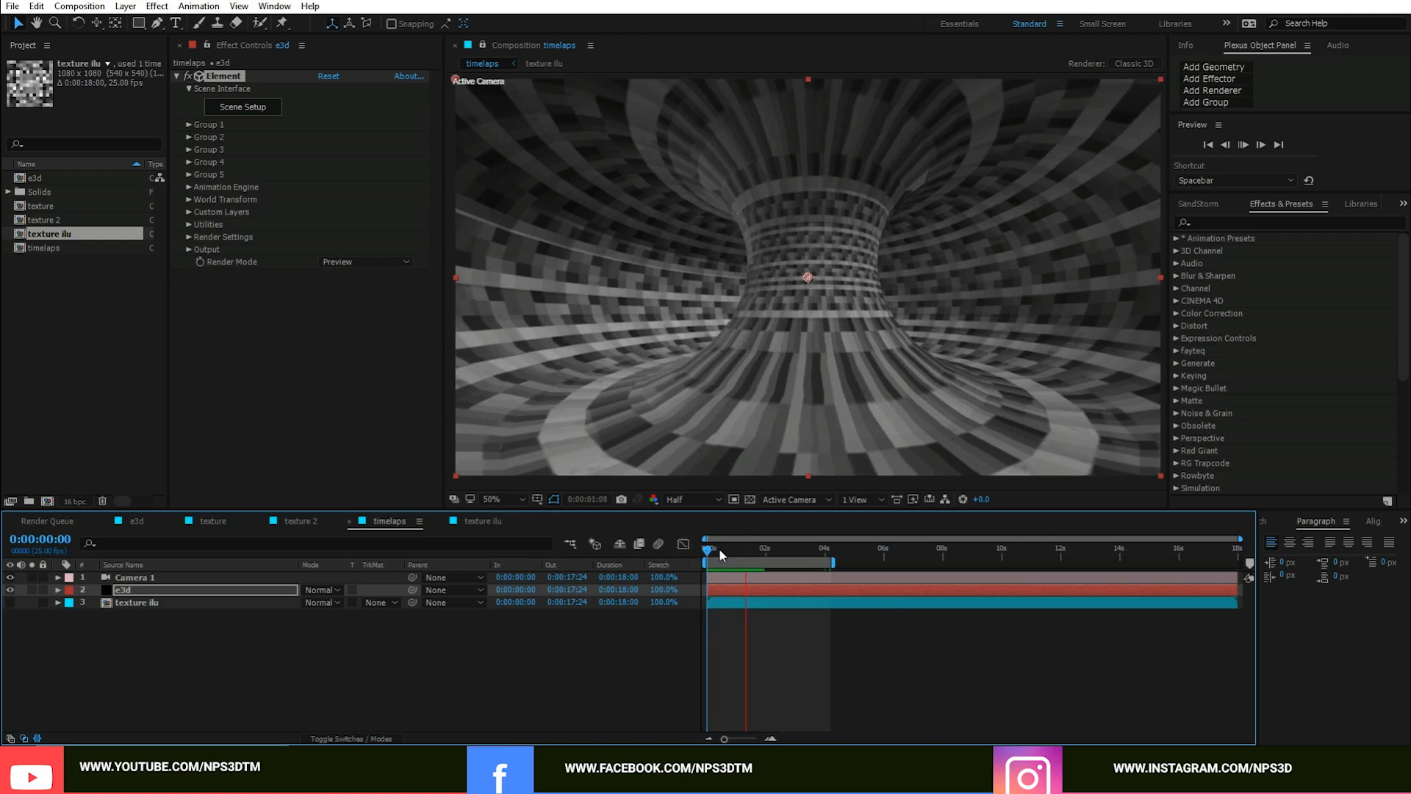
key("space")
left_click_drag(745, 555, 733, 556)
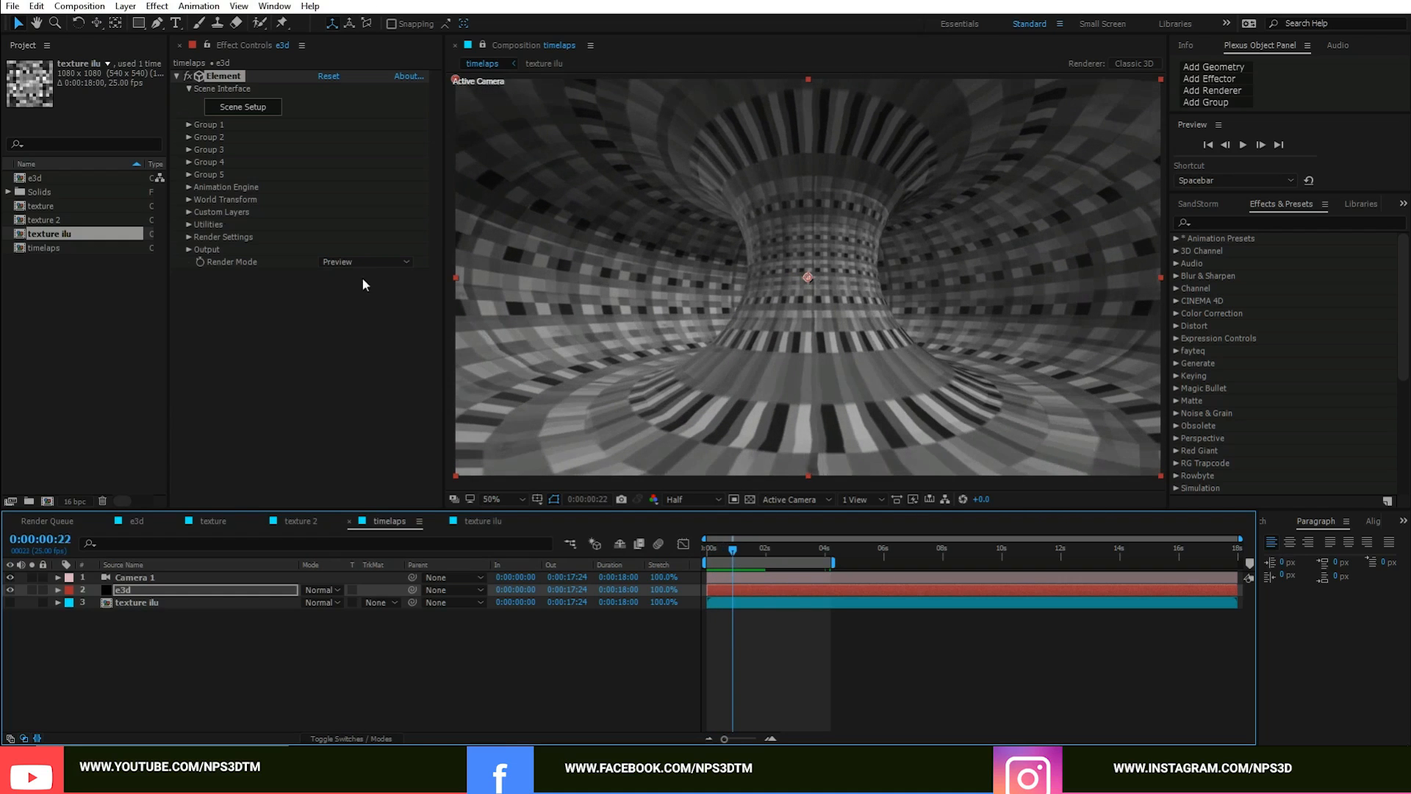
Step: In the Element scene, assign Custom Layer 1 to the torus Default material's Normal Bump and raise its amount to 195%
left_click(265, 109)
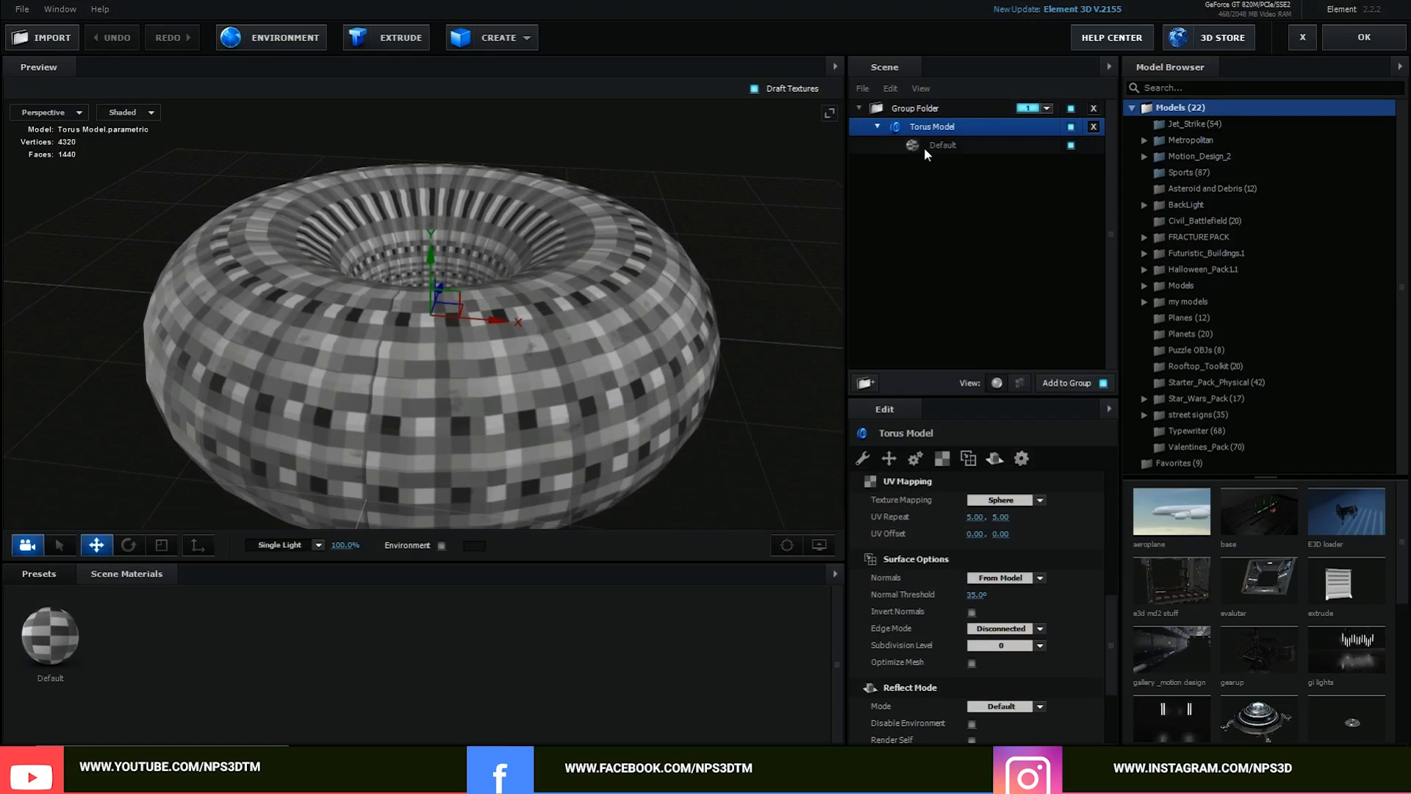
left_click(927, 147)
left_click_drag(638, 434, 635, 398)
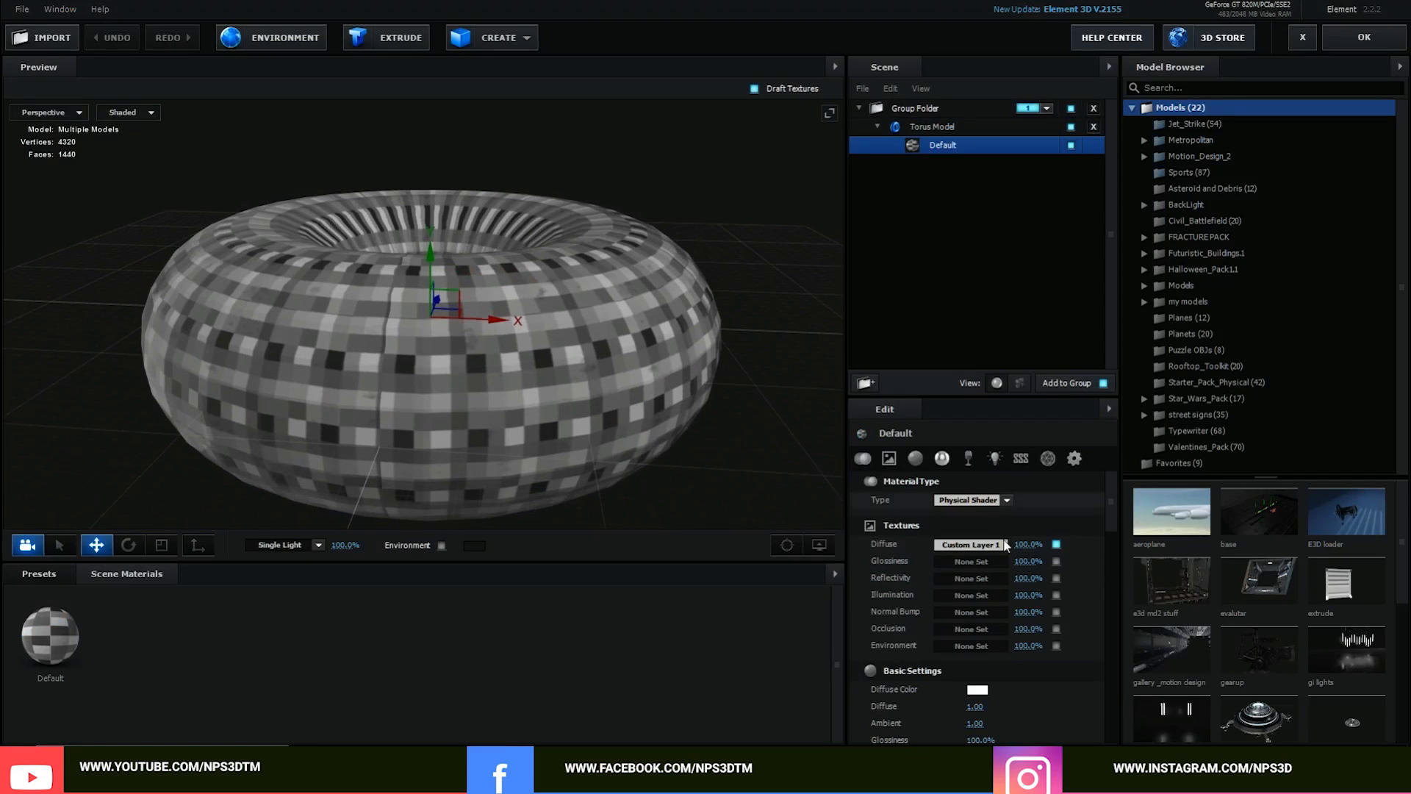
left_click(962, 613)
left_click(966, 478)
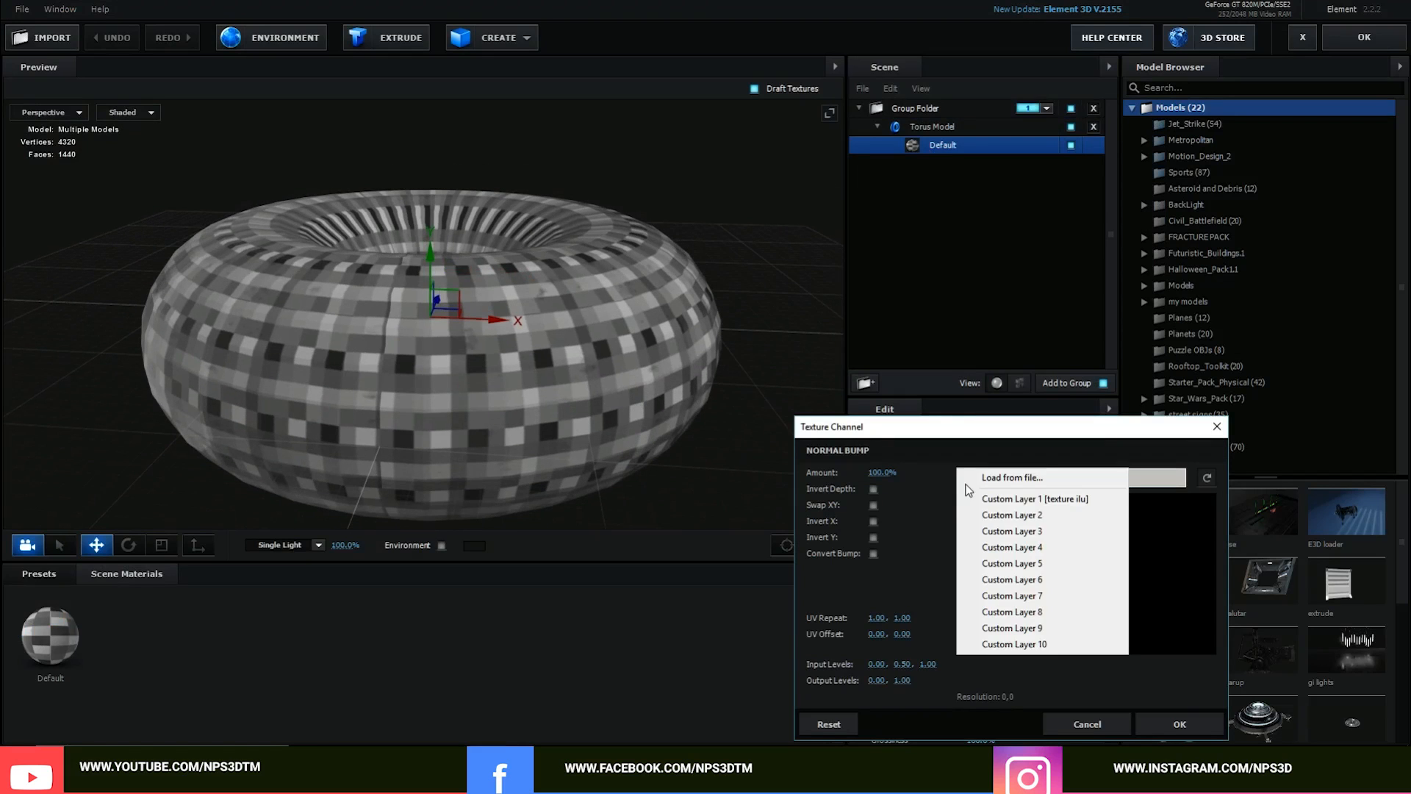
left_click(1001, 512)
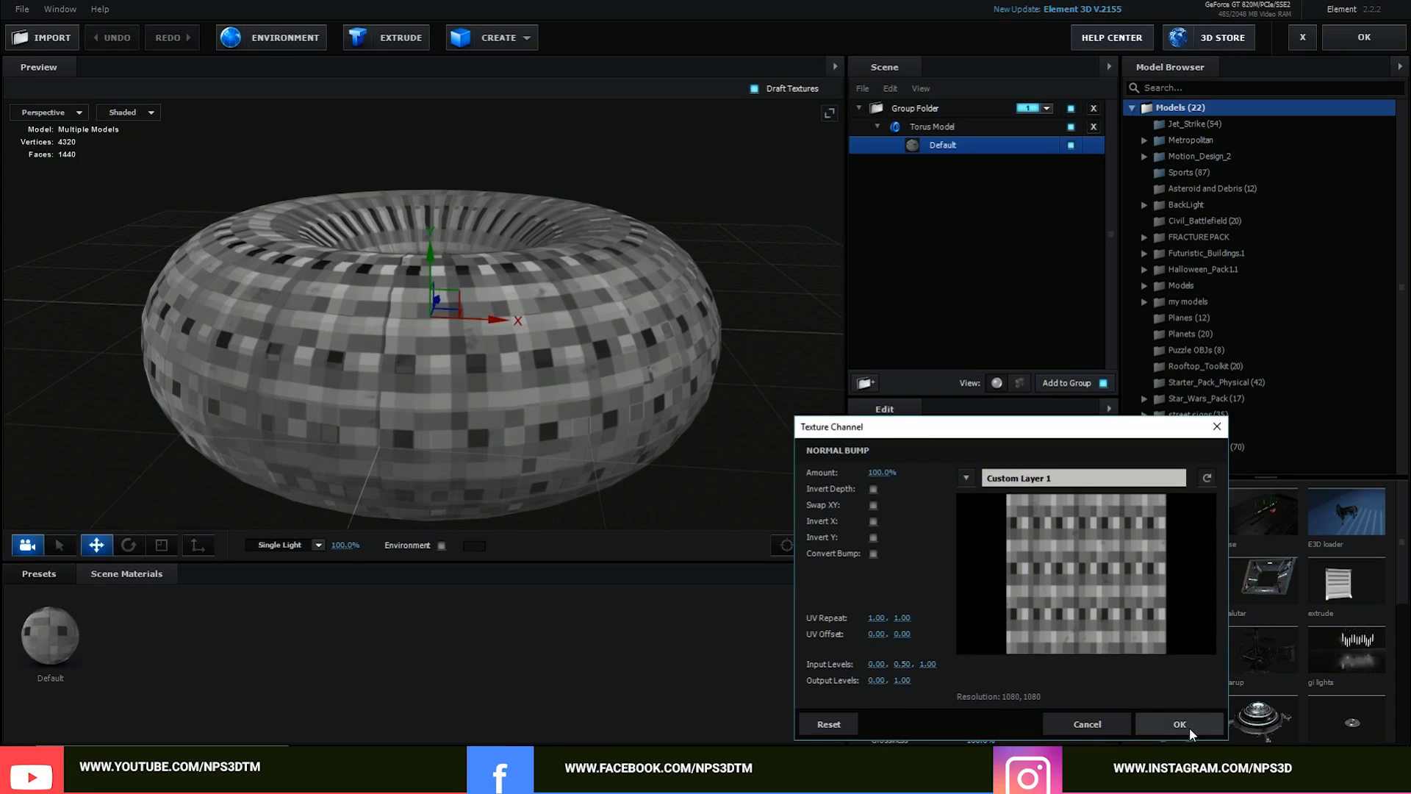
left_click(1189, 727)
mouse_move(1031, 614)
left_mouse_down()
mouse_move(1101, 606)
mouse_move(934, 612)
mouse_move(1029, 611)
left_mouse_up()
left_click_drag(618, 390, 623, 426)
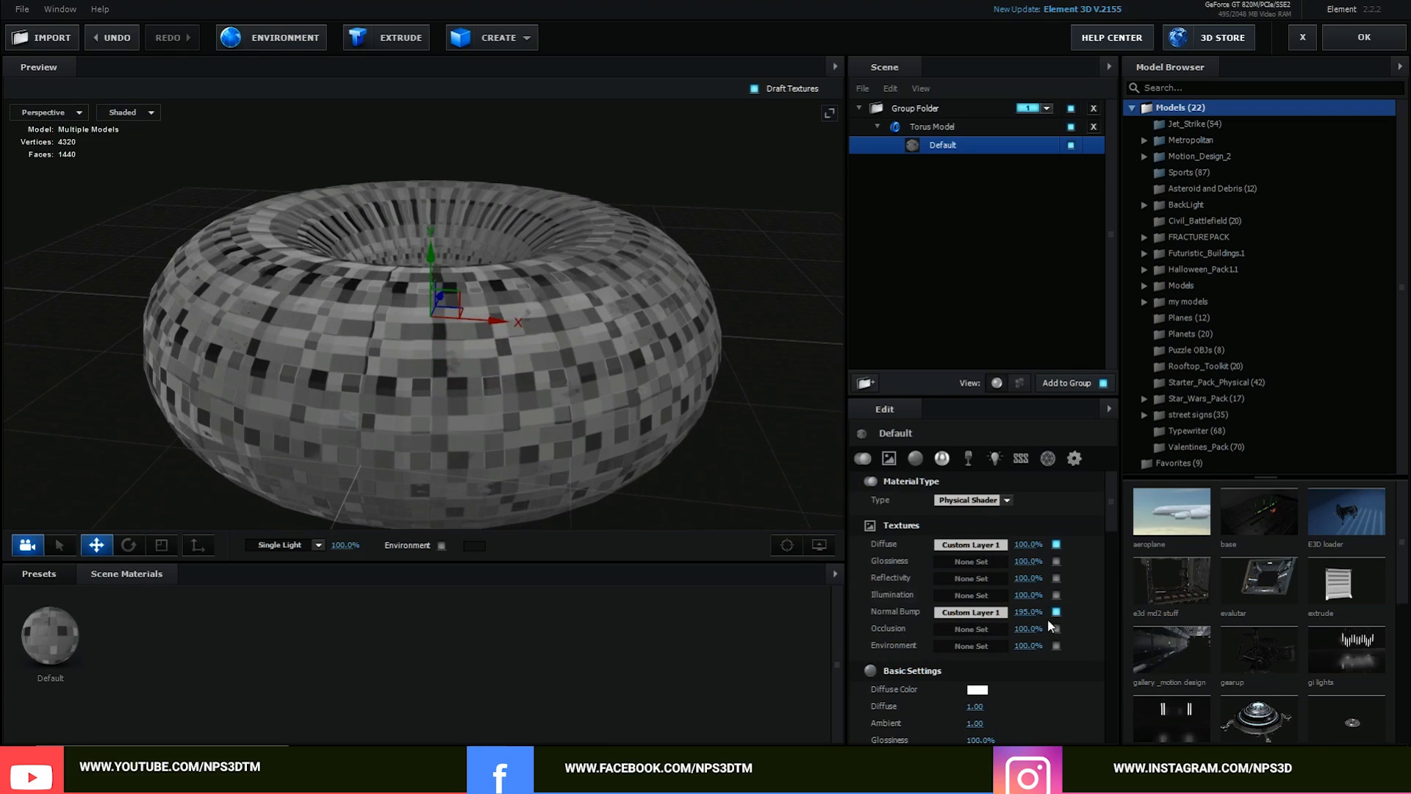
Step: Assign Custom Layer 1 to the Default material's Glossiness texture and lower its amount to 32%
scroll(1049, 625, "down", 2)
scroll(1042, 617, "up", 2)
left_click(971, 562)
left_click(966, 474)
left_click(1104, 574)
left_click_drag(957, 660, 1039, 661)
left_click(1197, 720)
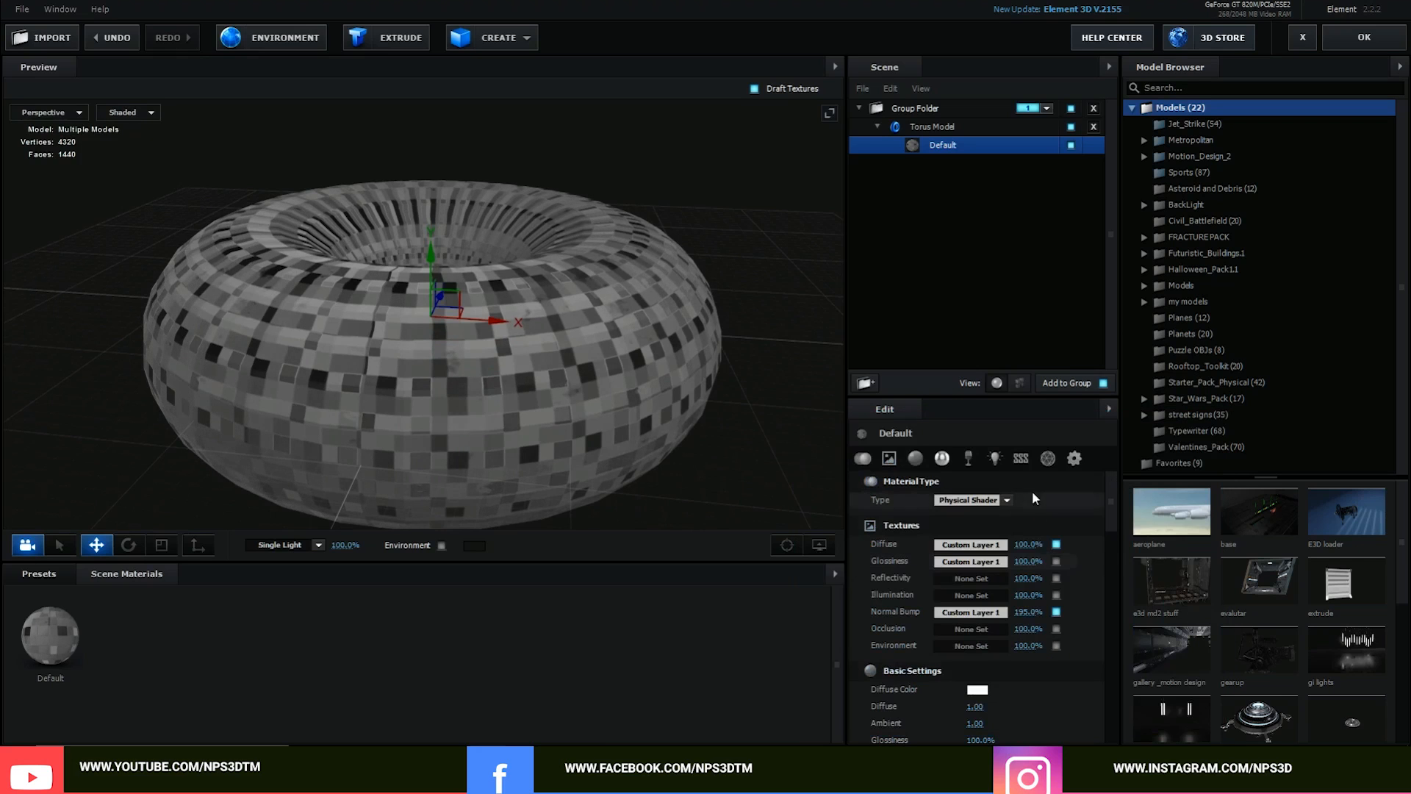
left_click_drag(1037, 559, 989, 561)
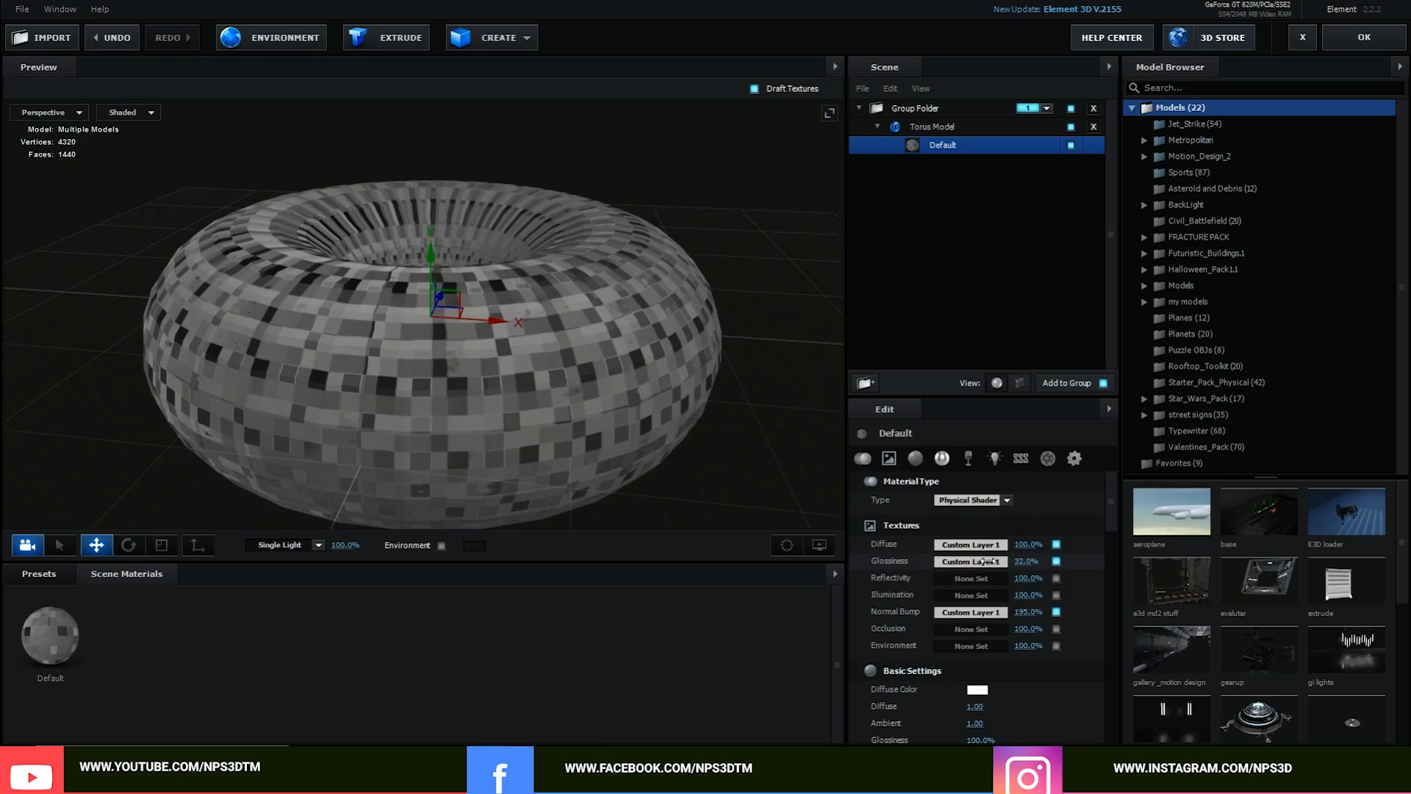
Step: Set the Default material's Reflectivity intensity to 20% and apply the scene changes to the timelaps composition
scroll(1008, 593, "down", 5)
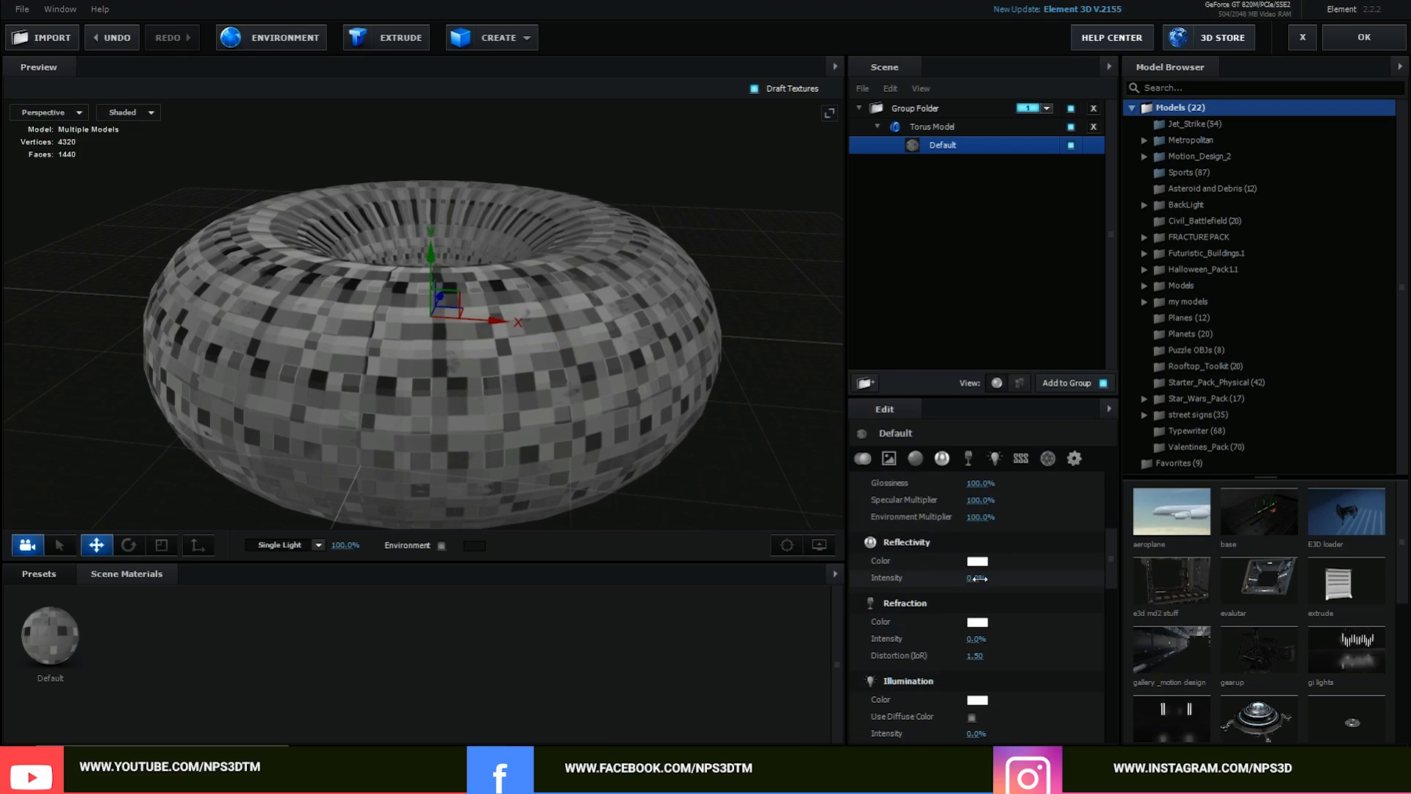
left_click_drag(980, 579, 993, 577)
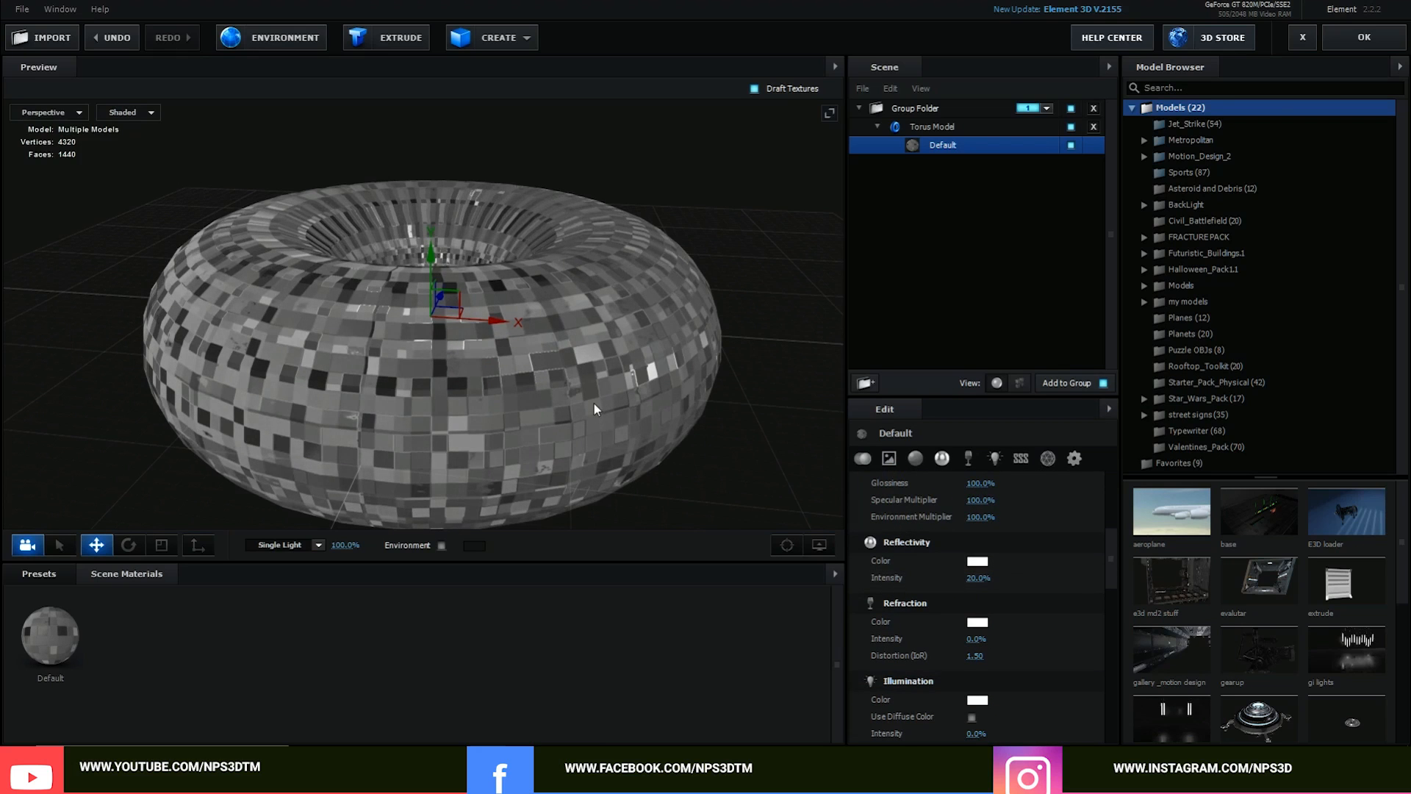
left_click(1359, 34)
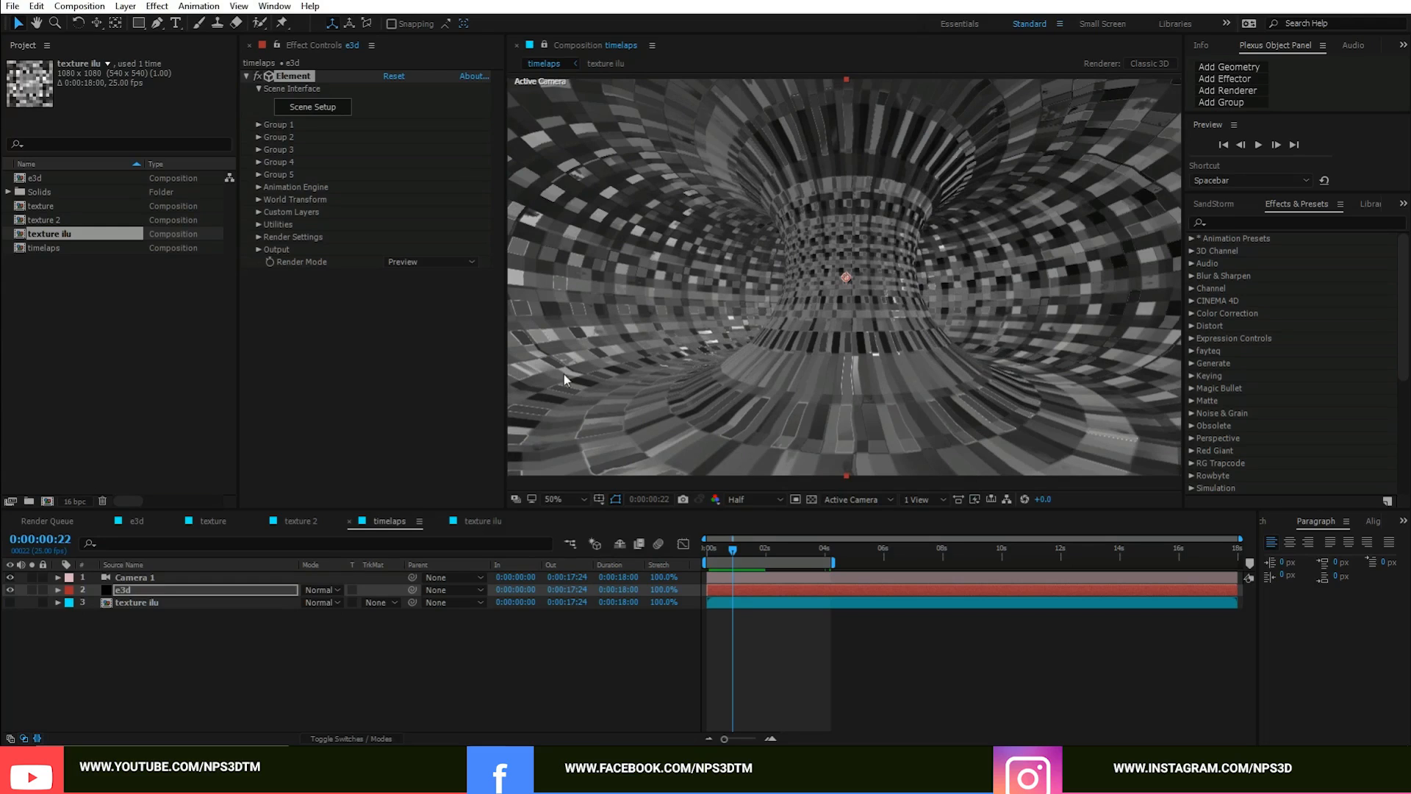
Step: Set Element's Render Mode to Full Render and inspect its Output settings
left_click(413, 263)
left_click(422, 280)
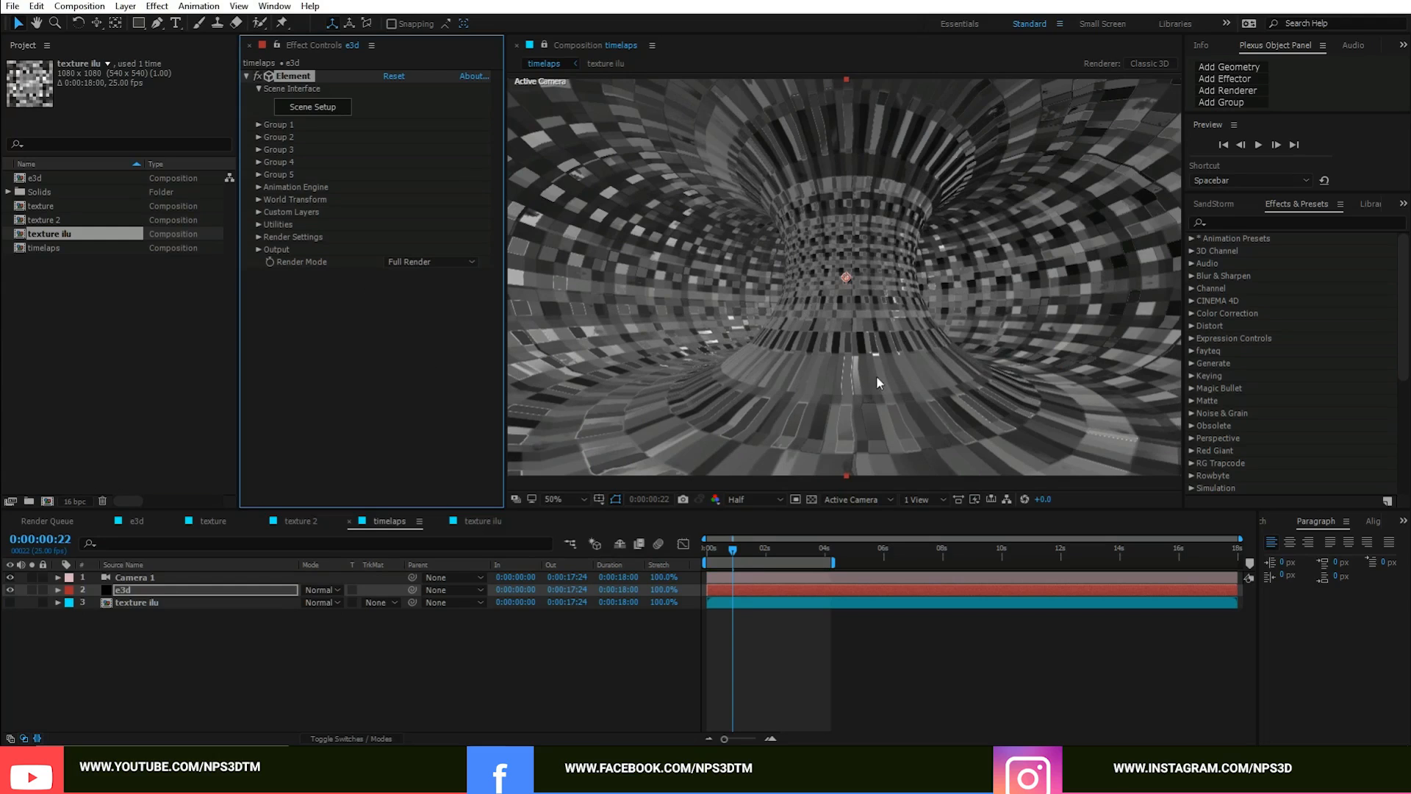
left_click(258, 250)
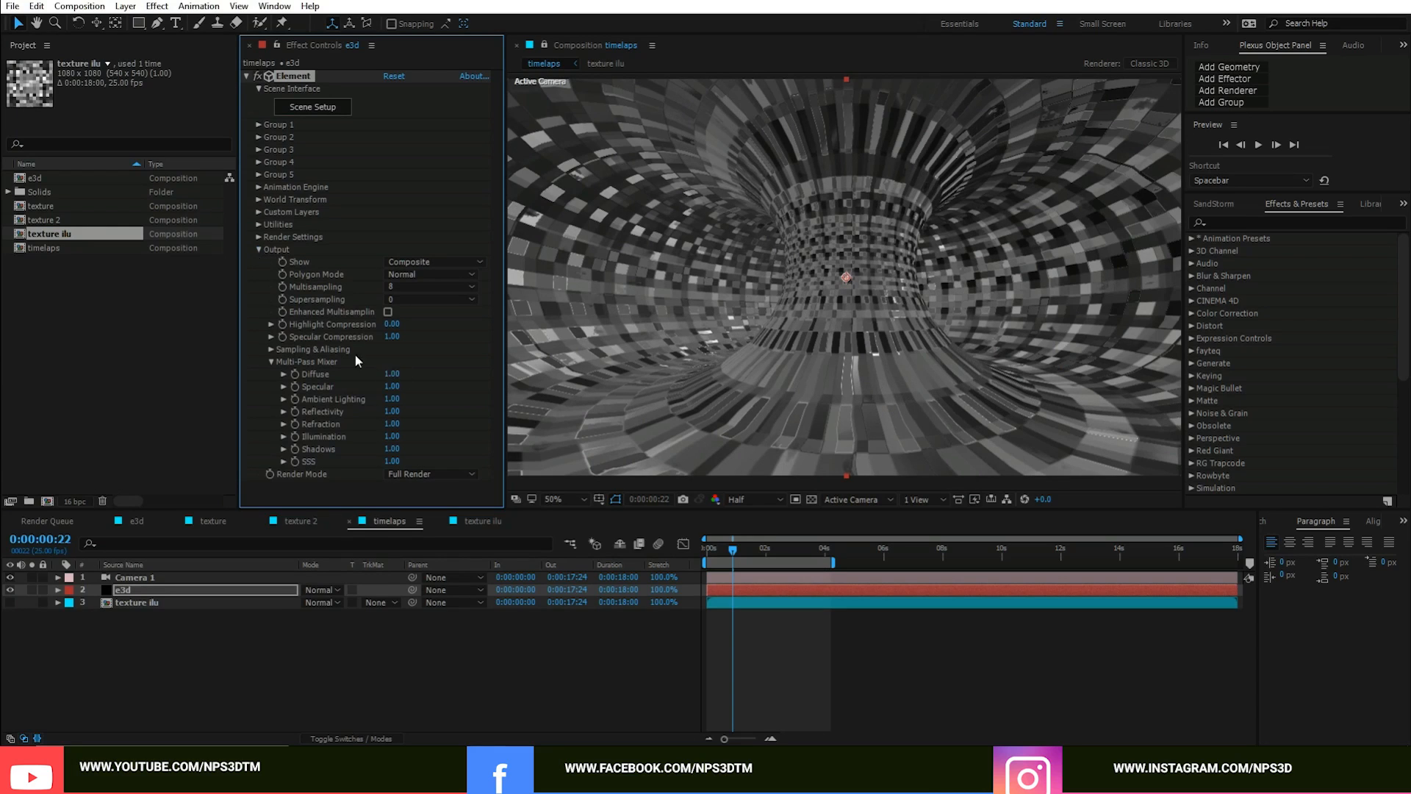
left_click(258, 249)
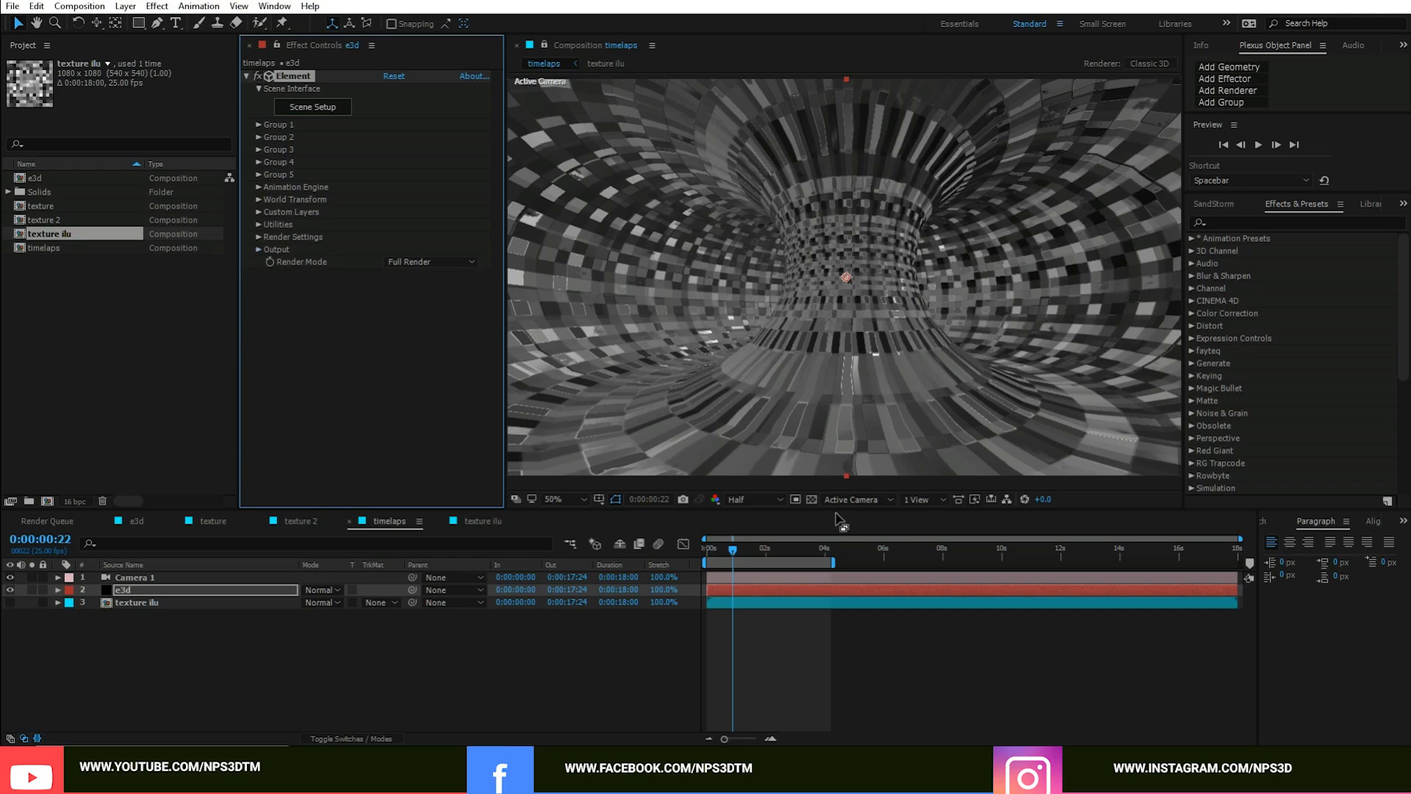
Step: Return Element's Render Mode to Preview and play timelaps from the beginning, stopping at 0:00:02:07
left_click_drag(732, 552, 697, 553)
left_click(466, 262)
left_click(424, 294)
key("space")
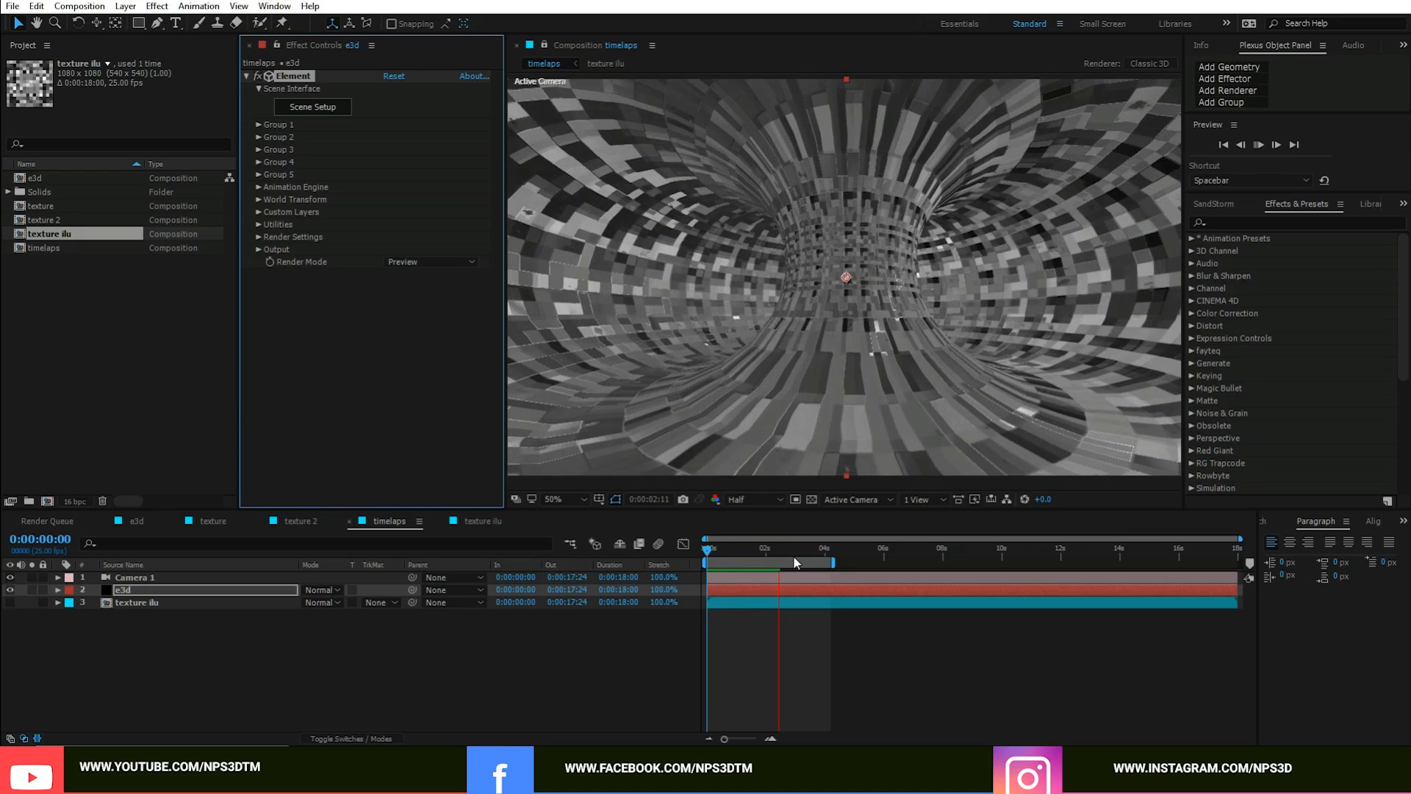
left_click(774, 551)
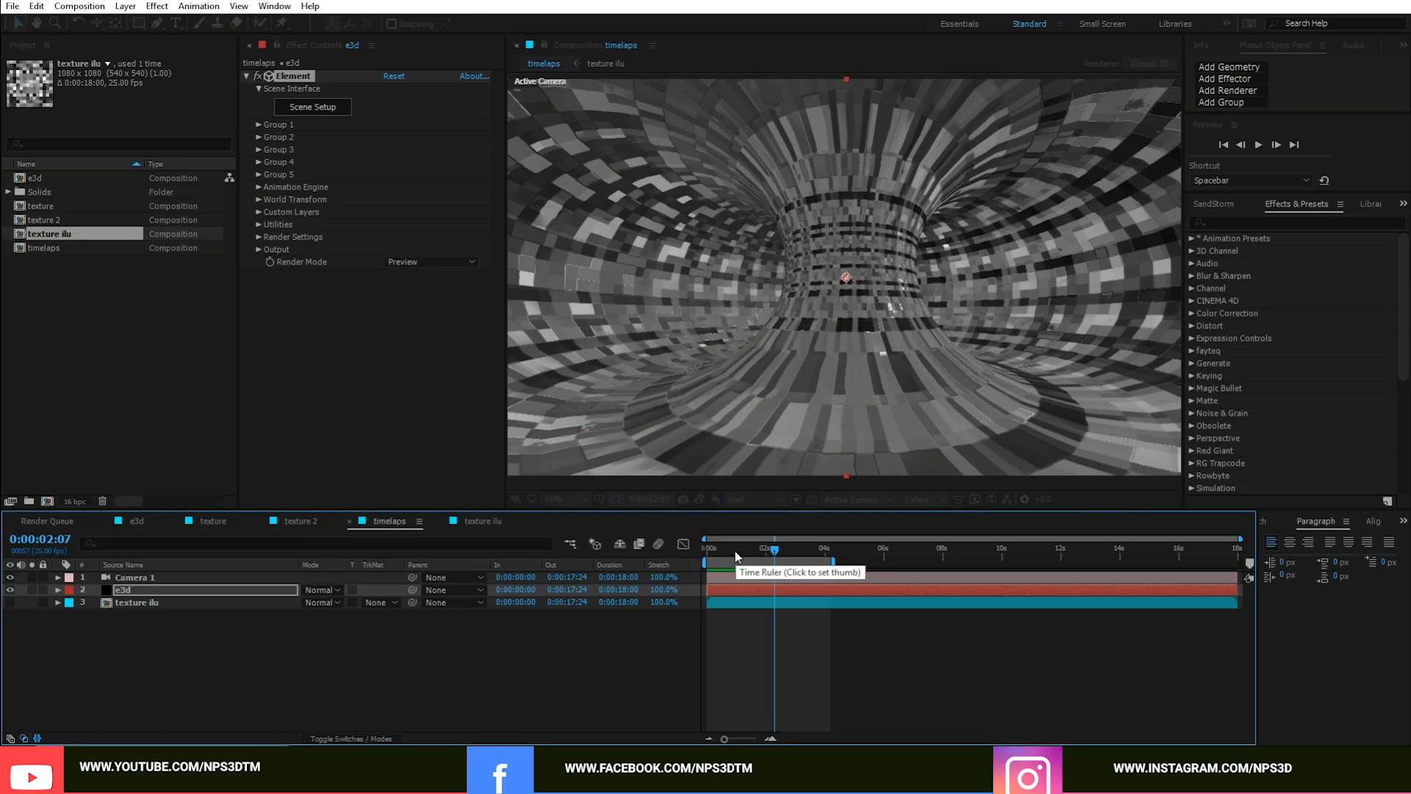
Step: Duplicate the texture ilu composition in the project and open the copy, texture ilu 2
left_click(364, 664)
left_click(166, 606)
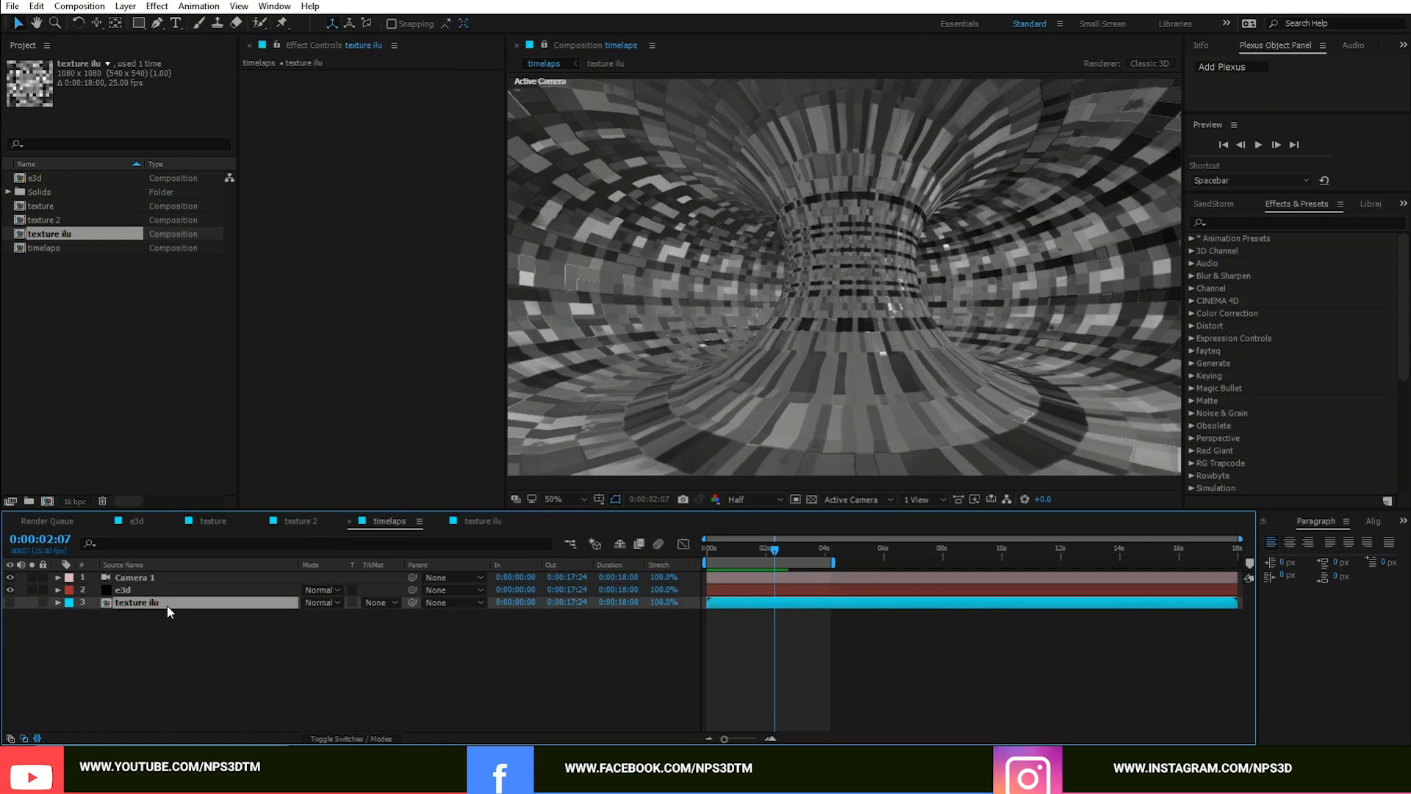
left_click(72, 232)
key("ctrl+d")
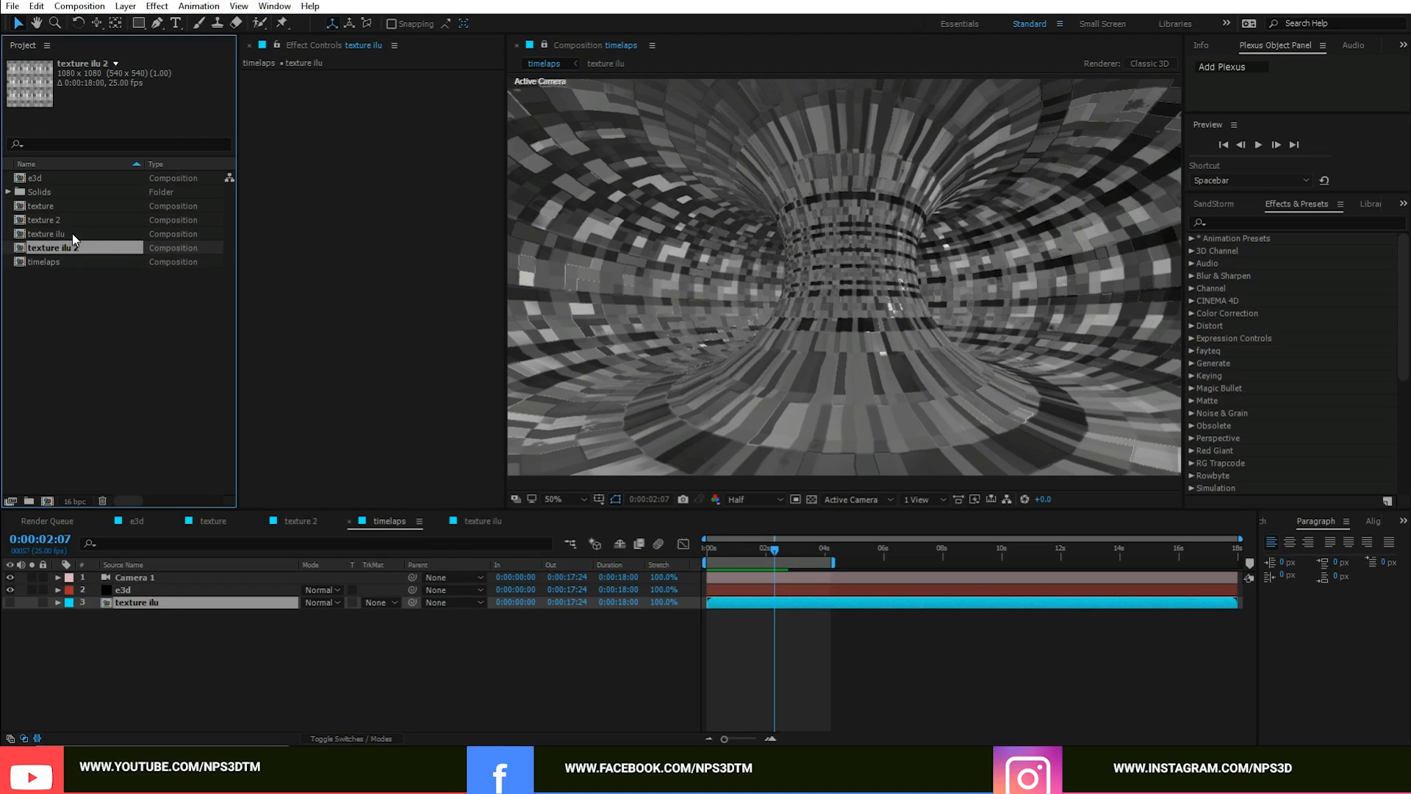
double_click(83, 248)
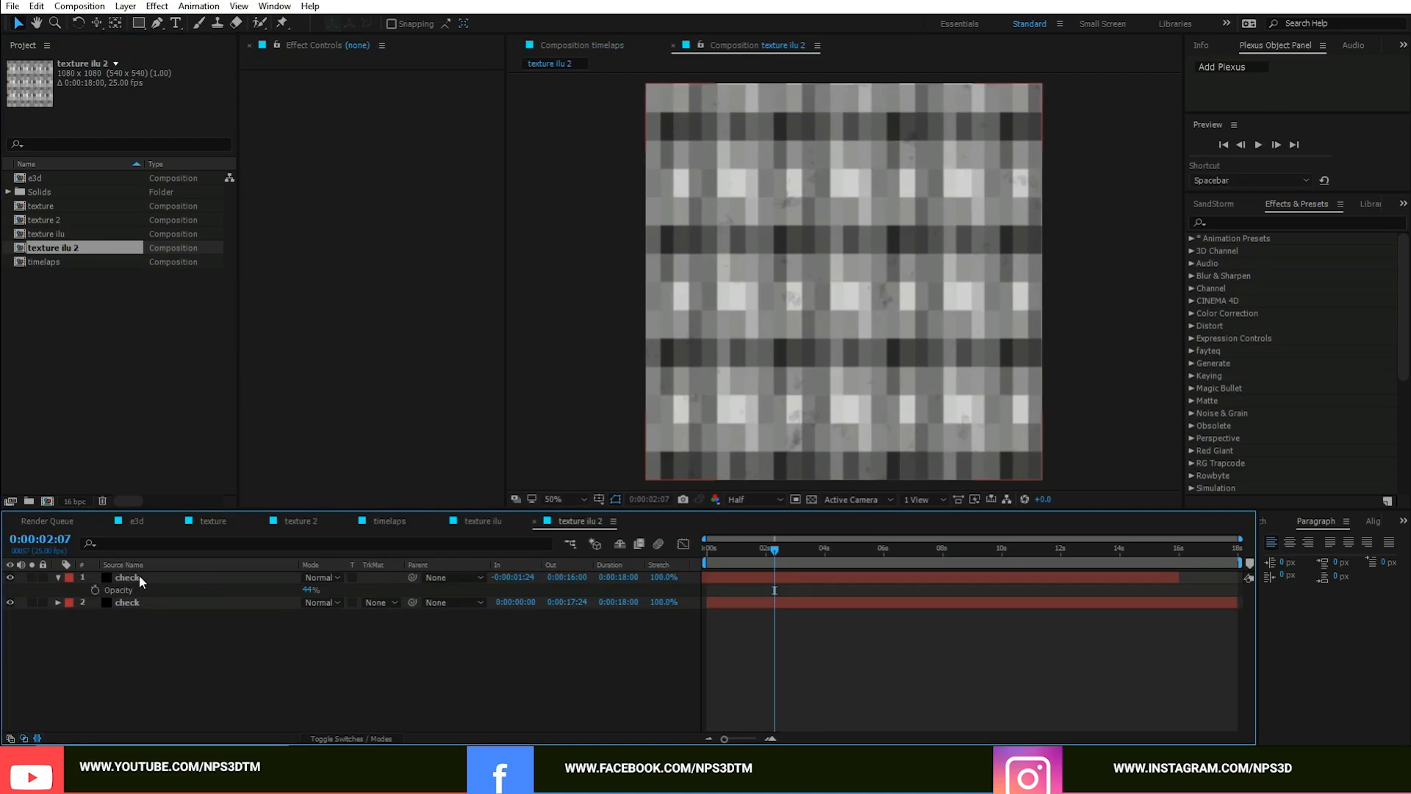
Step: Delete the upper, semi-transparent check layer from texture ilu 2 and compare the composition with texture ilu
left_click(139, 575)
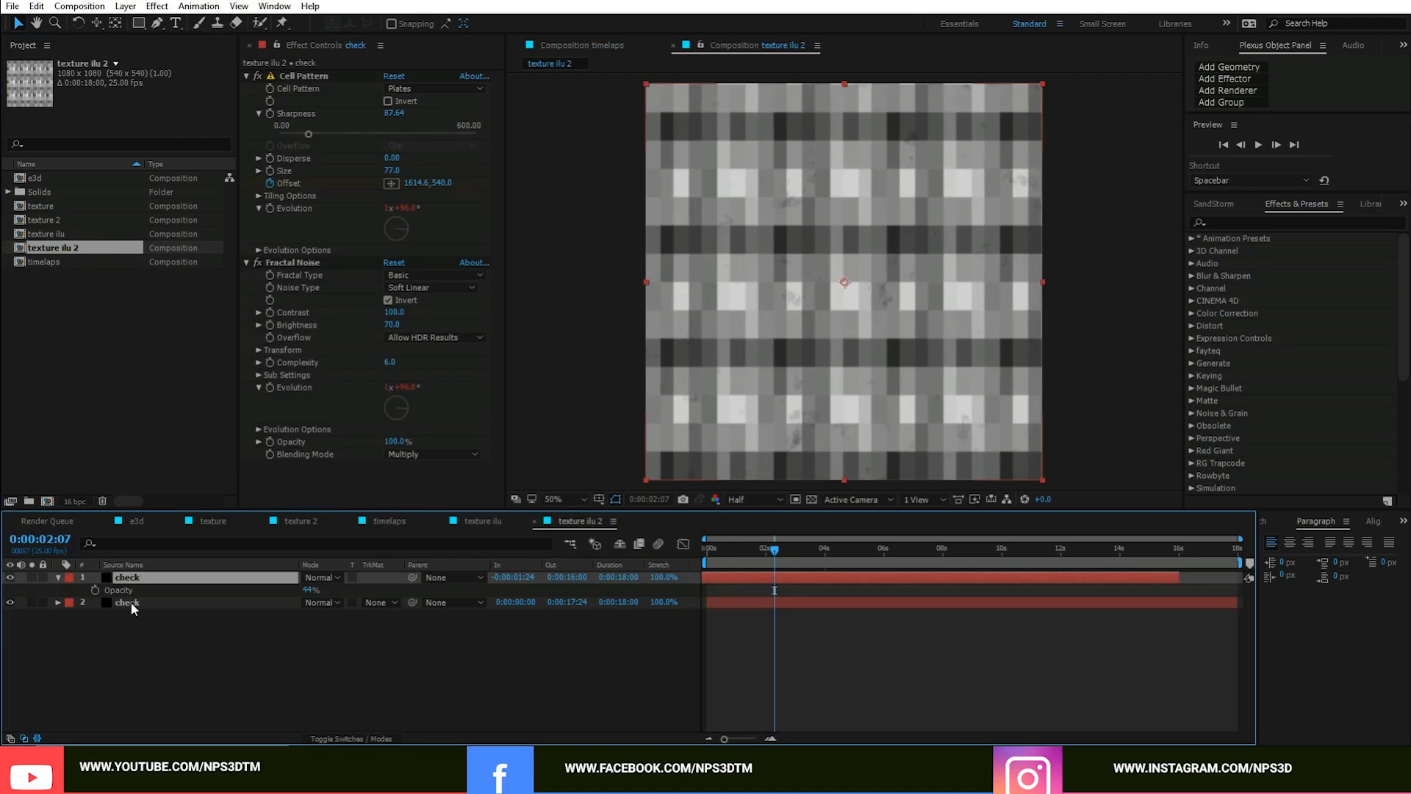
key("Delete")
left_click(165, 579)
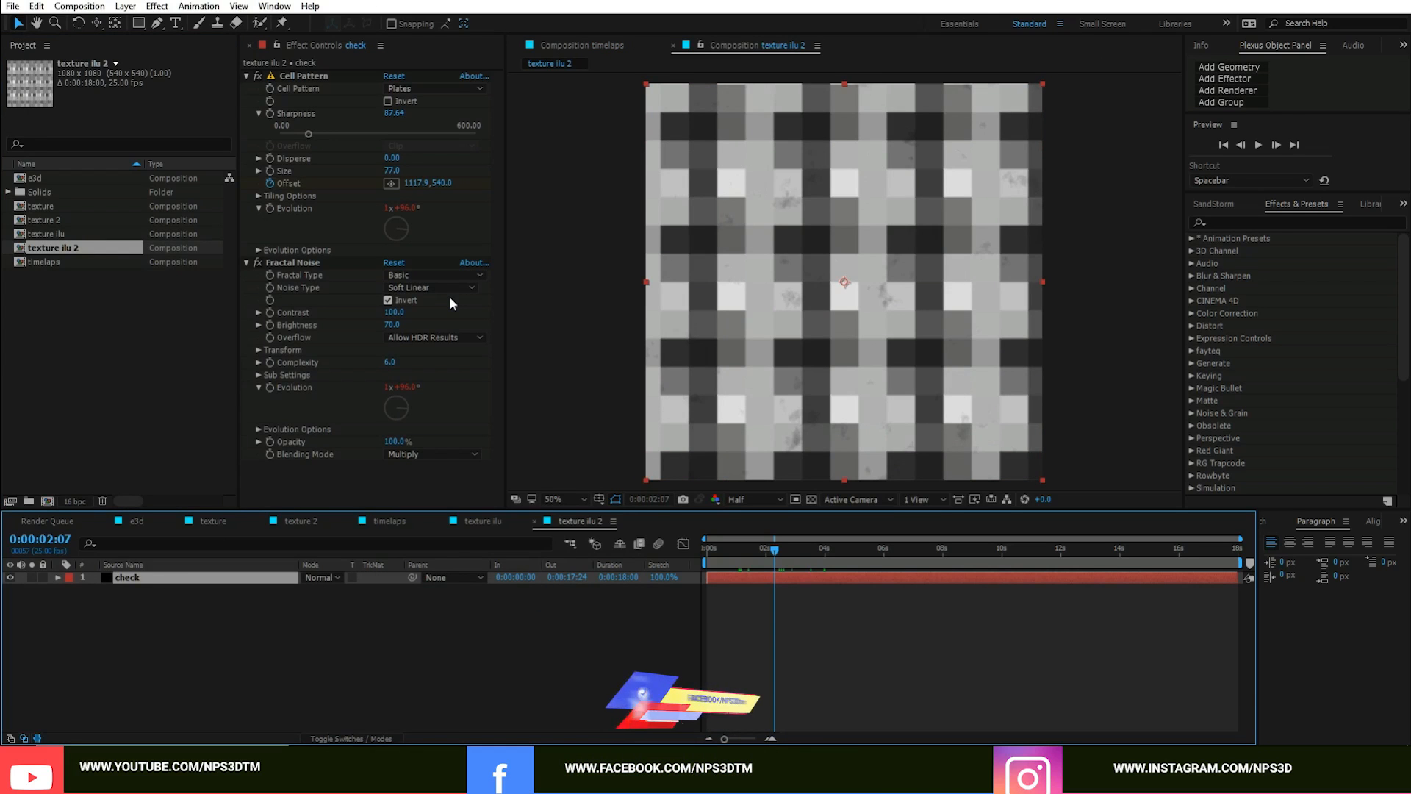
left_click(486, 520)
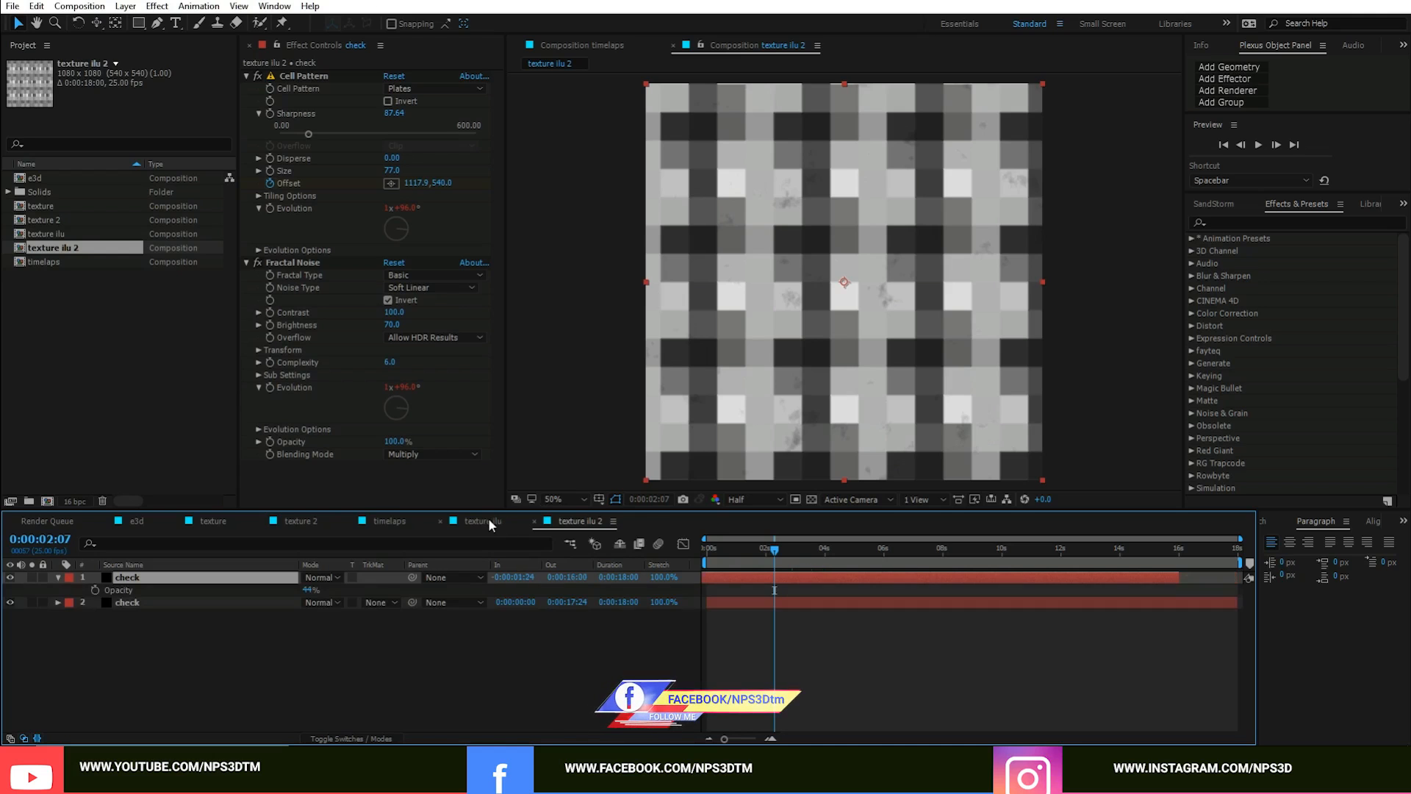
Step: Add texture ilu 2 to timelaps below the texture ilu layer and hide it
left_click(400, 521)
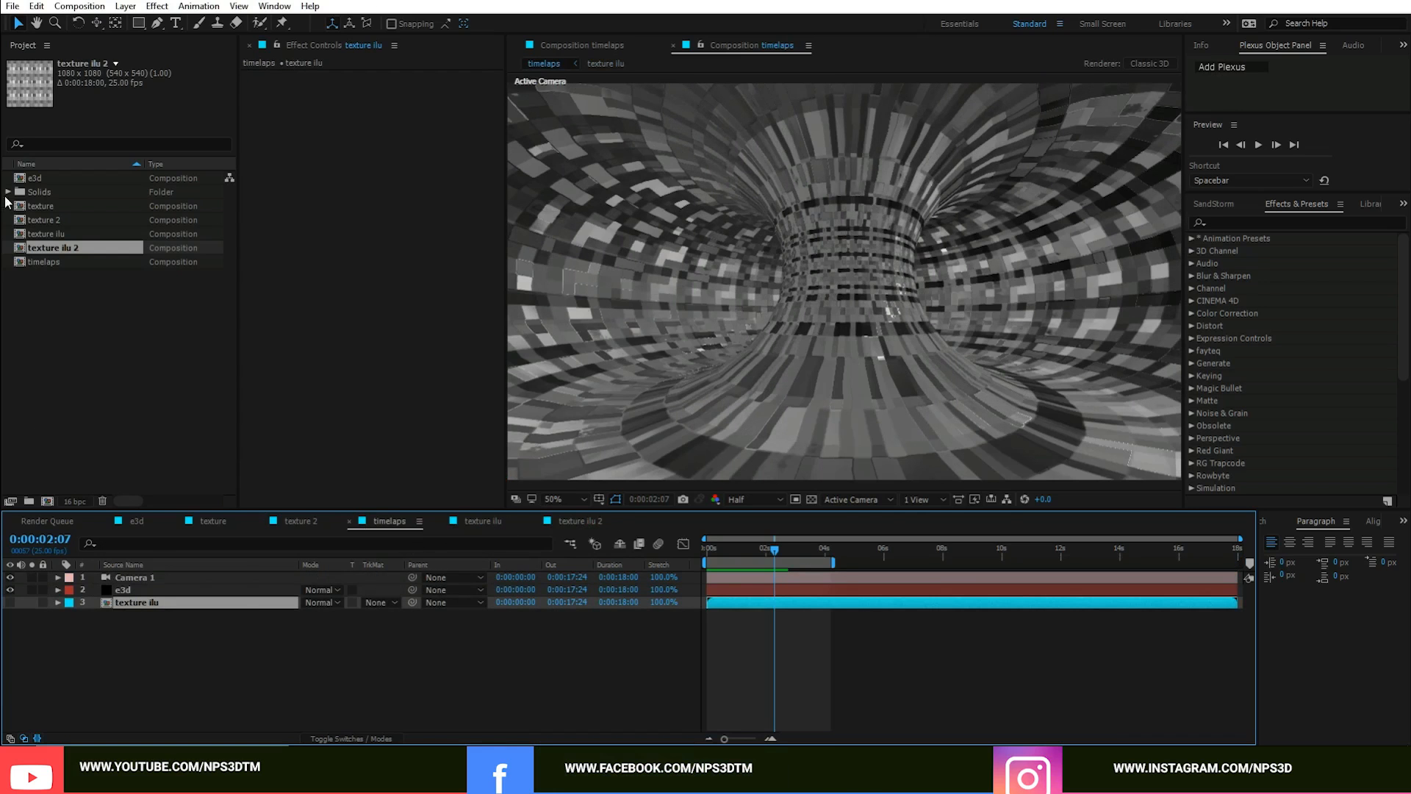
left_click_drag(70, 249, 42, 623)
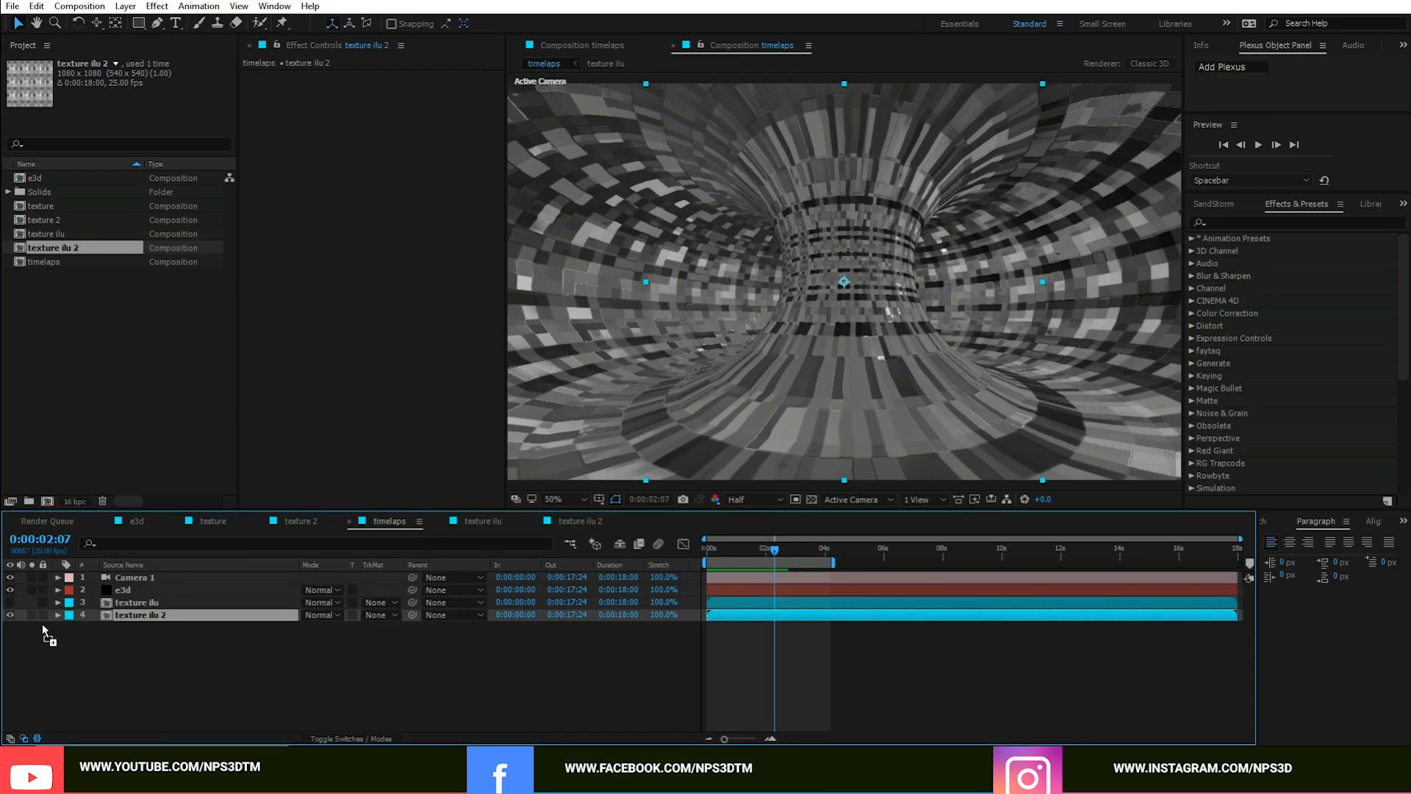
left_click(18, 624)
left_click(11, 615)
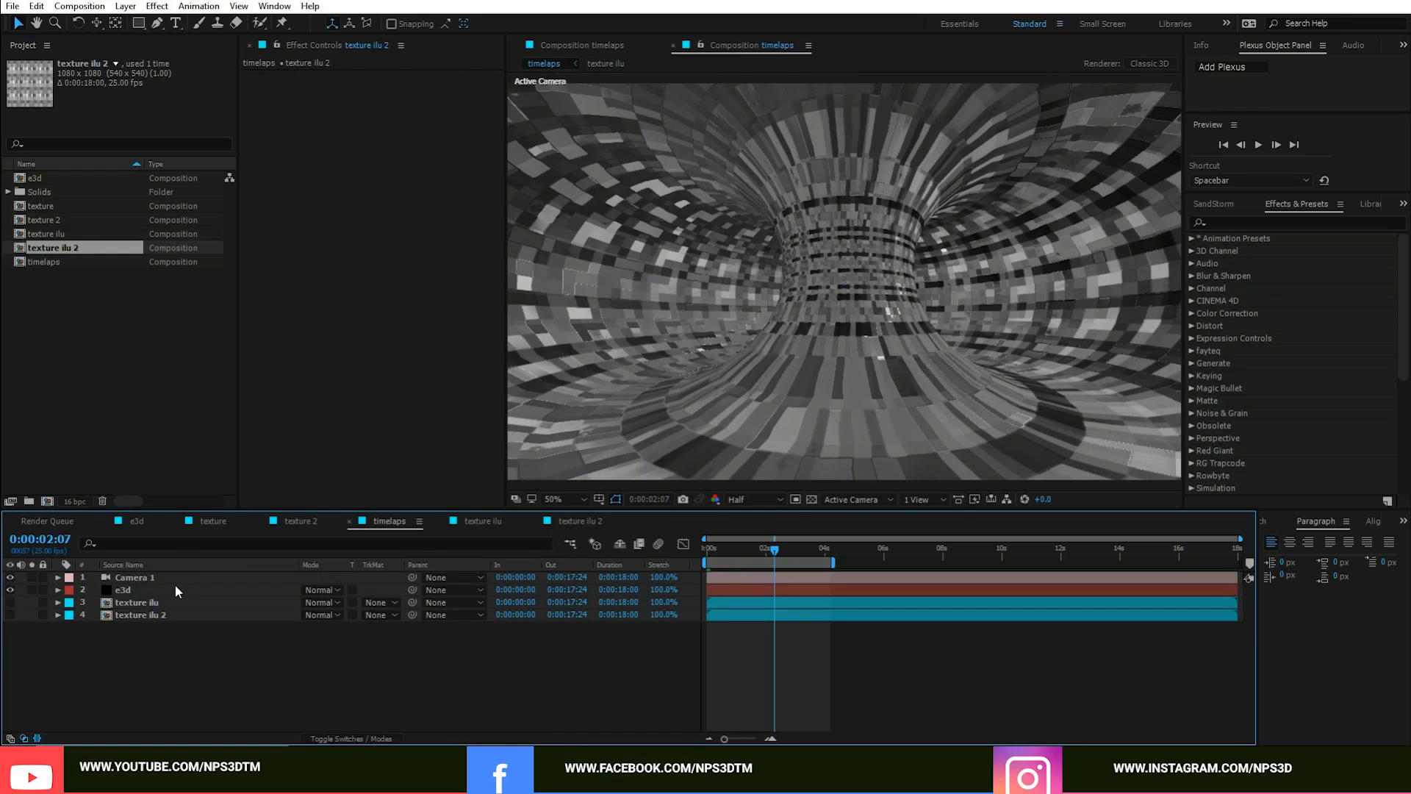
Step: In the e3d layer's Element custom texture maps, set Layer 2 to texture ilu 2
left_click(175, 589)
left_click(258, 211)
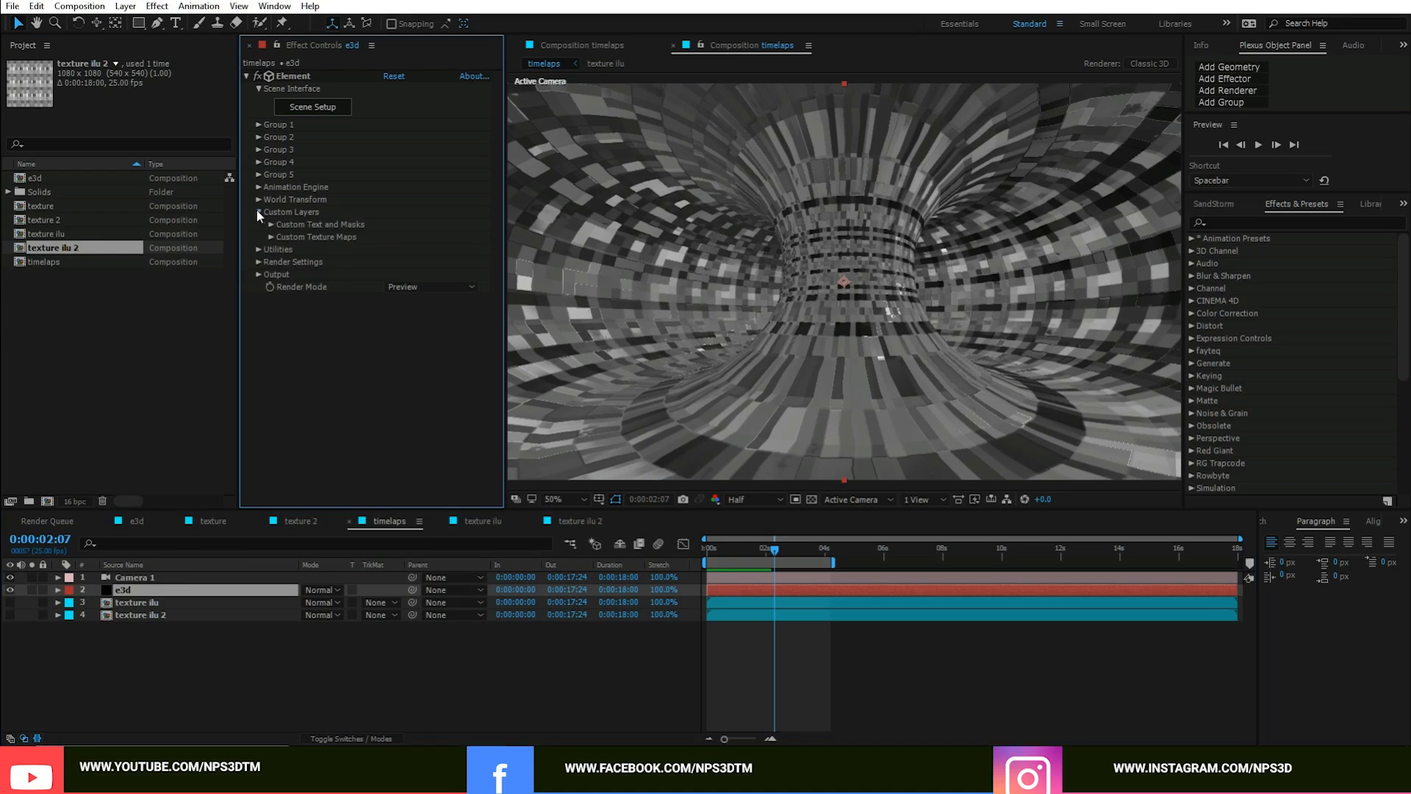
left_click(272, 236)
left_click(433, 274)
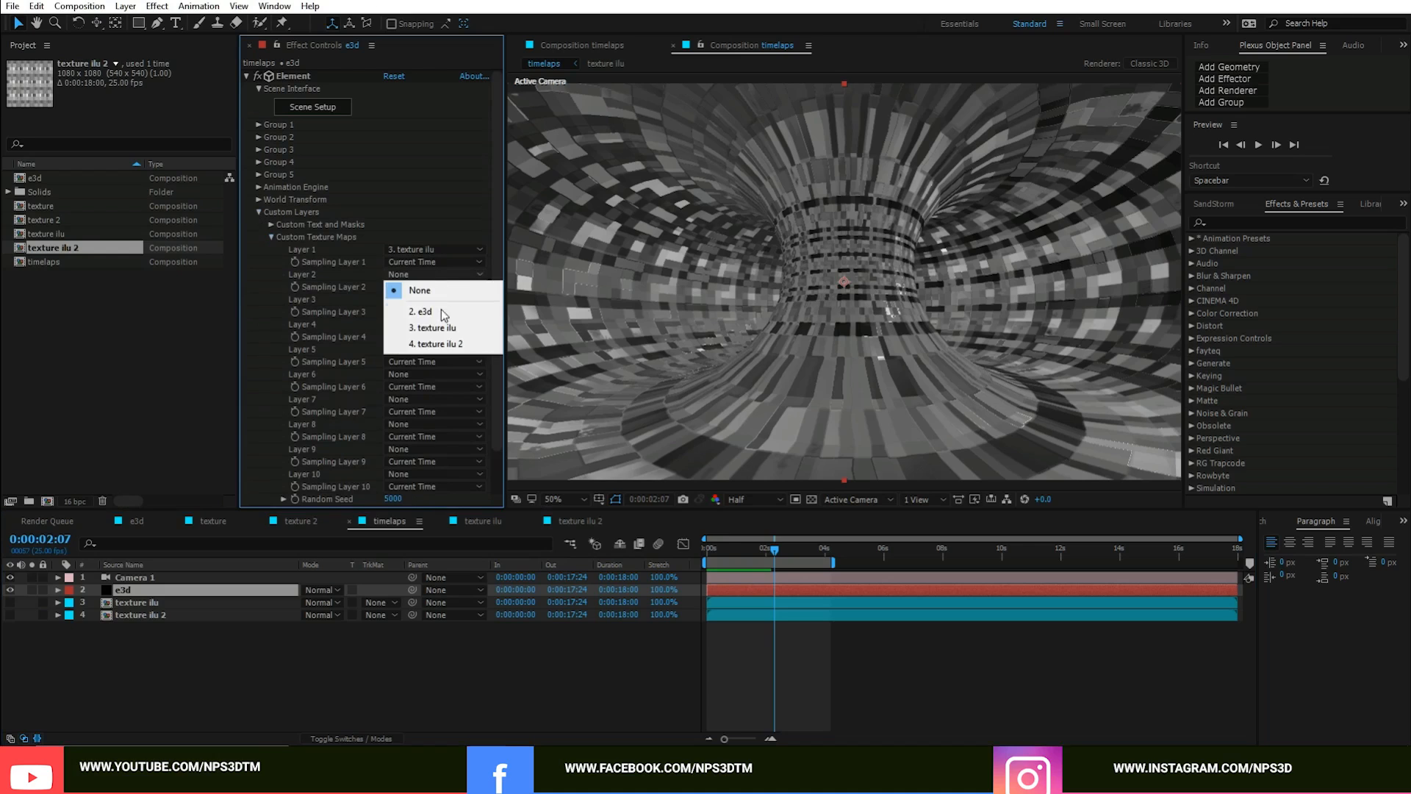
left_click(446, 346)
left_click(262, 211)
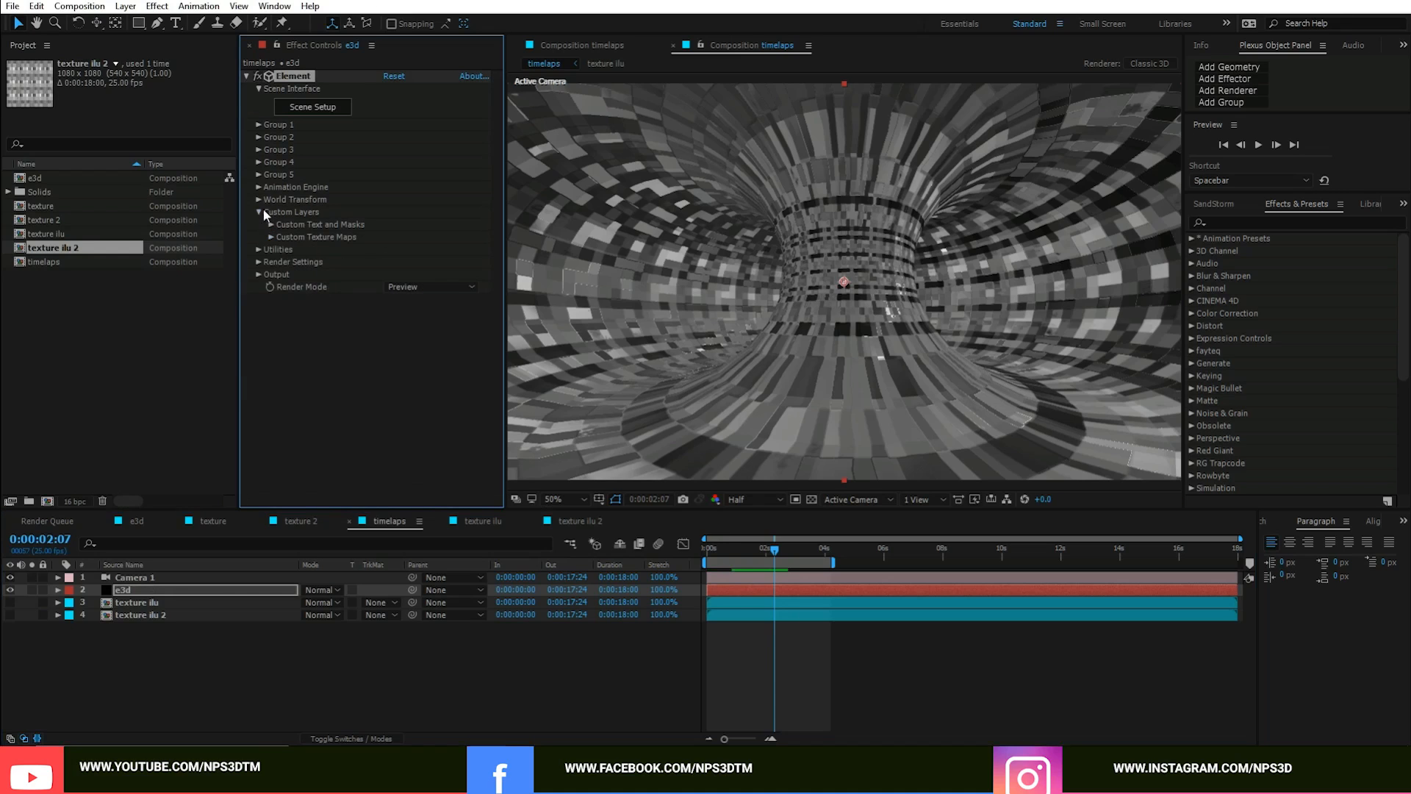
Step: Open the Element scene and duplicate the Torus Model within its group folder
left_click(314, 110)
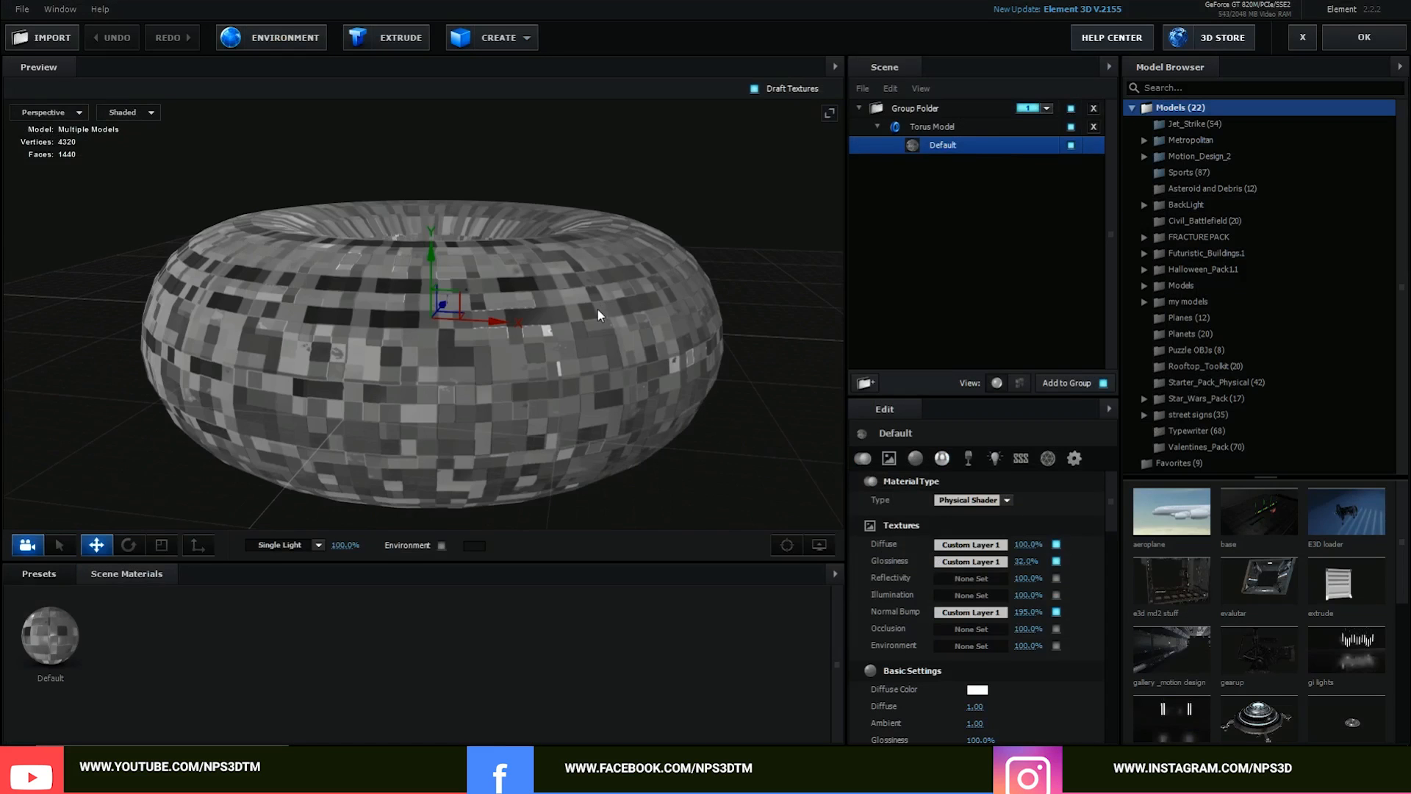
left_click_drag(598, 310, 598, 295)
right_click(977, 127)
left_click(948, 181)
right_click(946, 125)
left_click(993, 193)
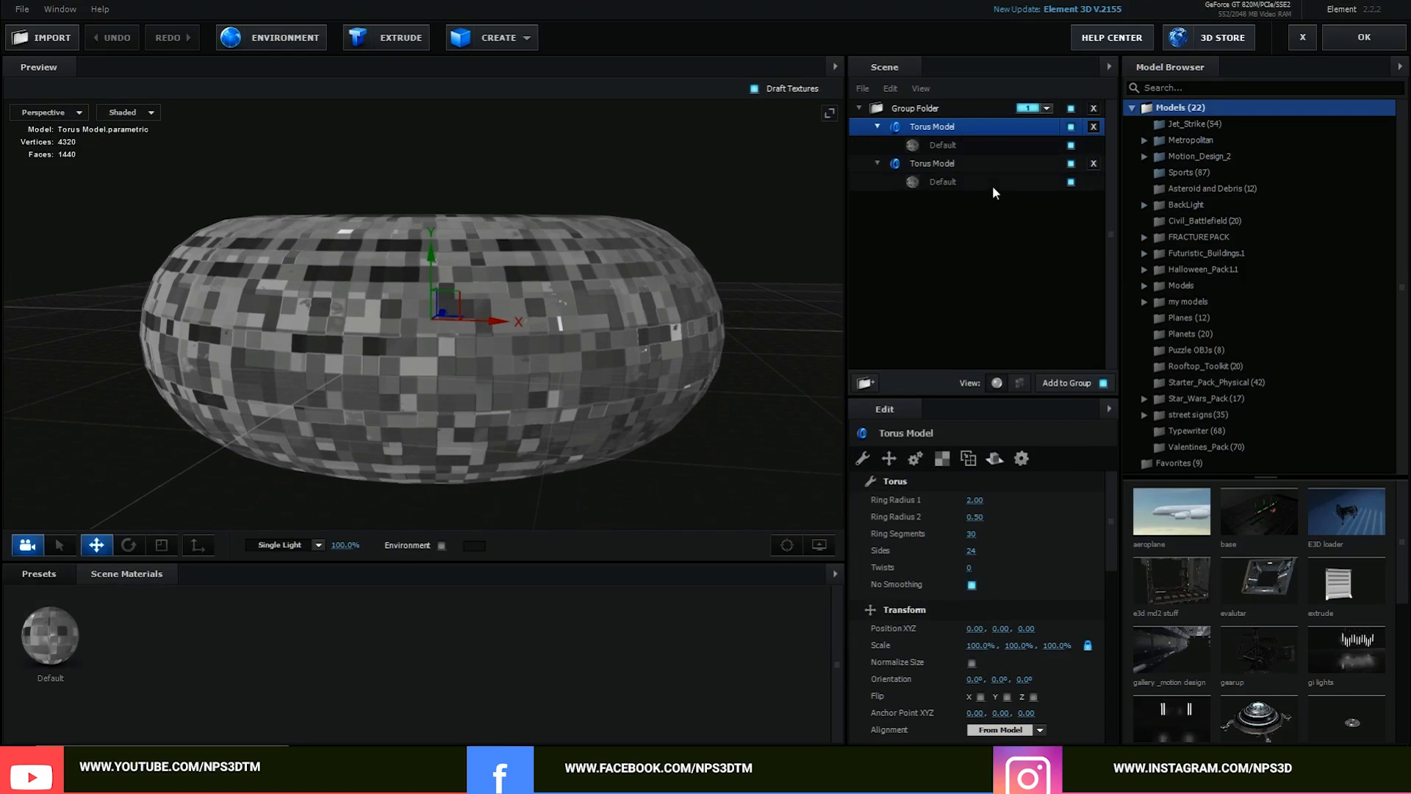
Step: Duplicate the Default scene material and assign the copy to the upper Torus Model in the group folder
right_click(38, 636)
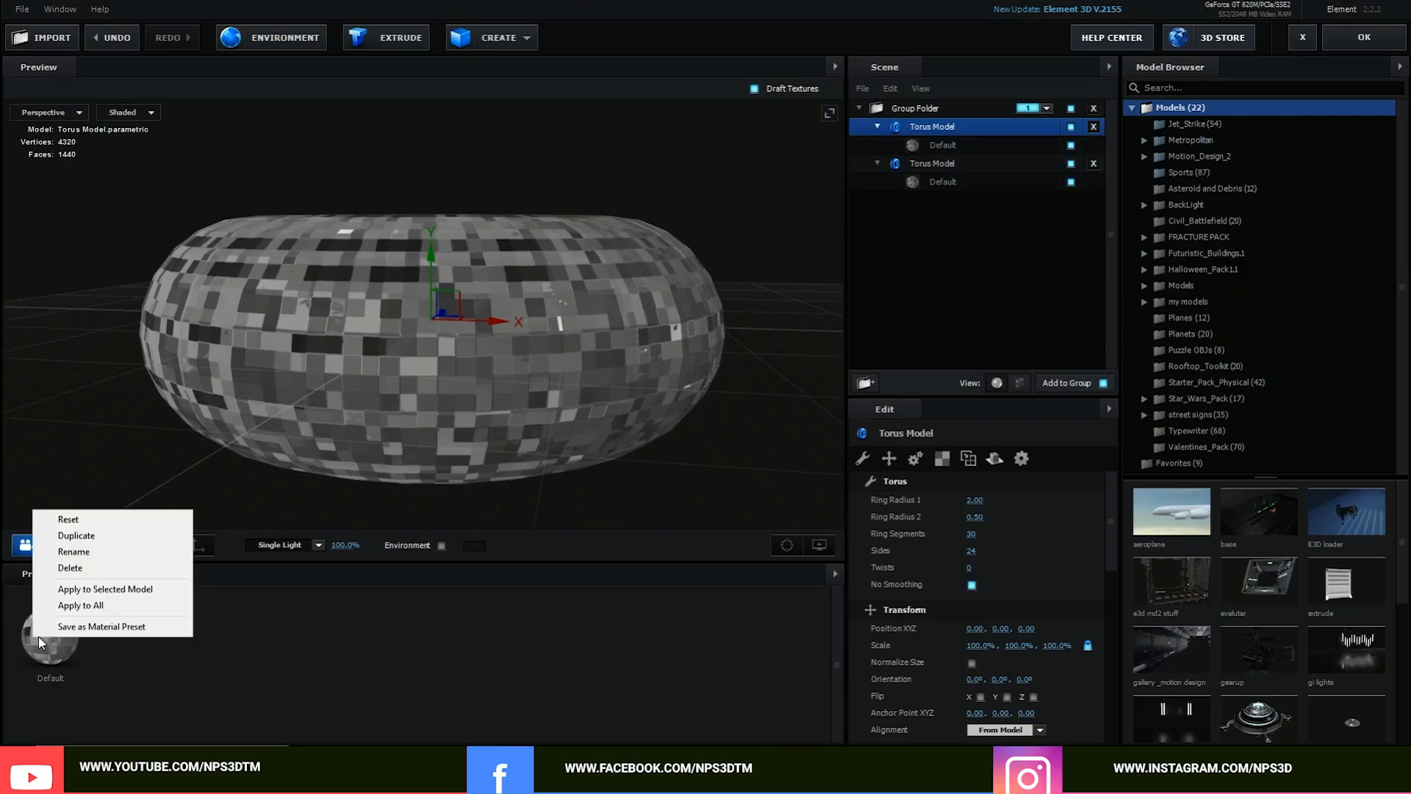
left_click(95, 536)
left_click_drag(129, 632, 934, 144)
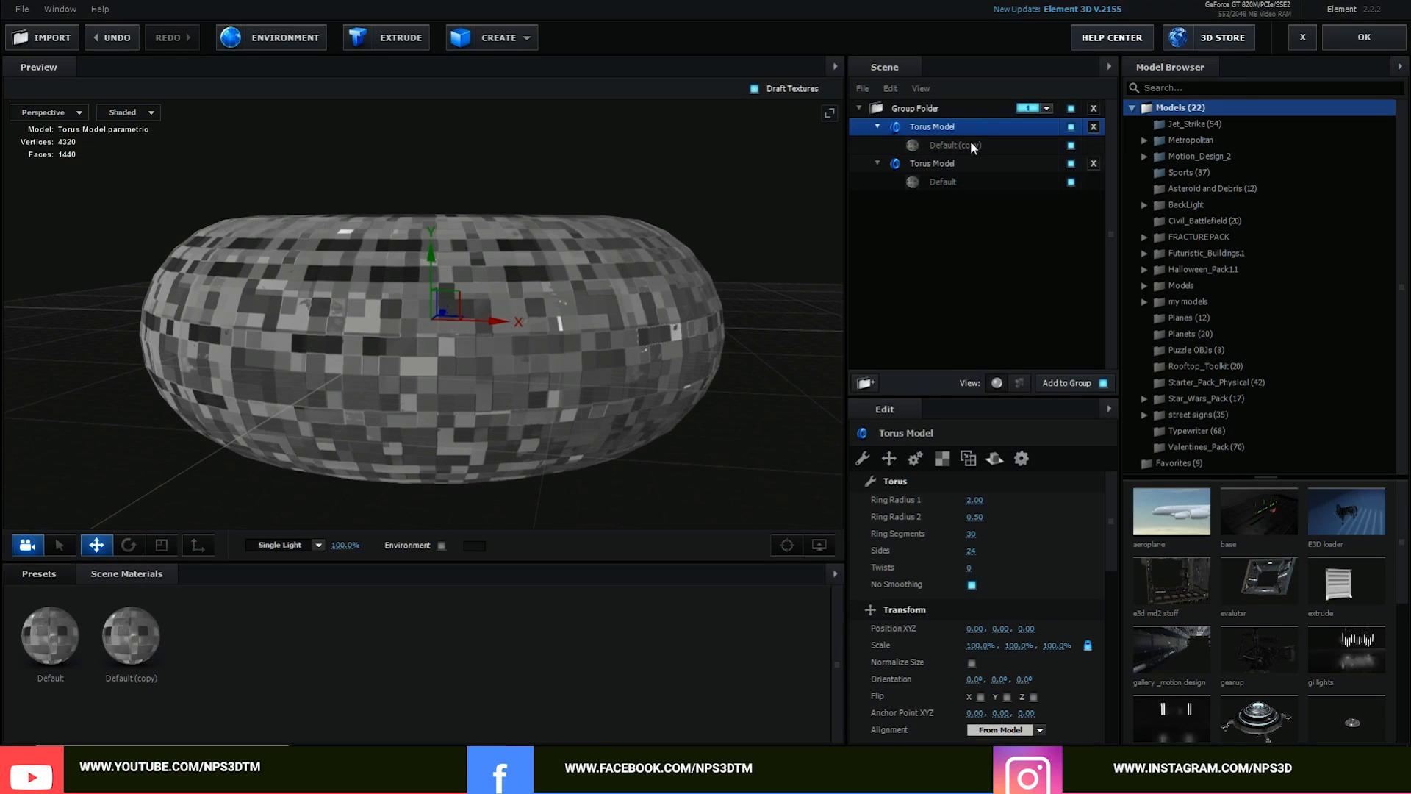
Step: Rename the upper Torus Model as time laps
double_click(933, 127)
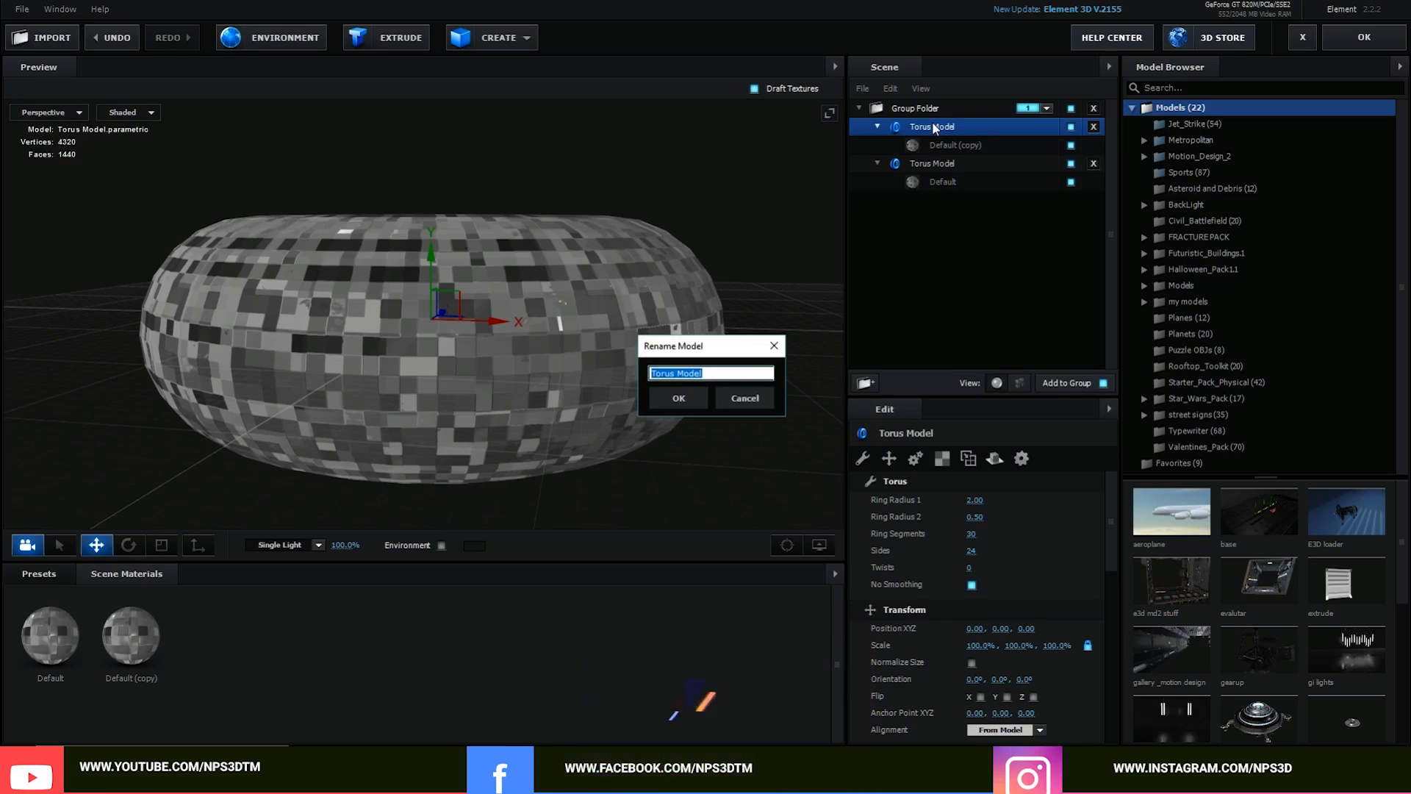
type("time laps")
key("Return")
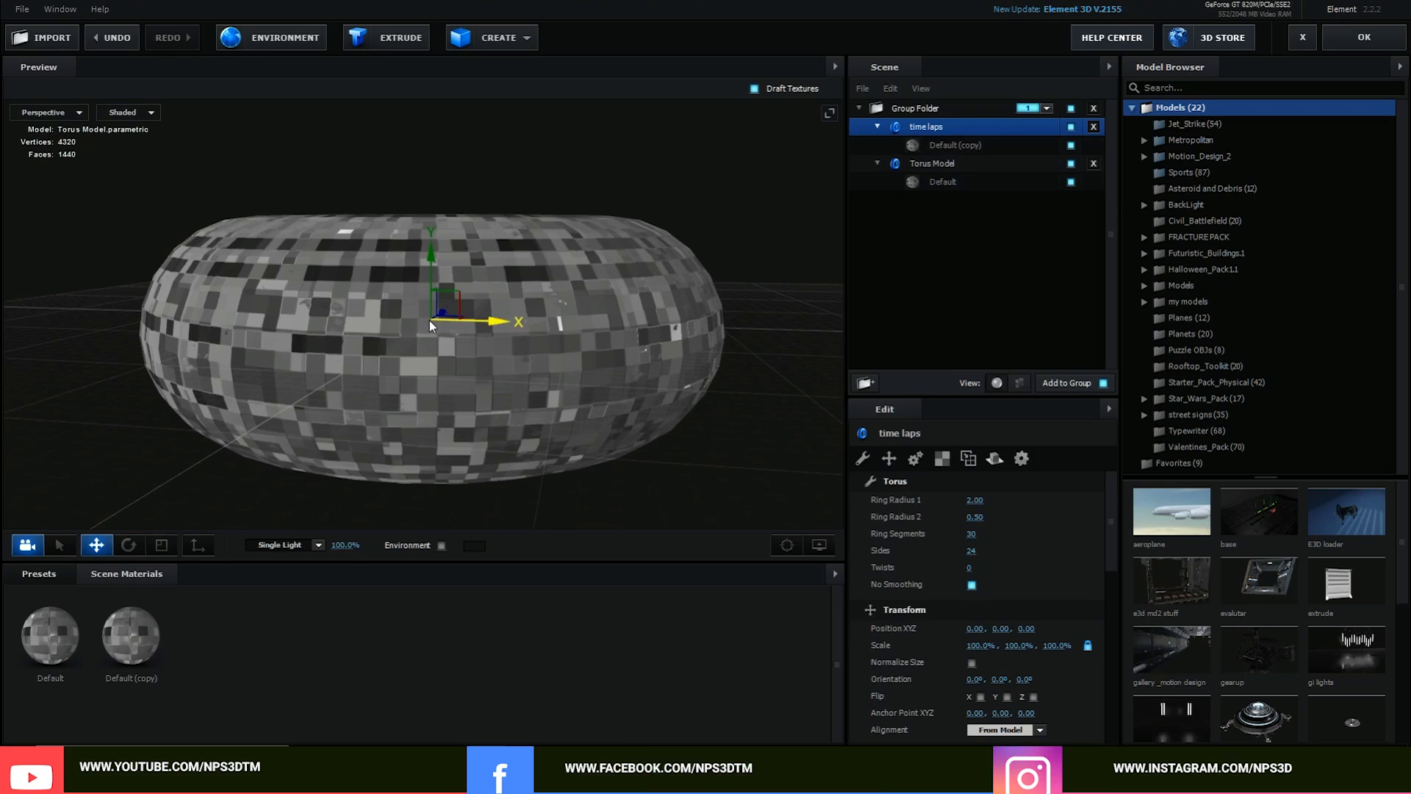
Step: Scale the time laps torus down uniformly to 91.5%, comparing it against Torus Model, and hide Torus Model
key("r")
left_click_drag(434, 318, 426, 320)
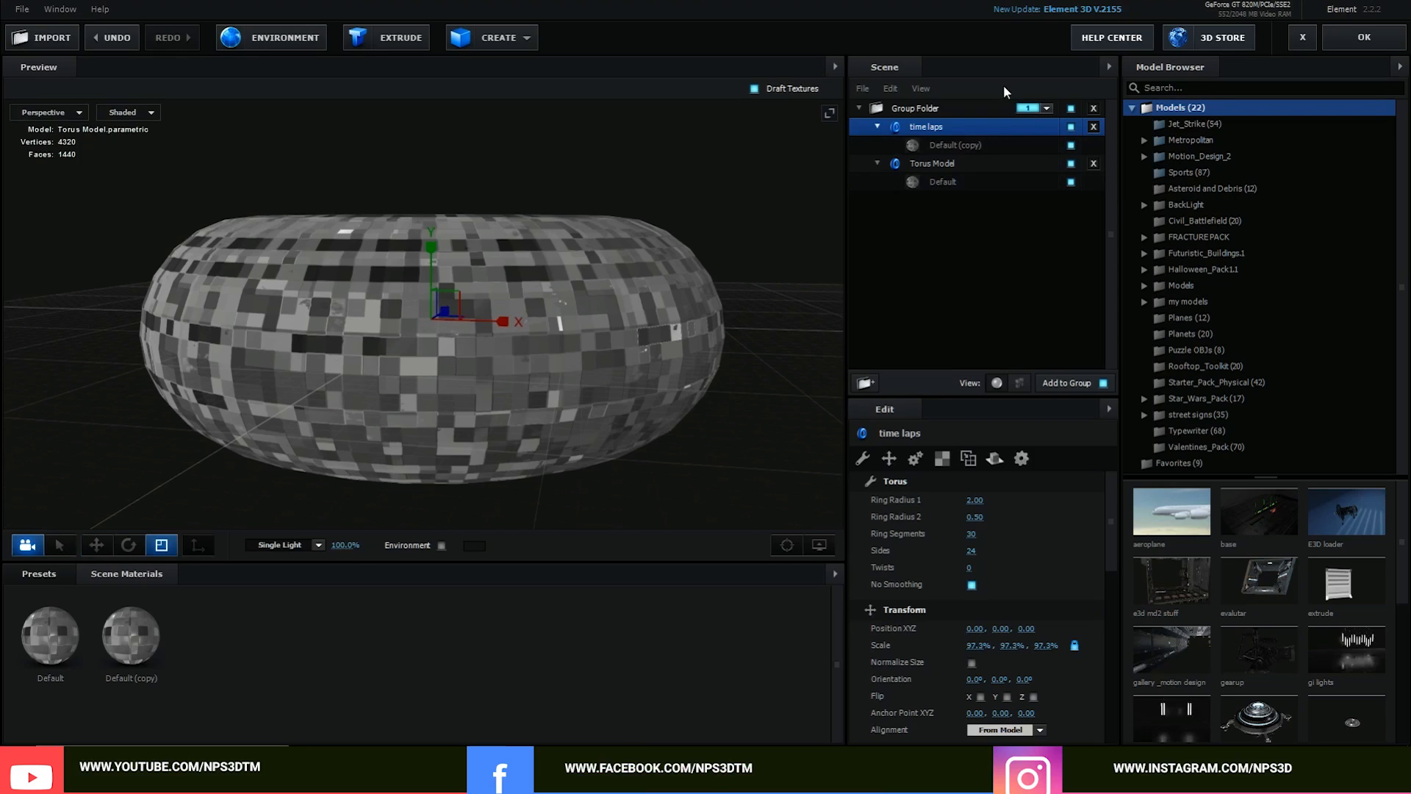
left_click(1071, 165)
left_click(1070, 166)
left_click(1070, 166)
left_click(1070, 166)
left_click_drag(432, 316, 423, 321)
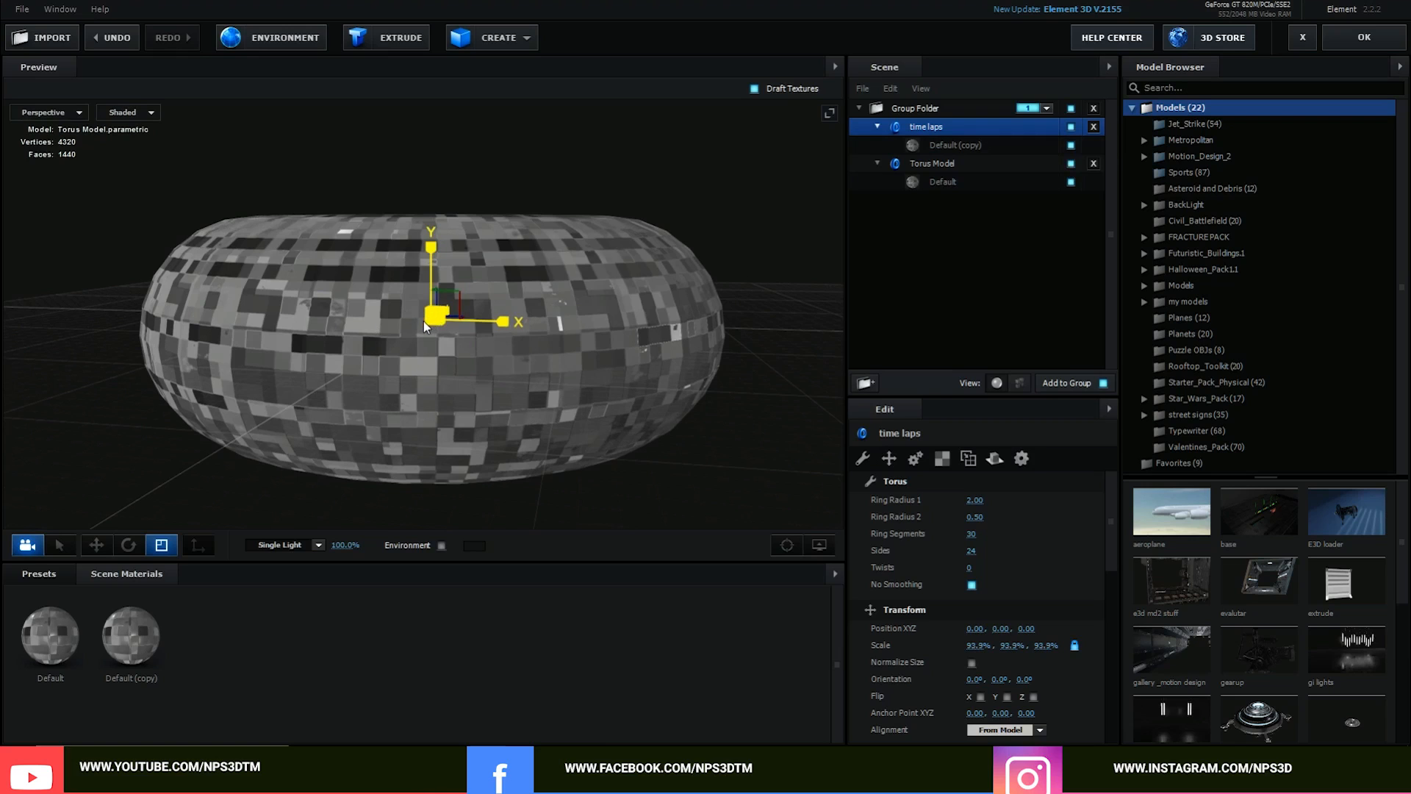
left_click(1071, 166)
left_click(1071, 165)
left_click(1071, 165)
left_click(1071, 165)
left_click(1071, 163)
left_click_drag(757, 304, 740, 346)
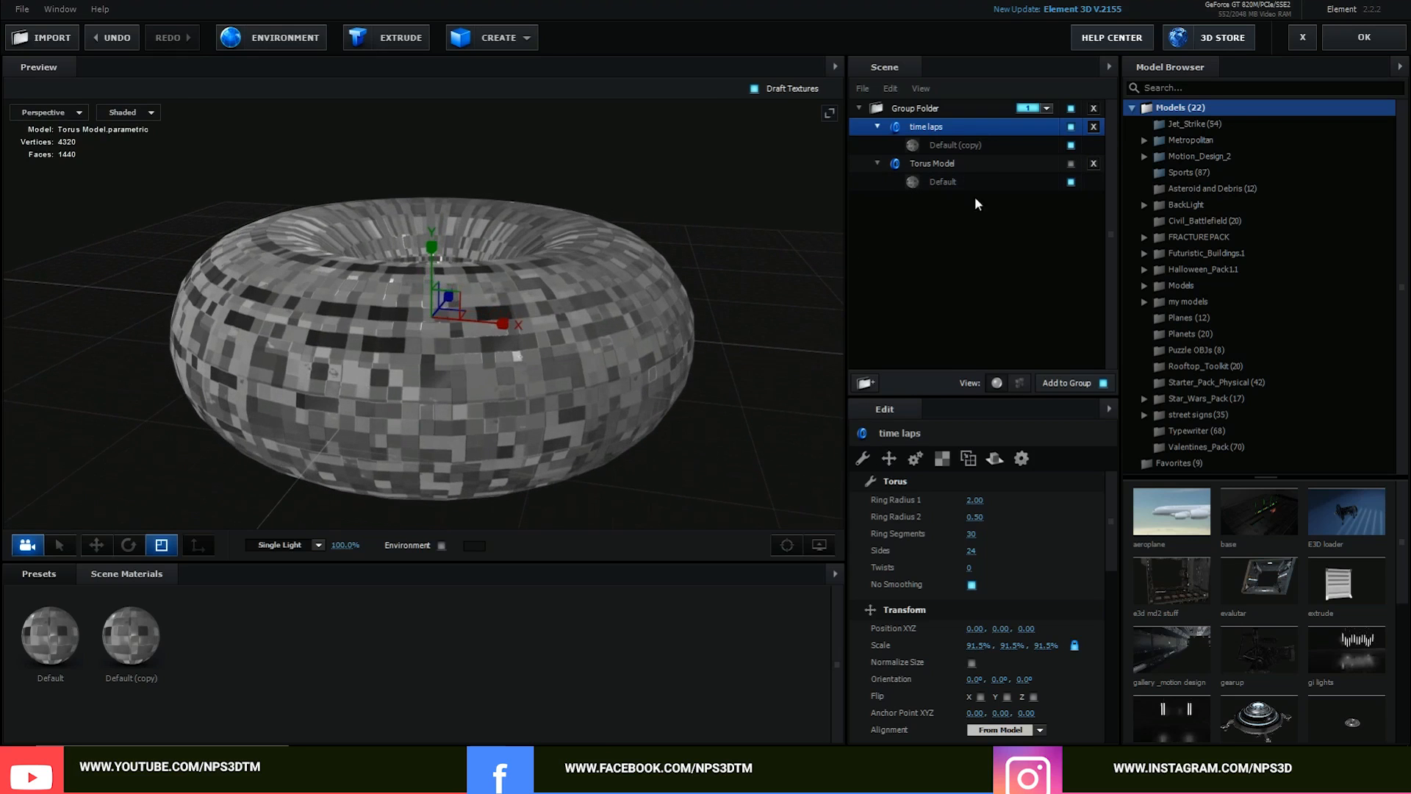
Step: Set the Diffuse and Glossiness textures of the Default (copy) material to Custom Layer 2 [texture ilu 2]
left_click(965, 146)
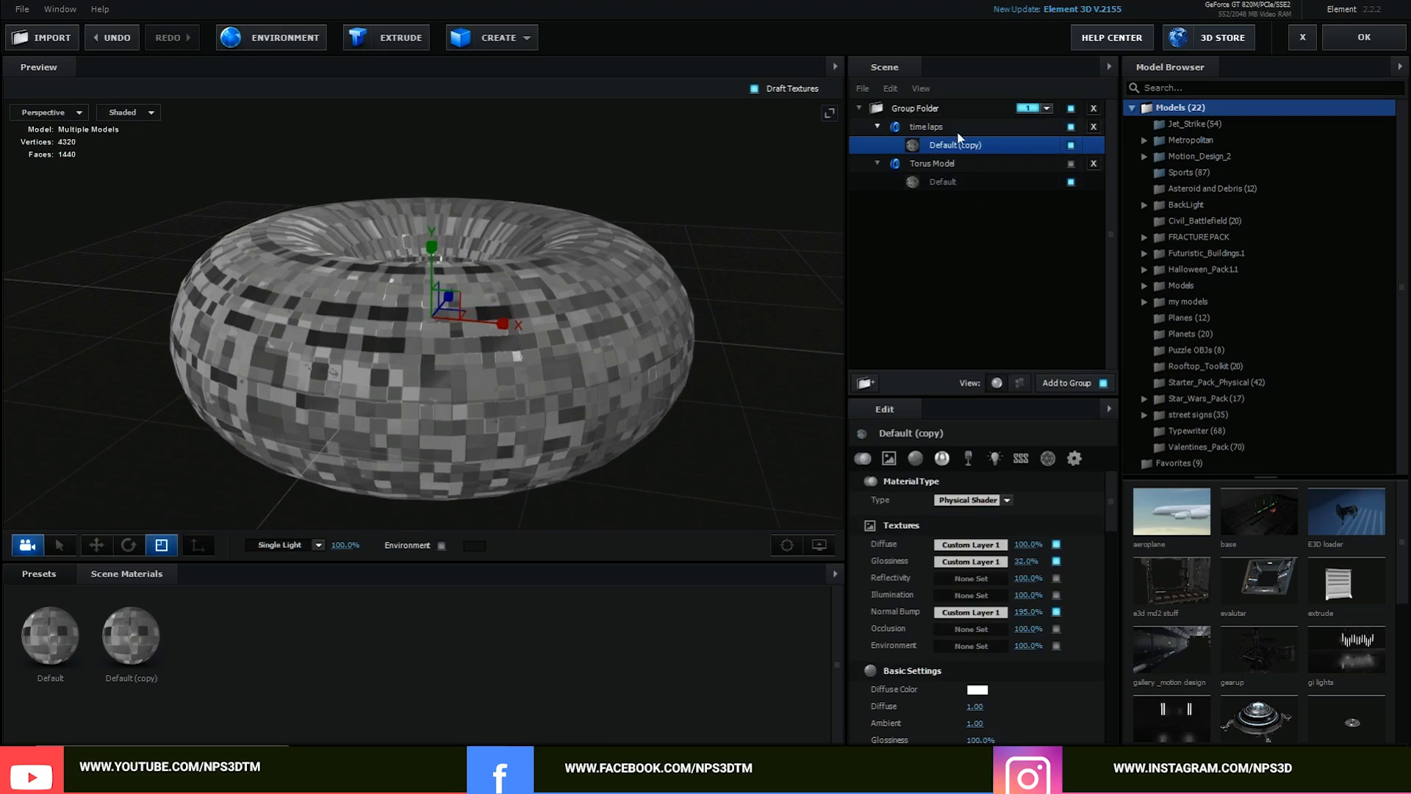
left_click(970, 545)
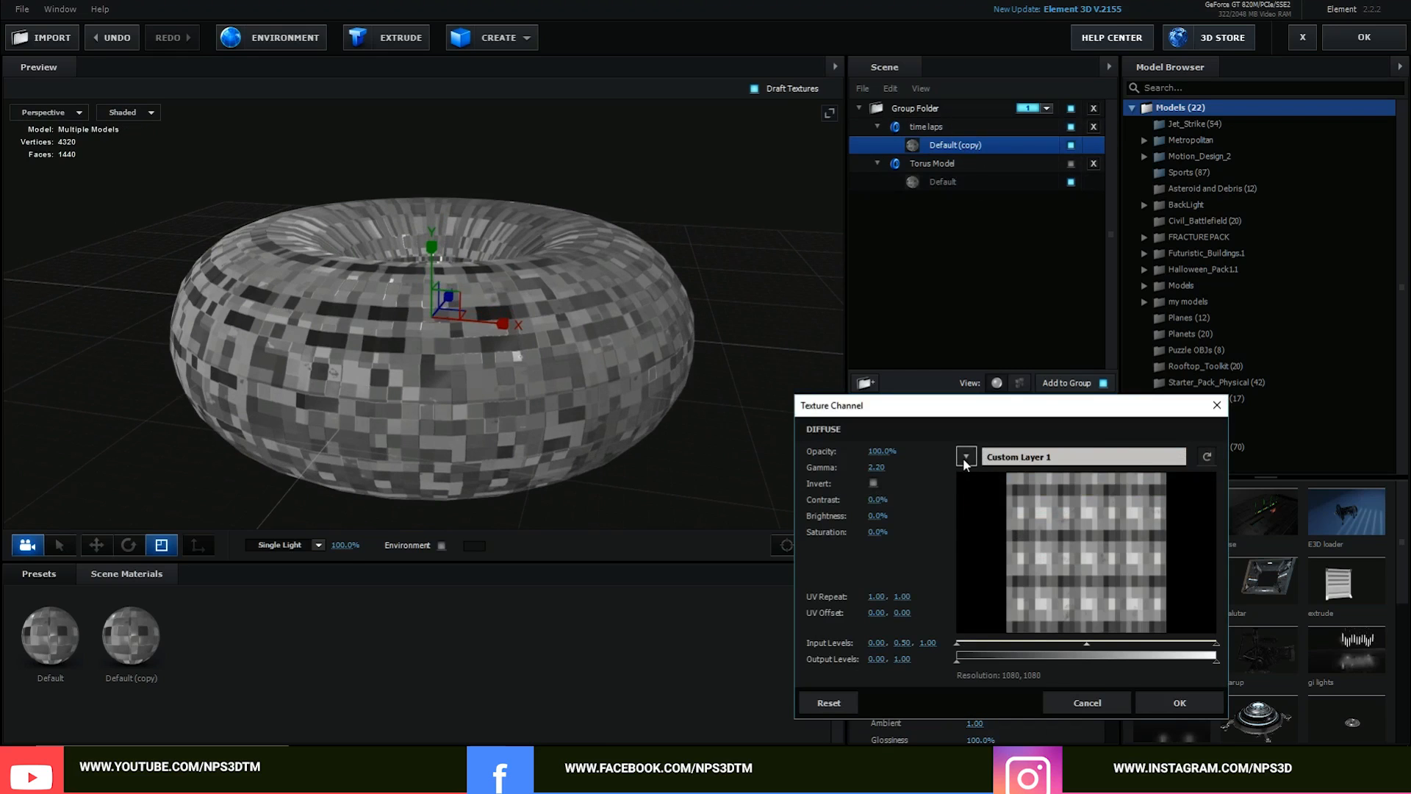
left_click(965, 457)
left_click(1016, 494)
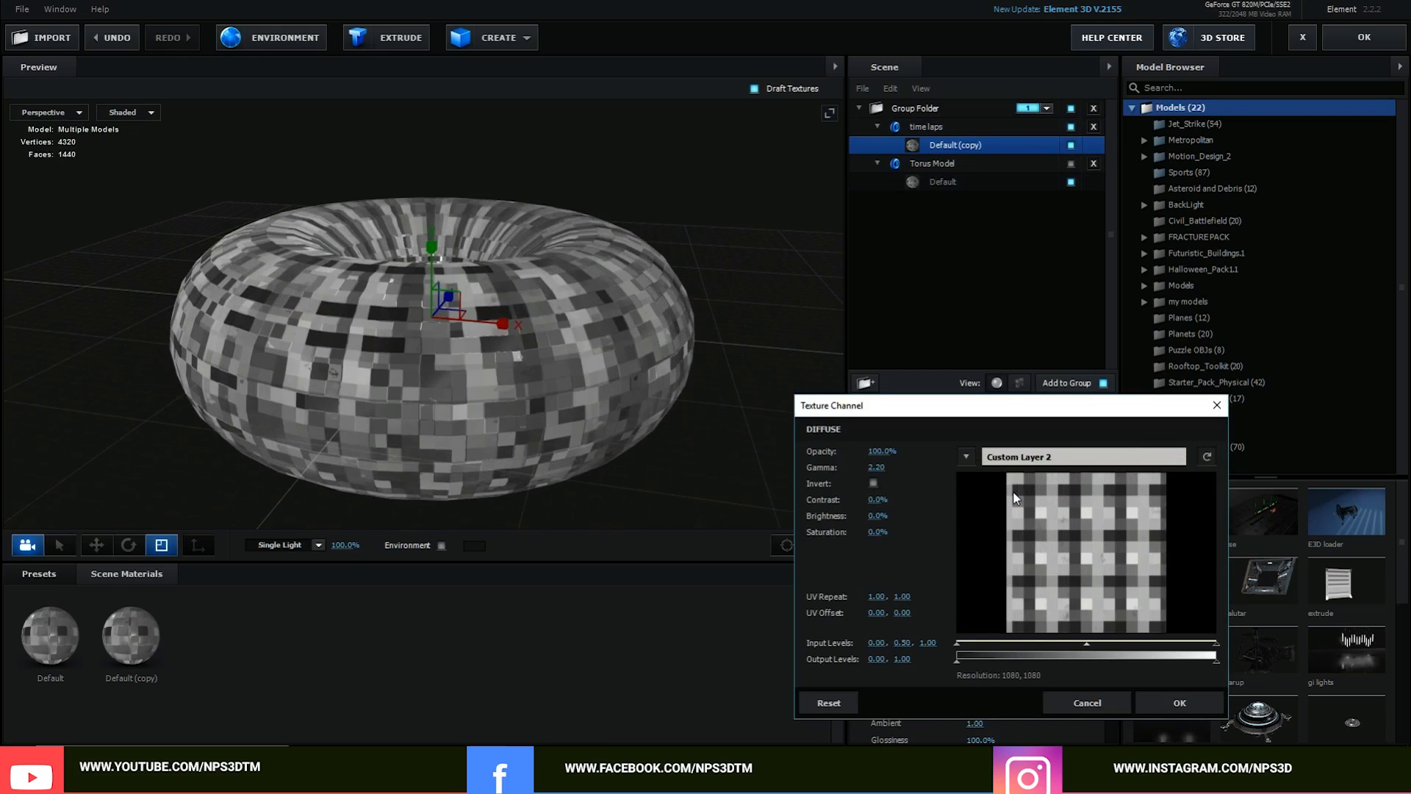
left_click(1160, 699)
left_click(987, 564)
left_click(965, 474)
left_click(1014, 497)
left_click(1176, 717)
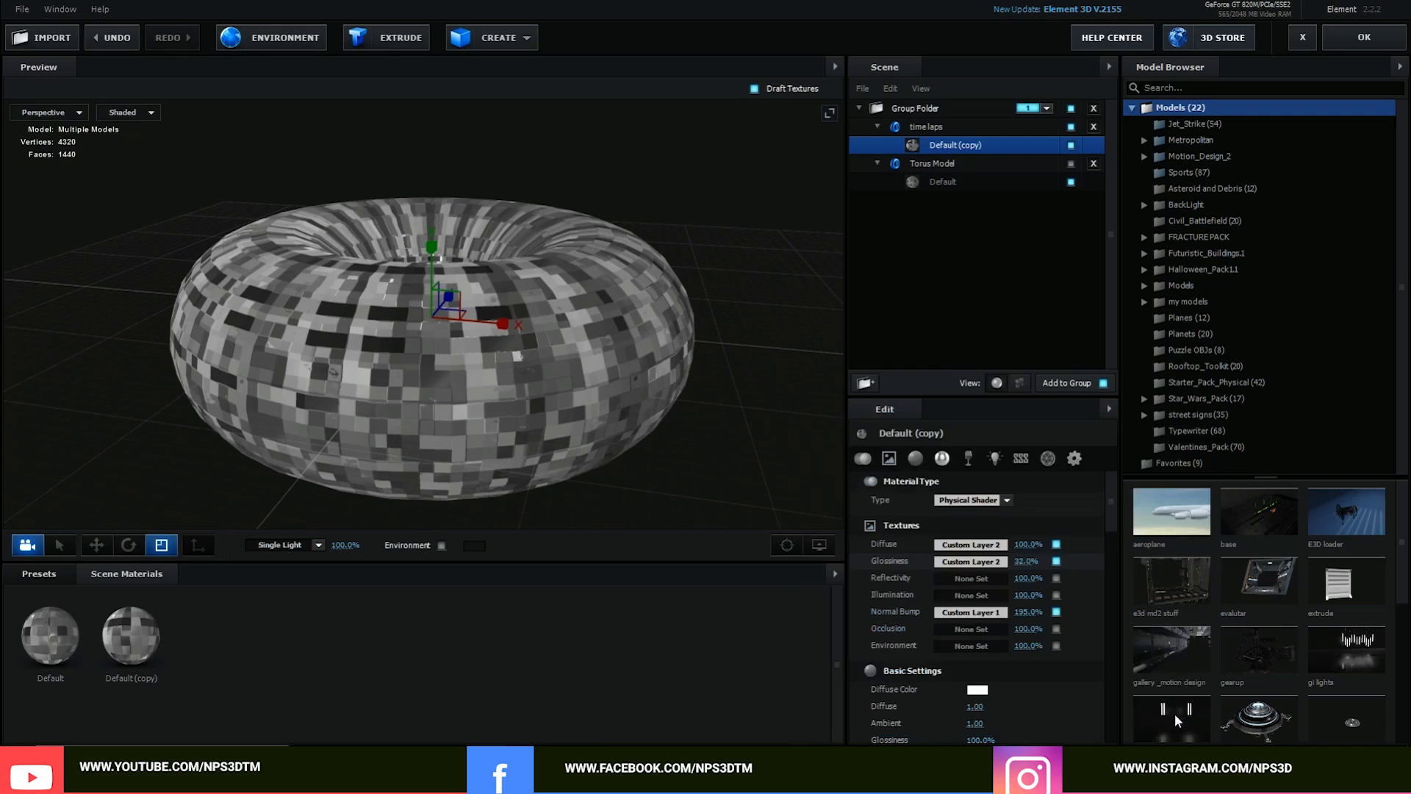
Step: Set the Normal Bump texture of the Default (copy) material to Custom Layer 2 [texture ilu 2]
left_click(1011, 629)
left_click(965, 477)
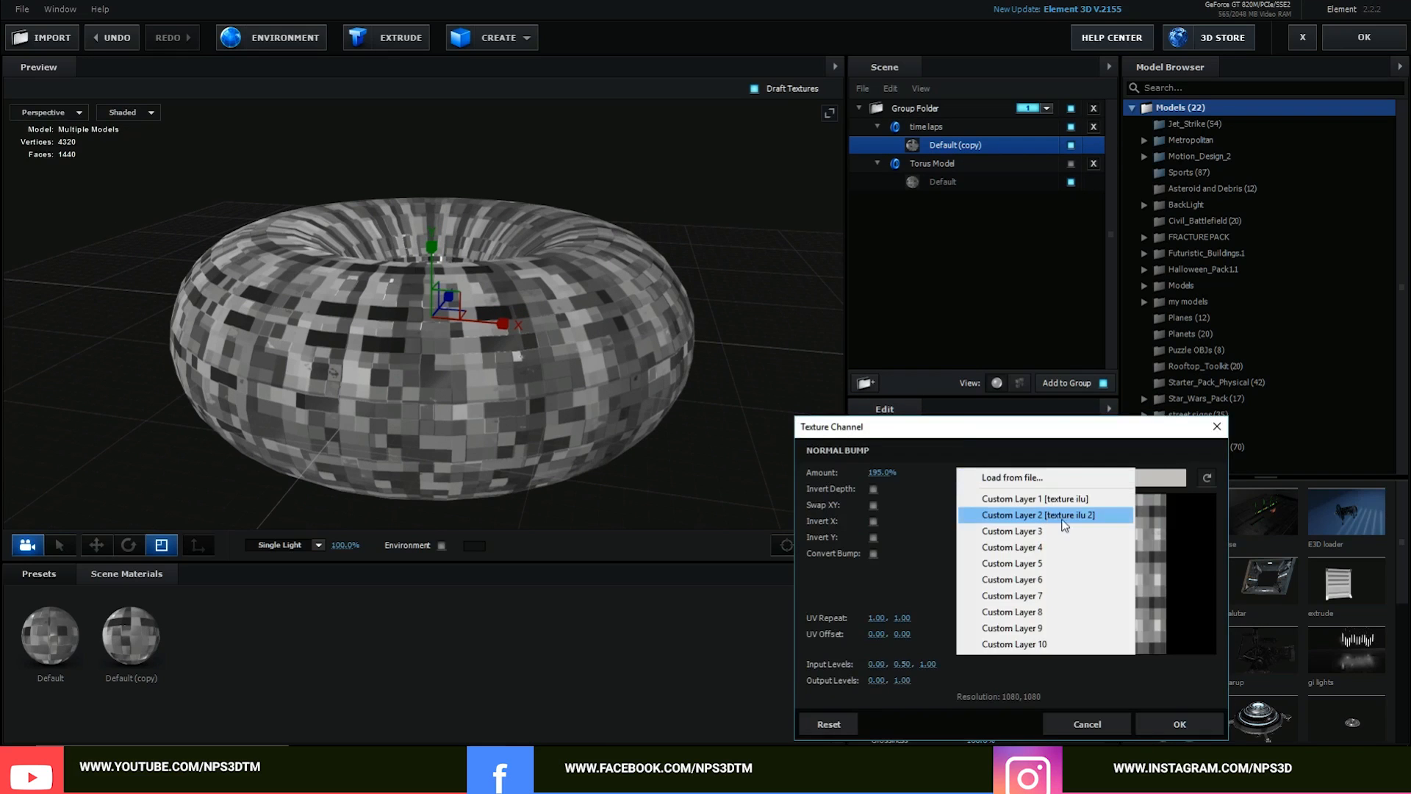
left_click(1058, 516)
left_click(1175, 719)
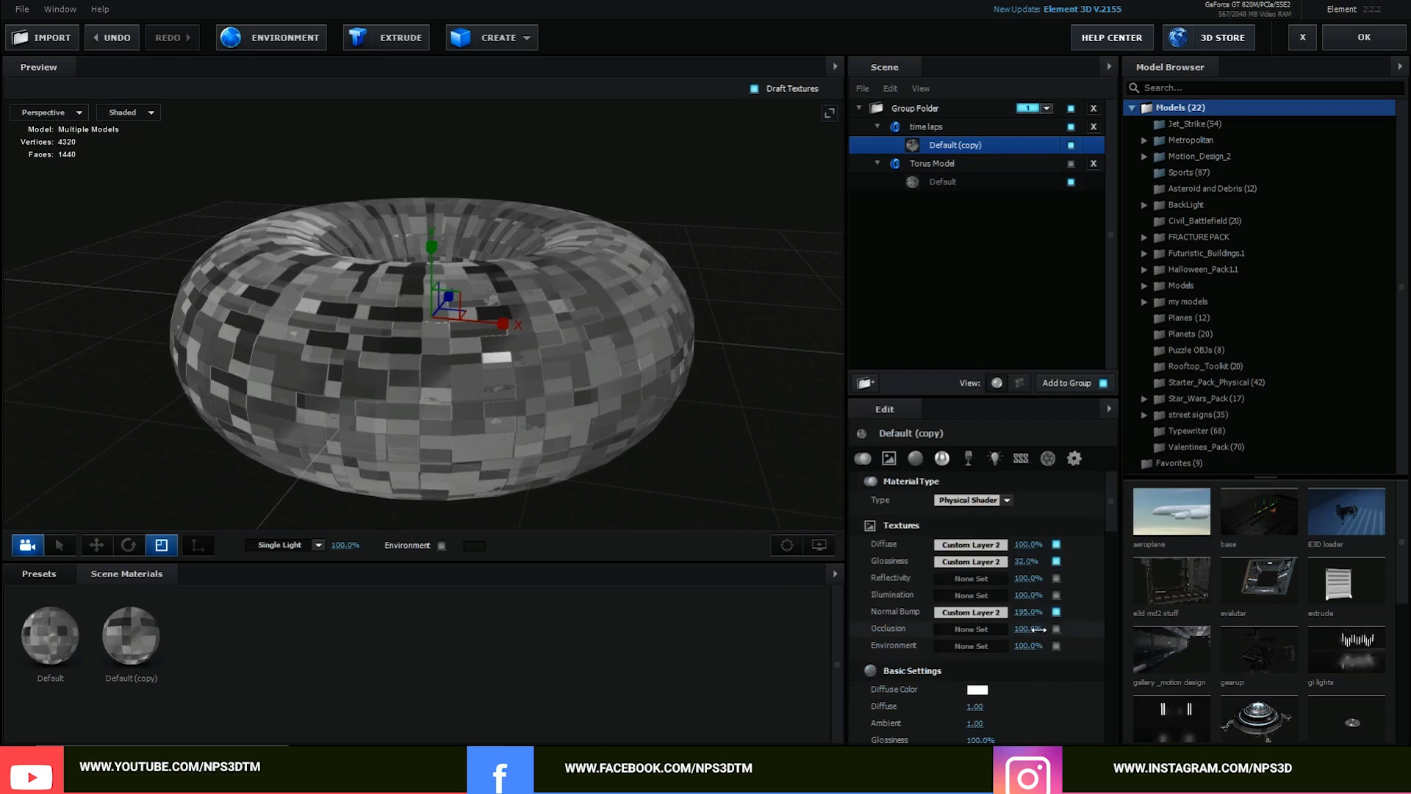
Step: Set the advanced Blend Mode of the Default (copy) material to Screen
scroll(1031, 658, "down", 6)
scroll(1030, 657, "down", 5)
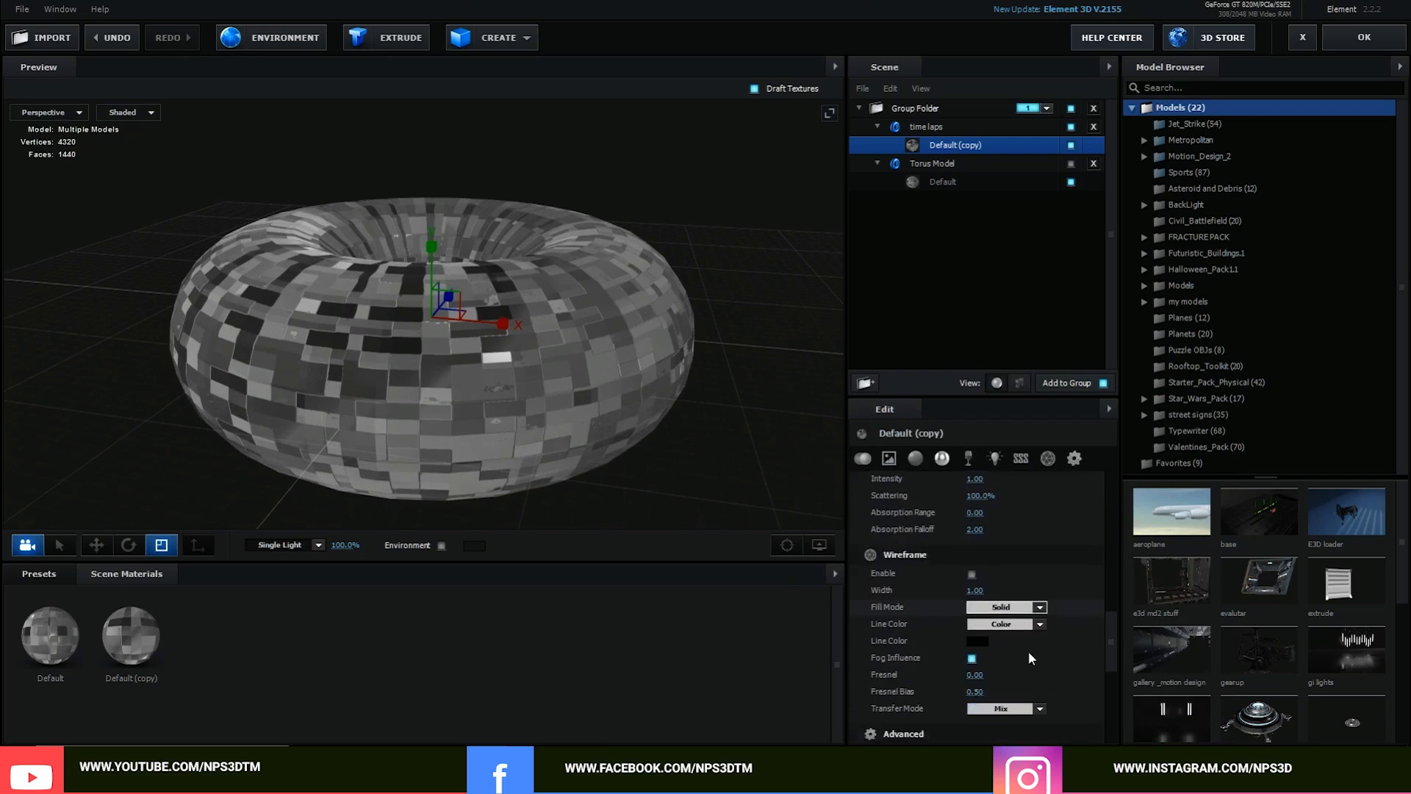
scroll(1011, 632, "up", 3)
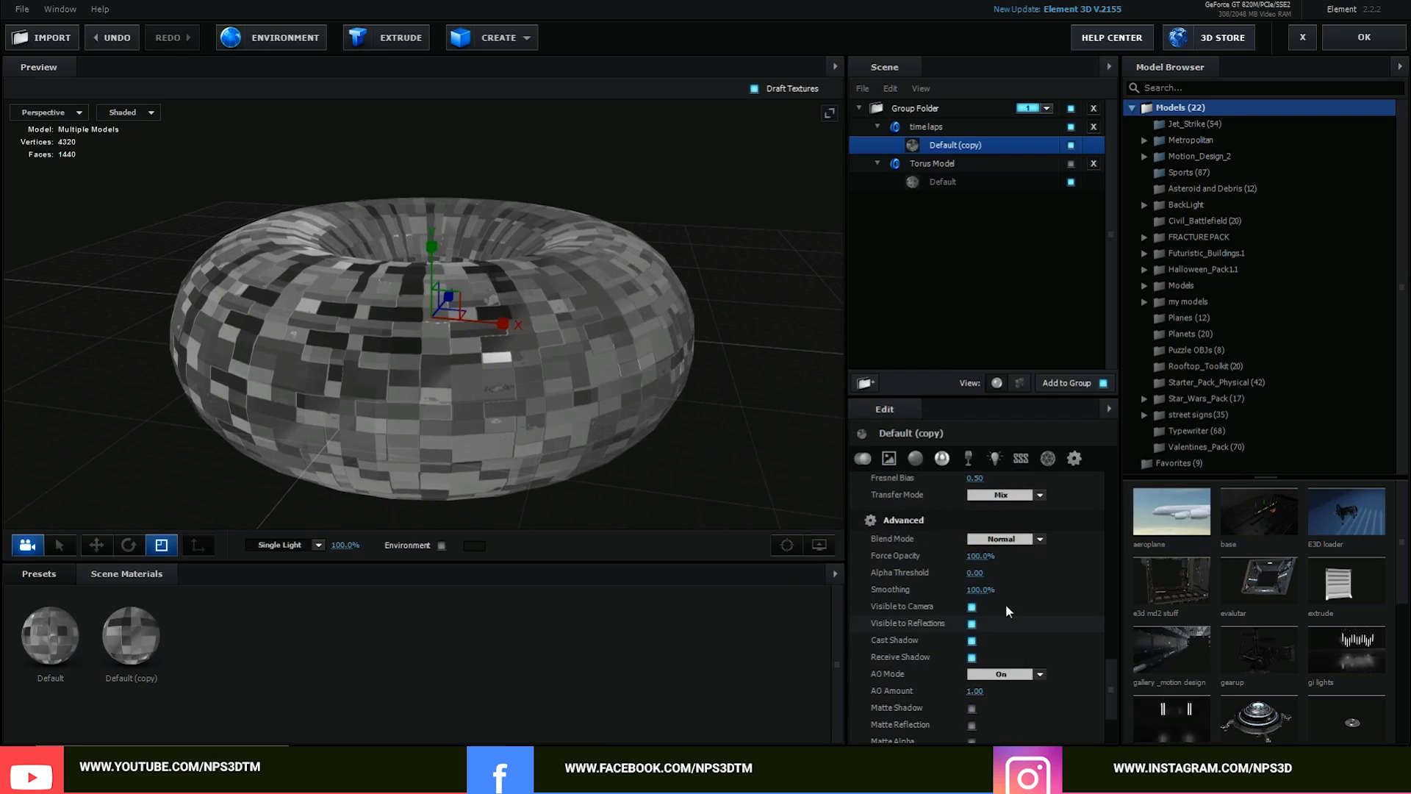
left_click(1011, 539)
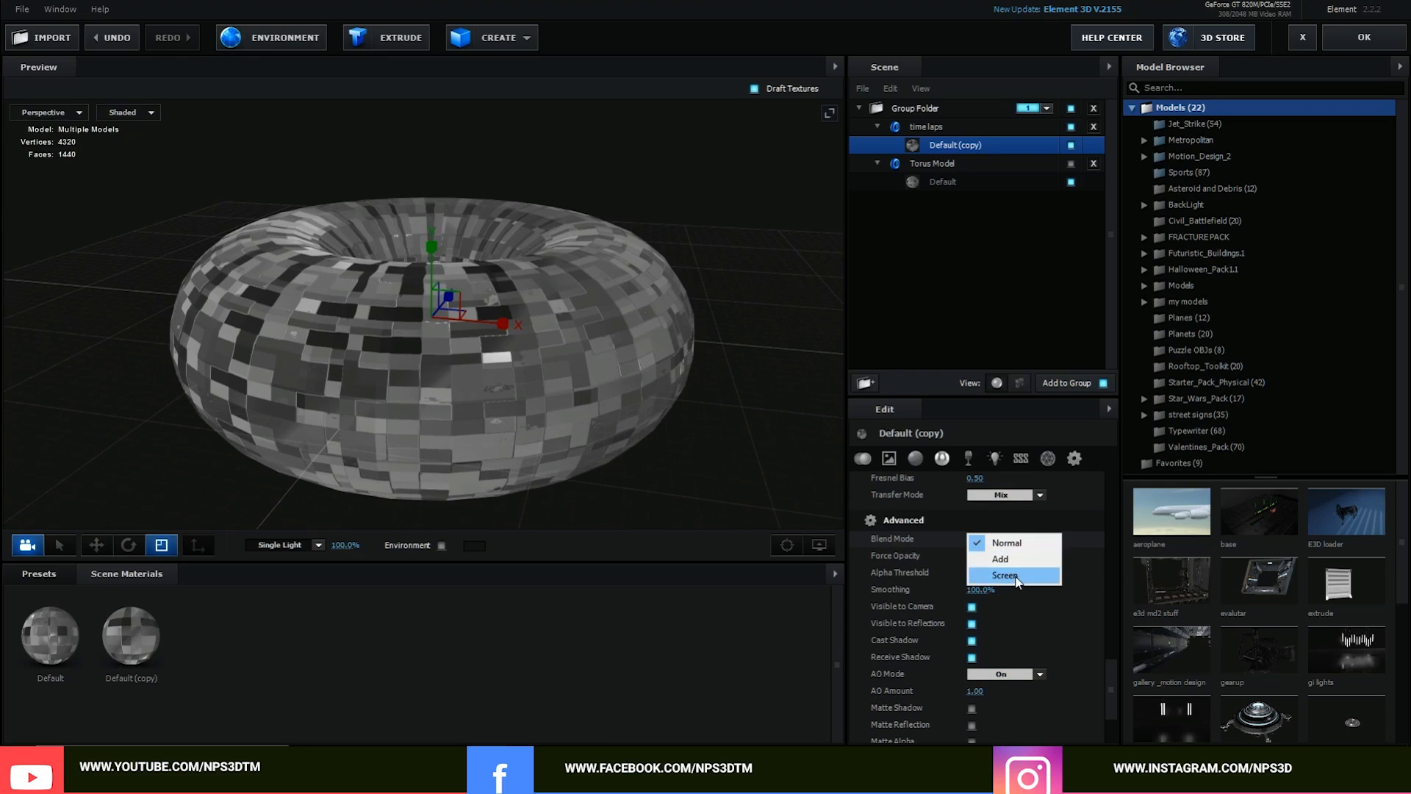
left_click(1014, 576)
left_click_drag(487, 418, 458, 429)
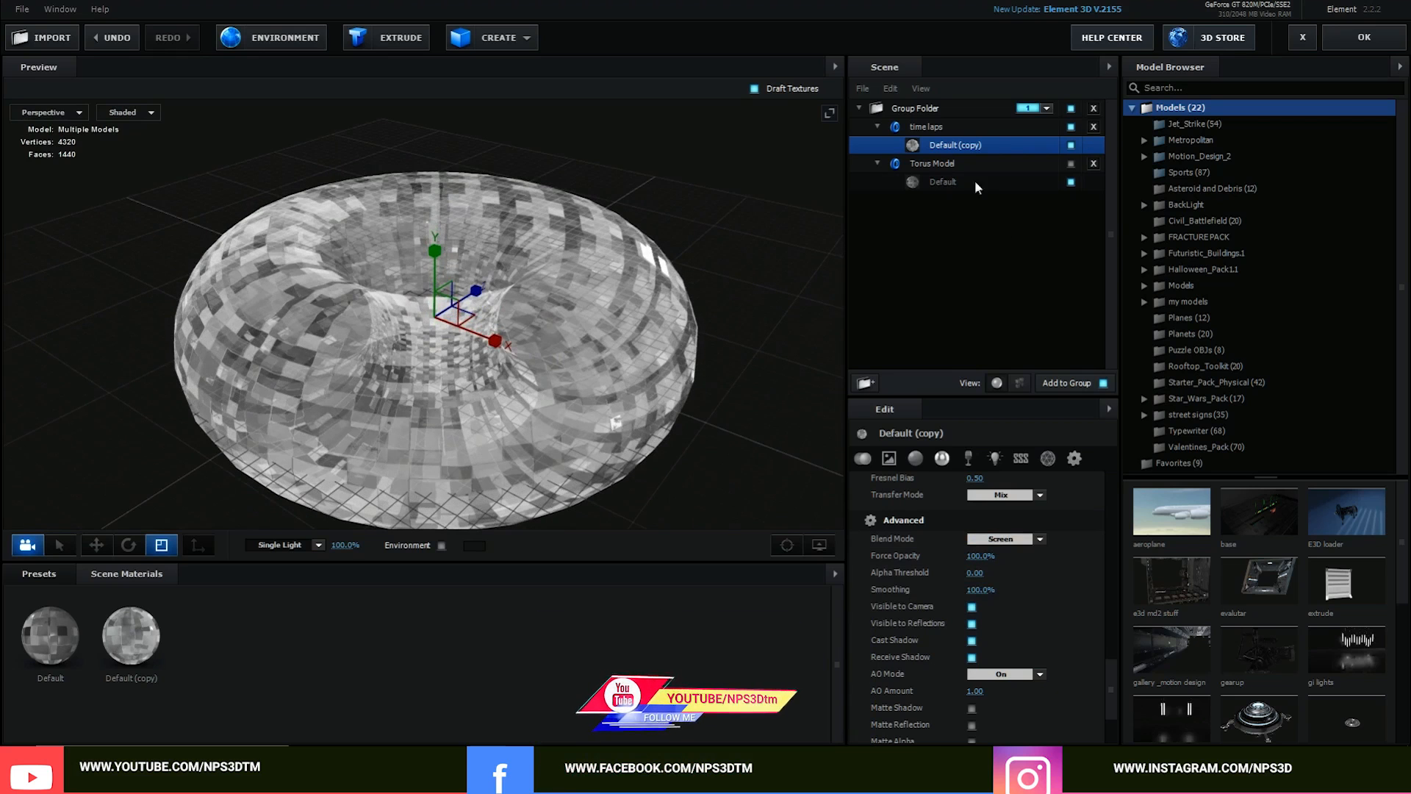
Step: Set the first UV Repeat value of the time laps torus to 1.00
left_click(934, 128)
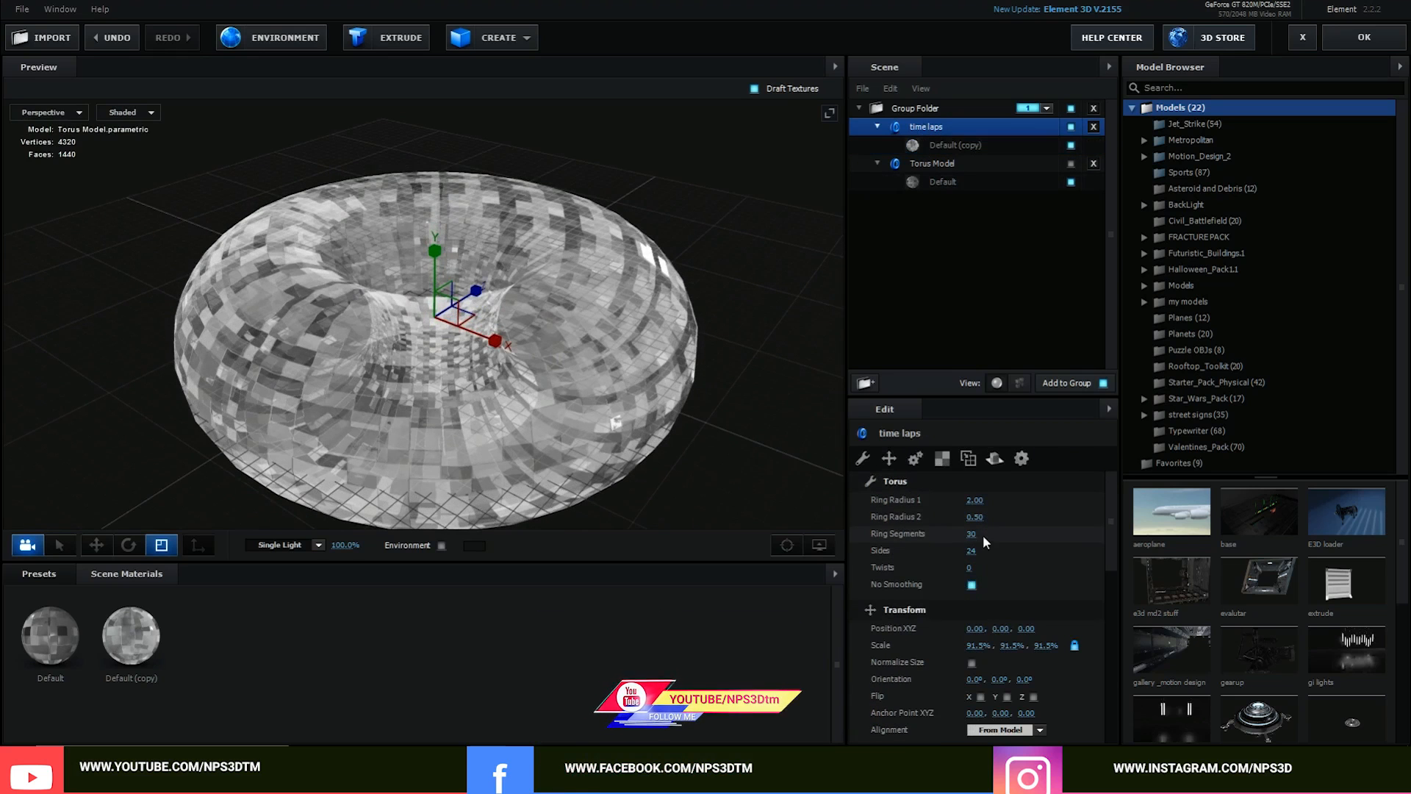
left_click(949, 458)
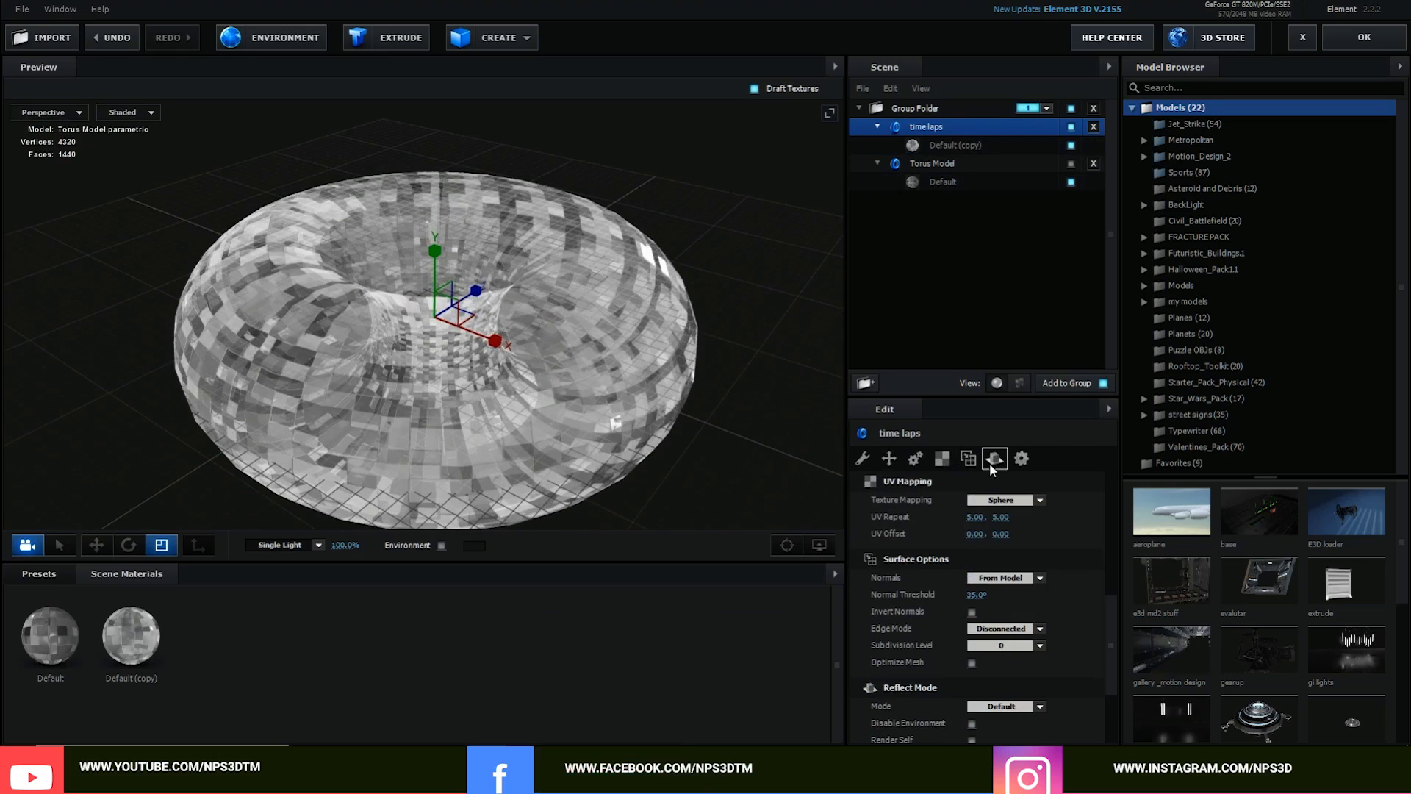
left_click(977, 517)
type("1")
left_click(1052, 529)
Step: Turn off the grid in the Element preview and inspect the transparent torus from several angles
mouse_move(722, 444)
left_mouse_down()
mouse_move(721, 431)
mouse_move(738, 461)
mouse_move(729, 429)
left_mouse_up()
scroll(502, 407, "up", 5)
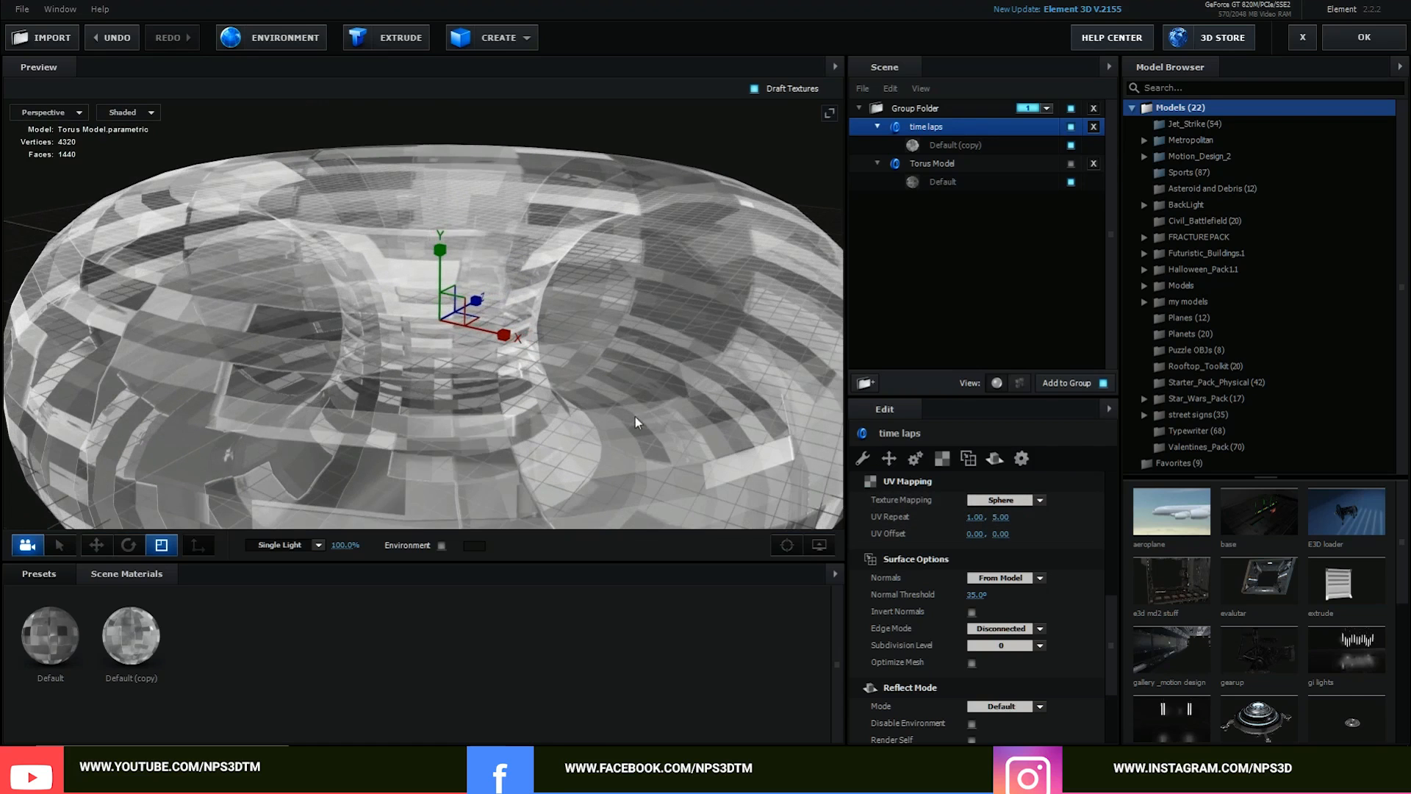
left_click(818, 545)
left_click(744, 495)
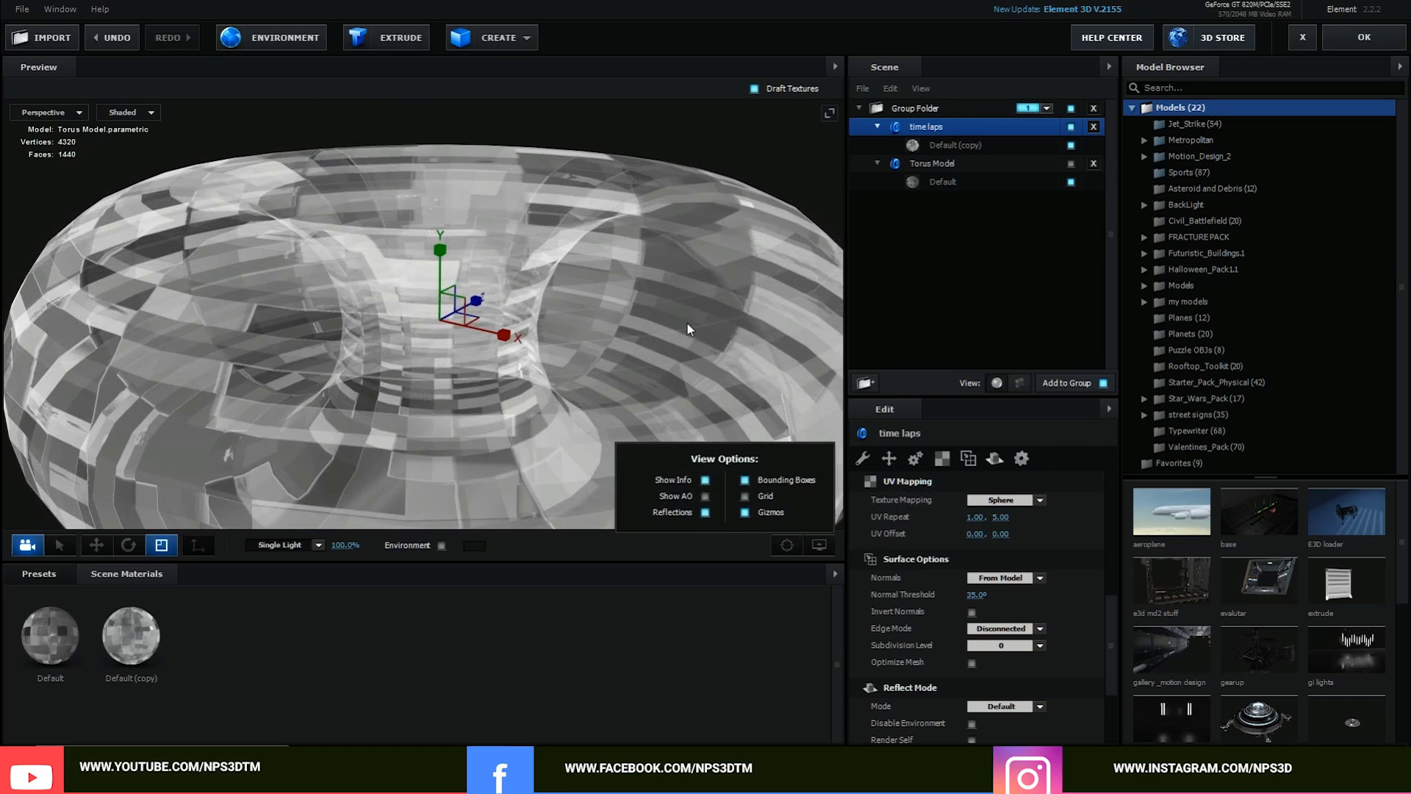
left_click(686, 323)
scroll(685, 334, "down", 3)
left_click_drag(686, 332, 696, 369)
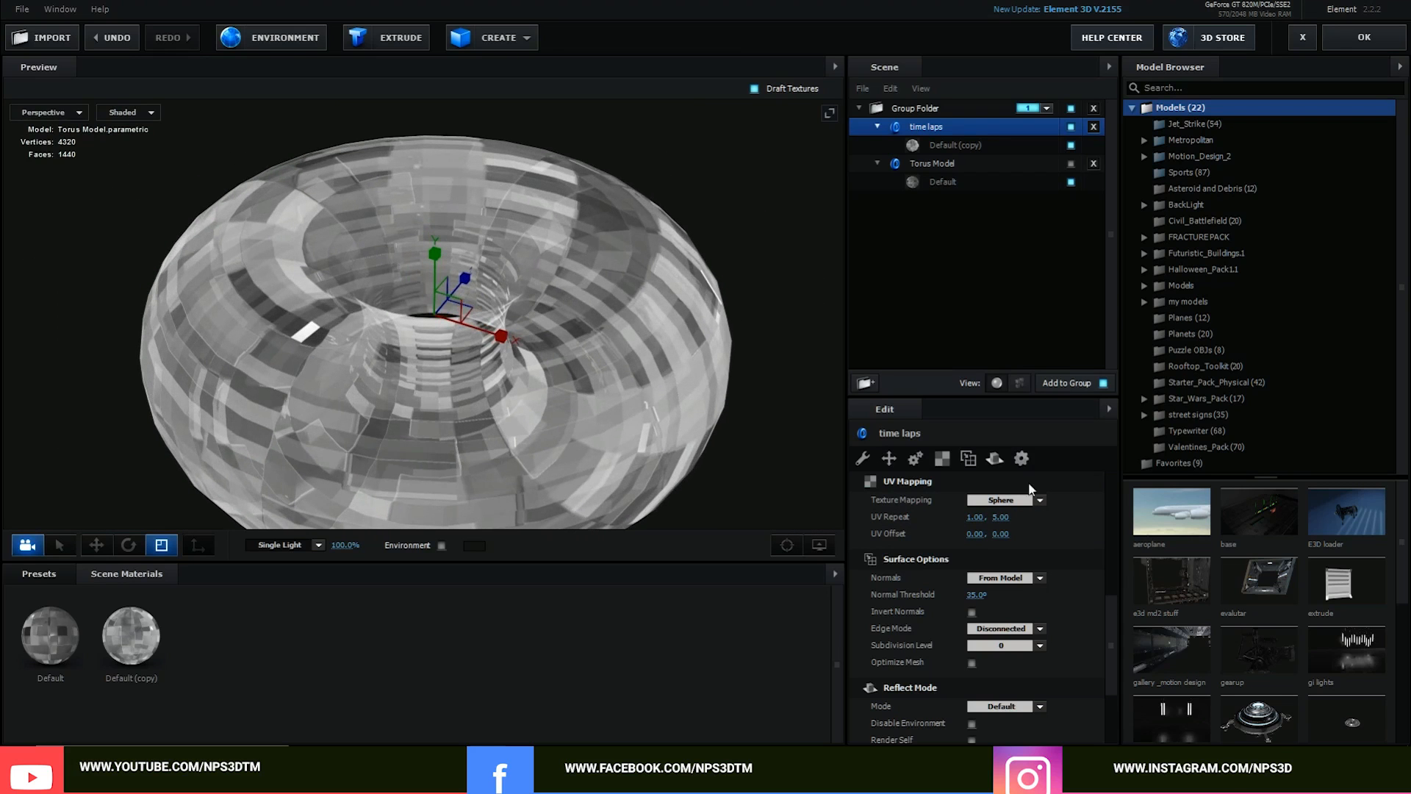
Step: Adjust the UV Repeat of the time laps torus to 1.09, 7.22 and check the stretched pattern
left_click_drag(1000, 517, 1091, 494)
mouse_move(971, 517)
left_mouse_down()
mouse_move(944, 514)
mouse_move(974, 515)
left_mouse_up()
mouse_move(633, 373)
left_mouse_down()
mouse_move(624, 334)
mouse_move(575, 342)
mouse_move(628, 357)
left_mouse_up()
mouse_move(338, 372)
left_mouse_down()
mouse_move(351, 395)
mouse_move(350, 360)
left_mouse_up()
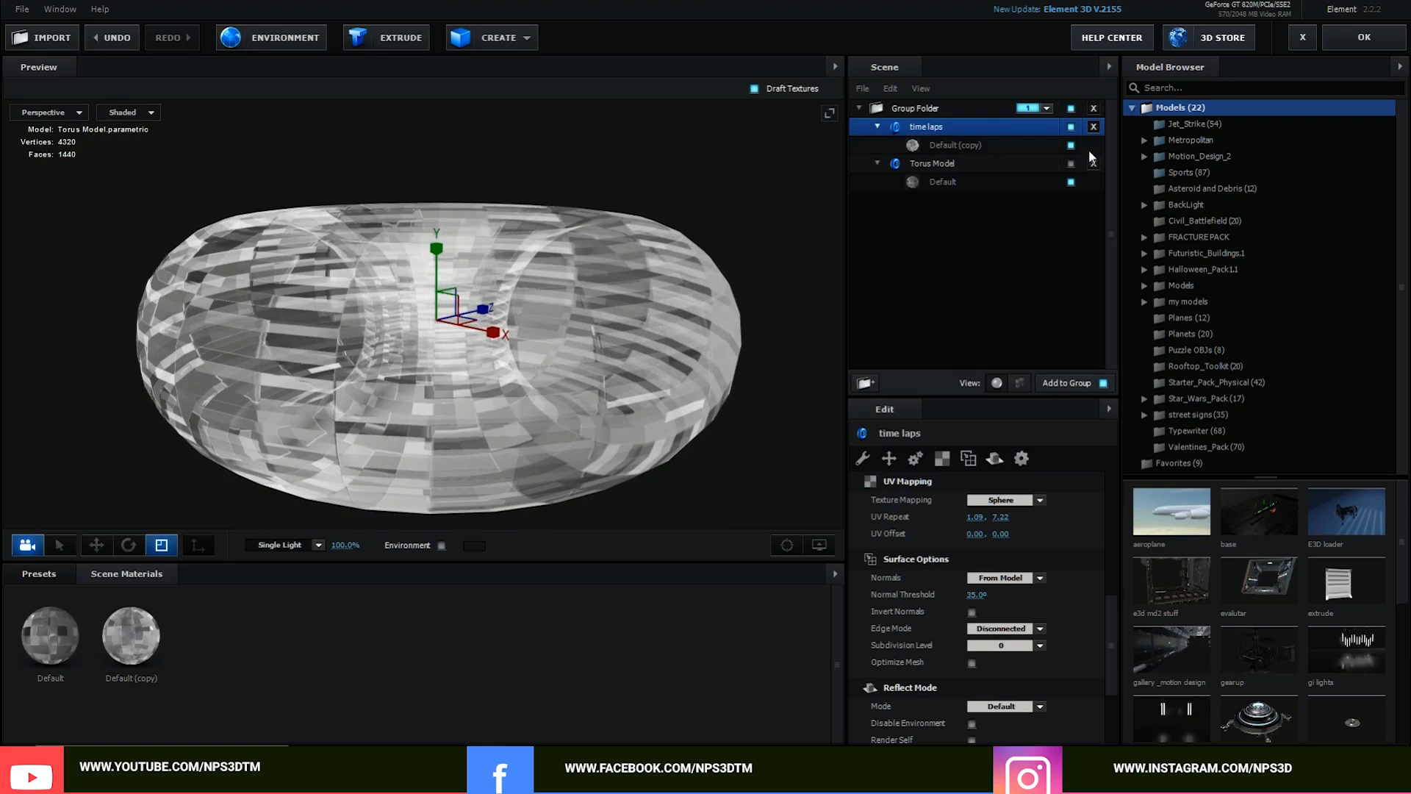
Step: Compare the scene with Torus Model shown and hidden, and accept the Element changes with Torus Model hidden
left_click(1072, 163)
left_click(1072, 163)
left_click(1375, 29)
scroll(914, 301, "down", 3)
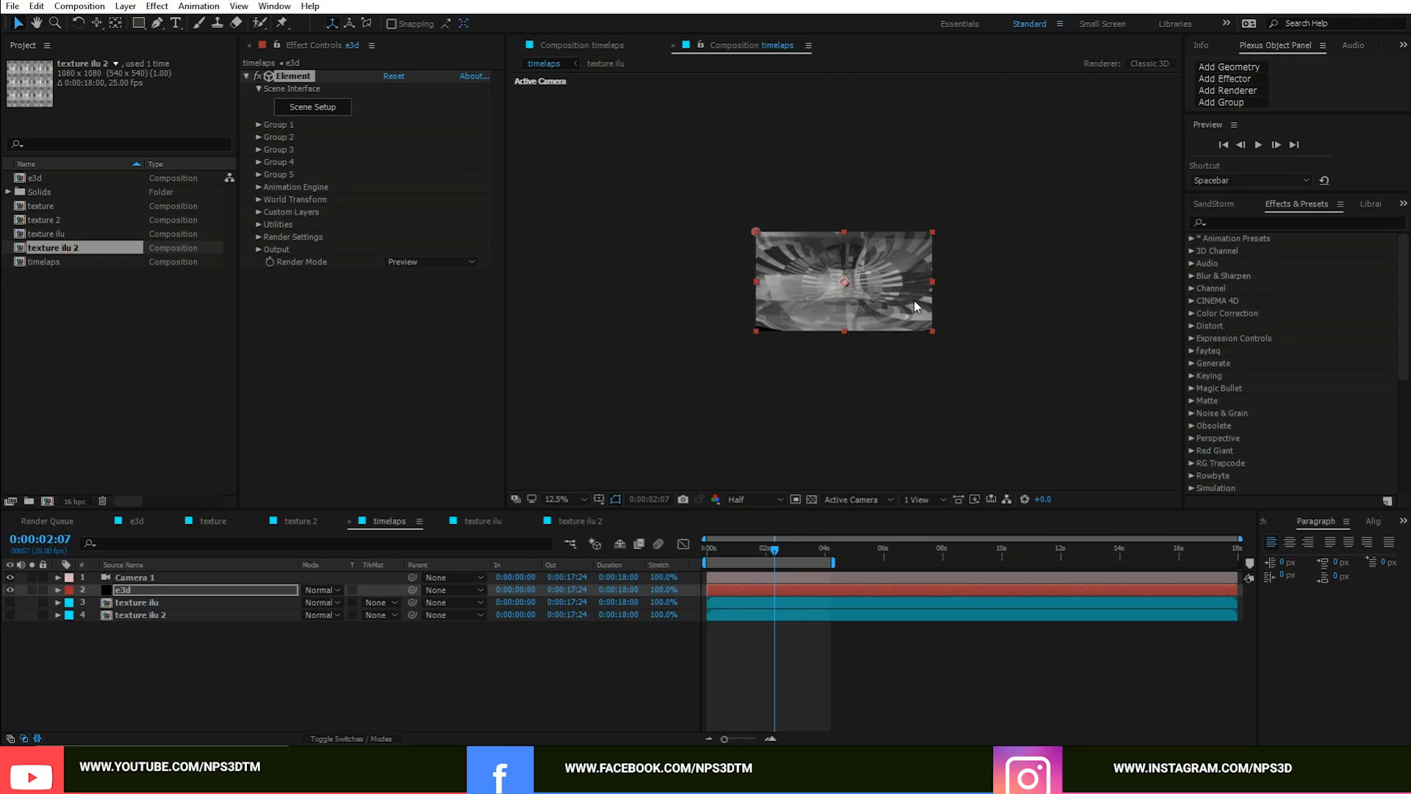
scroll(916, 302, "up", 1)
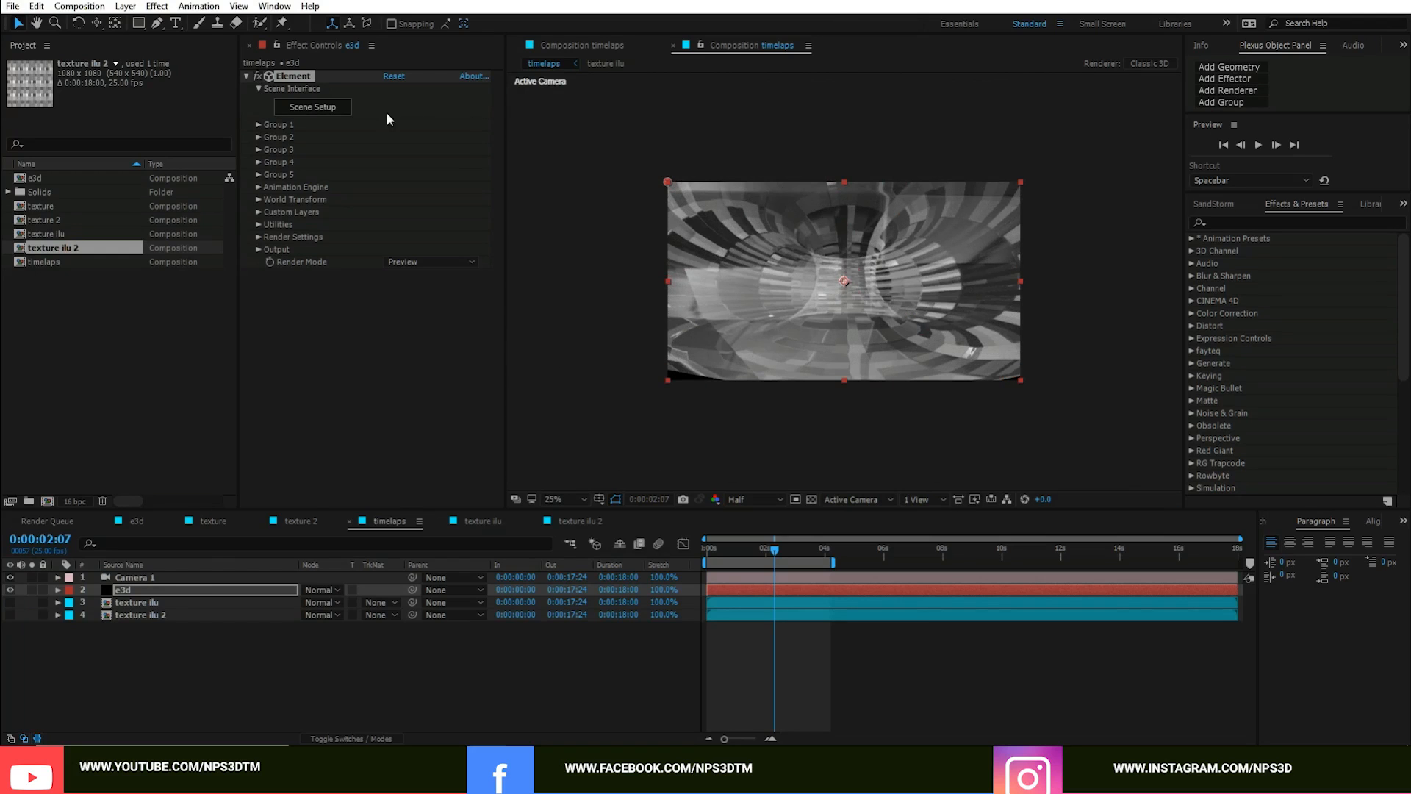
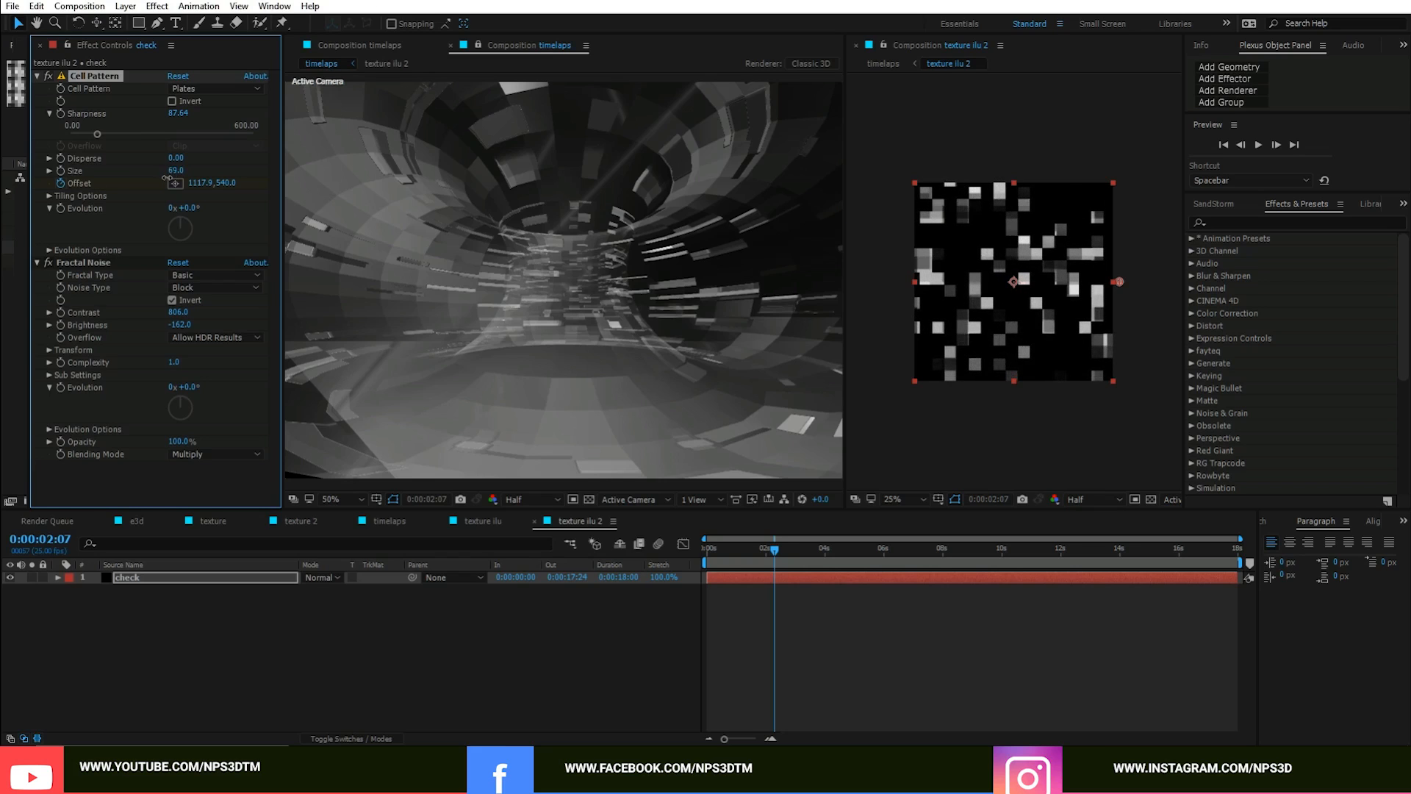
Step: Close the separate texture ilu 2 viewer, enlarge the timelaps viewer and bring up the timelaps timeline
left_click(856, 45)
left_click_drag(955, 259, 1160, 257)
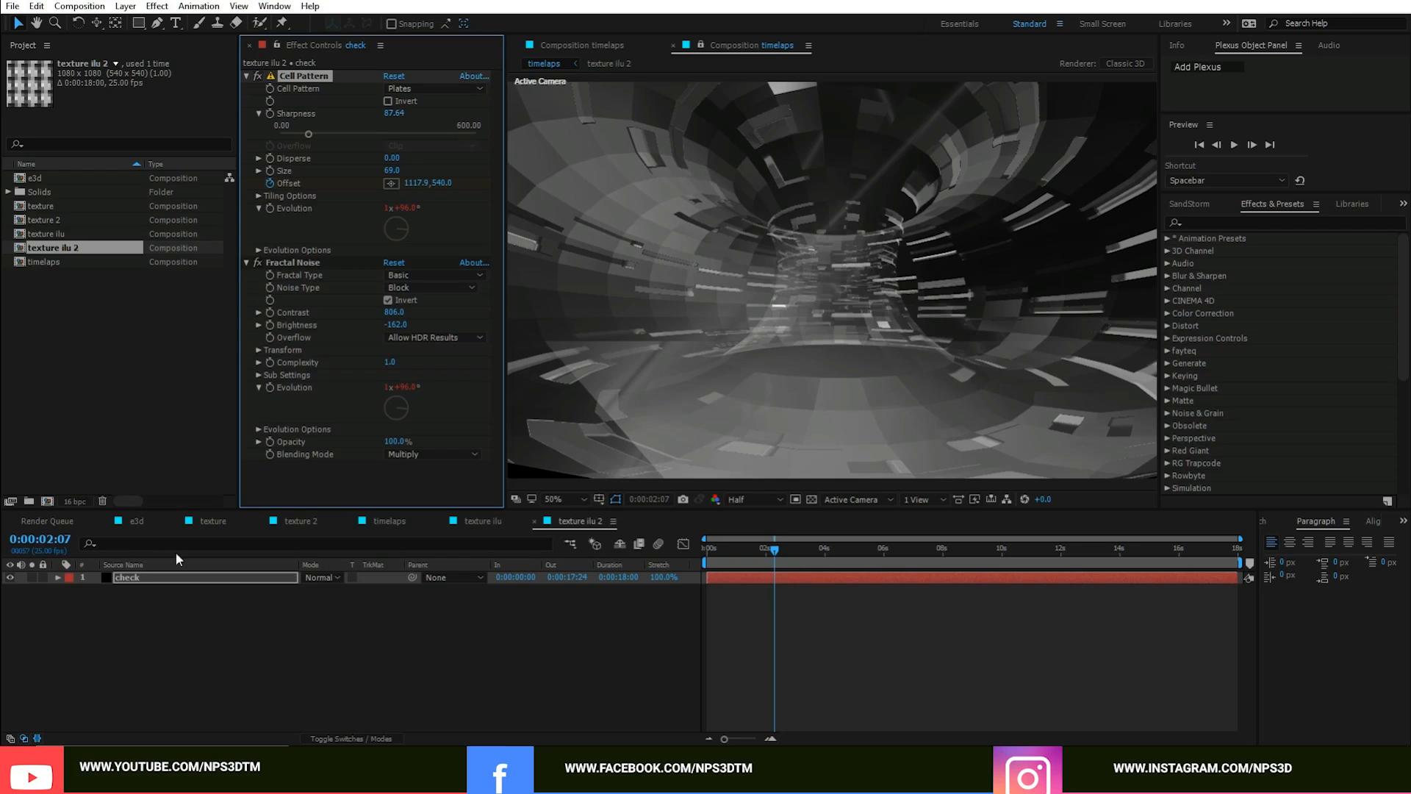
left_click(388, 519)
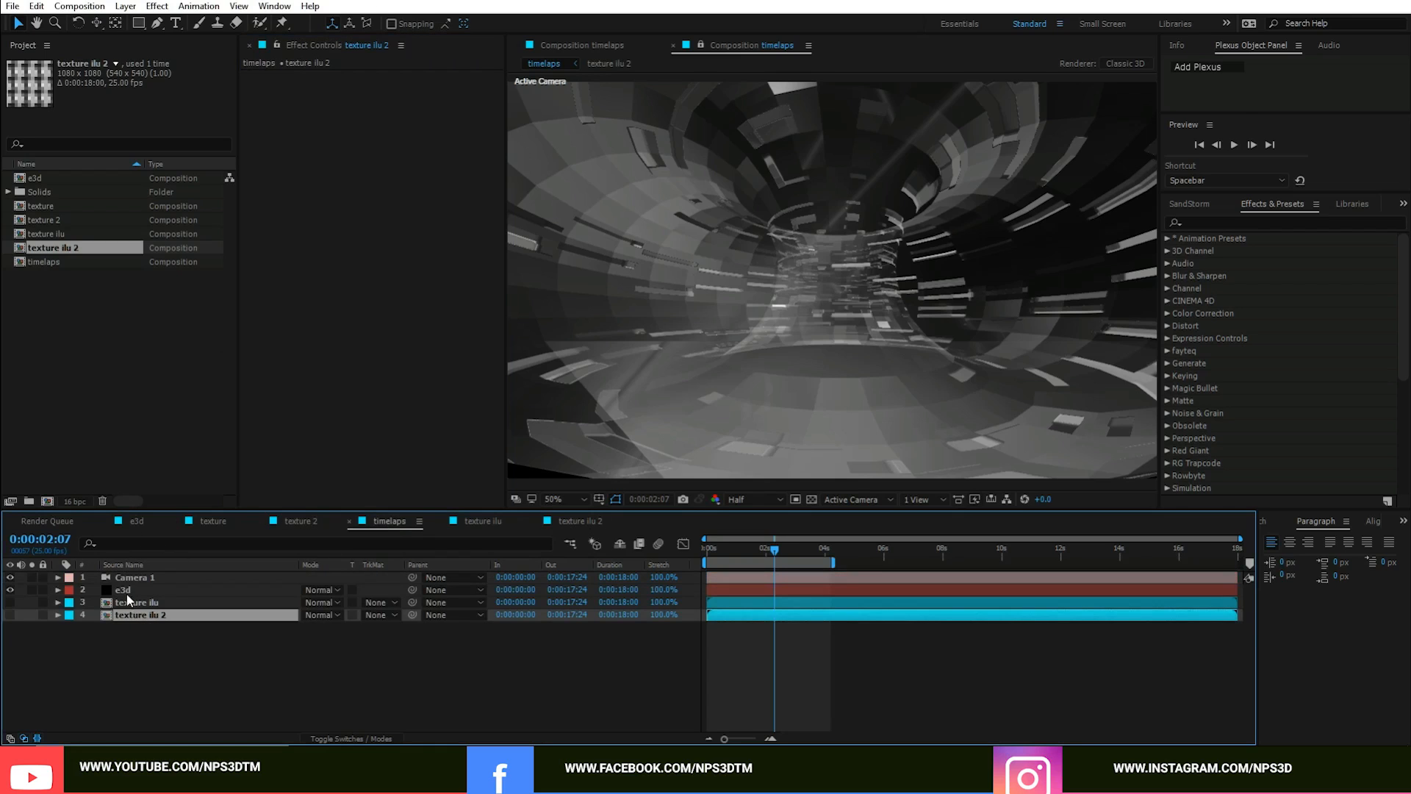
Step: Show Torus Model in the e3d layer's Element scene and assign an auxiliary animation channel to the time laps torus
left_click(308, 107)
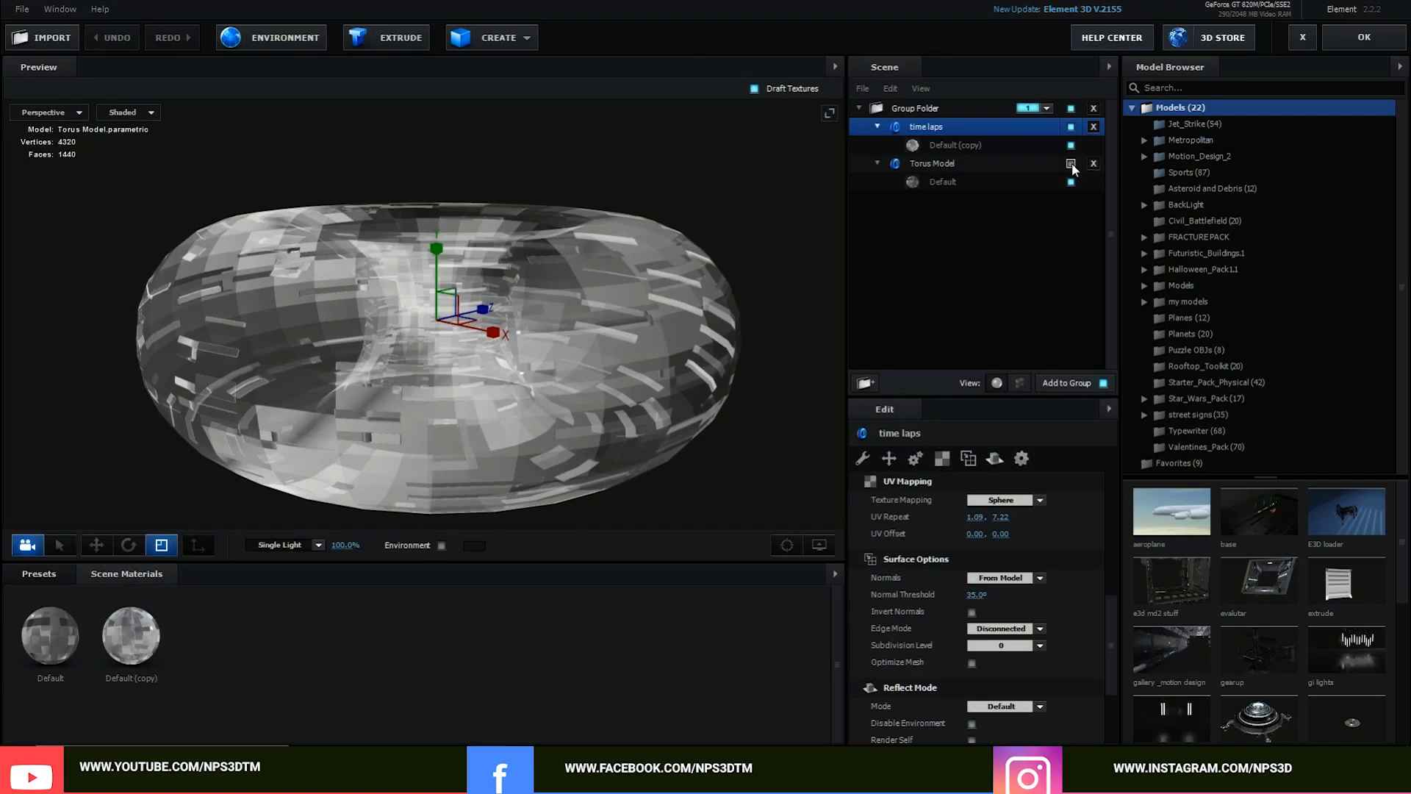
left_click(1071, 164)
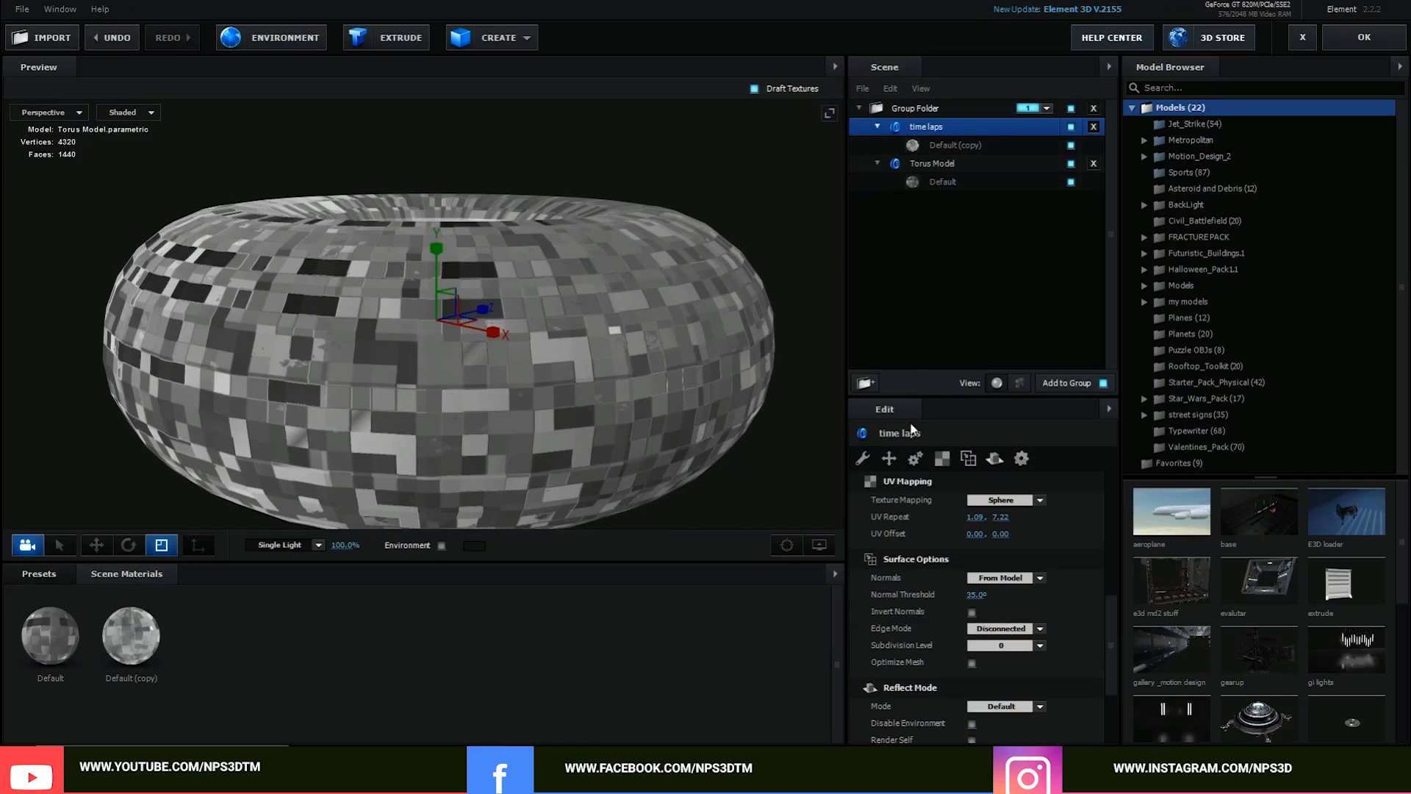
left_click(913, 459)
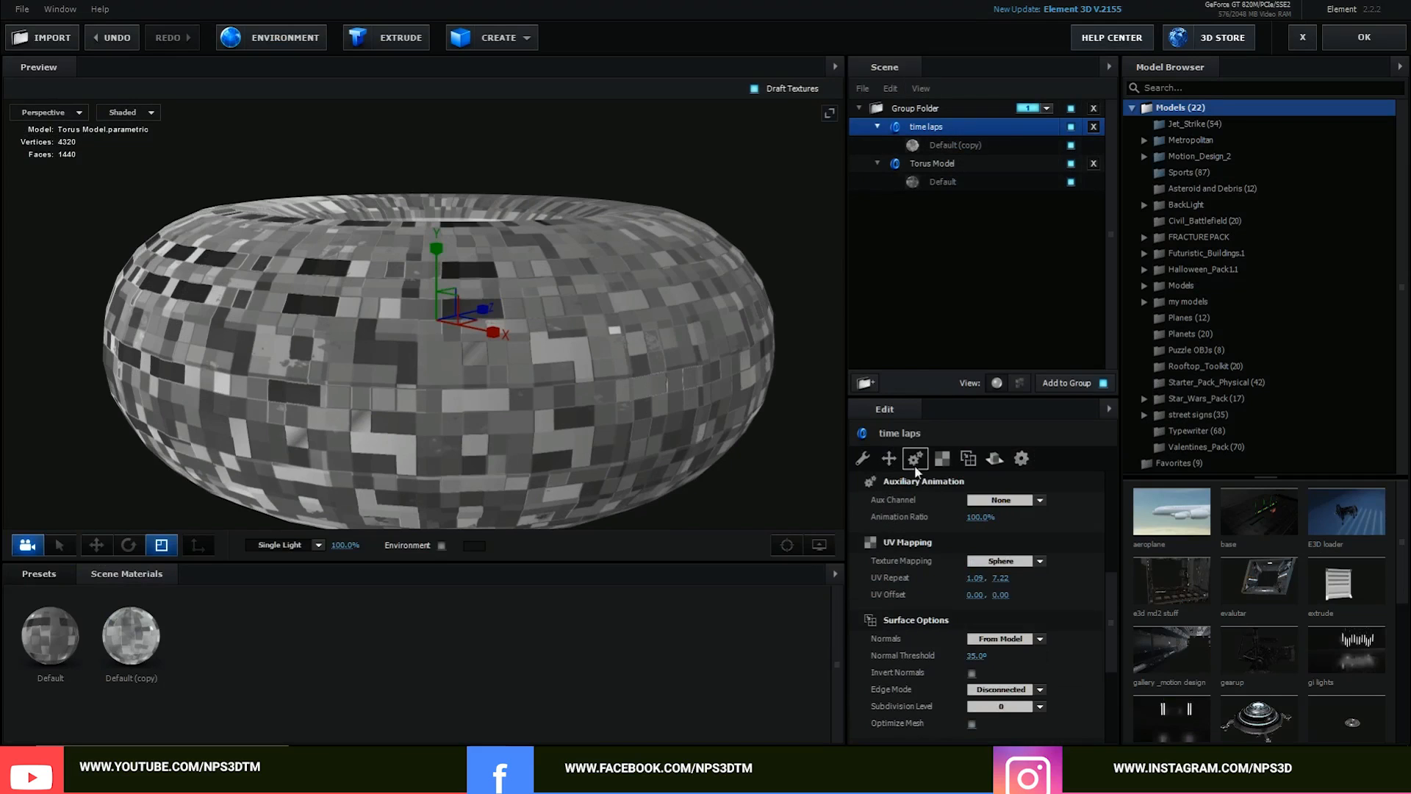
left_click(1001, 500)
left_click(1009, 539)
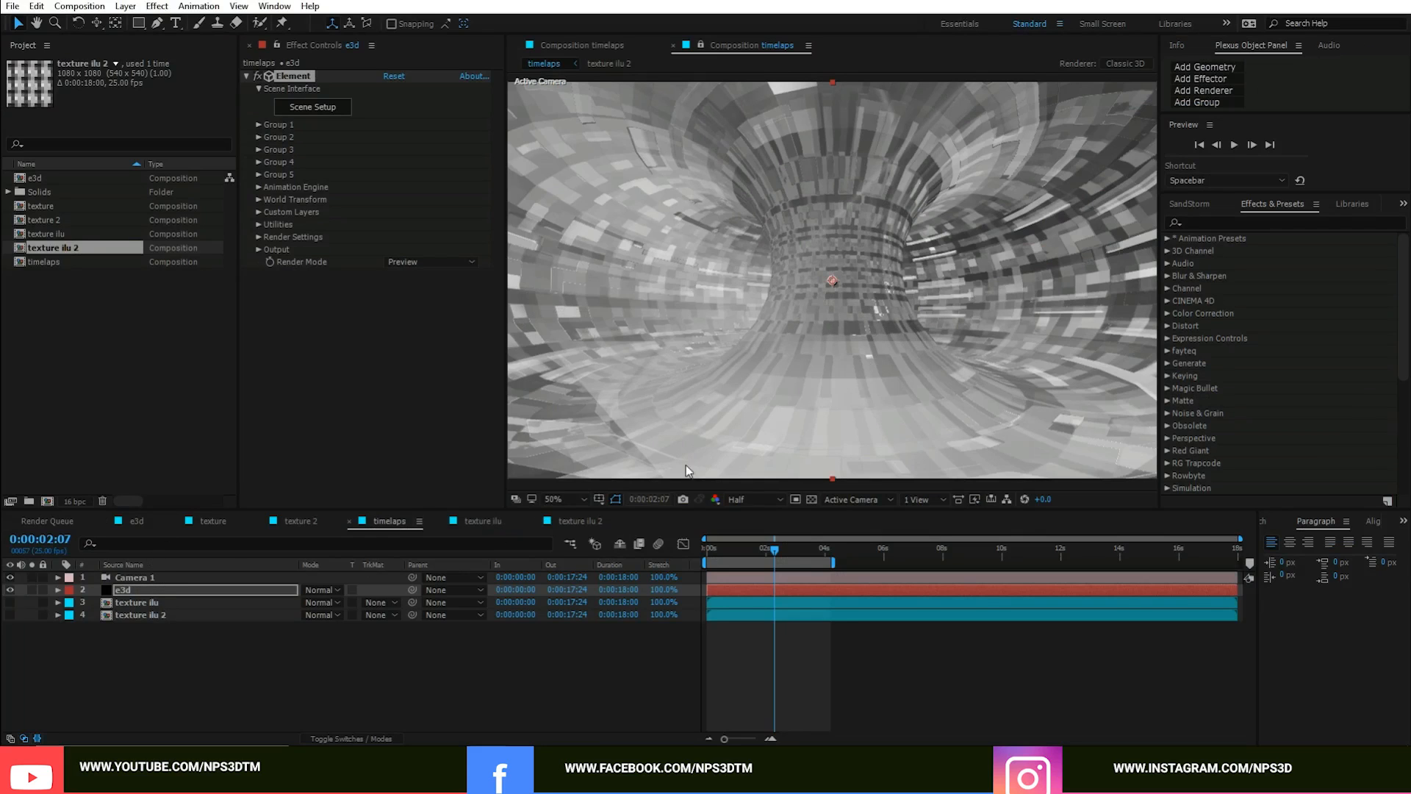
Step: Adjust the timelaps camera view around the torus's inner column and check the animation at 0:00:00:11 and 0:00:01:20
key("c")
left_click_drag(857, 321, 856, 314)
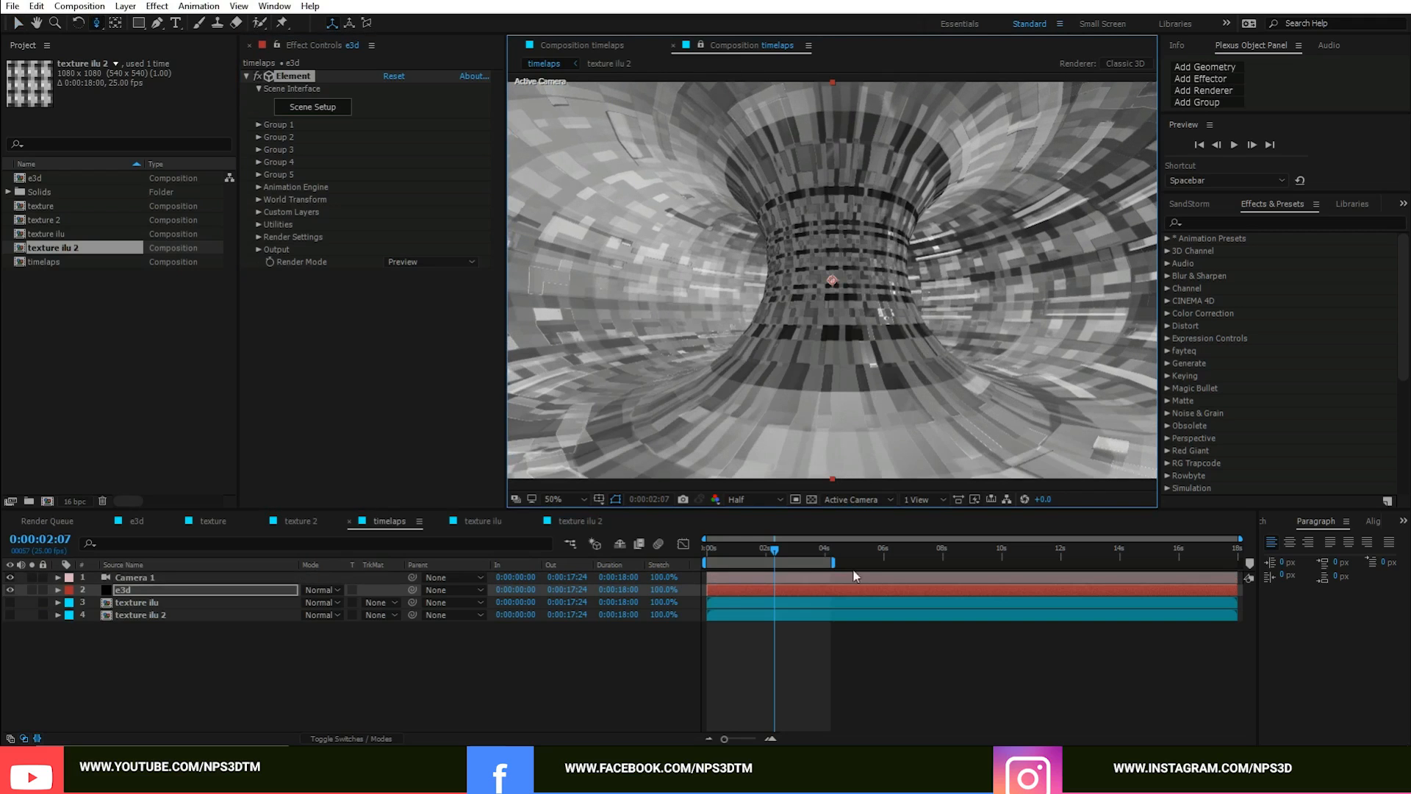
left_click_drag(771, 549, 721, 548)
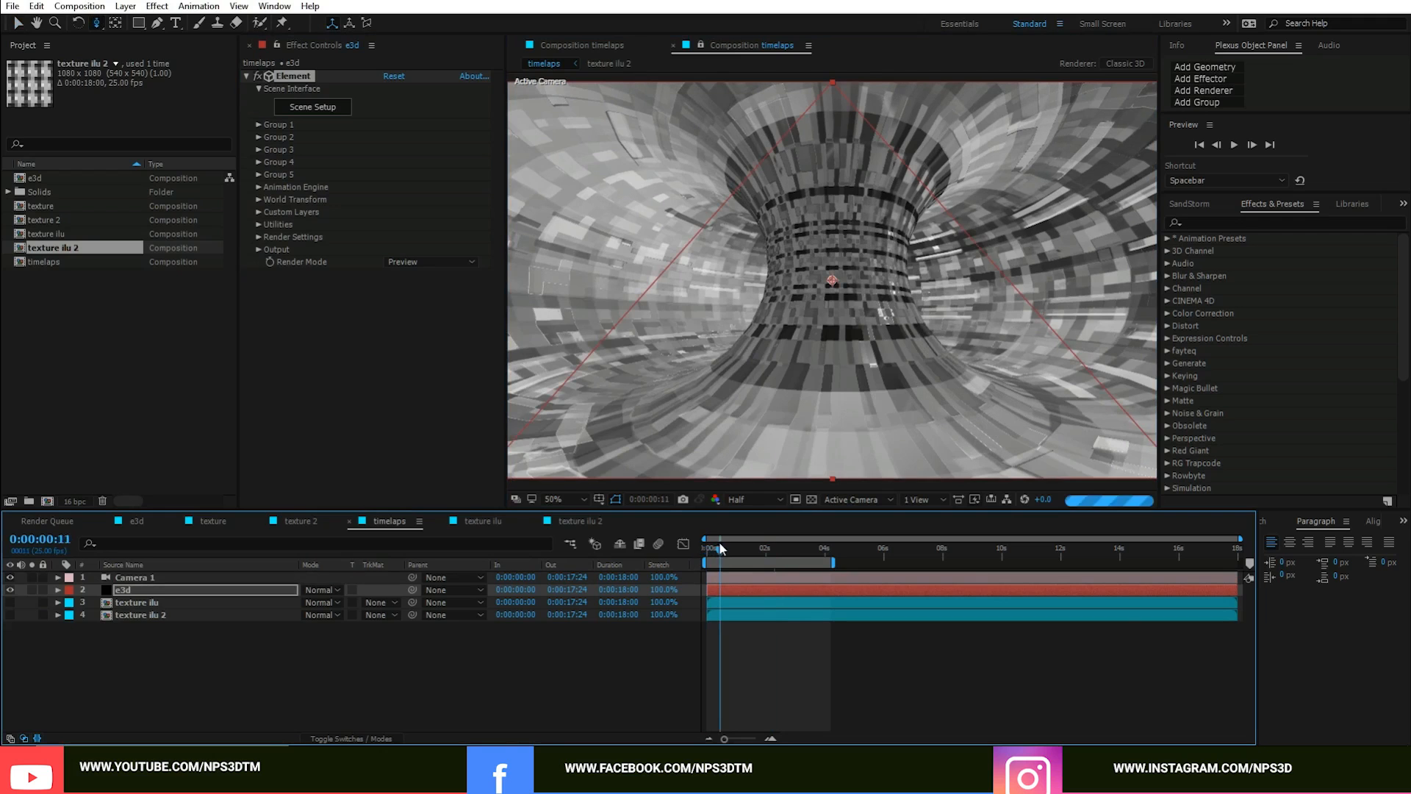
left_click(760, 548)
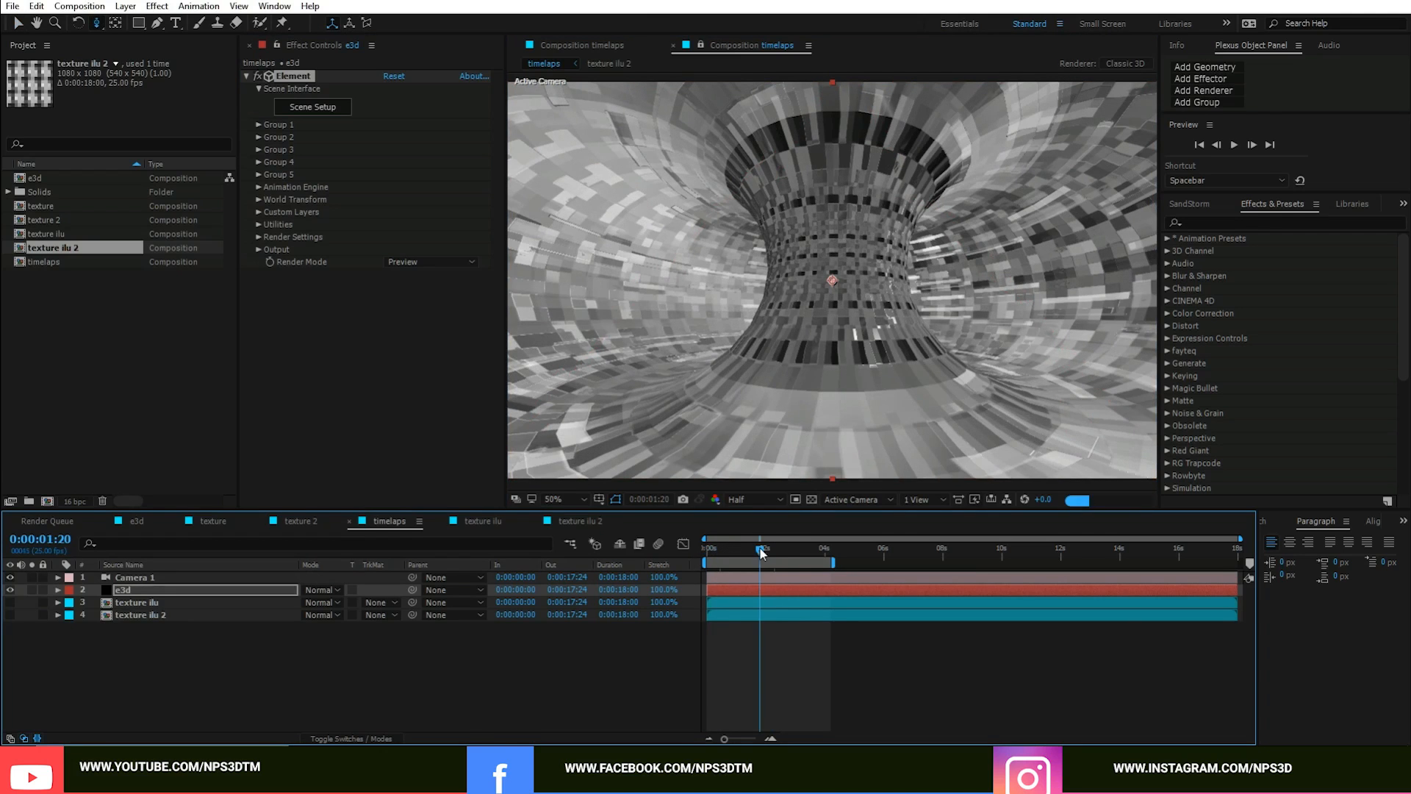
Step: Set Element Group 1's Channel 2 UV Offset U to 0.08 and keyframe it at 0:00:00:00
left_click_drag(771, 556, 730, 556)
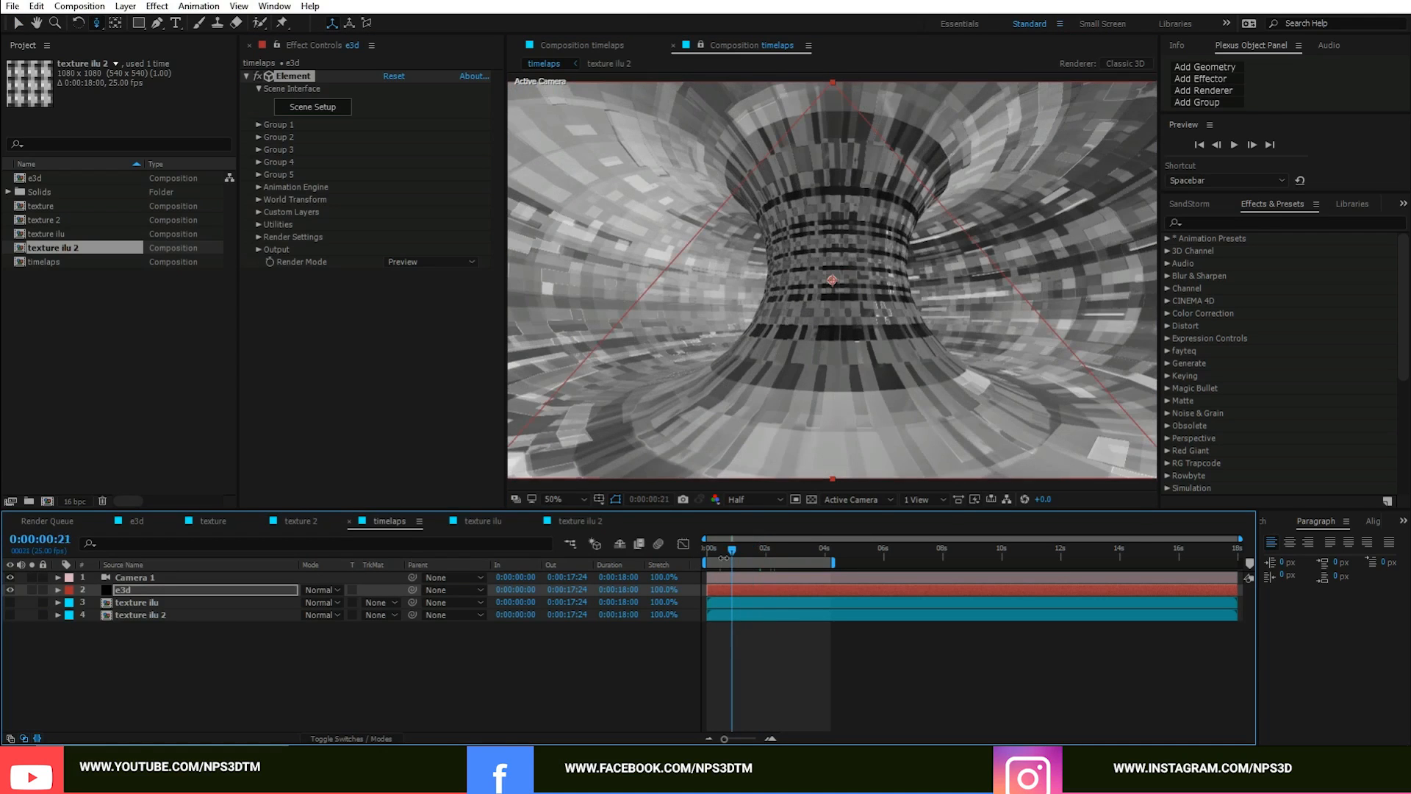
left_click(258, 124)
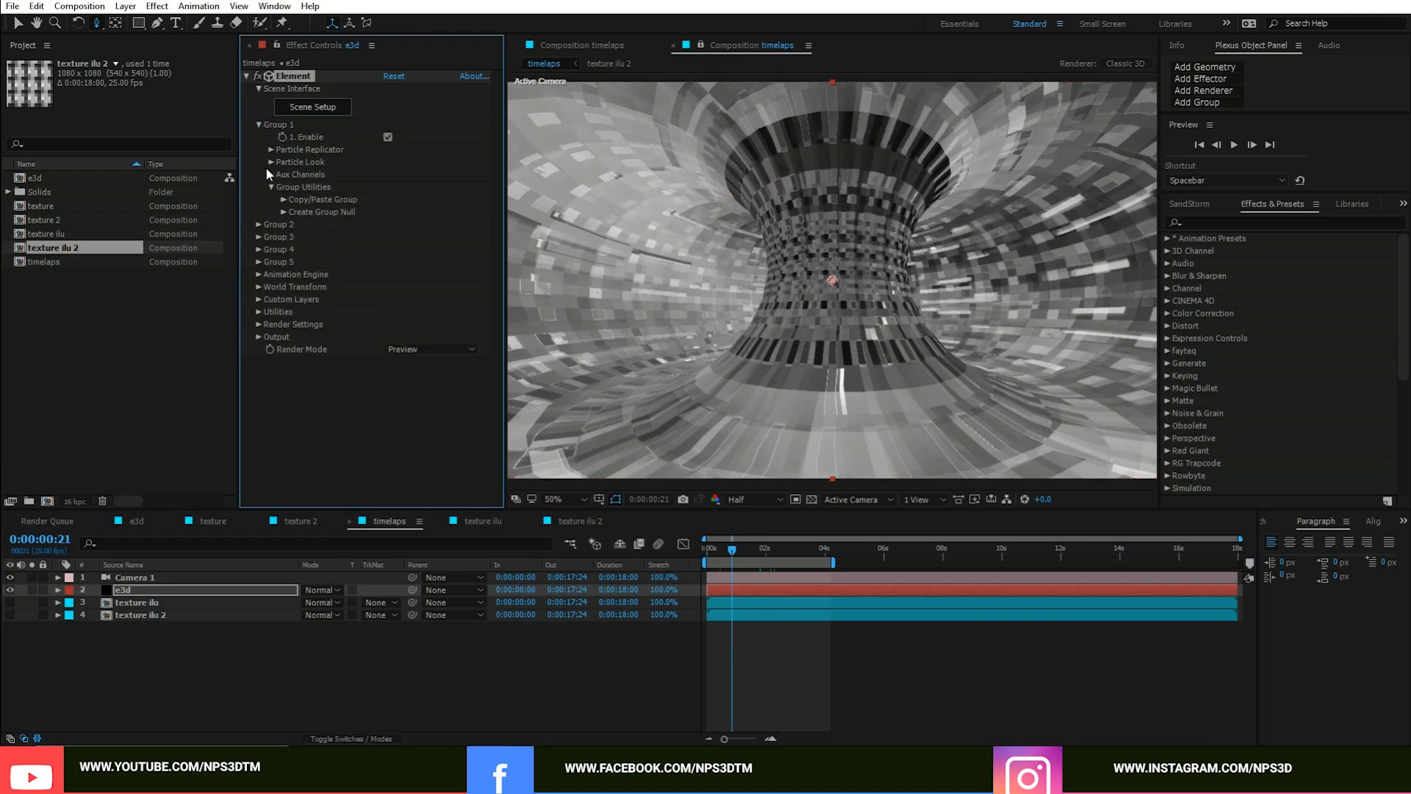
left_click(273, 173)
left_click(282, 200)
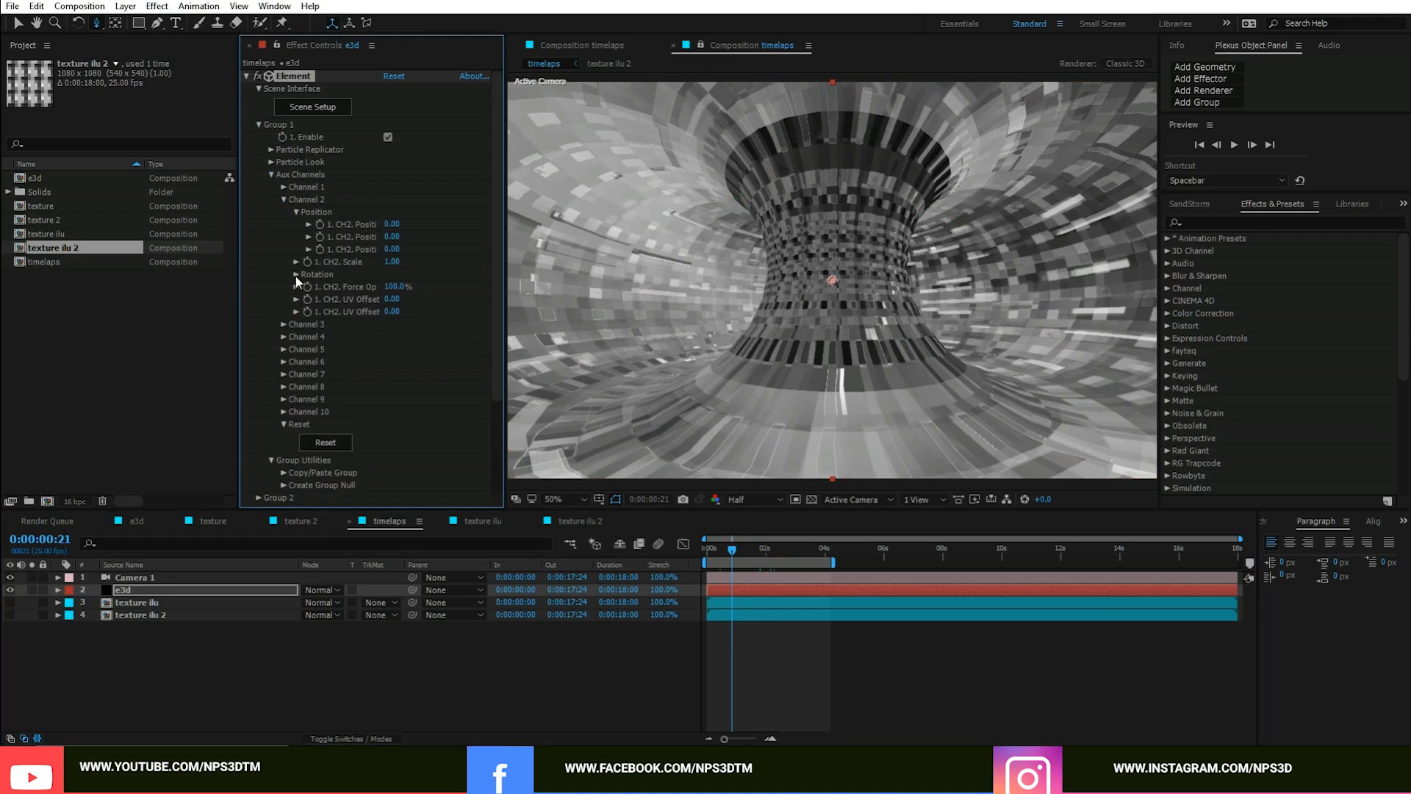
left_click_drag(240, 324, 196, 321)
left_click_drag(357, 299, 412, 296)
left_click_drag(731, 551, 700, 553)
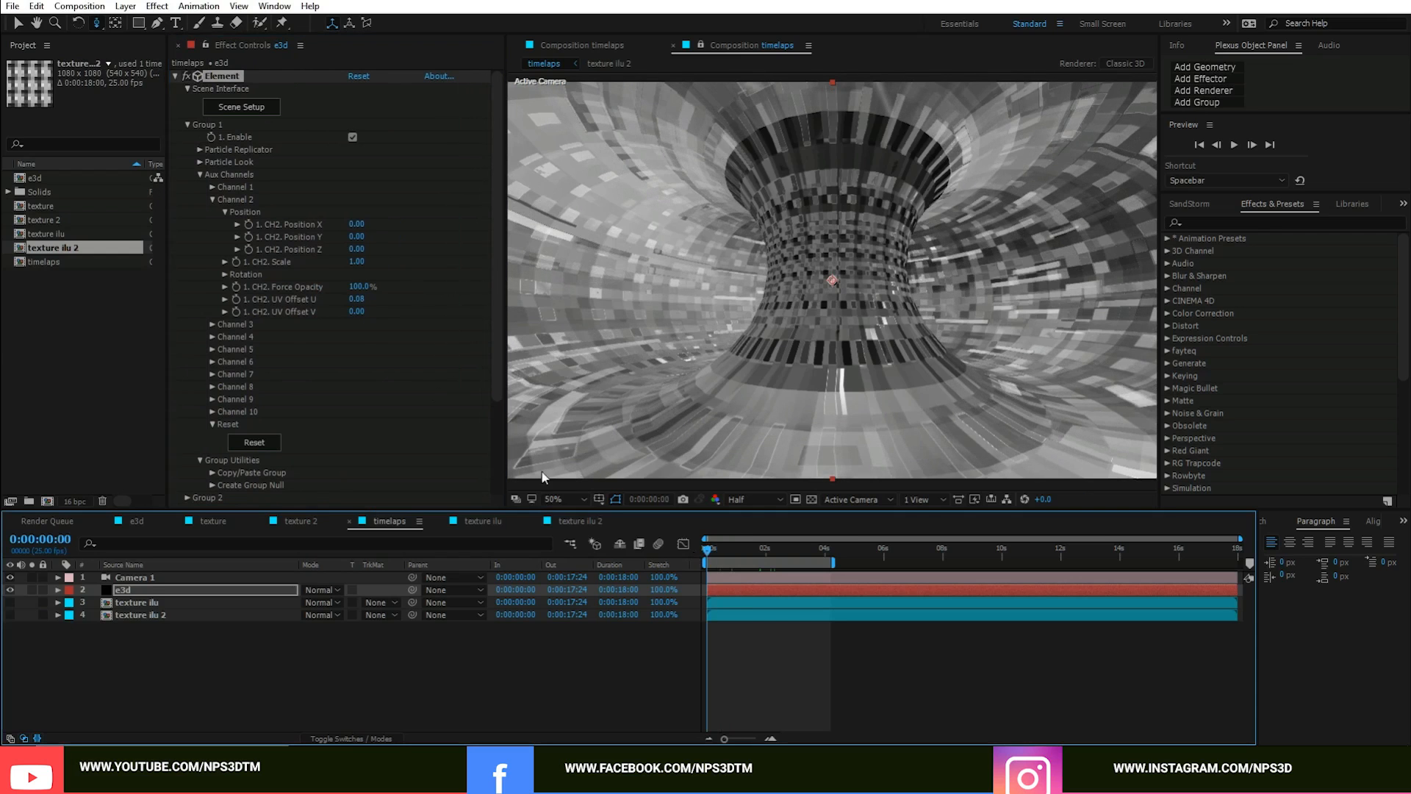
left_click(237, 299)
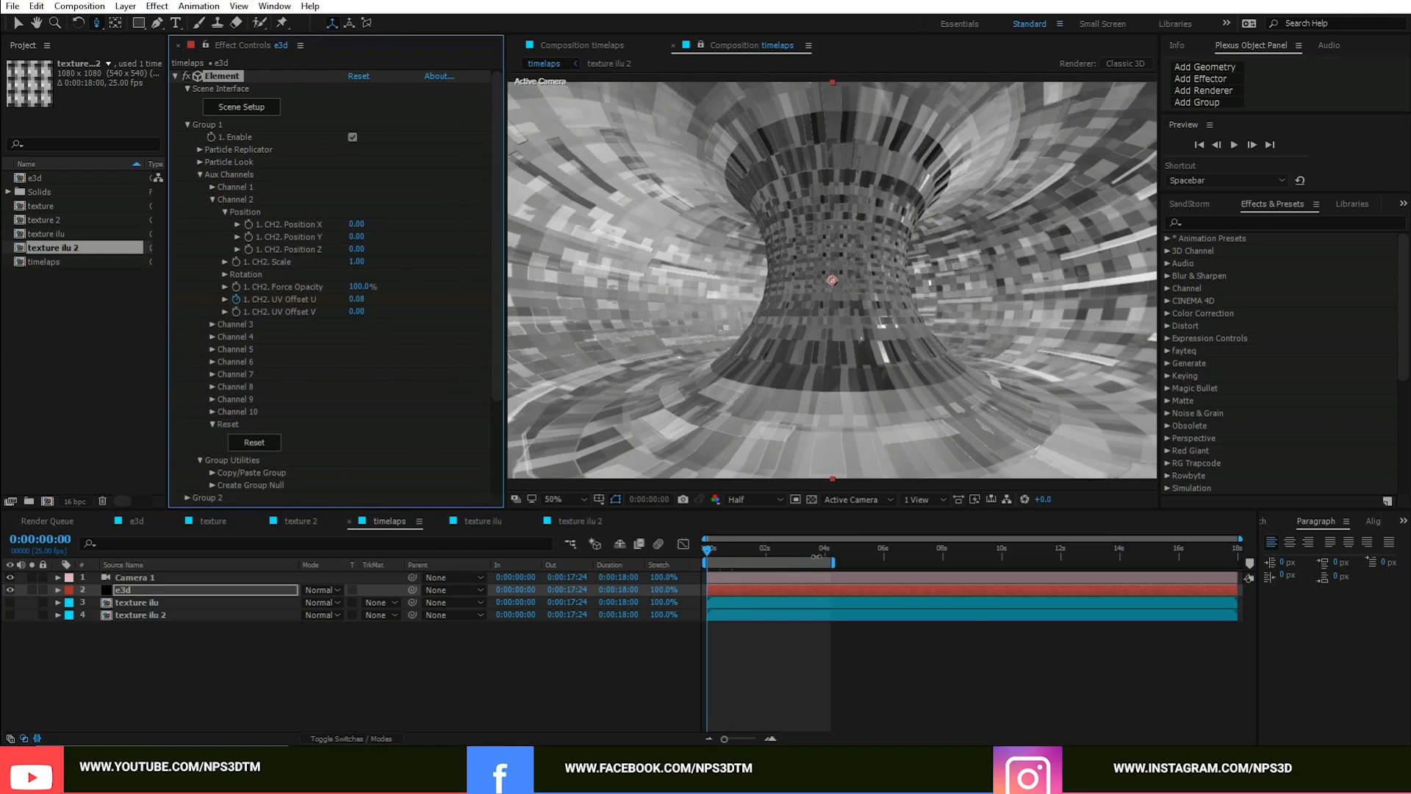
Step: Set the Channel 2 UV Offset U to 4 at 0:00:04:15 to animate the texture offset
left_click(838, 551)
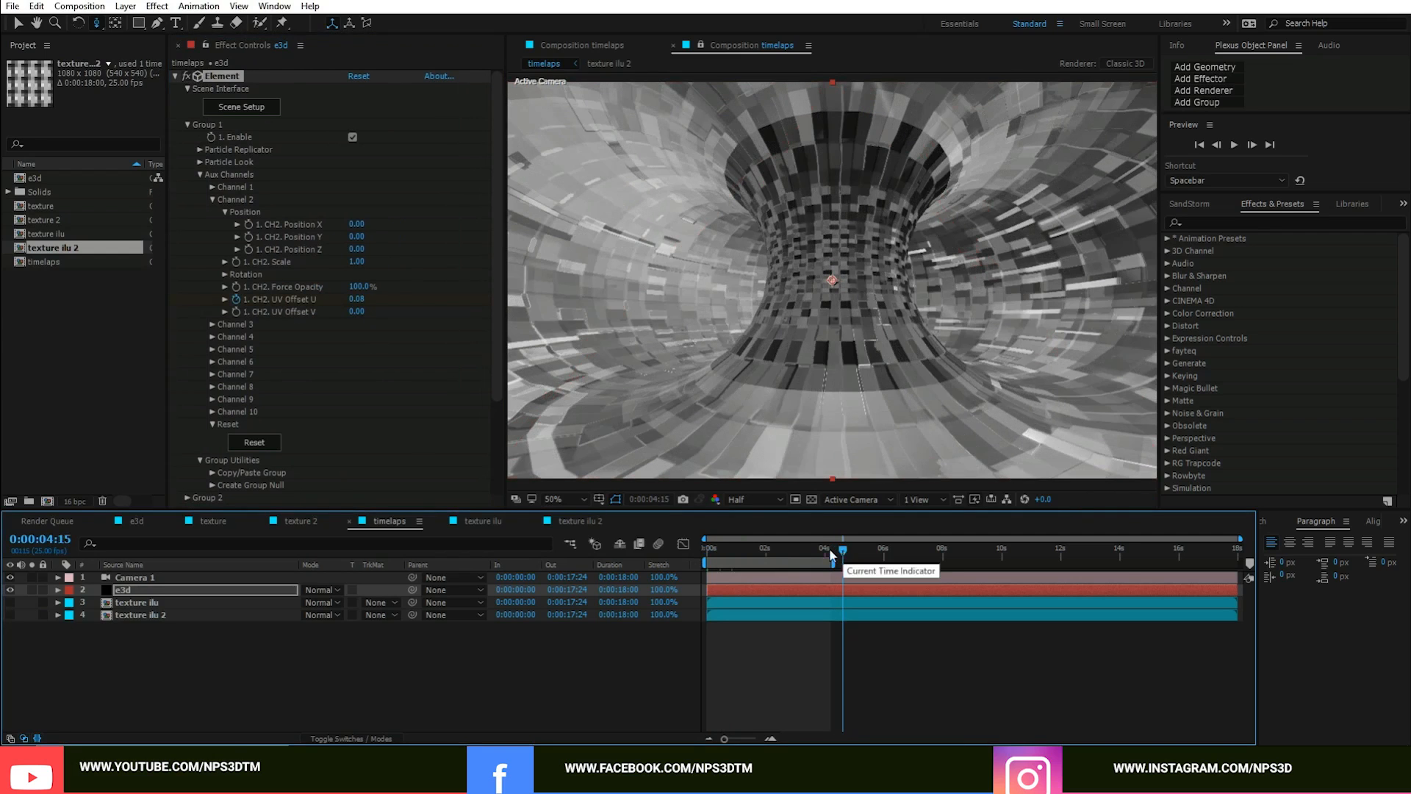
left_click_drag(356, 299, 1011, 240)
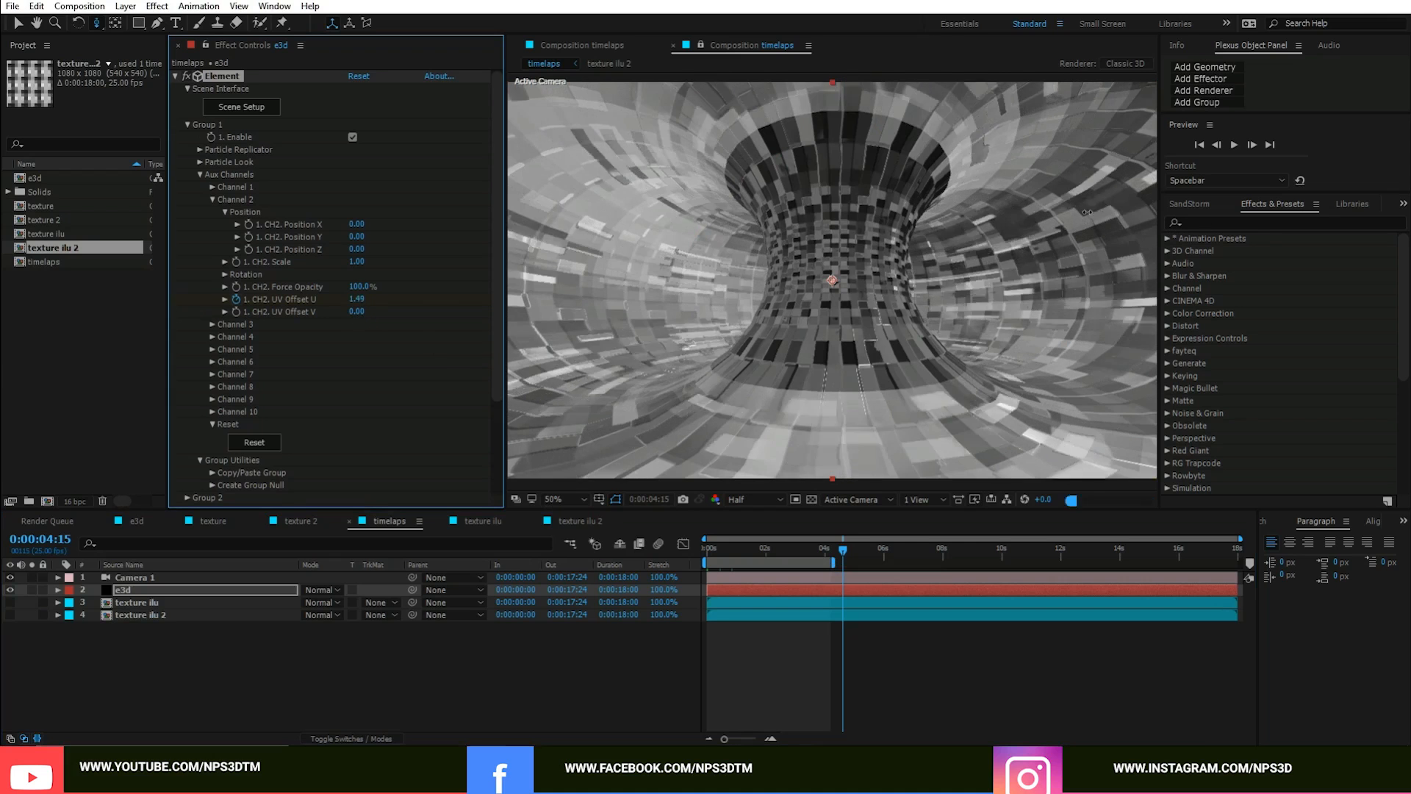
left_click(359, 301)
type("4")
key("Return")
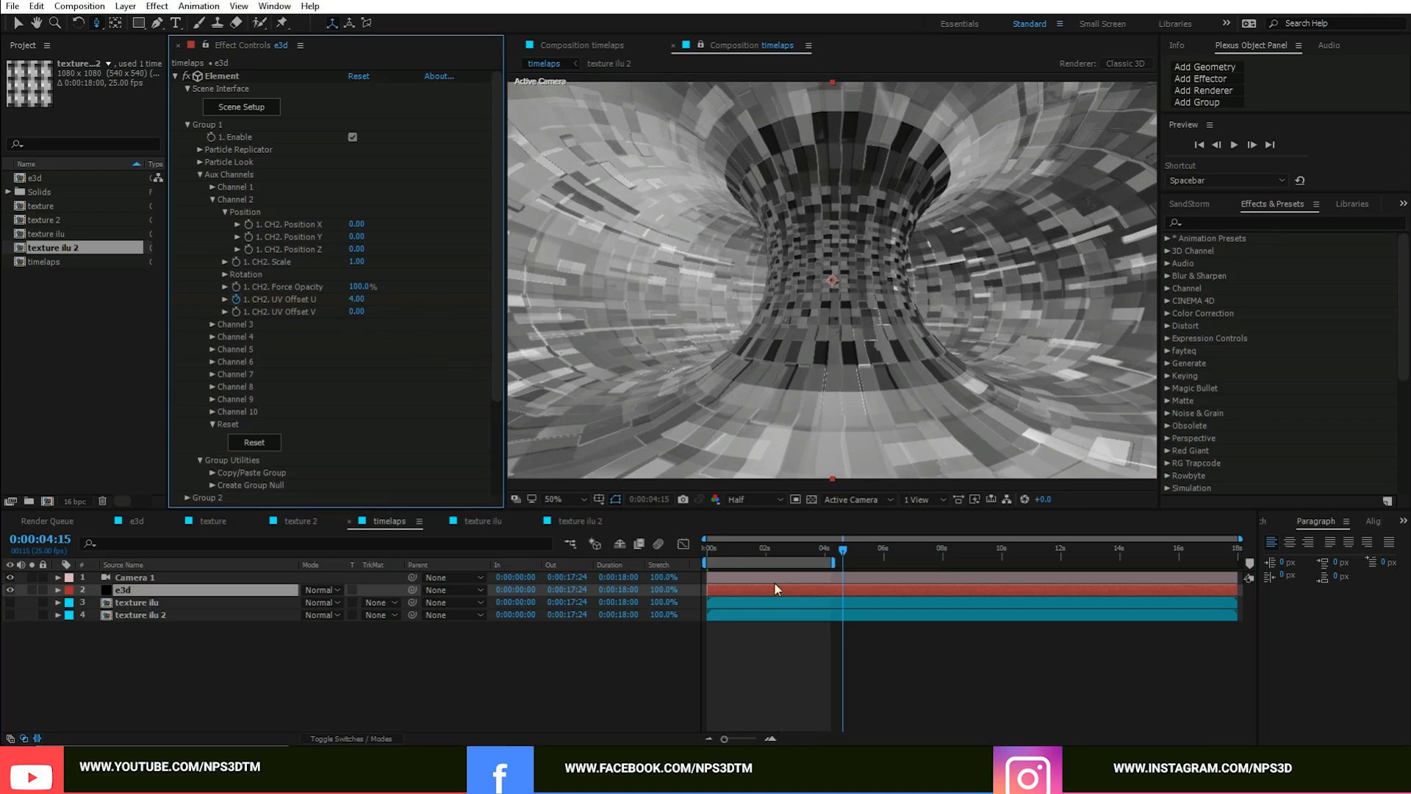
Step: Play the timelaps animation from the beginning and stop at 0:00:01:09
left_click_drag(732, 551, 656, 576)
key("space")
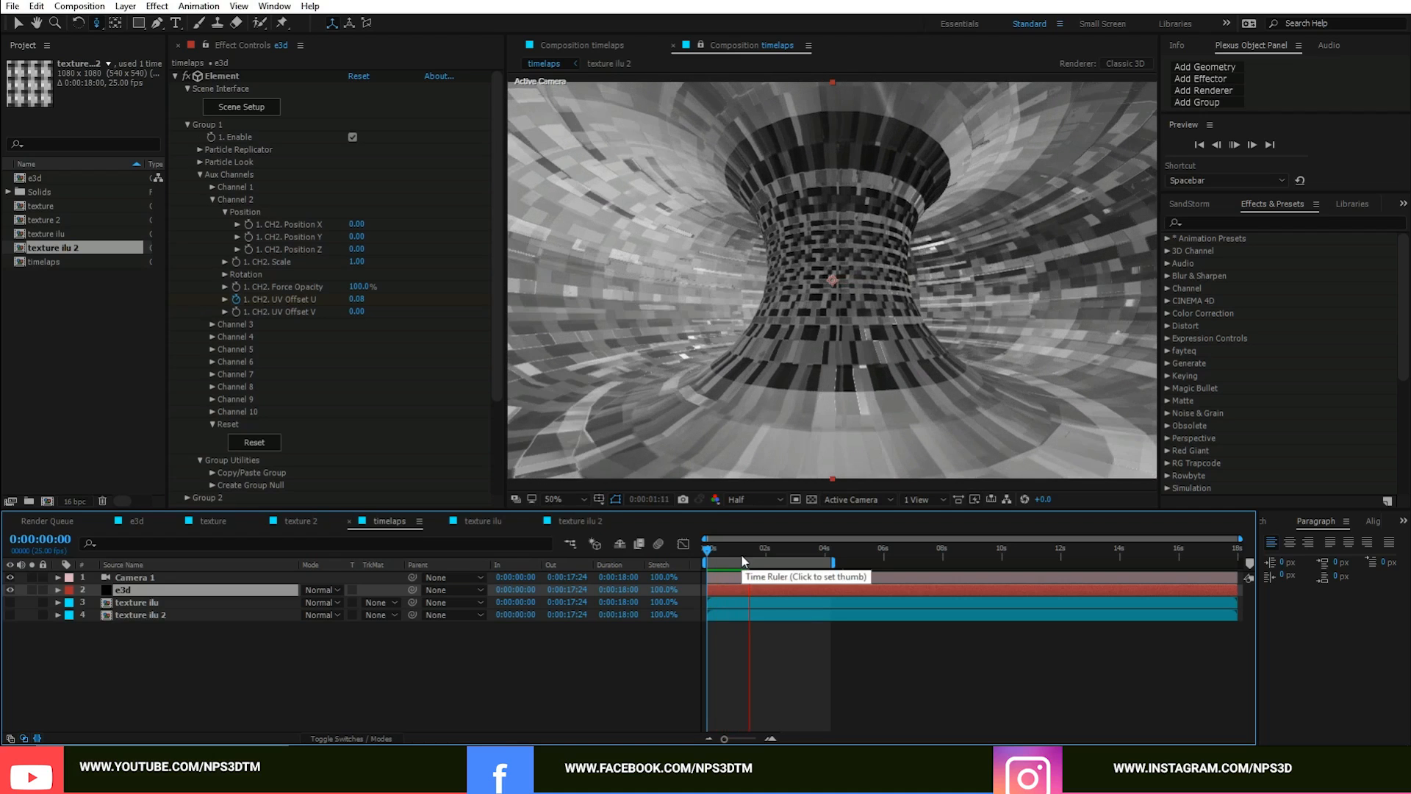
left_click(747, 553)
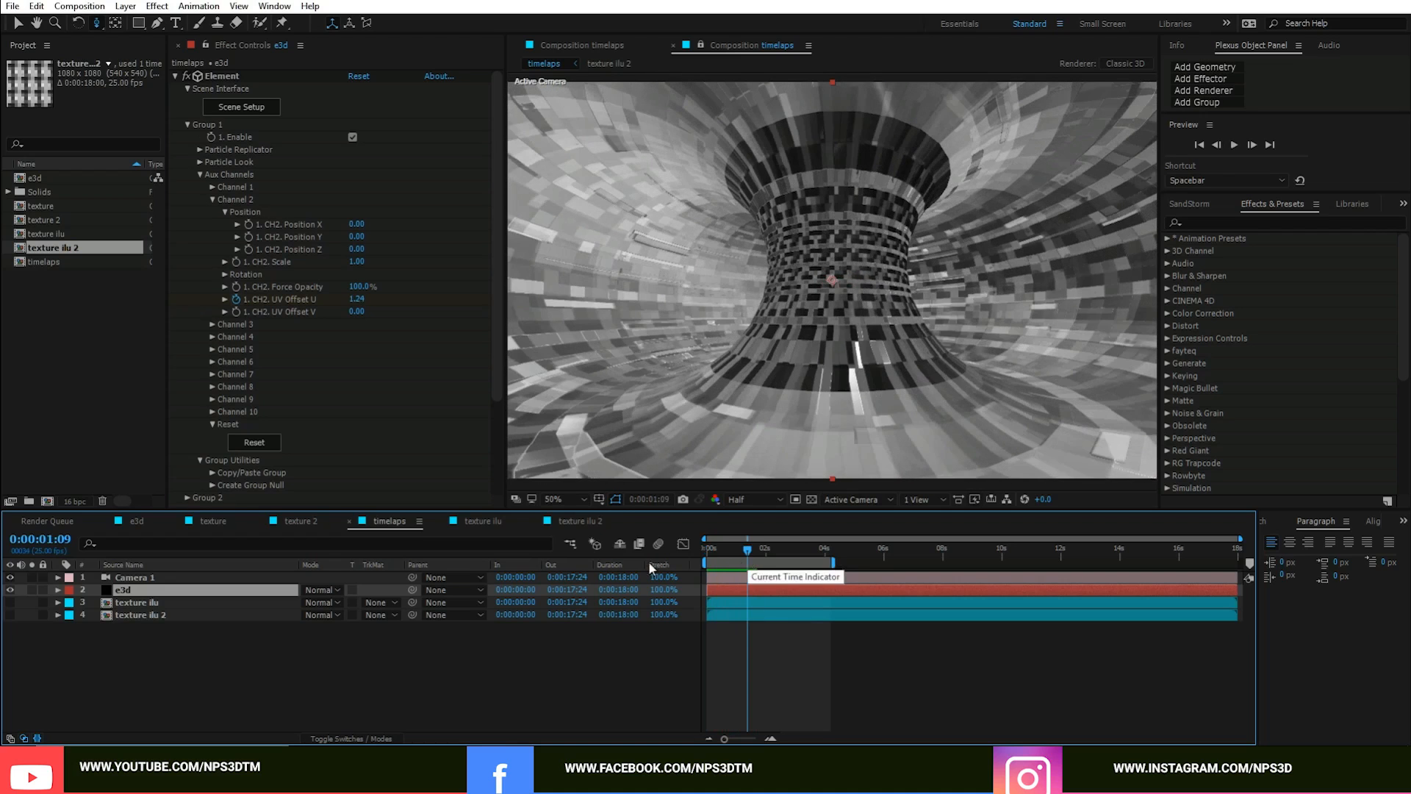
Step: In texture ilu, reveal both check layers' keyframes and set the upper layer's Cell Pattern Offset X to 2500 at 0:00:04:03
left_click(489, 521)
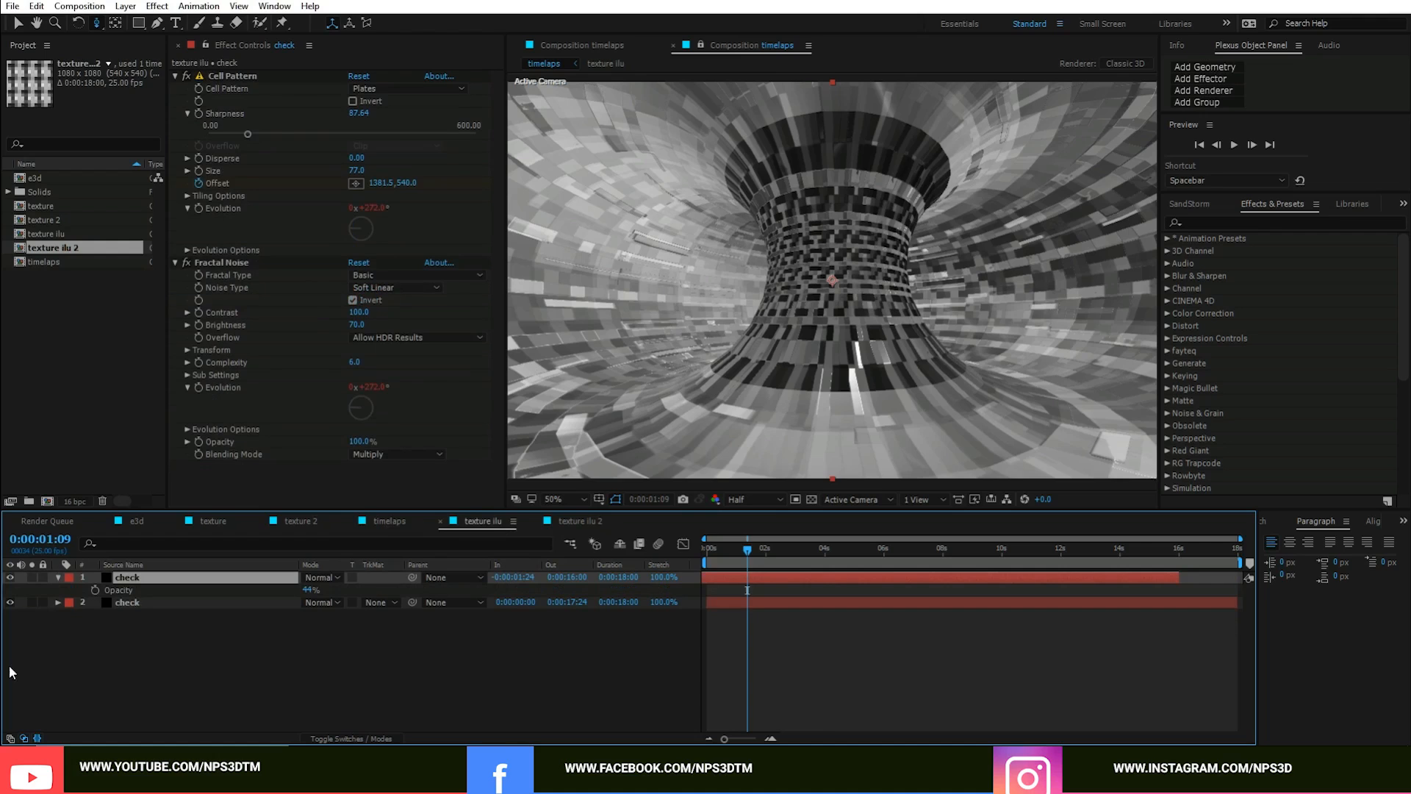
key("u")
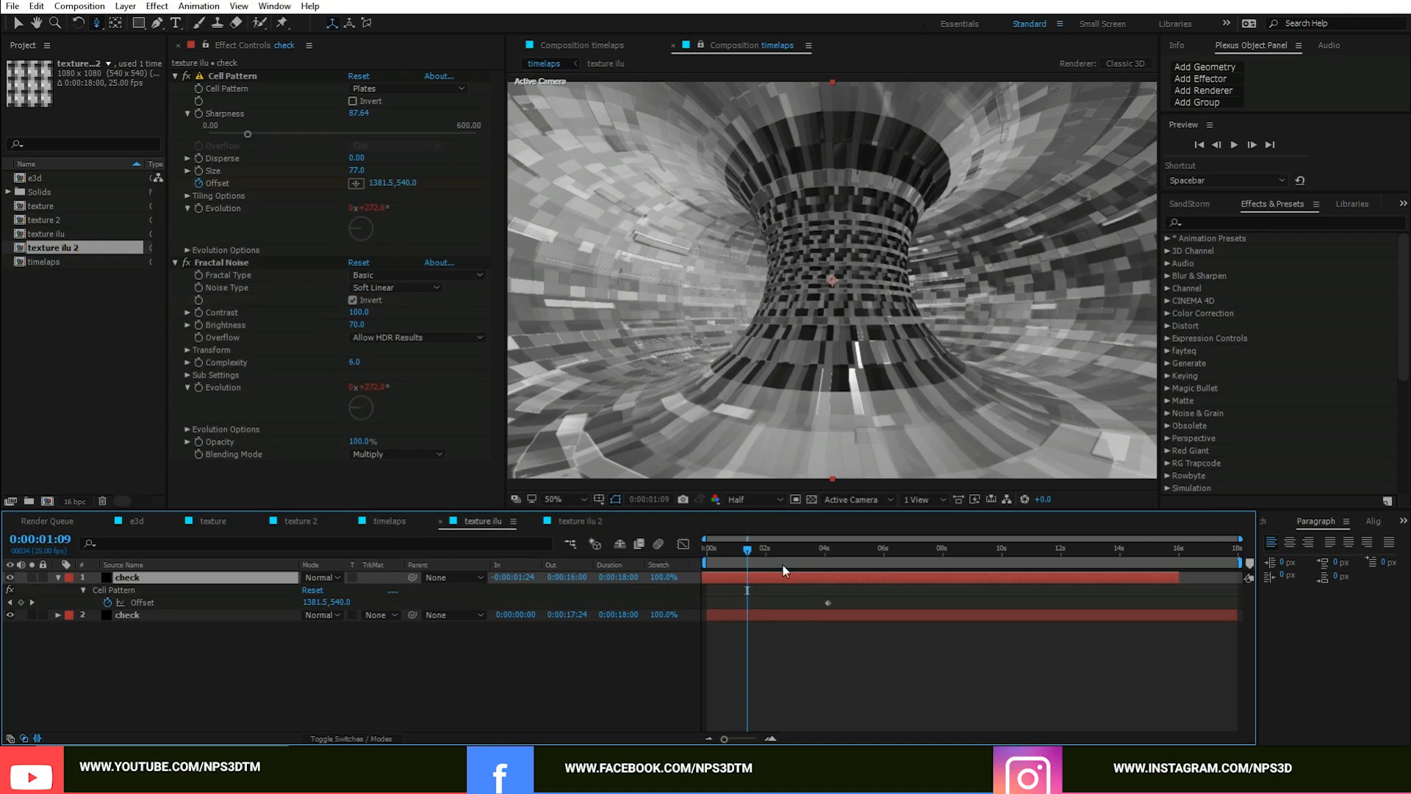
left_click(771, 616)
key("u")
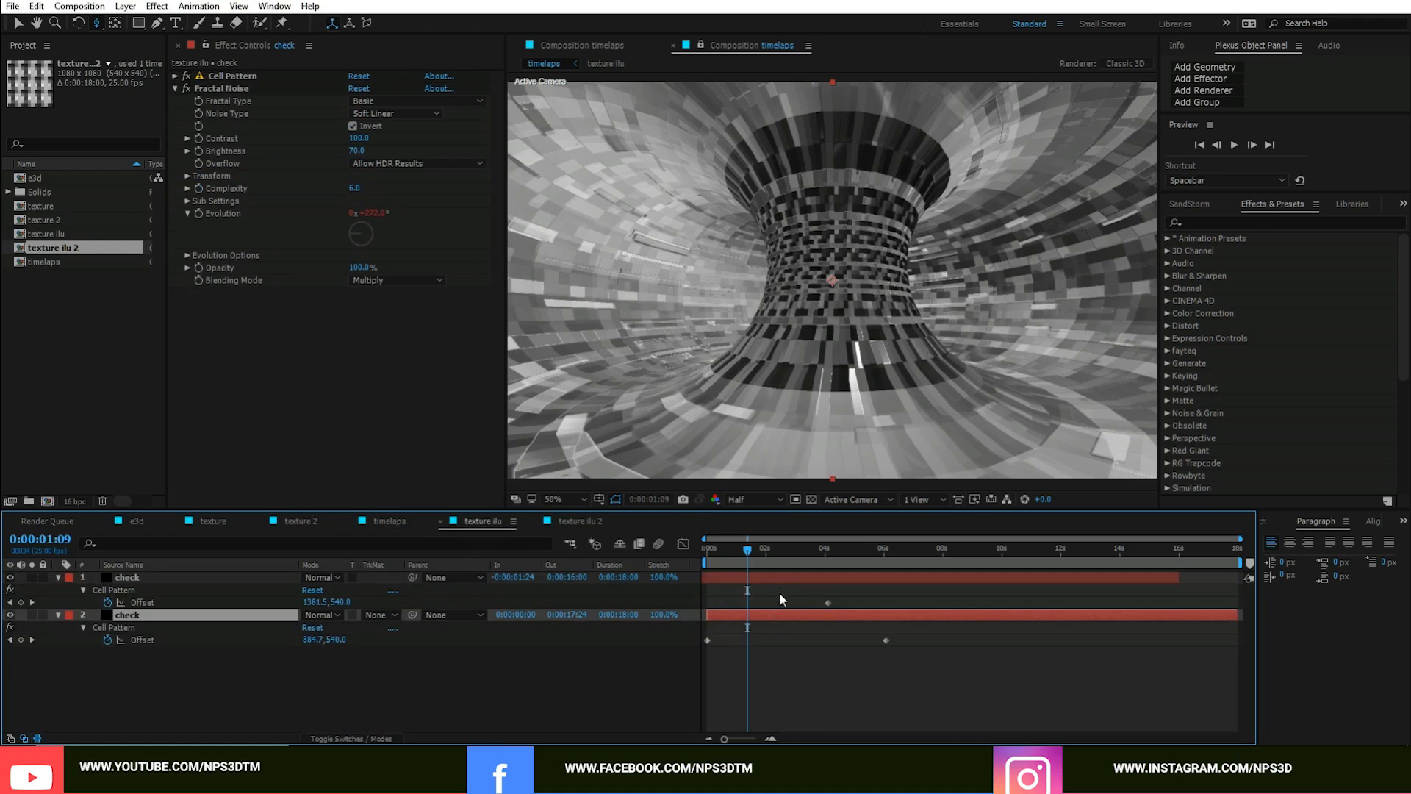
left_click_drag(787, 550, 828, 551)
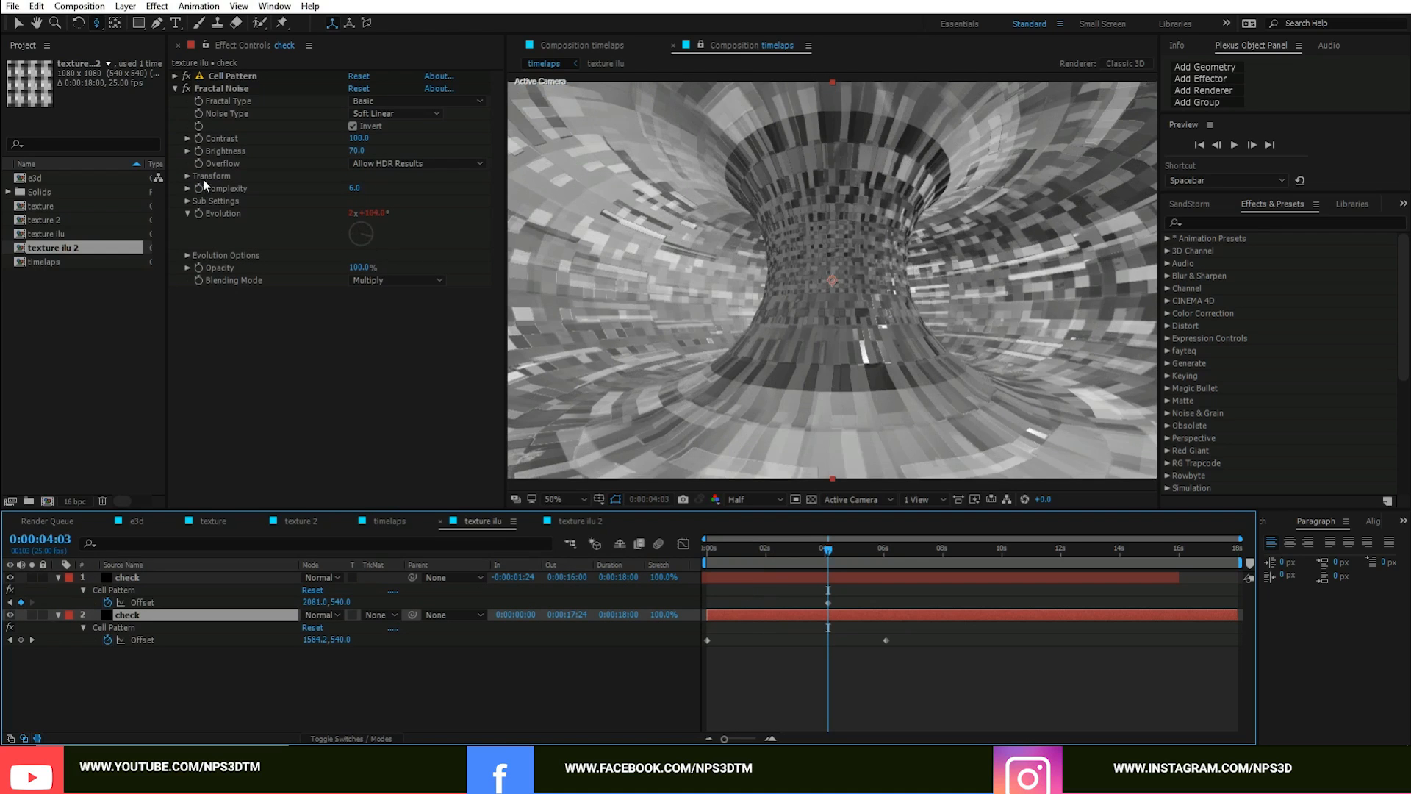
key("ctrl+Up")
left_click(376, 184)
type("2500")
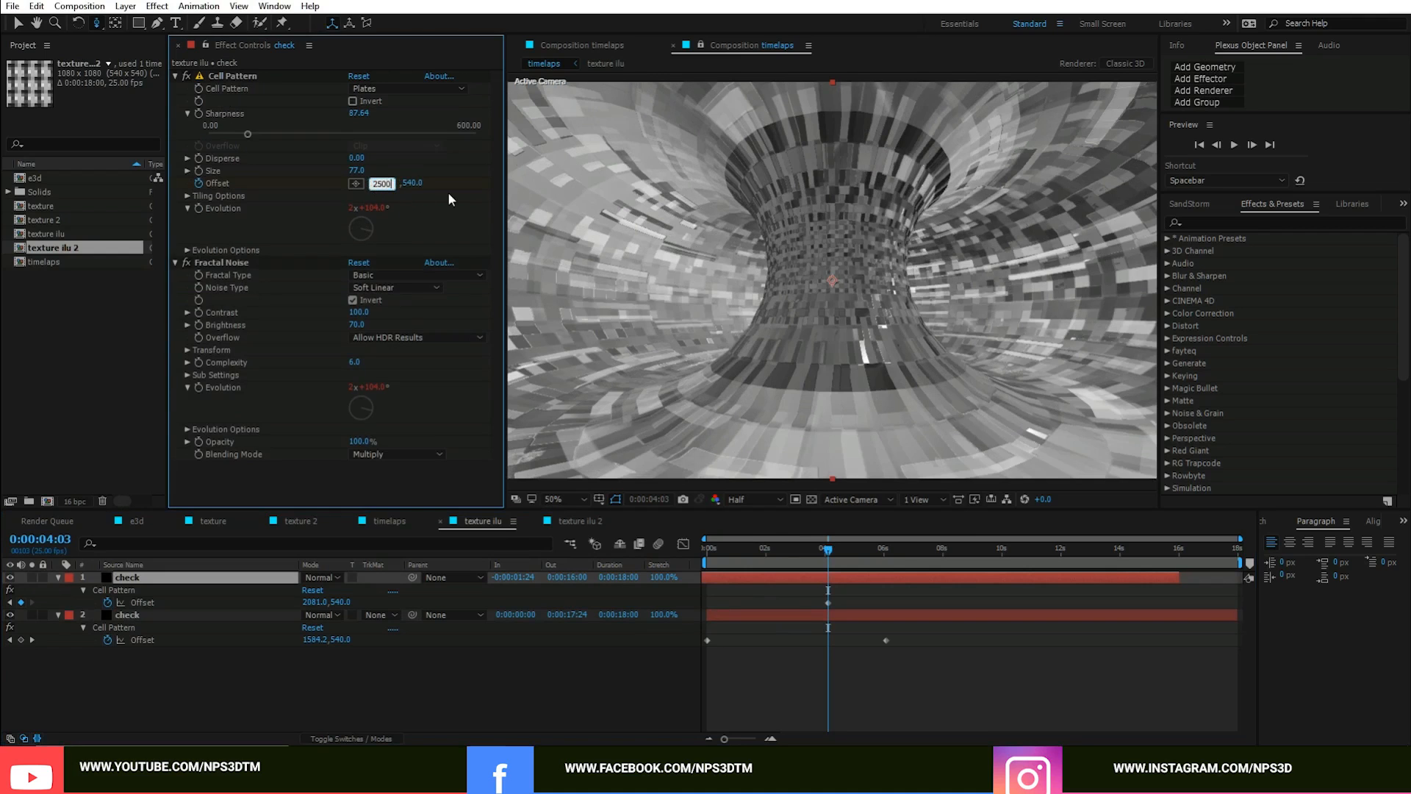
key("Return")
Step: Set the lower check layer's Cell Pattern Offset X to 2500 at its 0:00:06:02 keyframe
left_click(864, 548)
left_click_drag(866, 552, 885, 549)
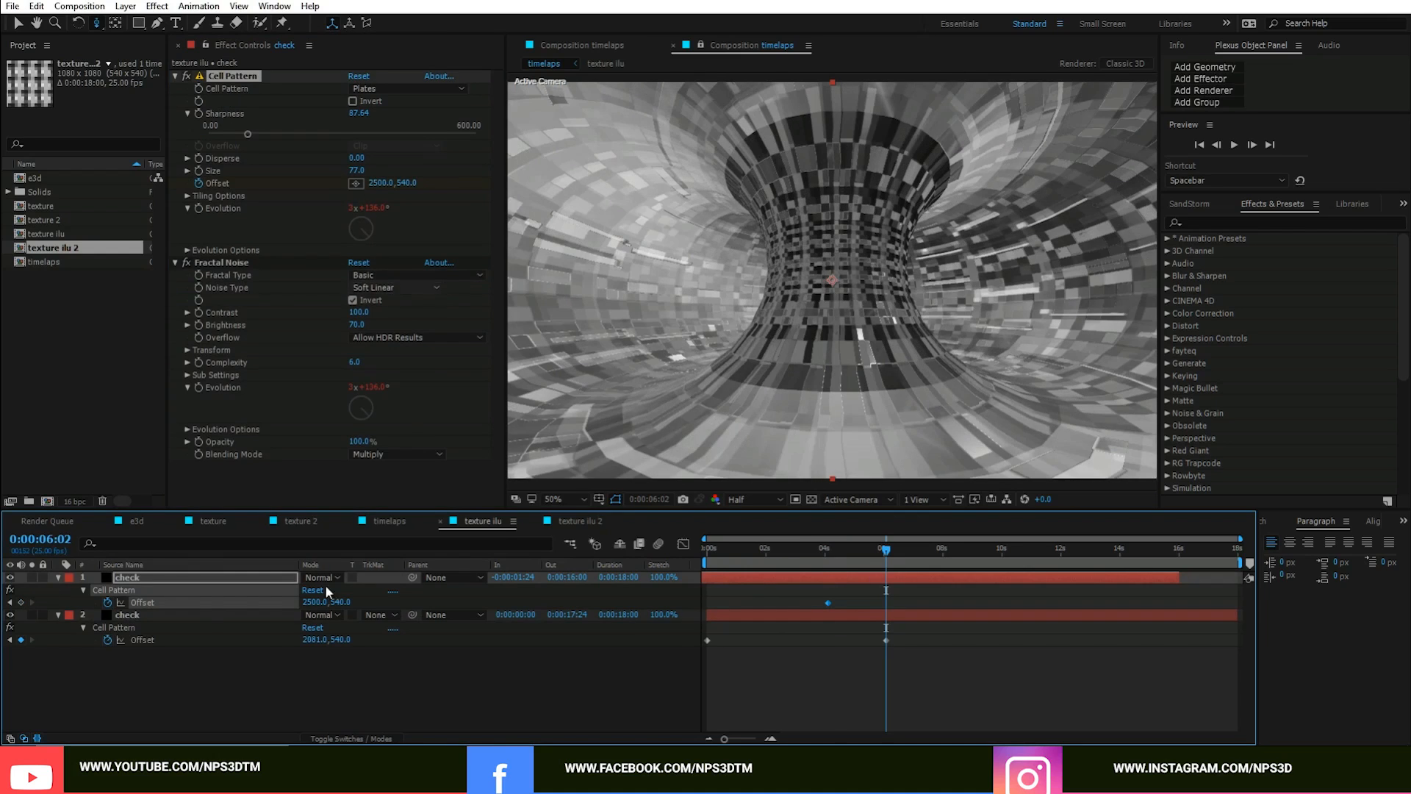
left_click(189, 615)
left_click(379, 184)
type("2500")
key("Return")
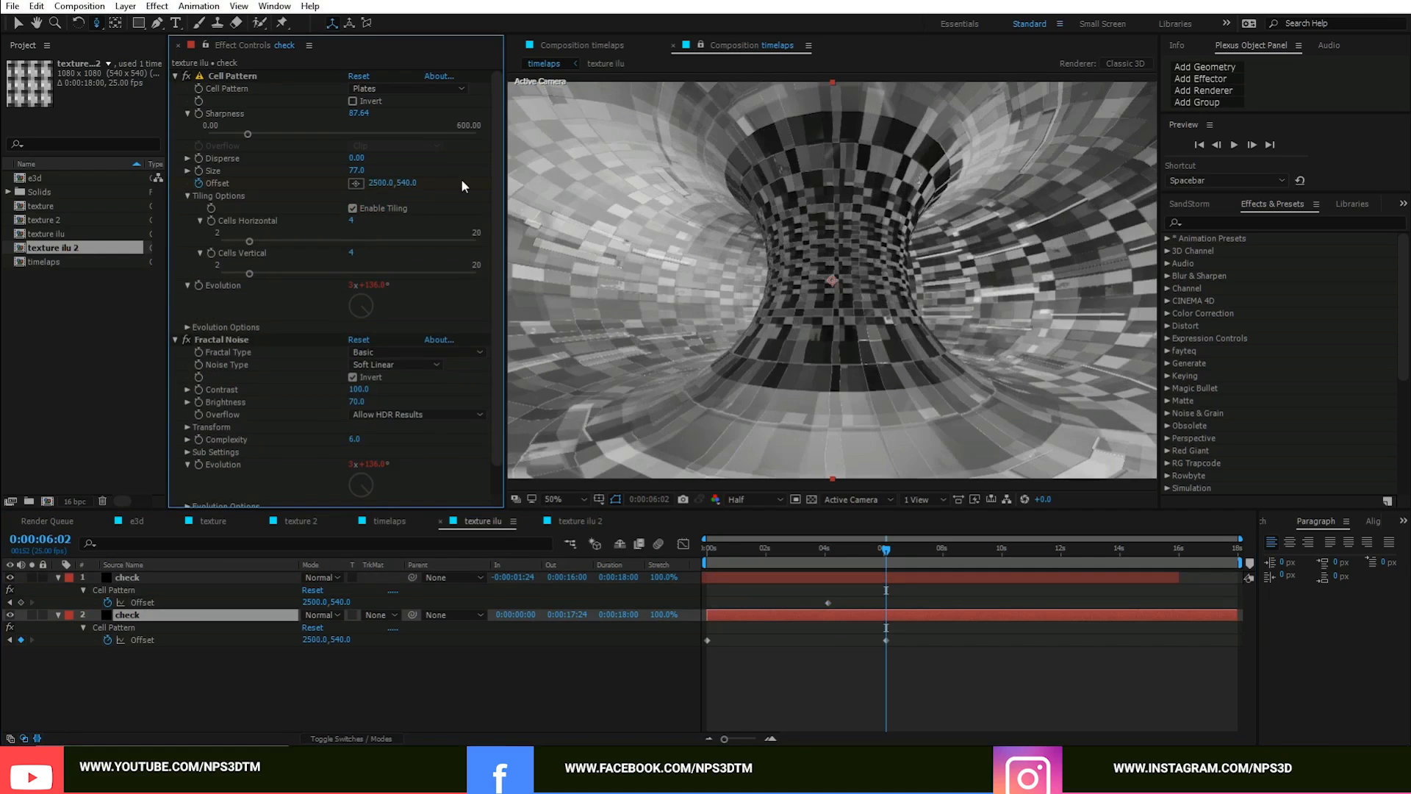
Step: Play the timelaps composition from the beginning to check the faster texture motion, stopping at 0:00:00:21
left_click(382, 520)
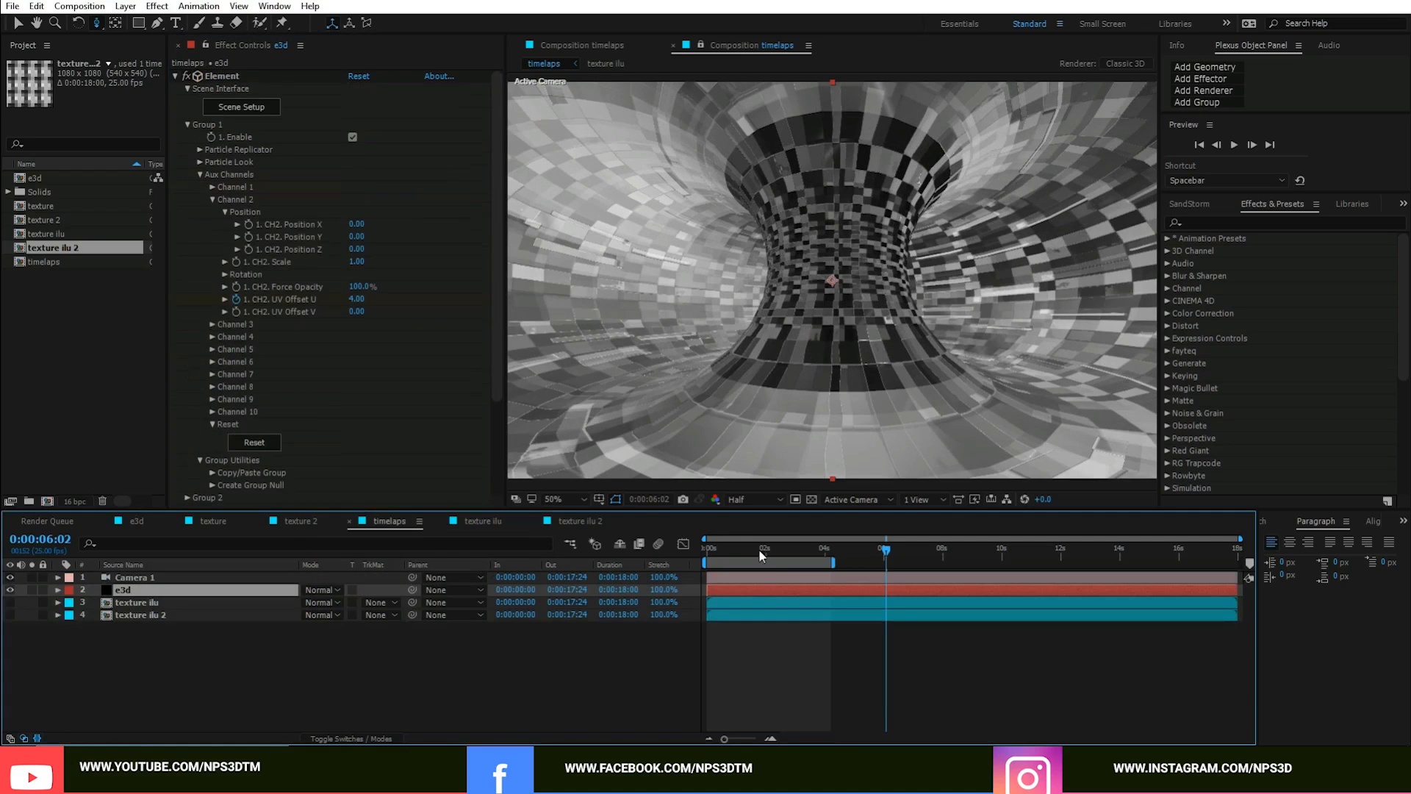
key("Home")
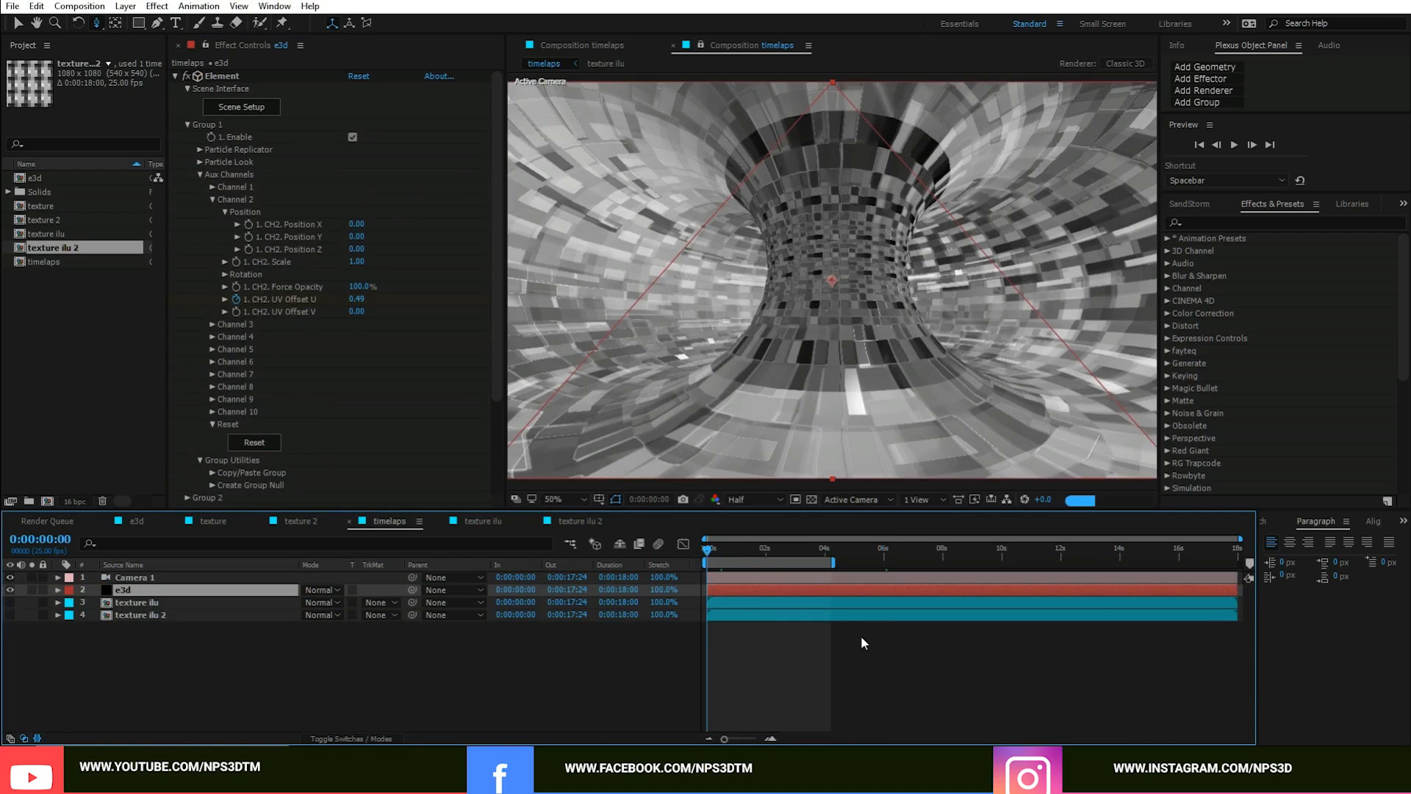
key("space")
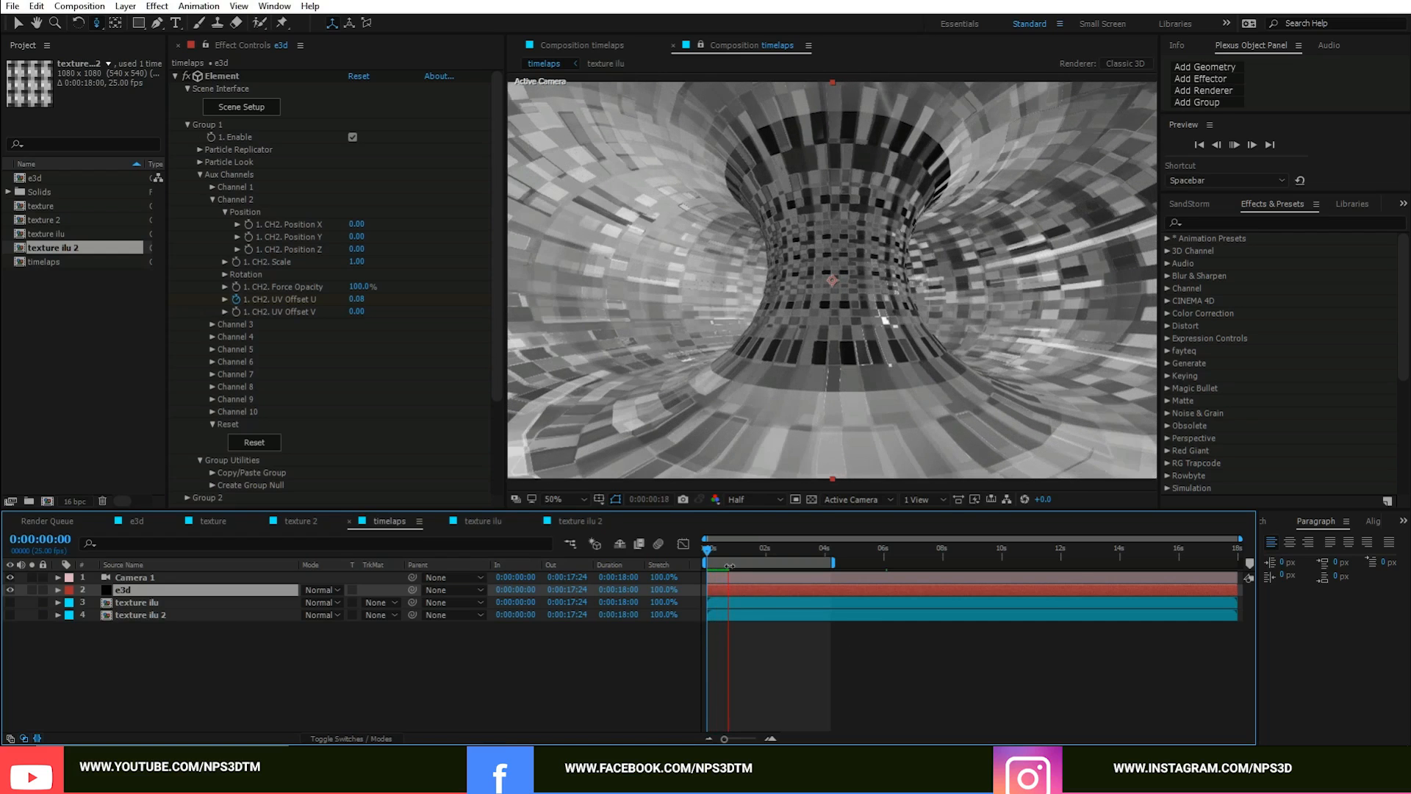
key("space")
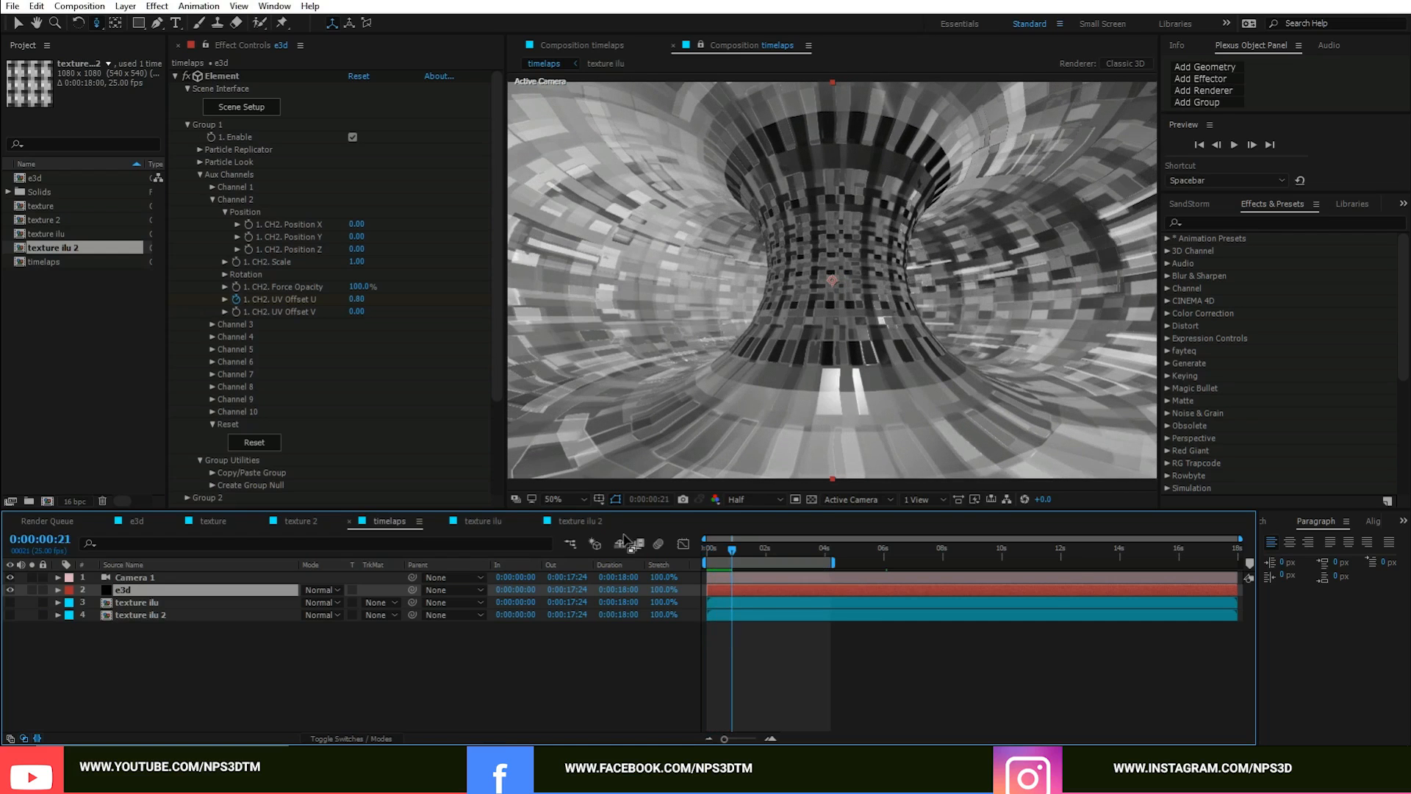
Step: Collapse the auxiliary channels and the texture ilu effect settings, and unlock the viewer to display texture ilu
left_click(196, 178)
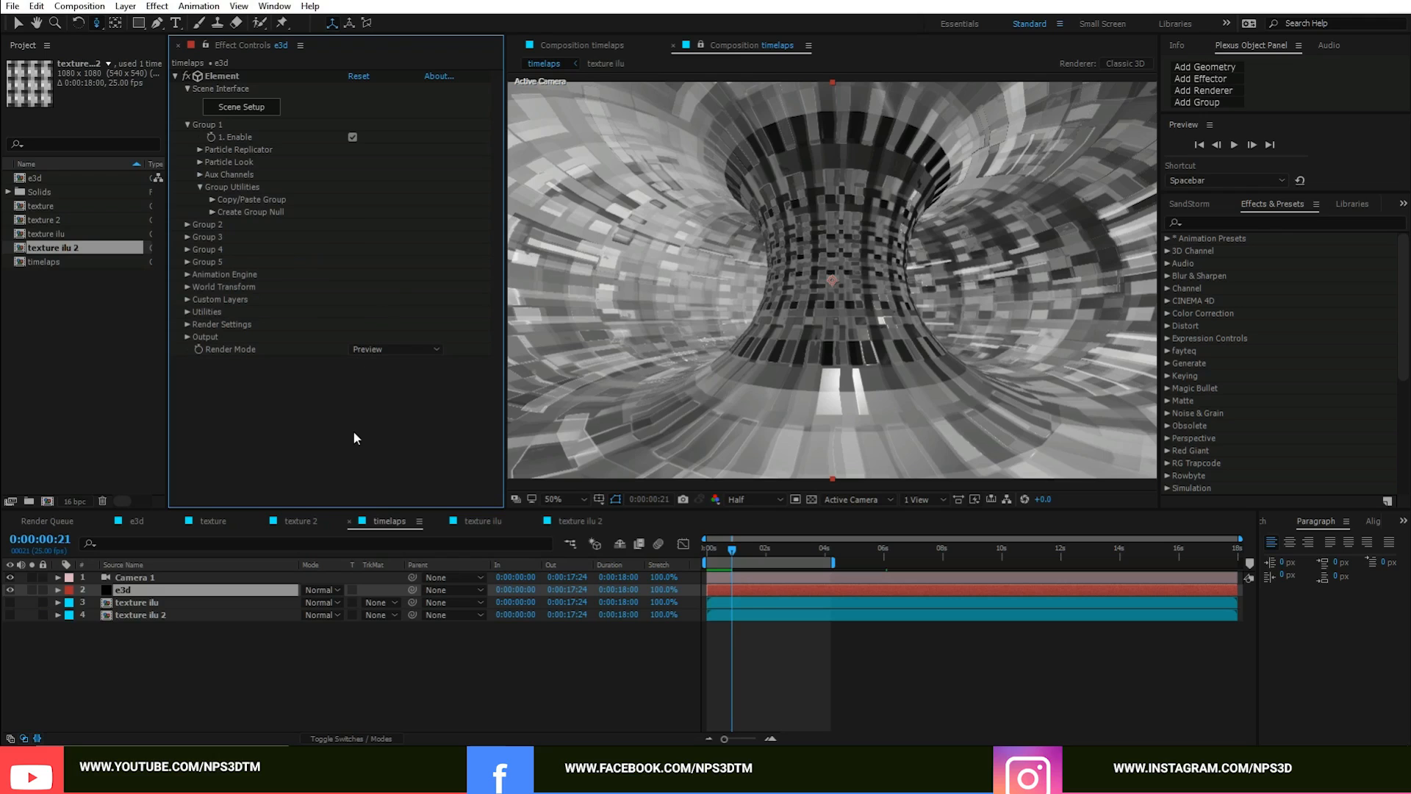
left_click(471, 520)
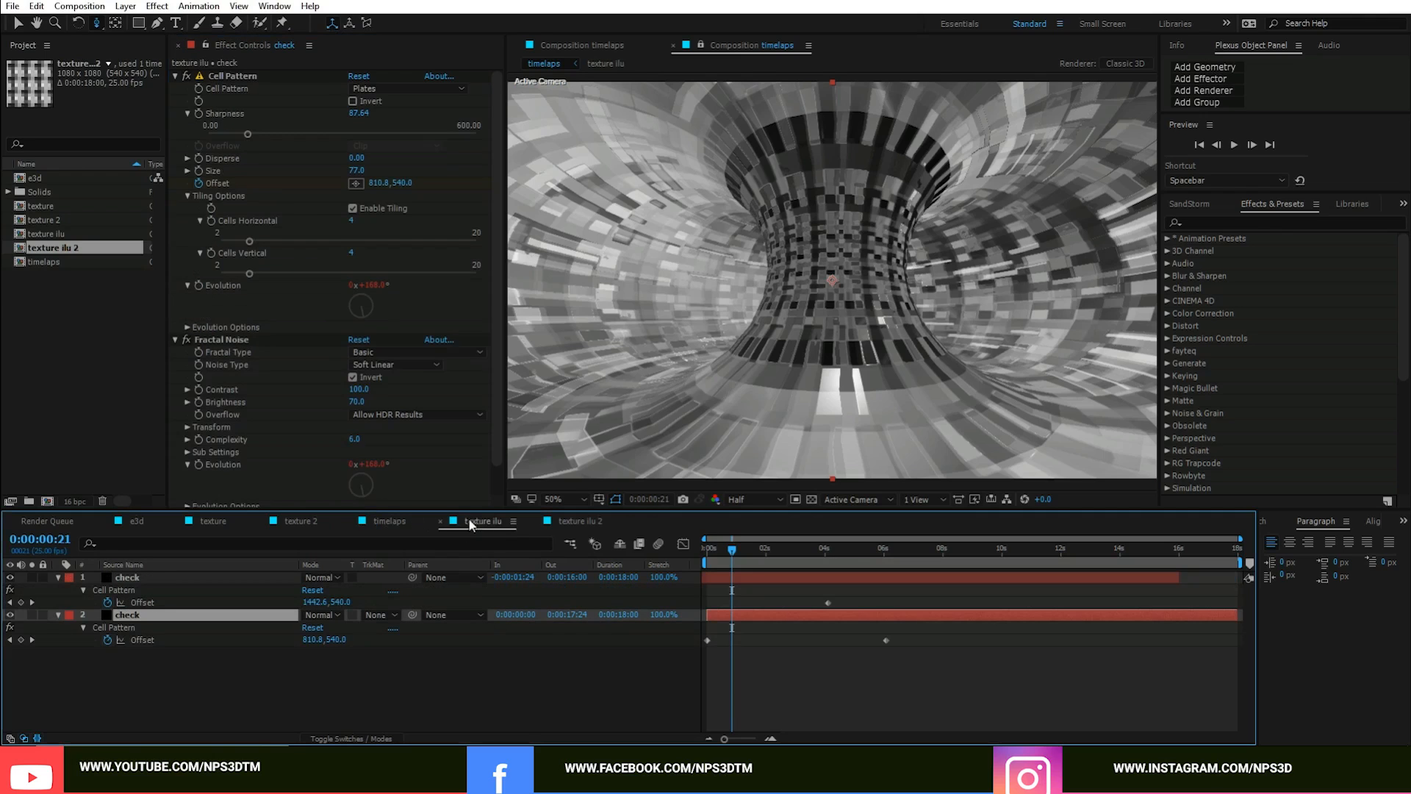
left_click(176, 73)
left_click(175, 88)
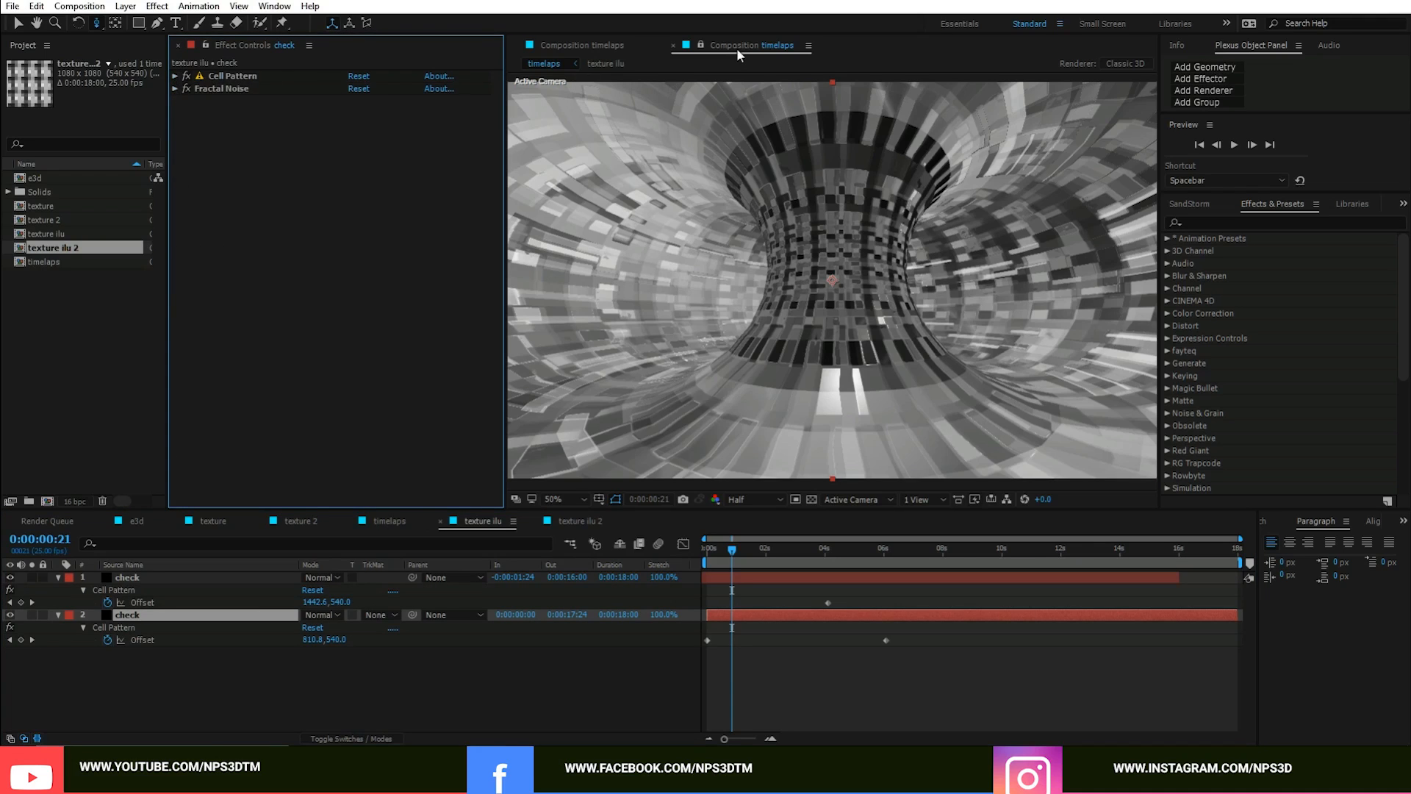
left_click(63, 578)
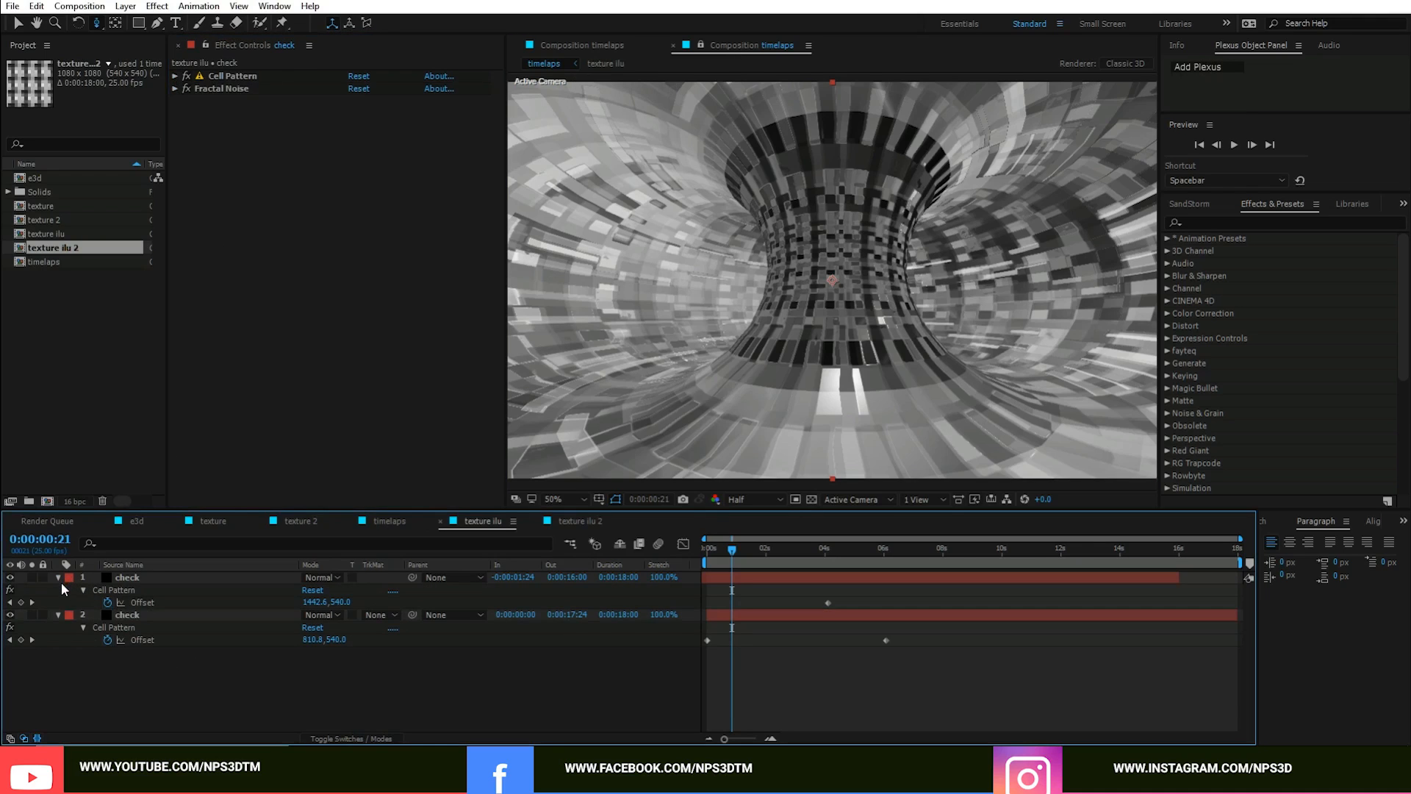
left_click(59, 579)
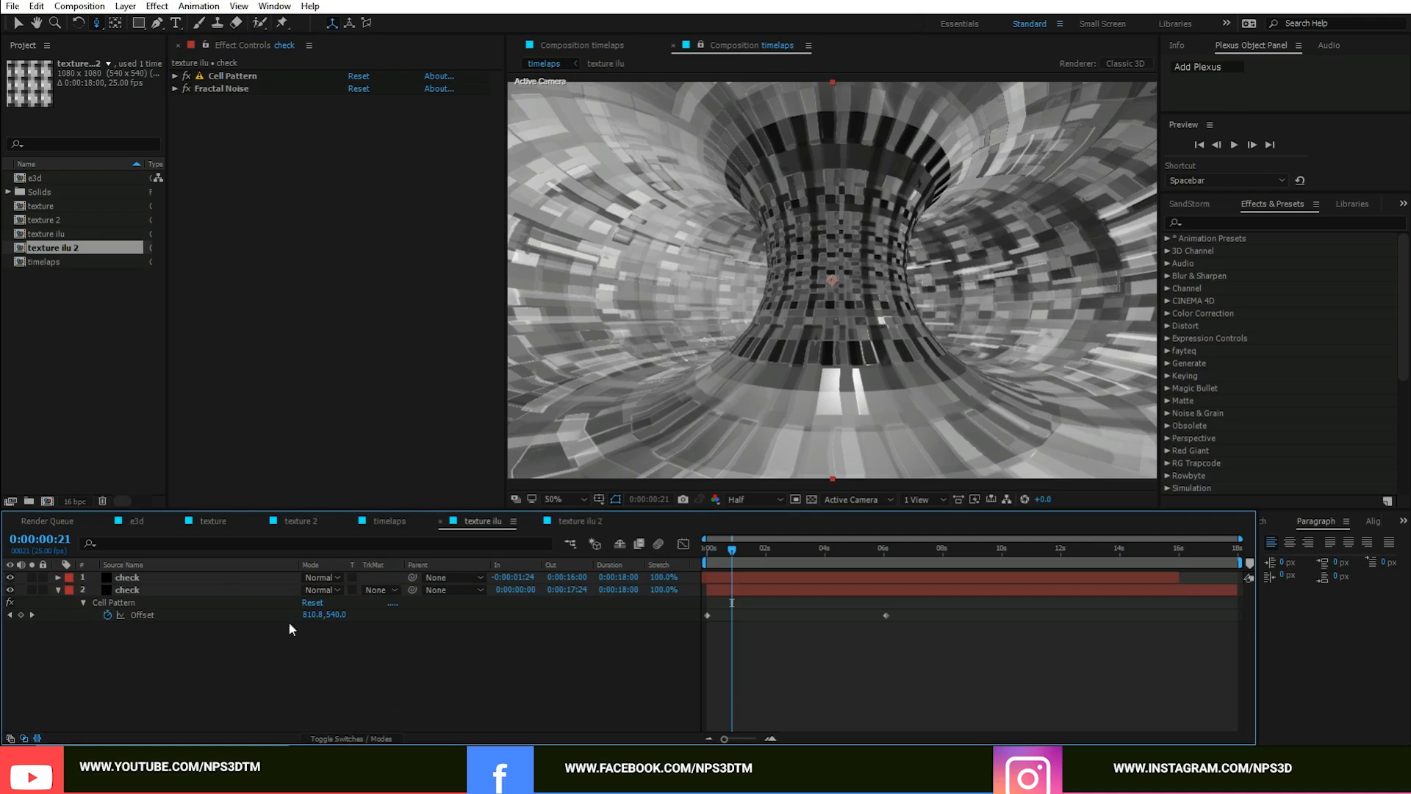
left_click(271, 419)
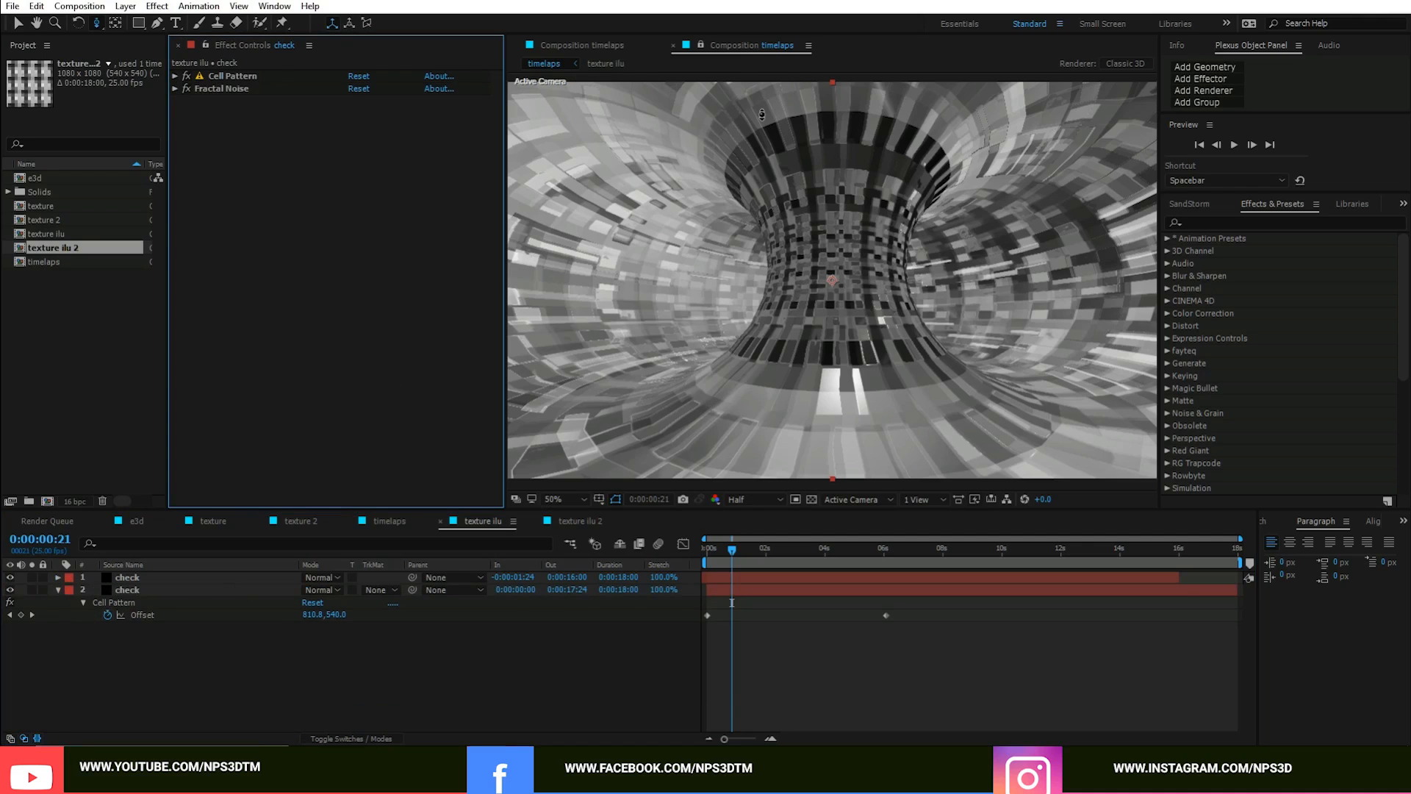
left_click(701, 46)
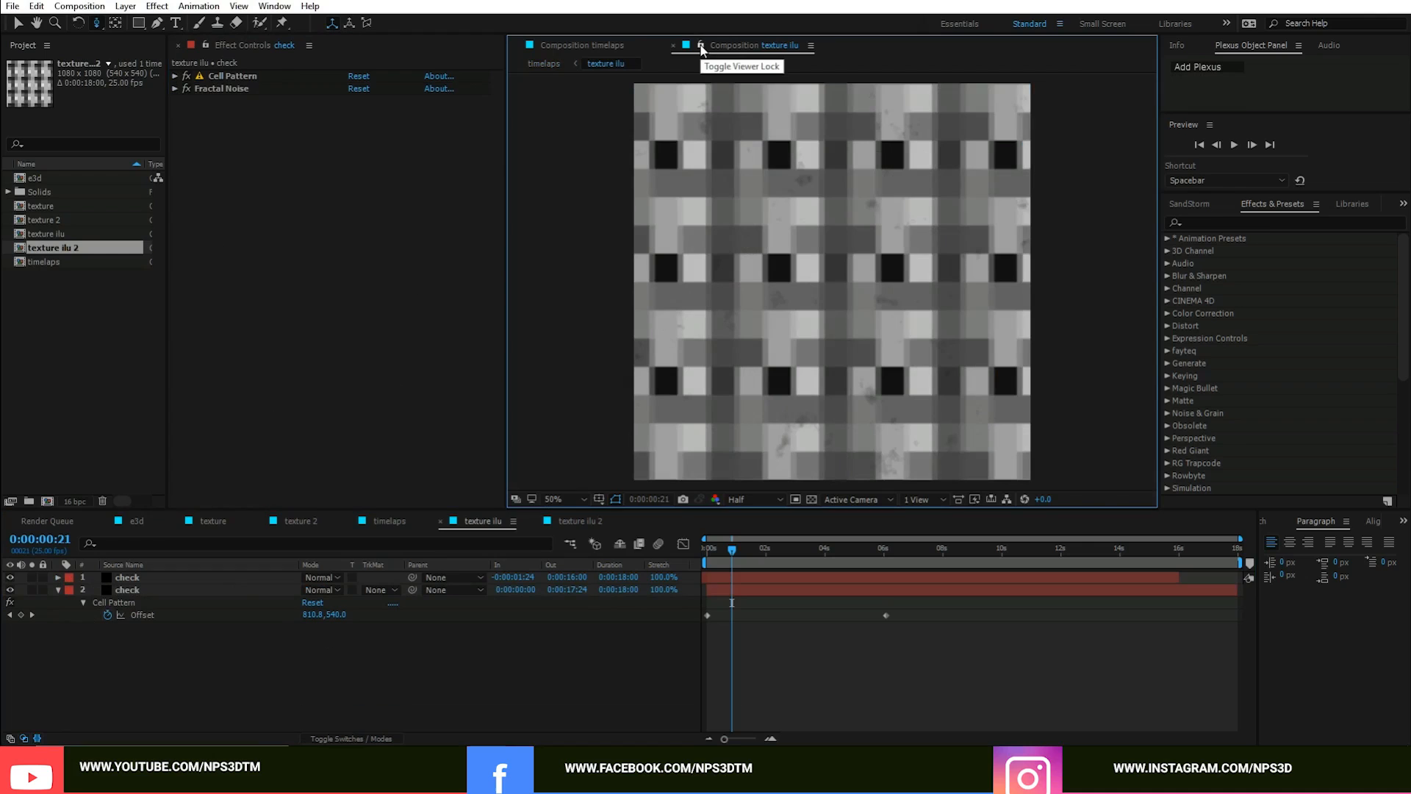
left_click(349, 281)
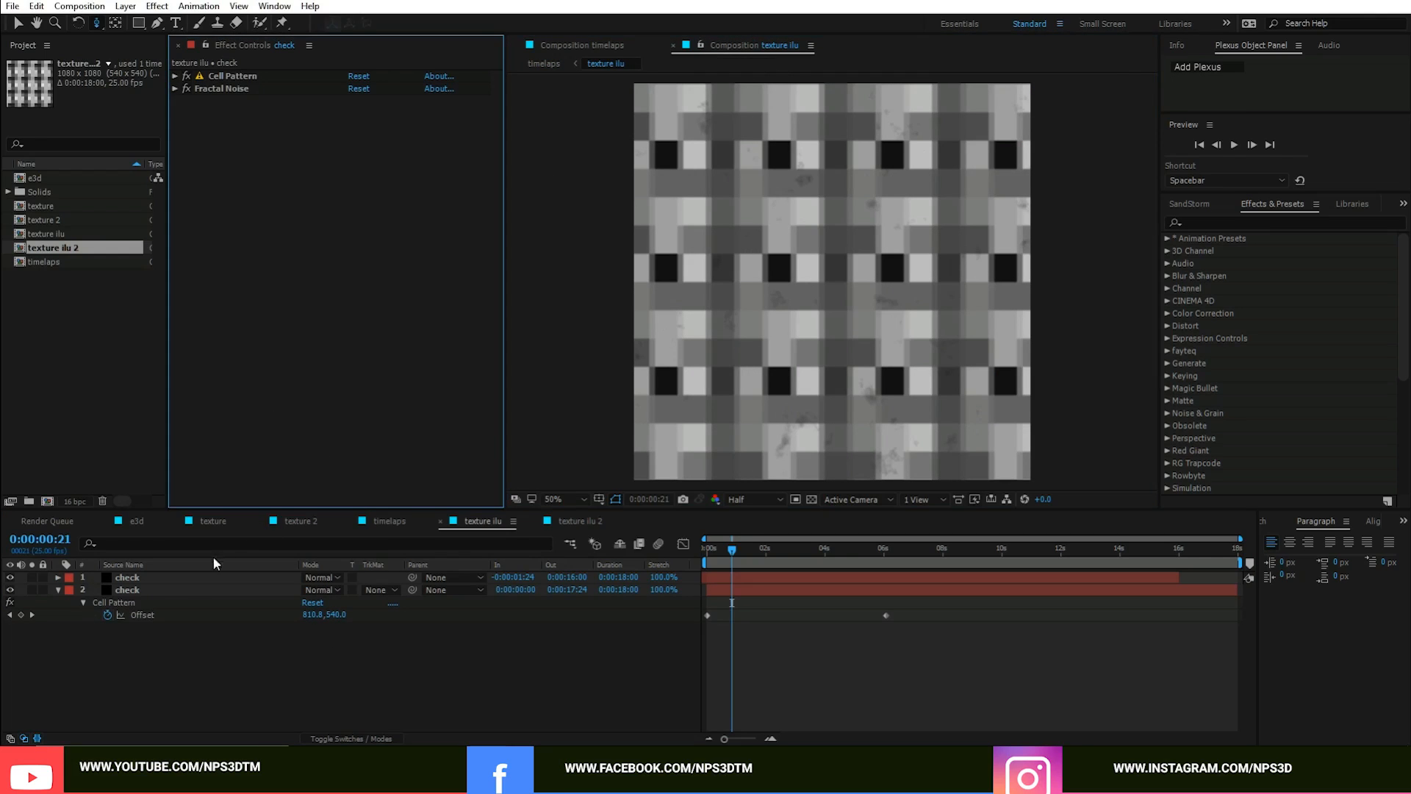
Step: Add an adjustment layer on top of texture ilu and apply the Tint effect to it
right_click(198, 518)
mouse_move(280, 526)
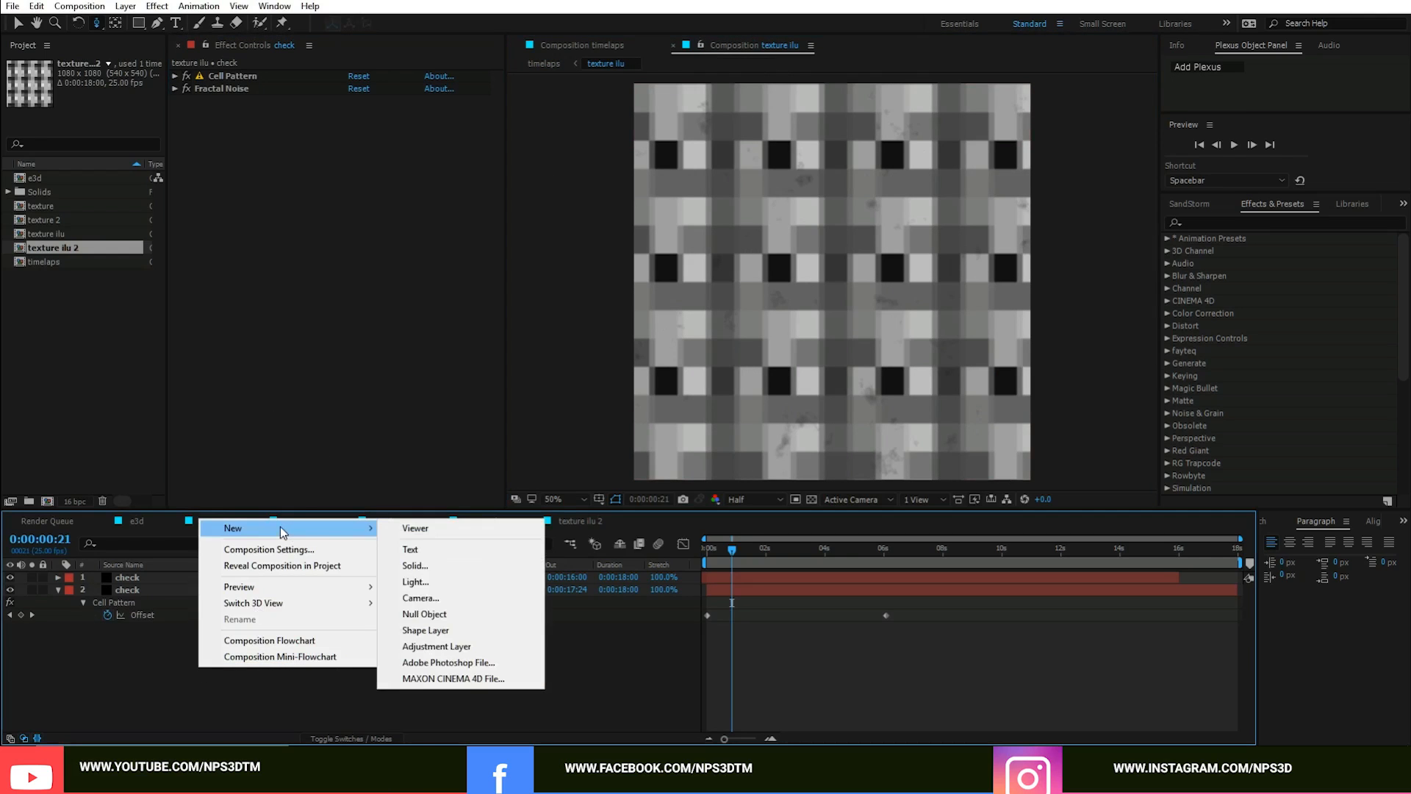
left_click(439, 647)
key("ctrl+space")
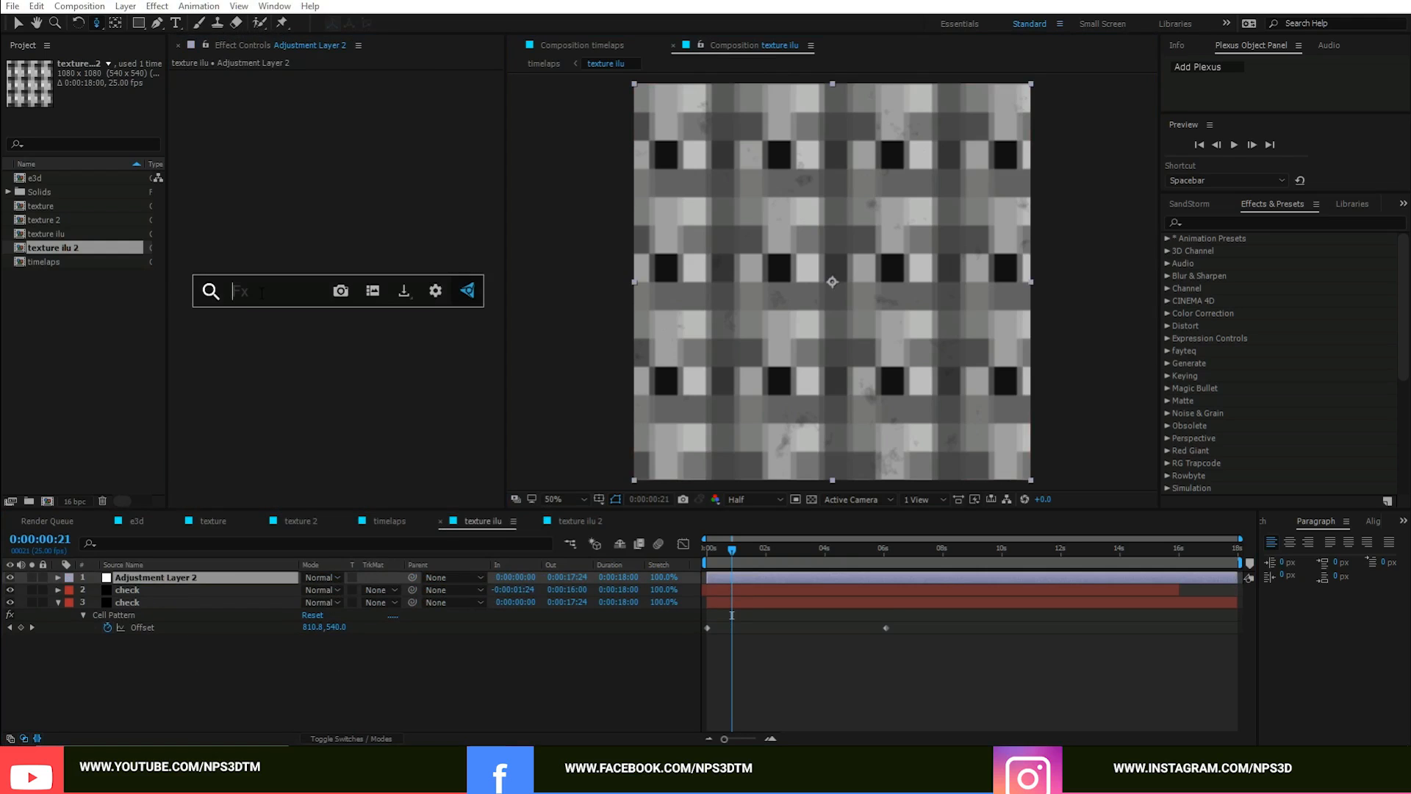
type("tint")
key("Return")
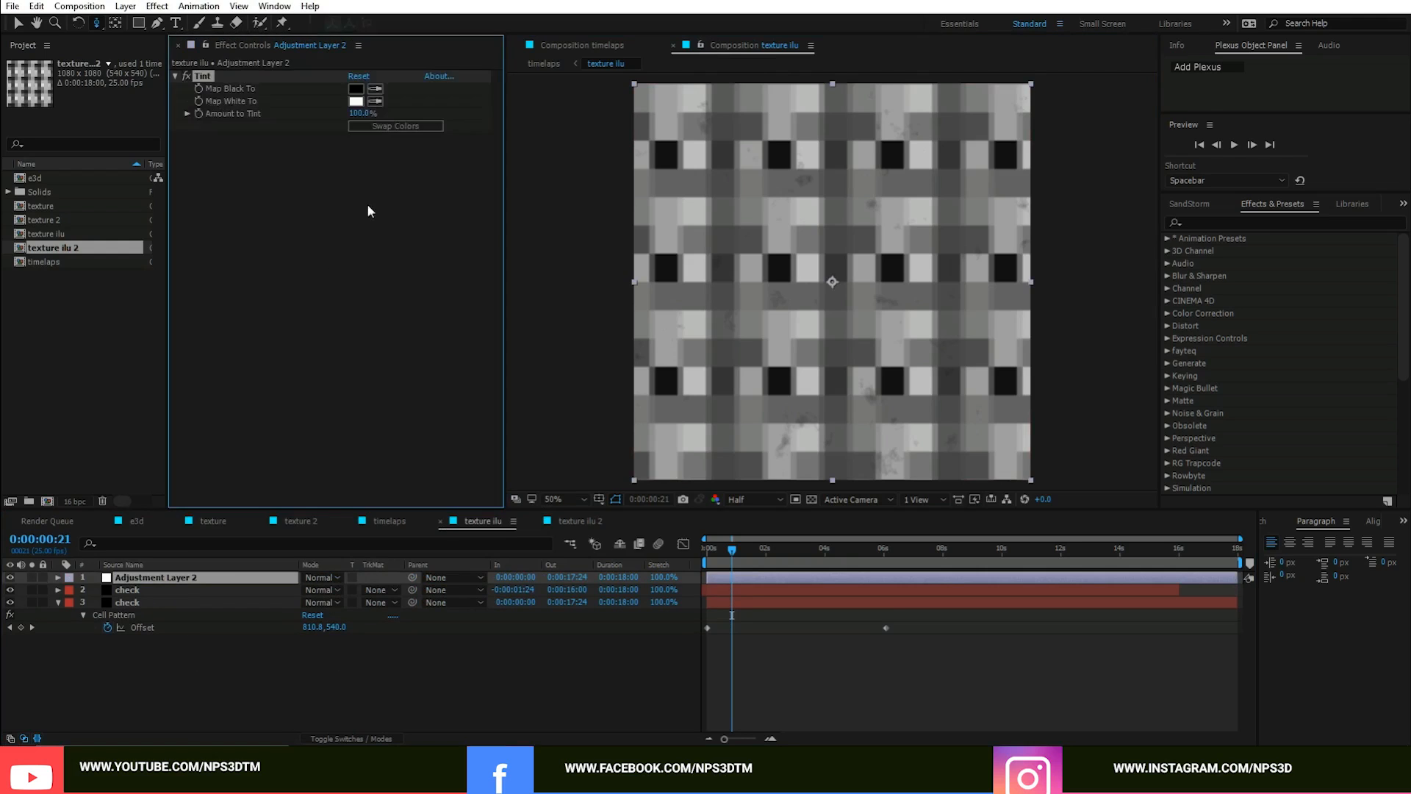
Step: Try mapping Tint's white to red ED3939, check it in the timelaps composition, and undo the colour change
left_click(356, 100)
left_click(284, 358)
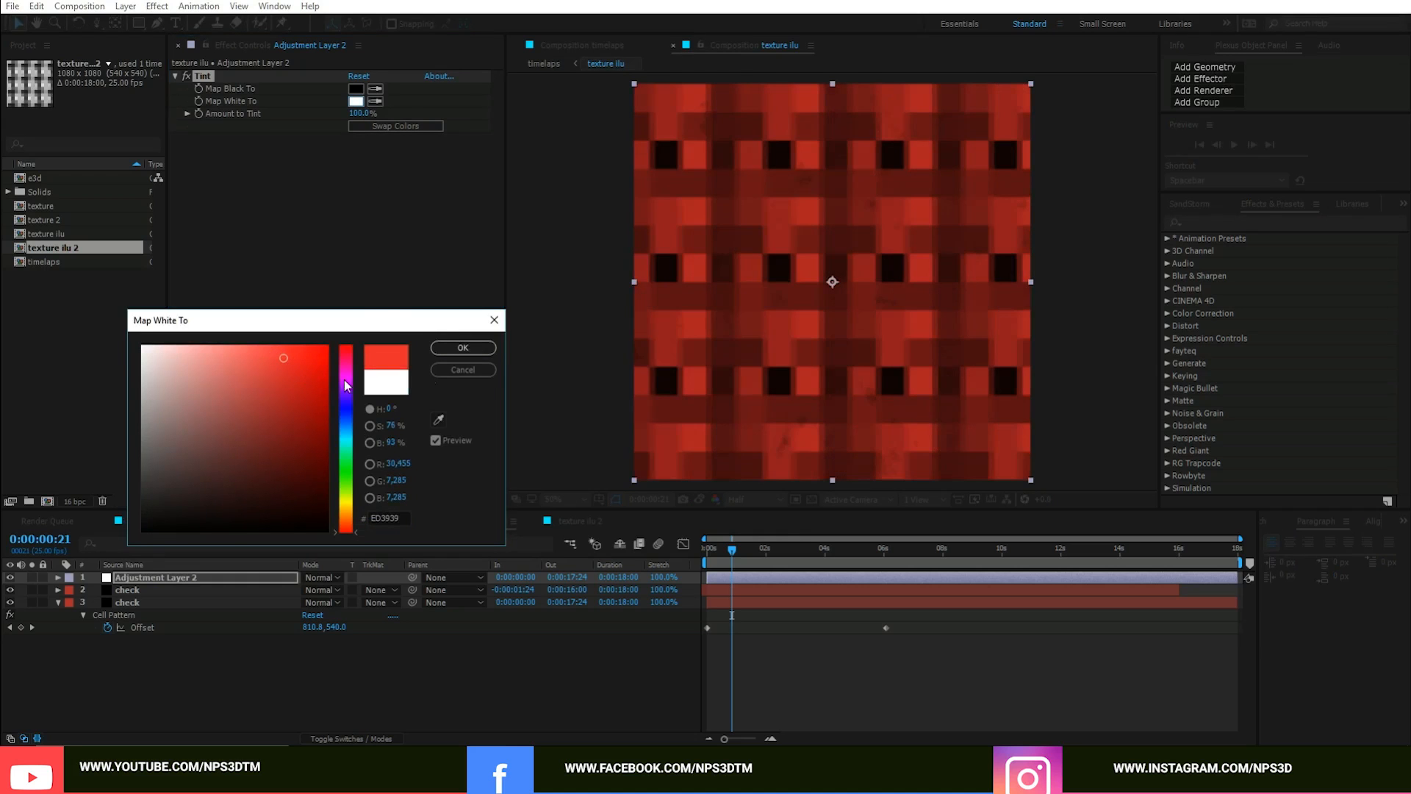
left_click(444, 350)
left_click(400, 518)
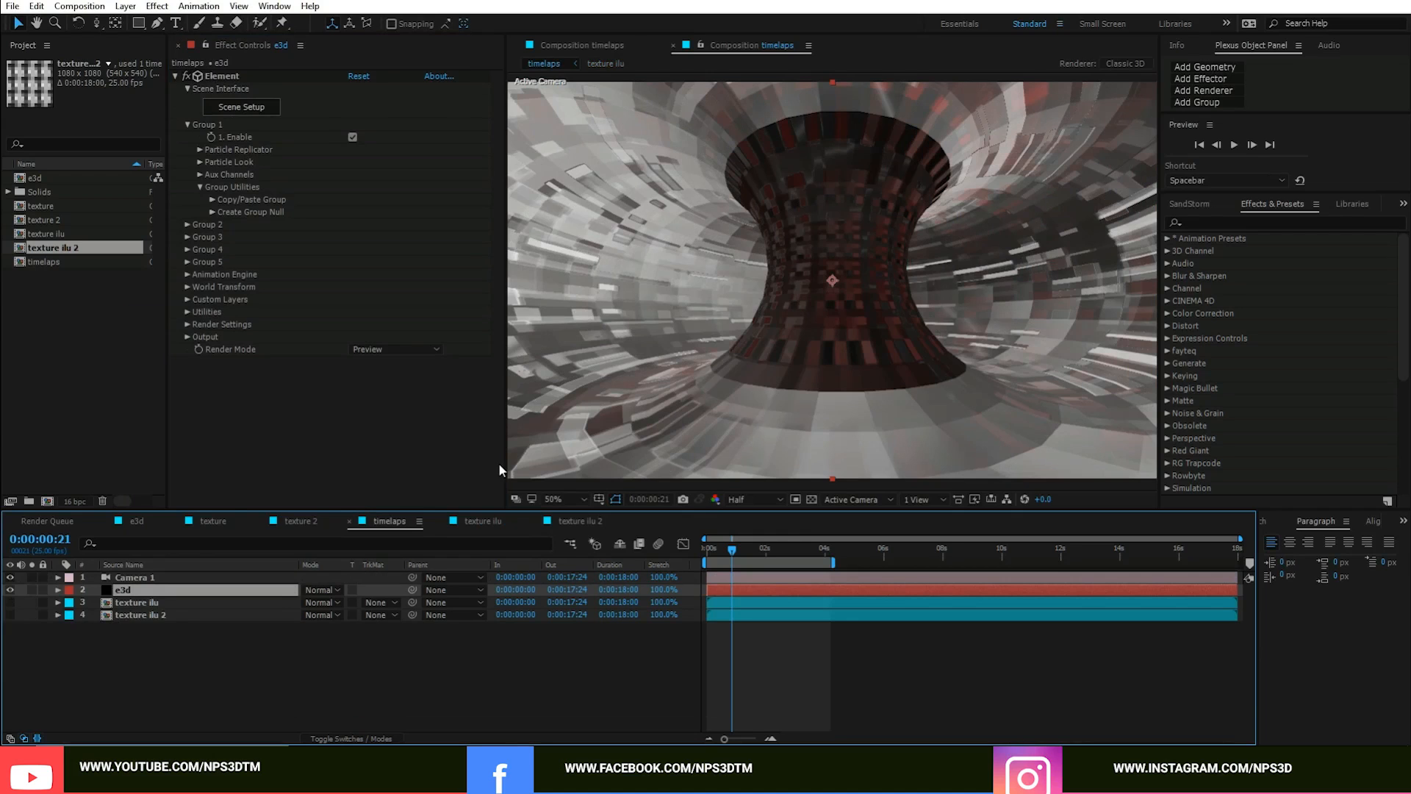
key("ctrl+z")
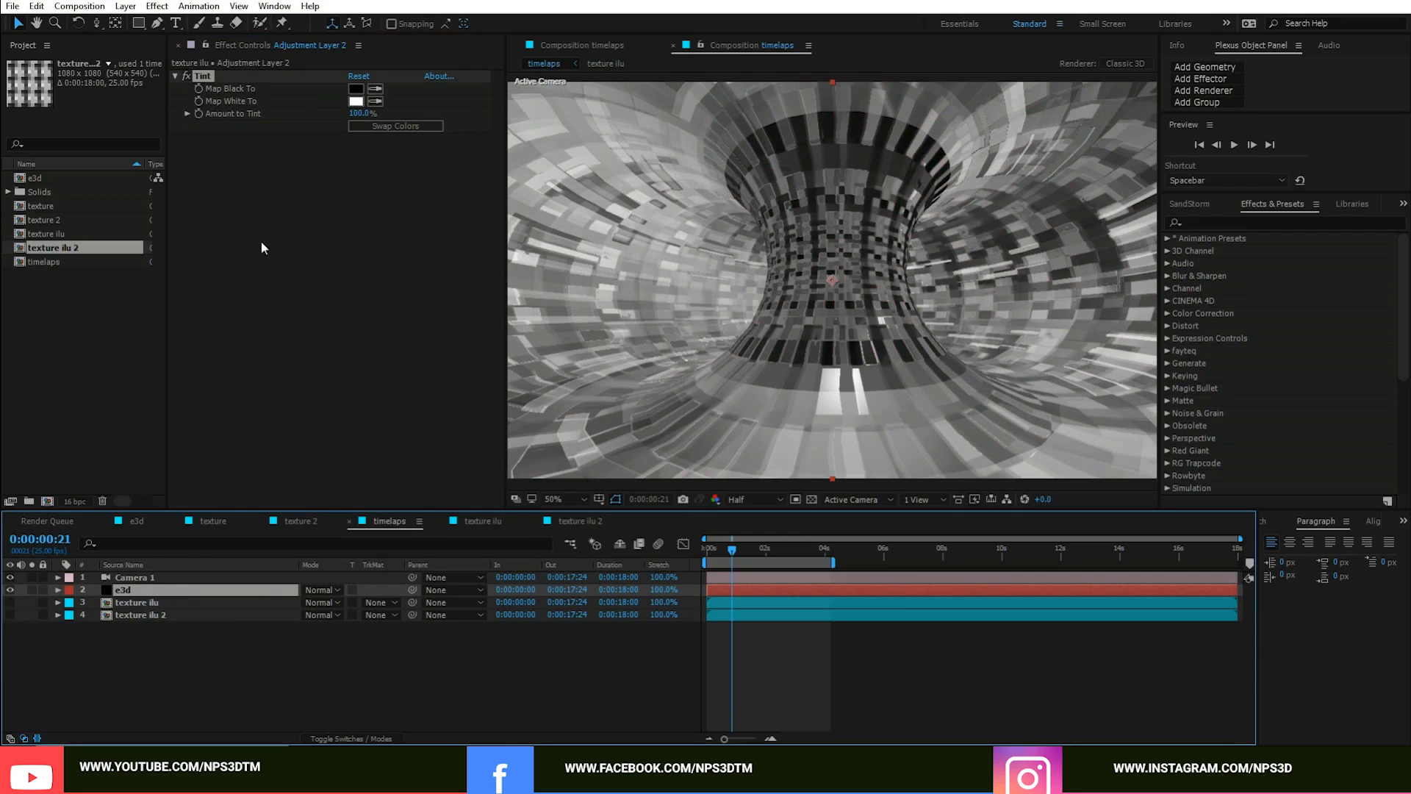
Step: Show the lighting options in Element's render settings on the e3d layer
left_click(127, 590)
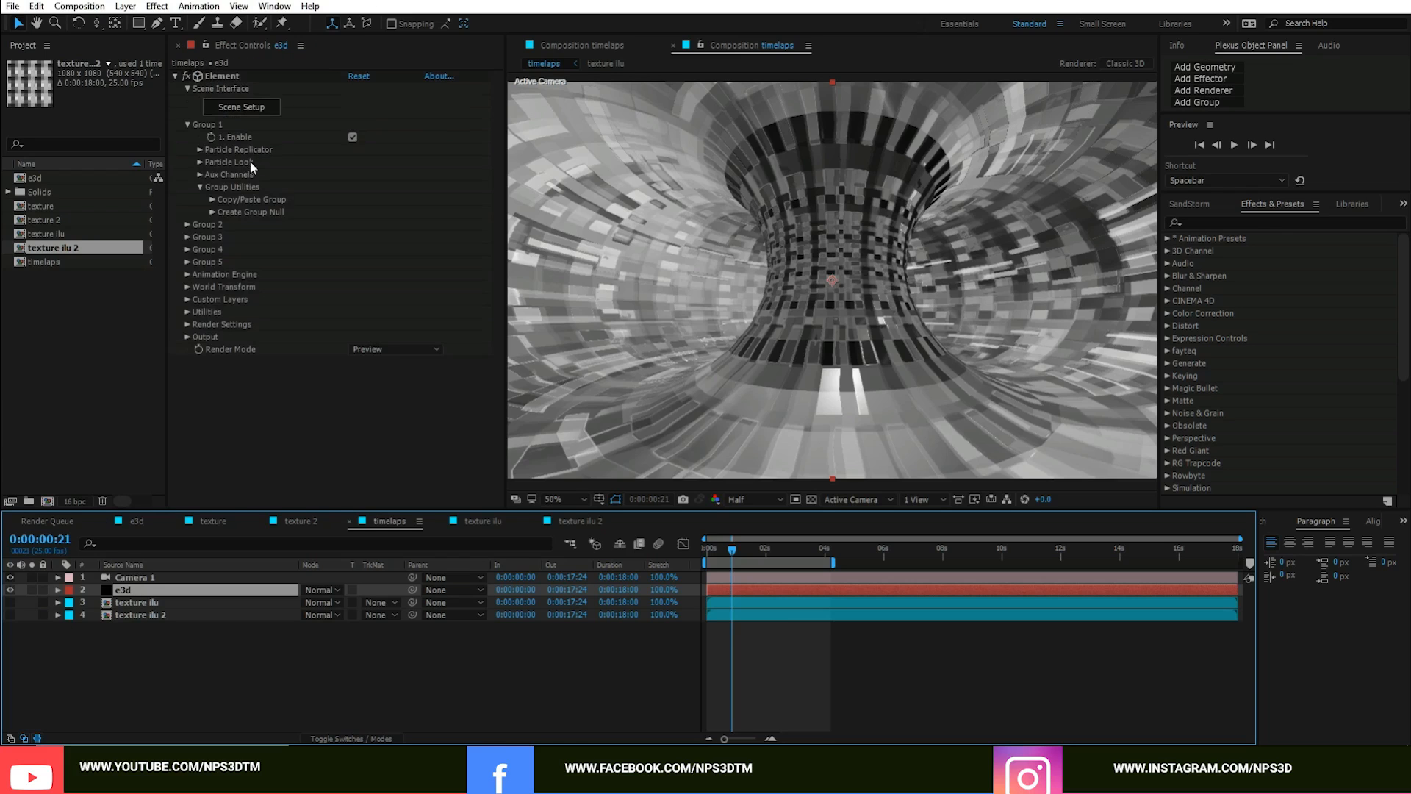
left_click(183, 324)
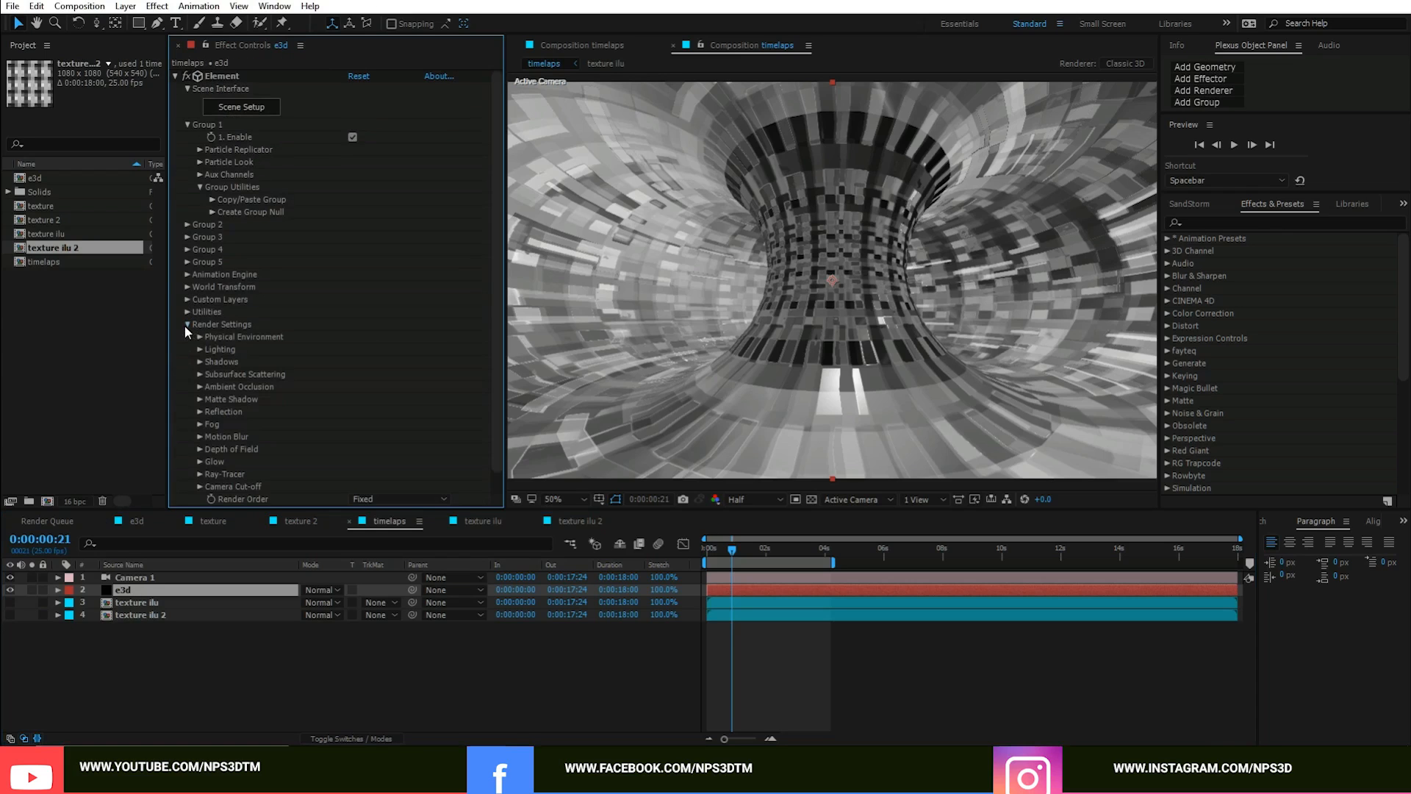
left_click(198, 351)
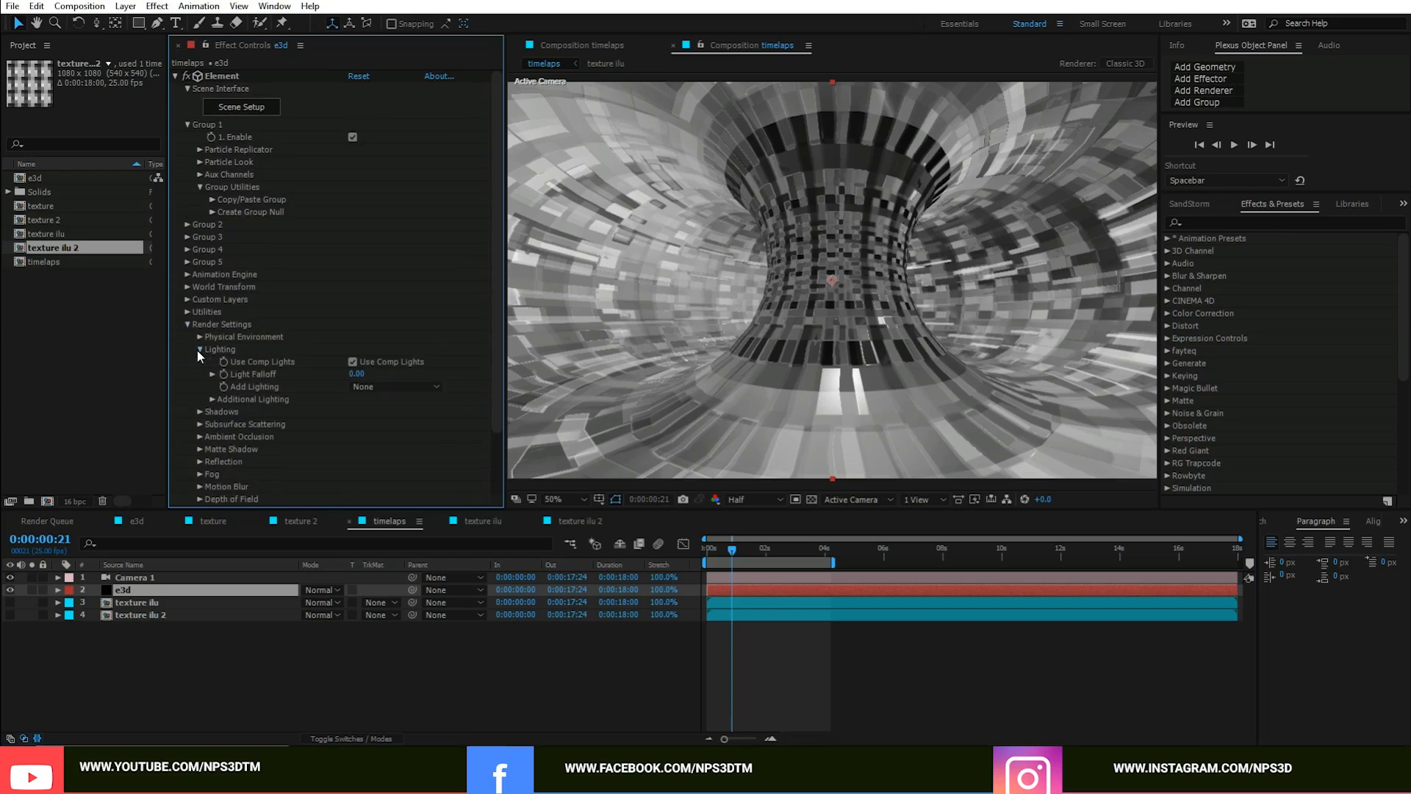
Step: Try the Cinema, Aqua, Product and 360 presets as Element's added lighting
left_click(367, 387)
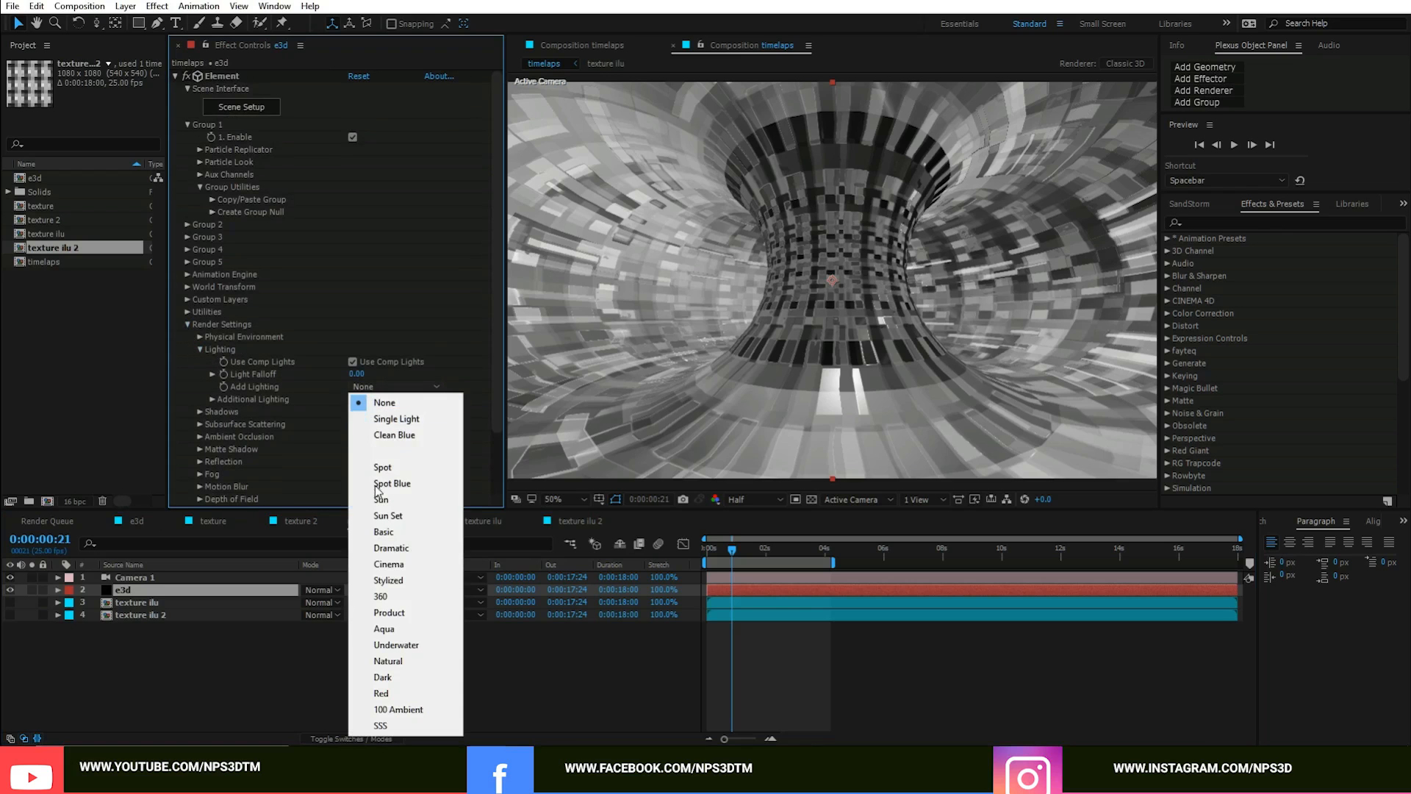
left_click(393, 560)
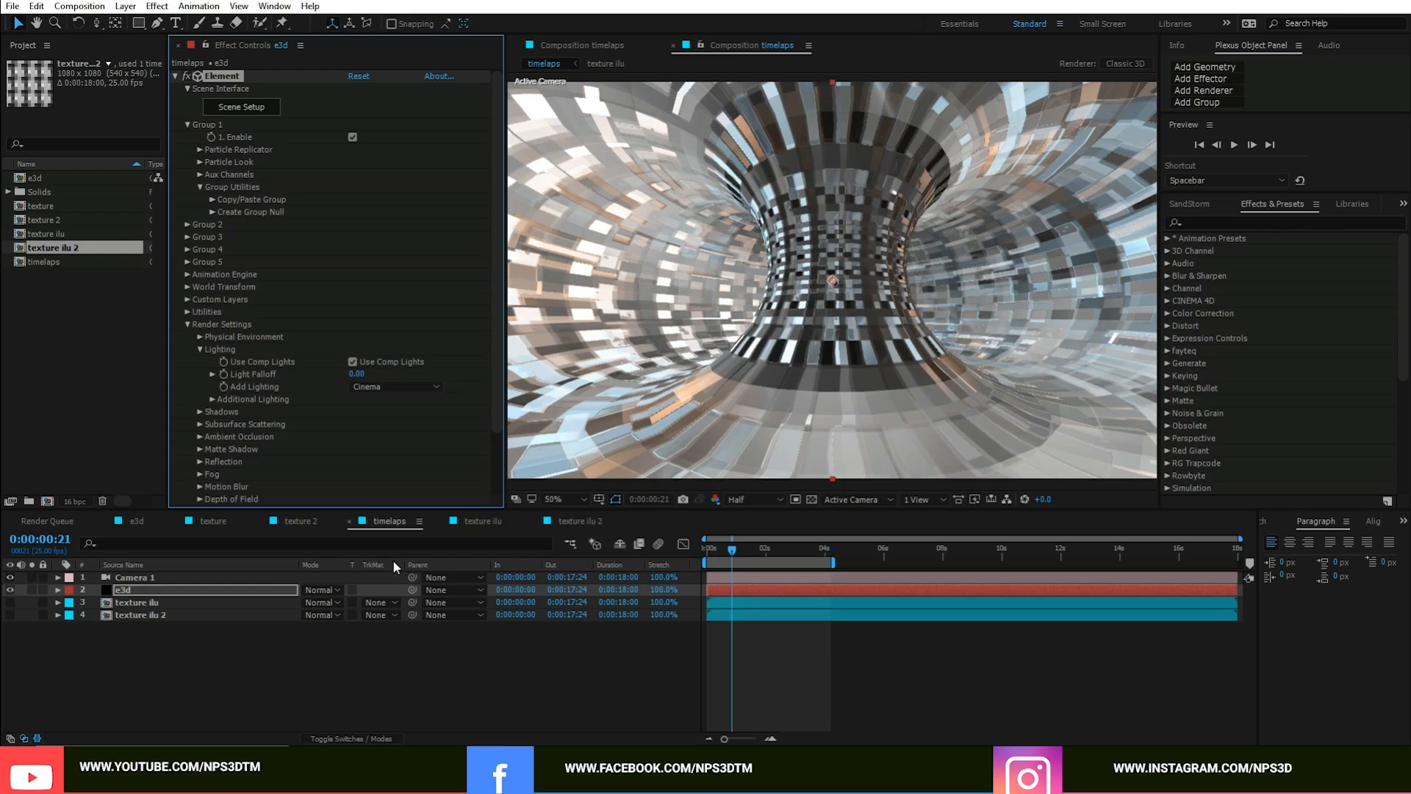
left_click(422, 383)
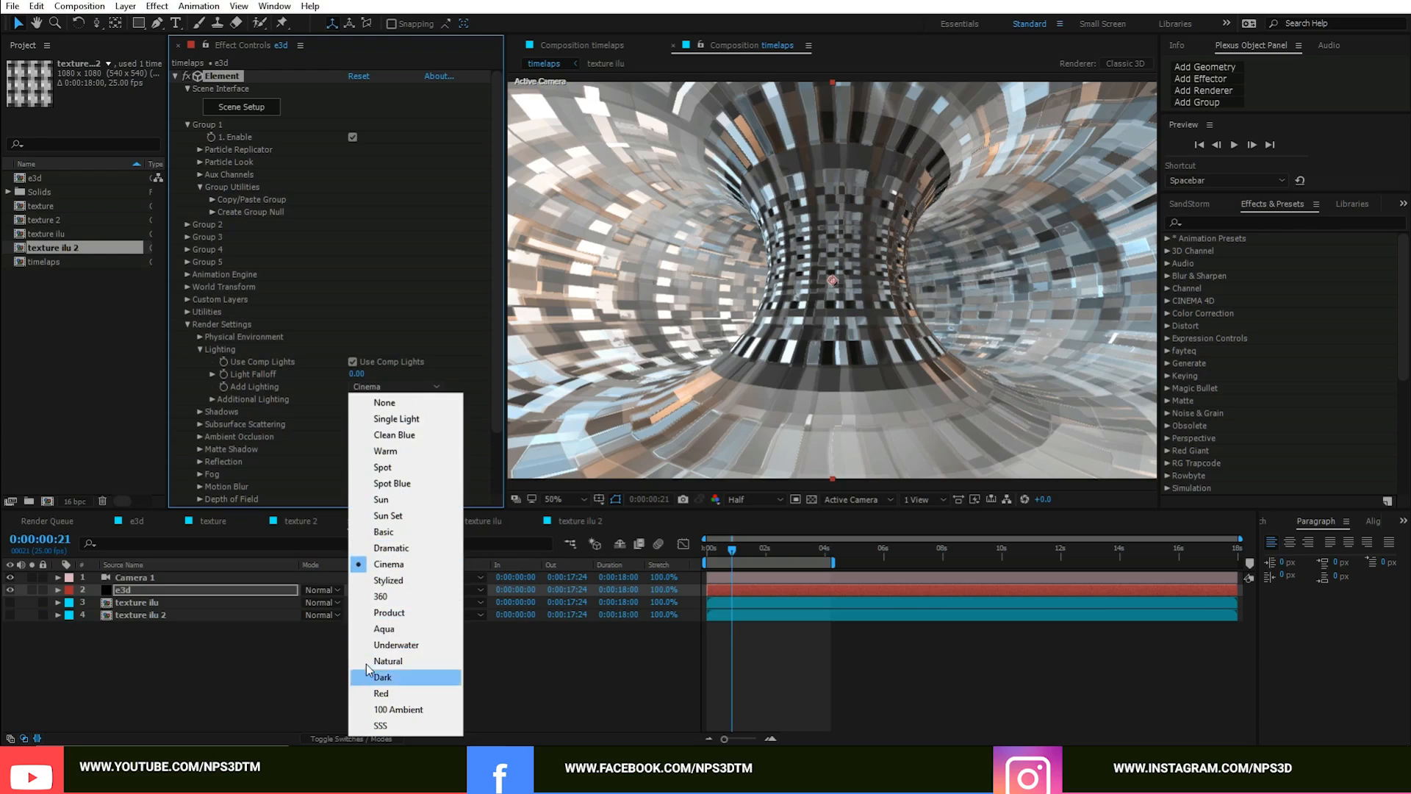
left_click(384, 628)
left_click(410, 383)
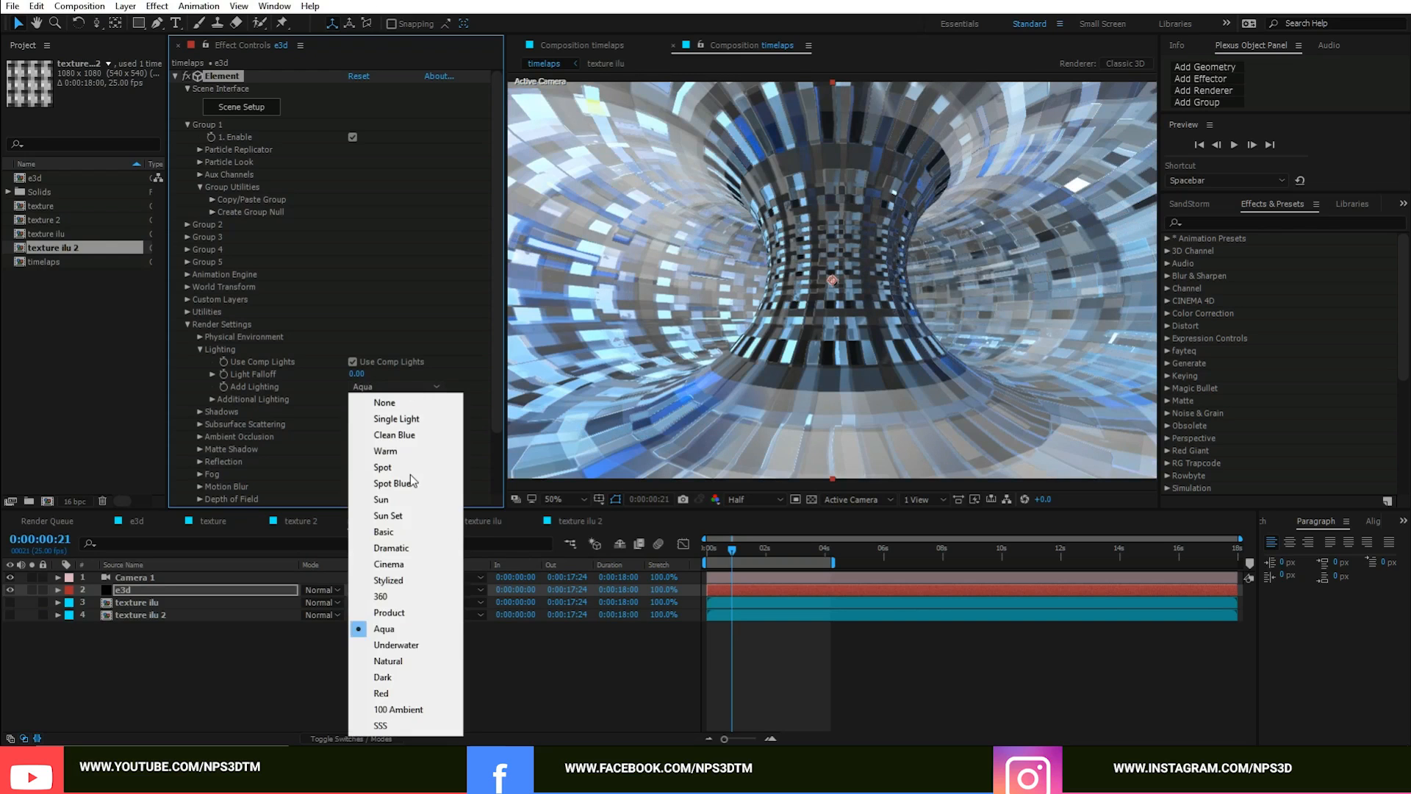
left_click(401, 613)
left_click(421, 385)
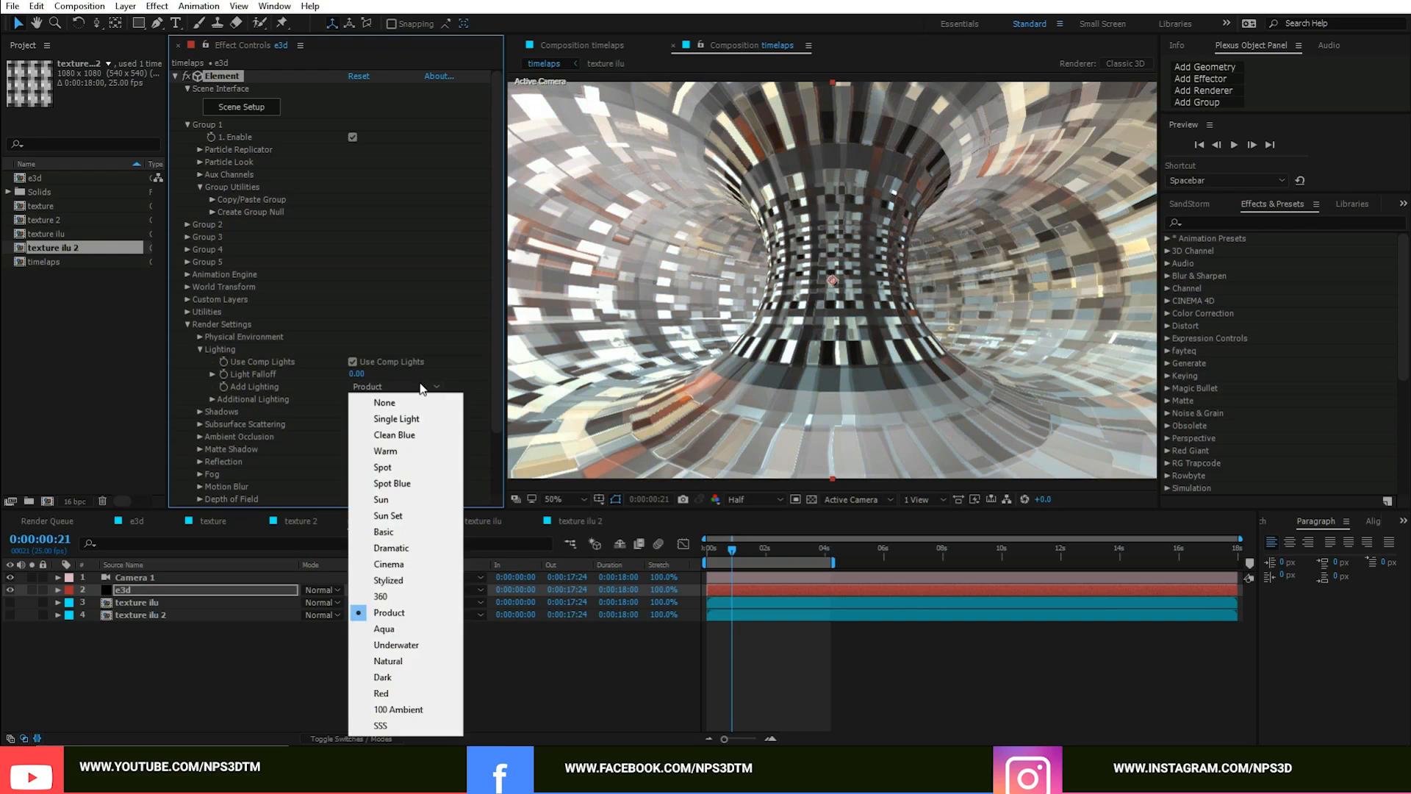
left_click(407, 594)
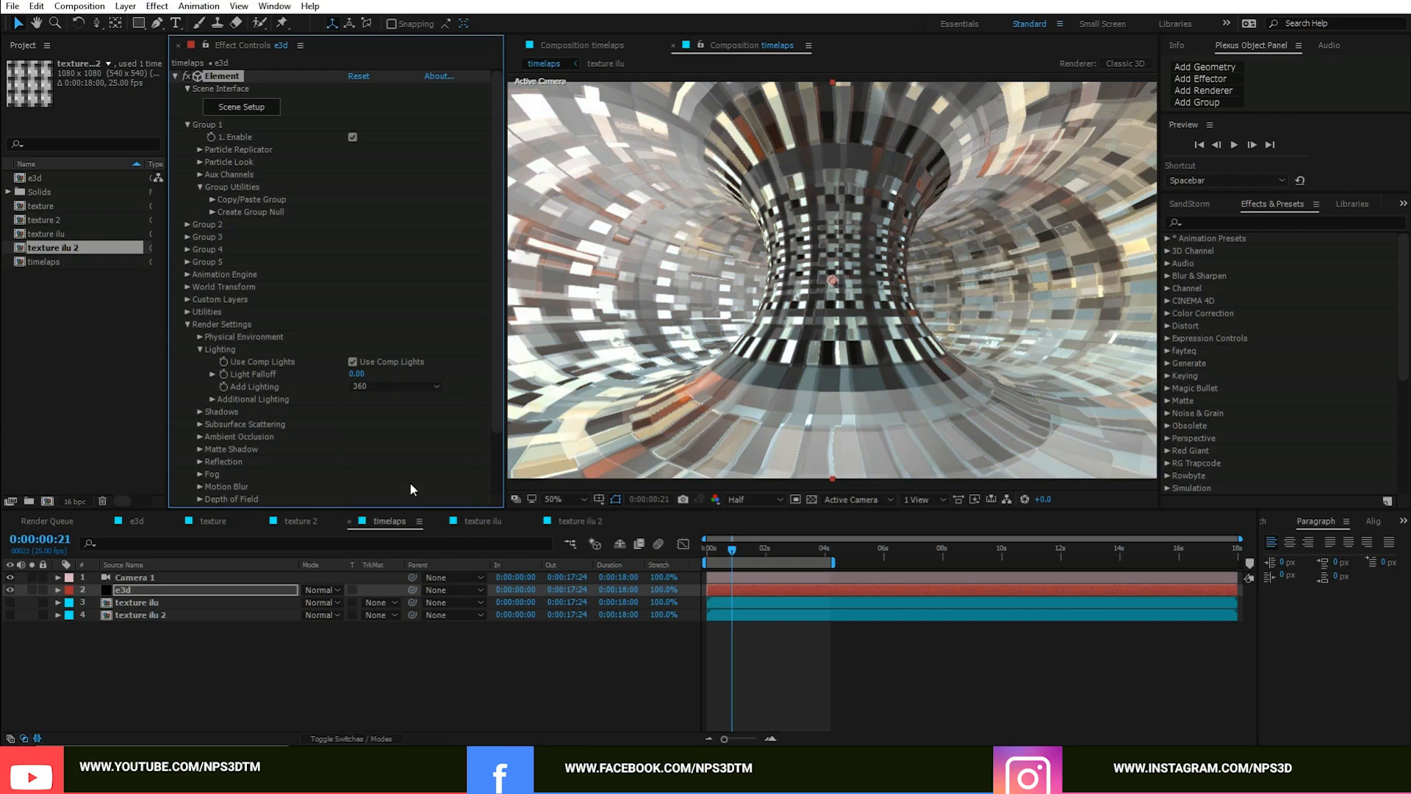
Step: Try the Spot Blue, Stylized and Dark presets as Element's added lighting
left_click(387, 391)
left_click(411, 434)
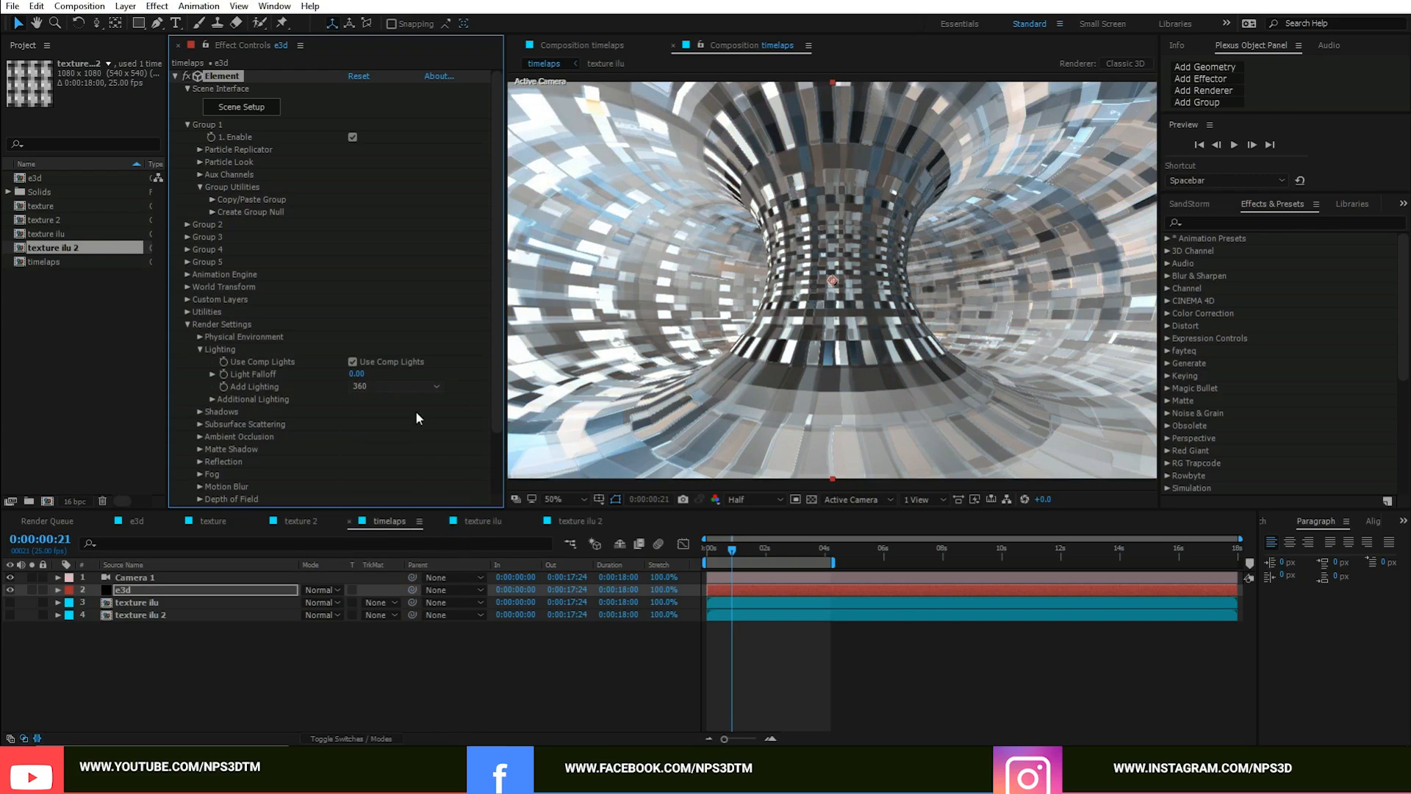
left_click(411, 390)
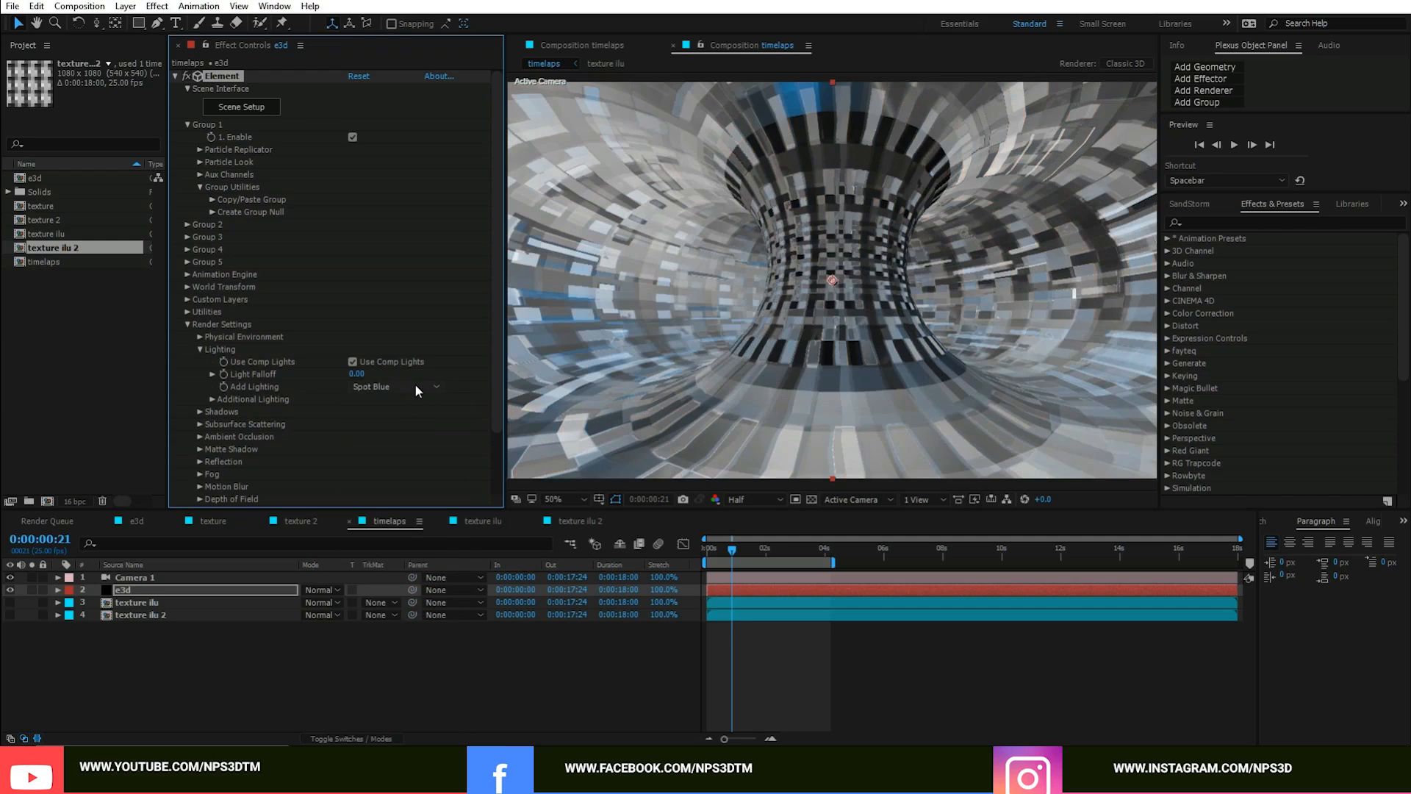
left_click(416, 385)
left_click(412, 581)
left_click(413, 385)
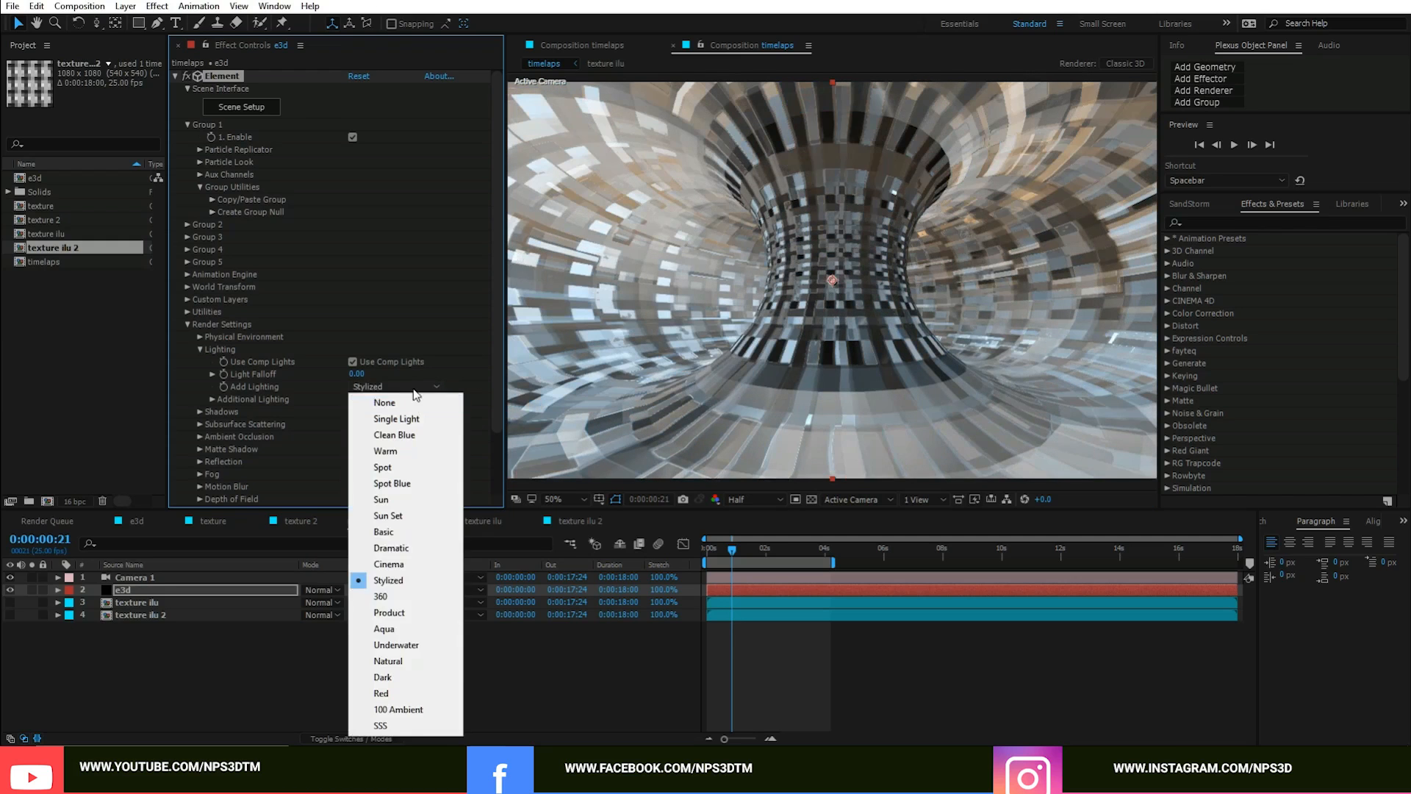
left_click(389, 678)
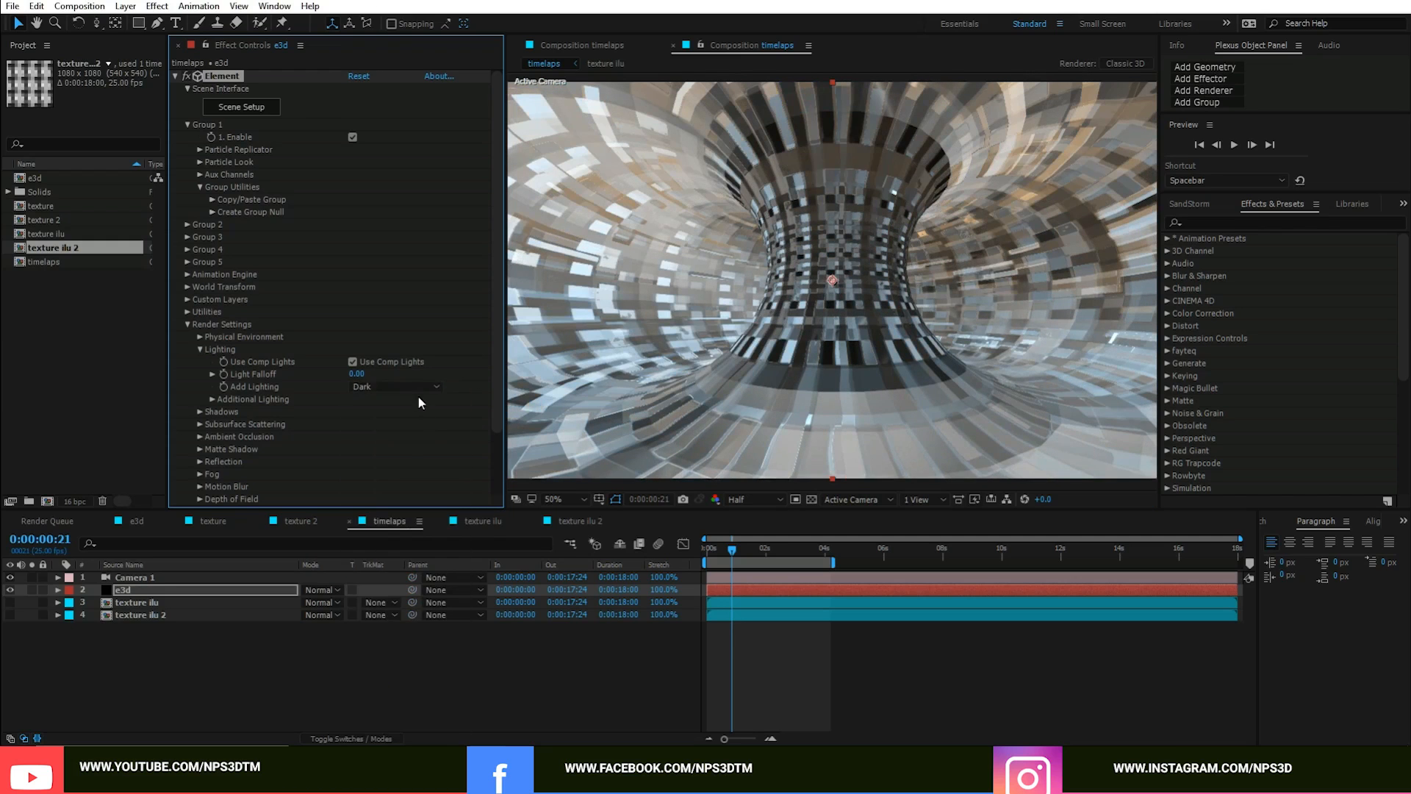
Step: Set Element's added lighting to the Product preset and collapse the lighting options
left_click(413, 385)
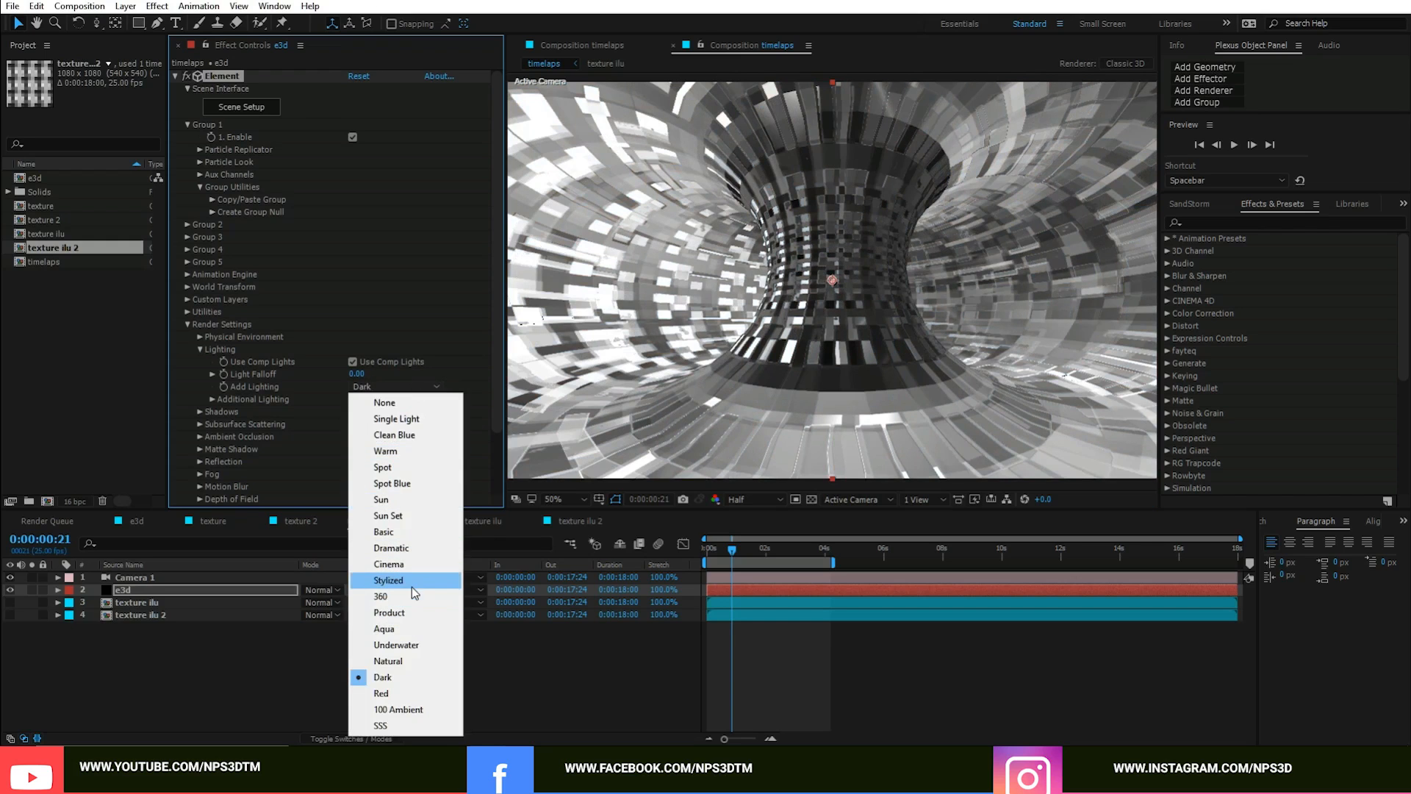
left_click(412, 613)
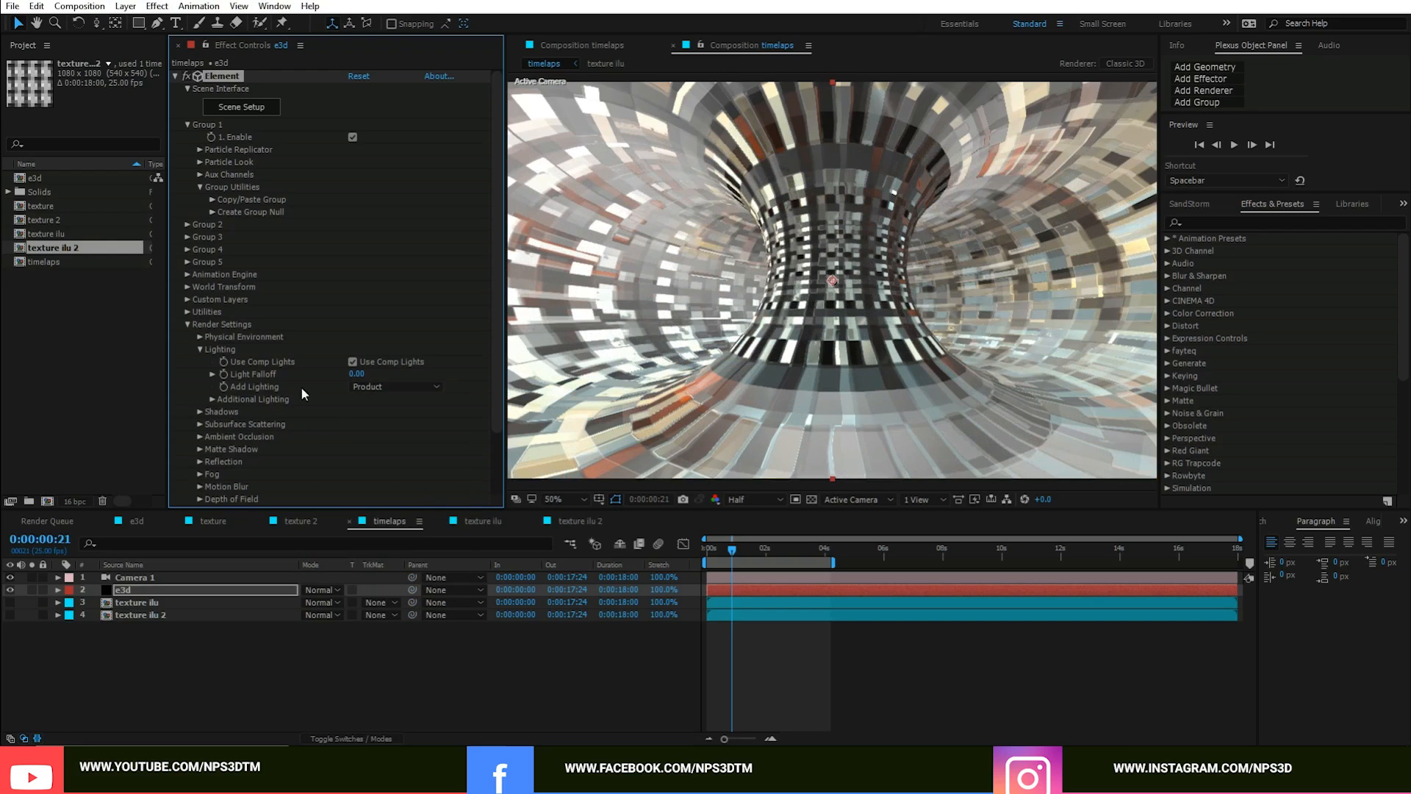
left_click(200, 348)
Step: Set the physical environment's exposure to 0.80, gamma to 2.08 and lighting influence to 52%
left_click(199, 337)
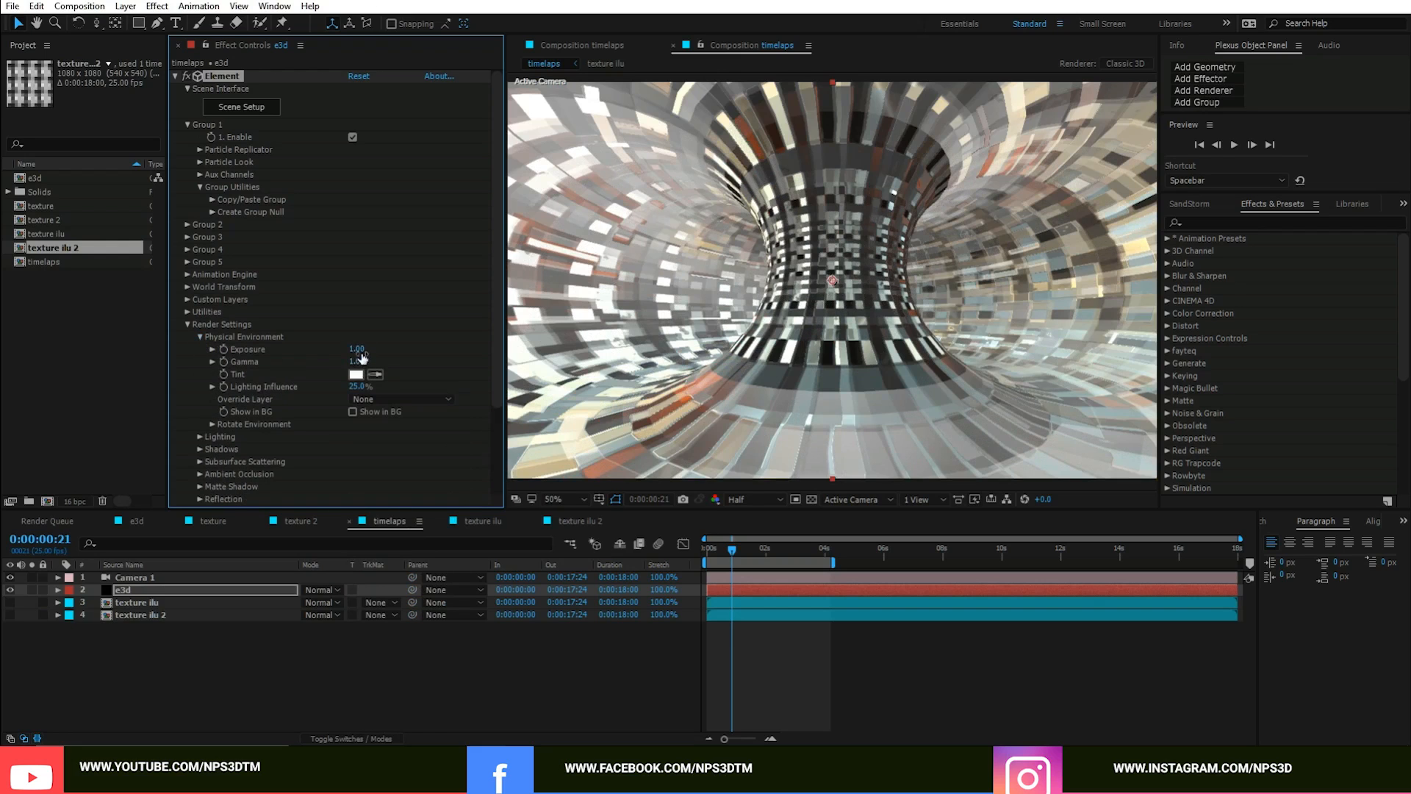
left_click_drag(350, 352, 426, 342)
left_click(359, 349)
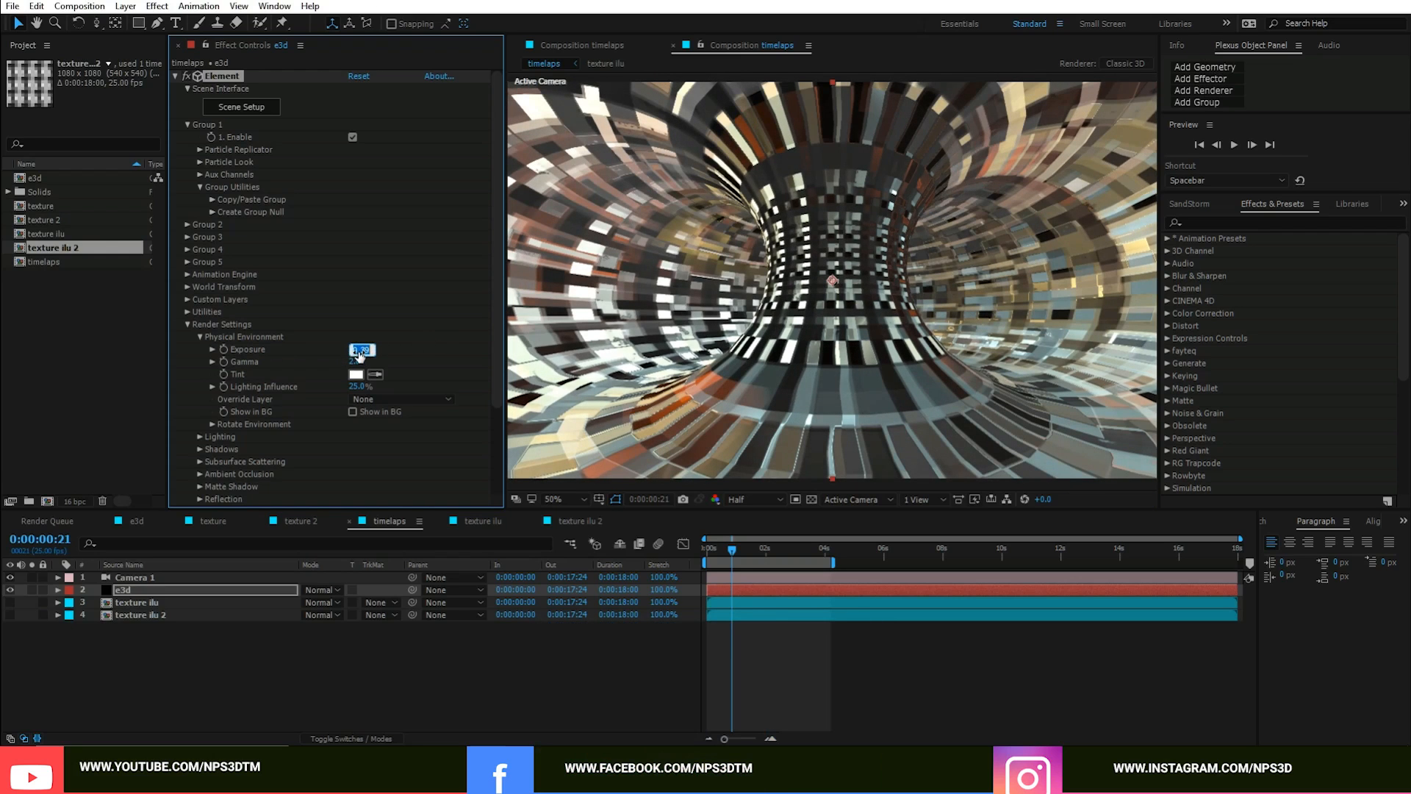
key("Return")
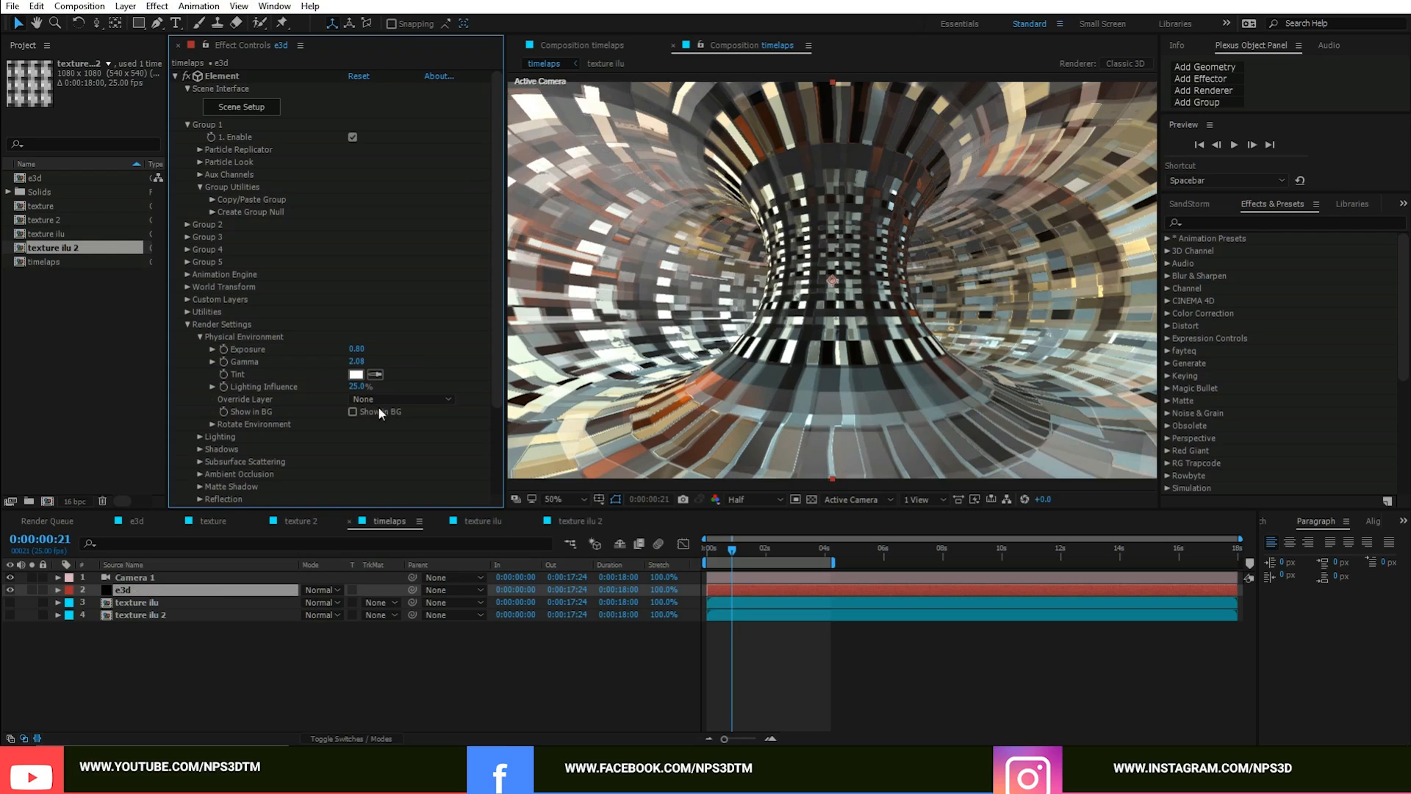
left_click_drag(358, 388, 308, 388)
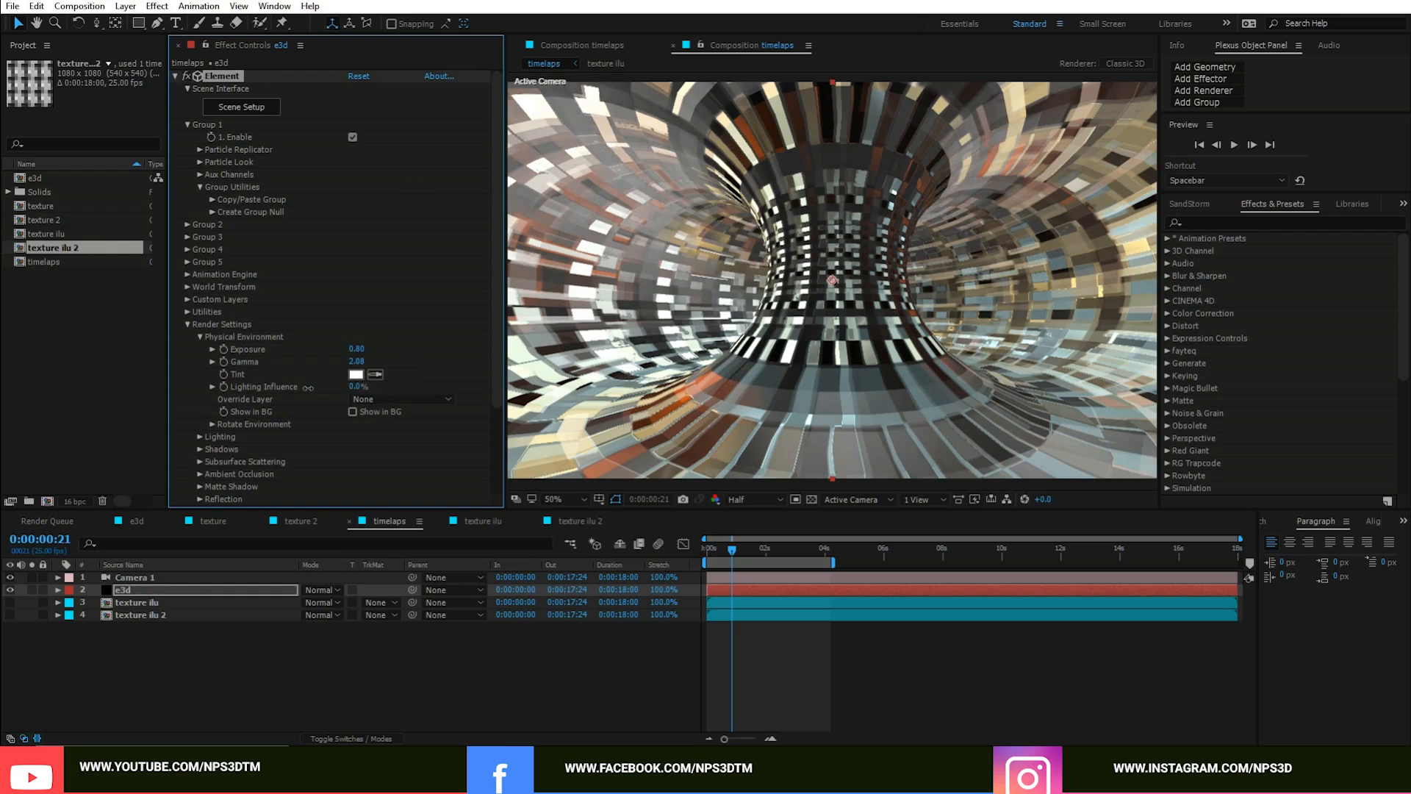
left_click_drag(358, 389, 383, 387)
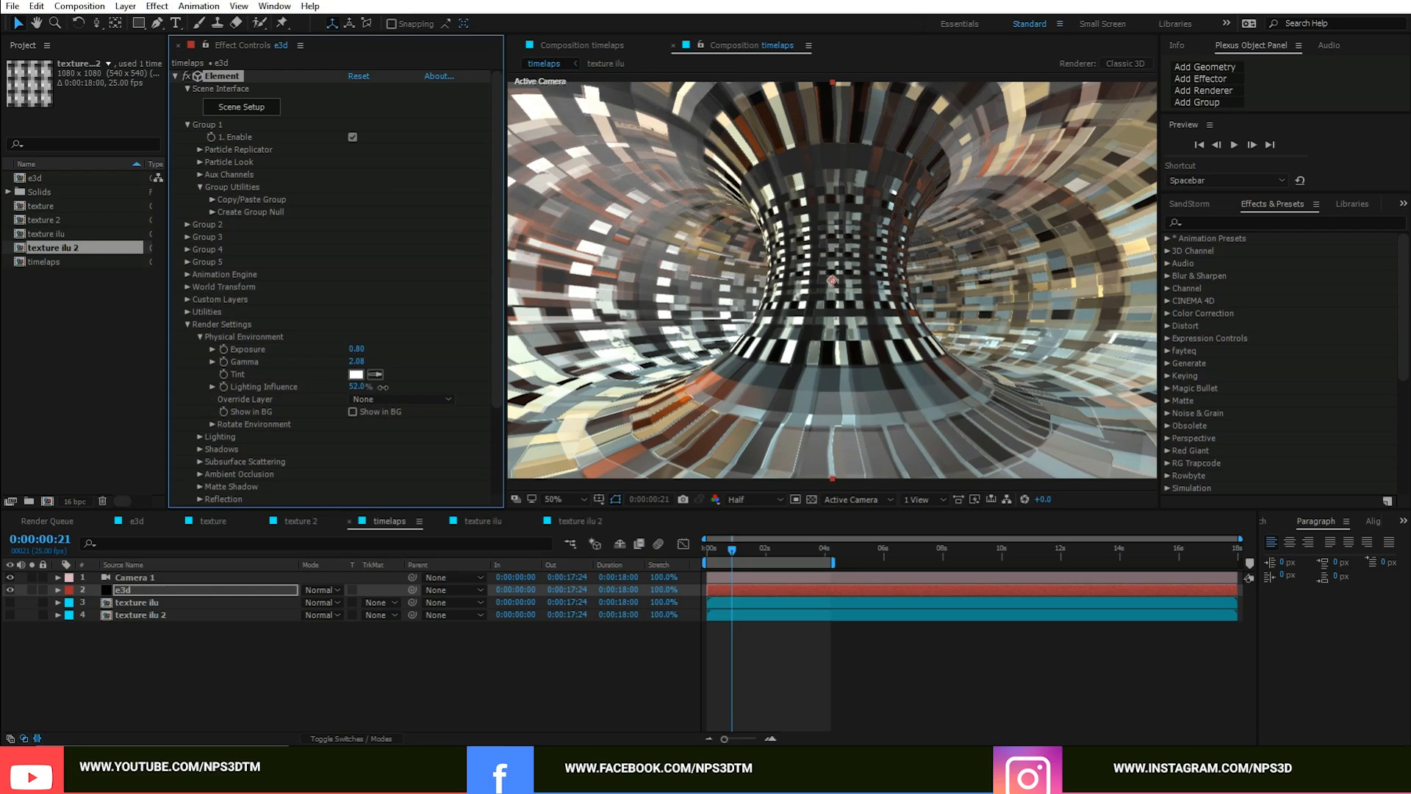
left_click(200, 336)
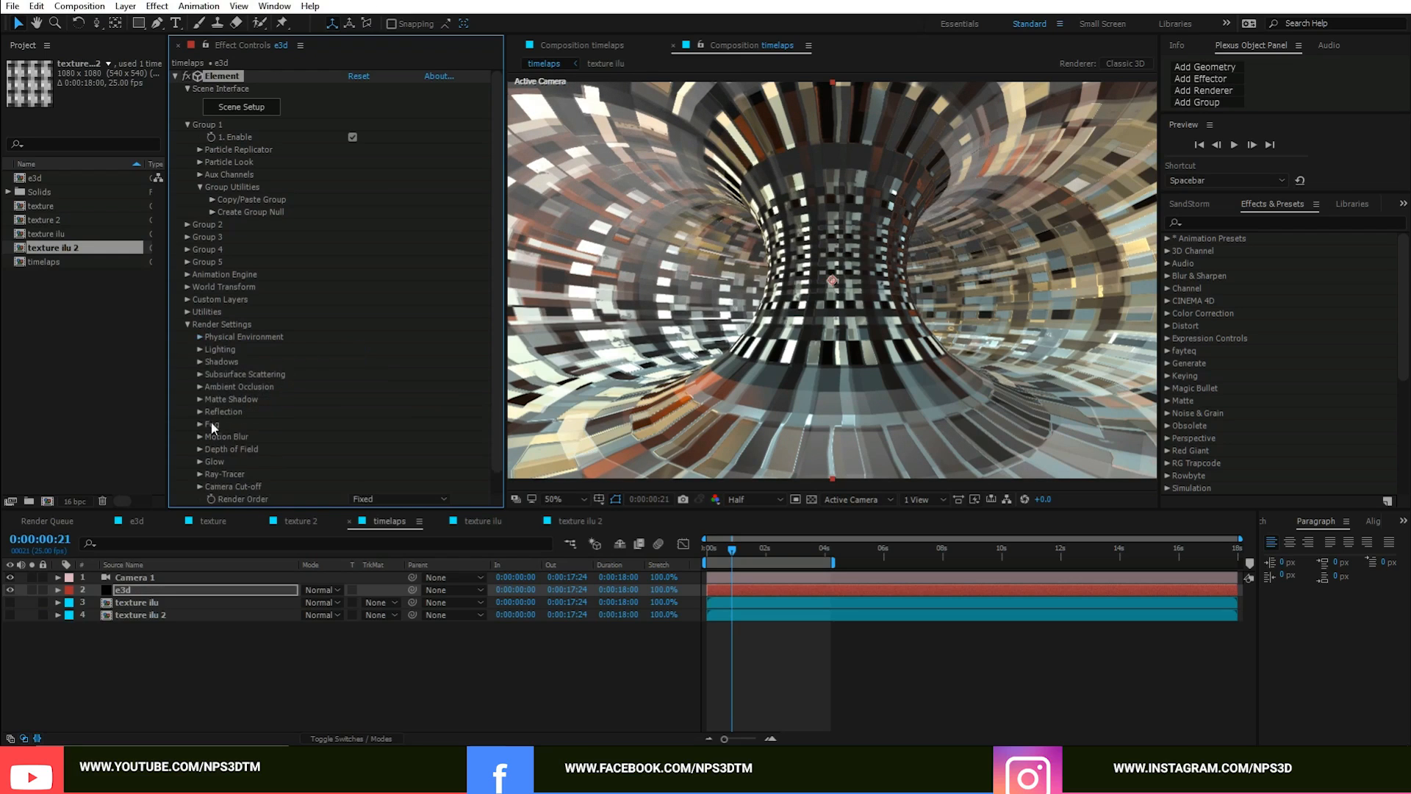
Step: Enable ambient occlusion and set its SSAO intensity to 5, after trying 10
left_click(199, 387)
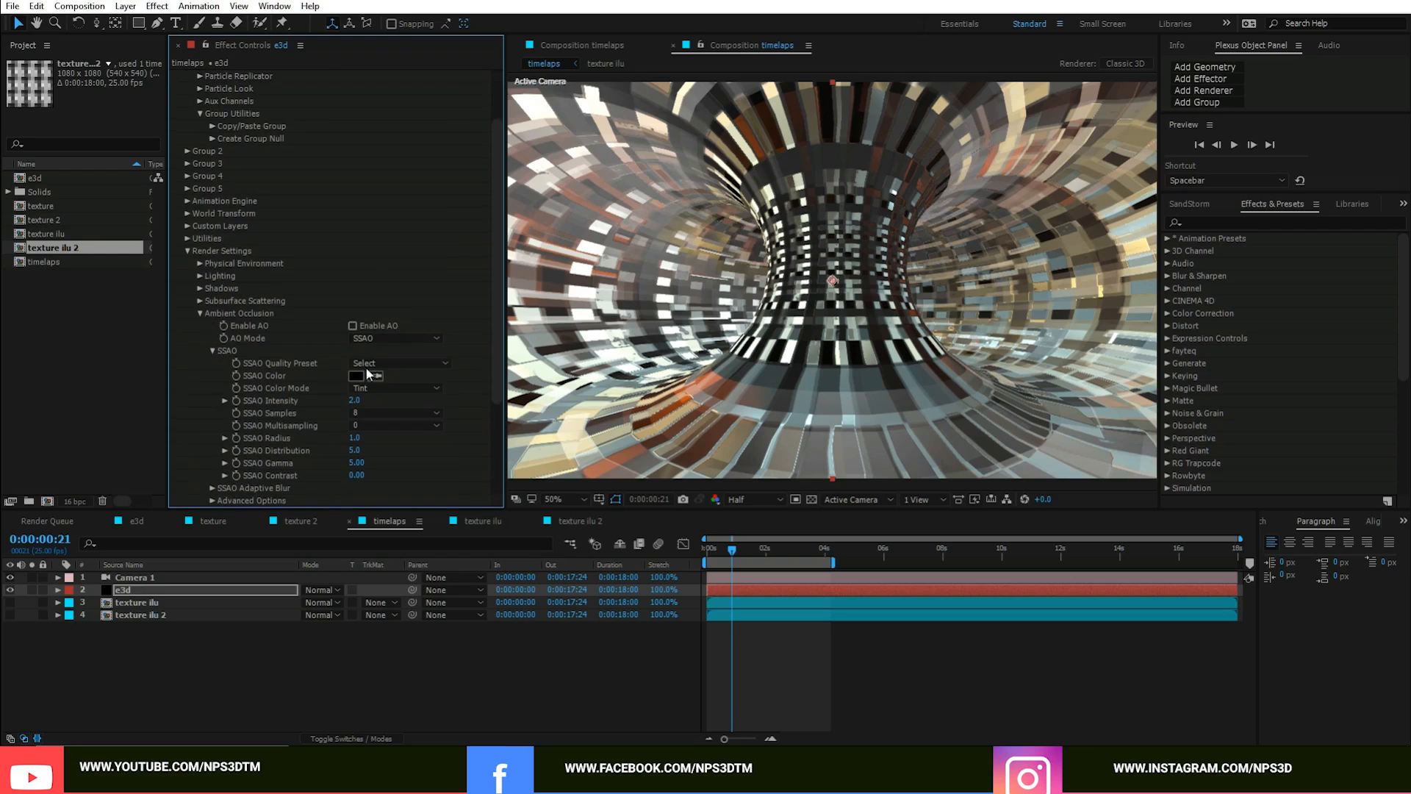
left_click(375, 323)
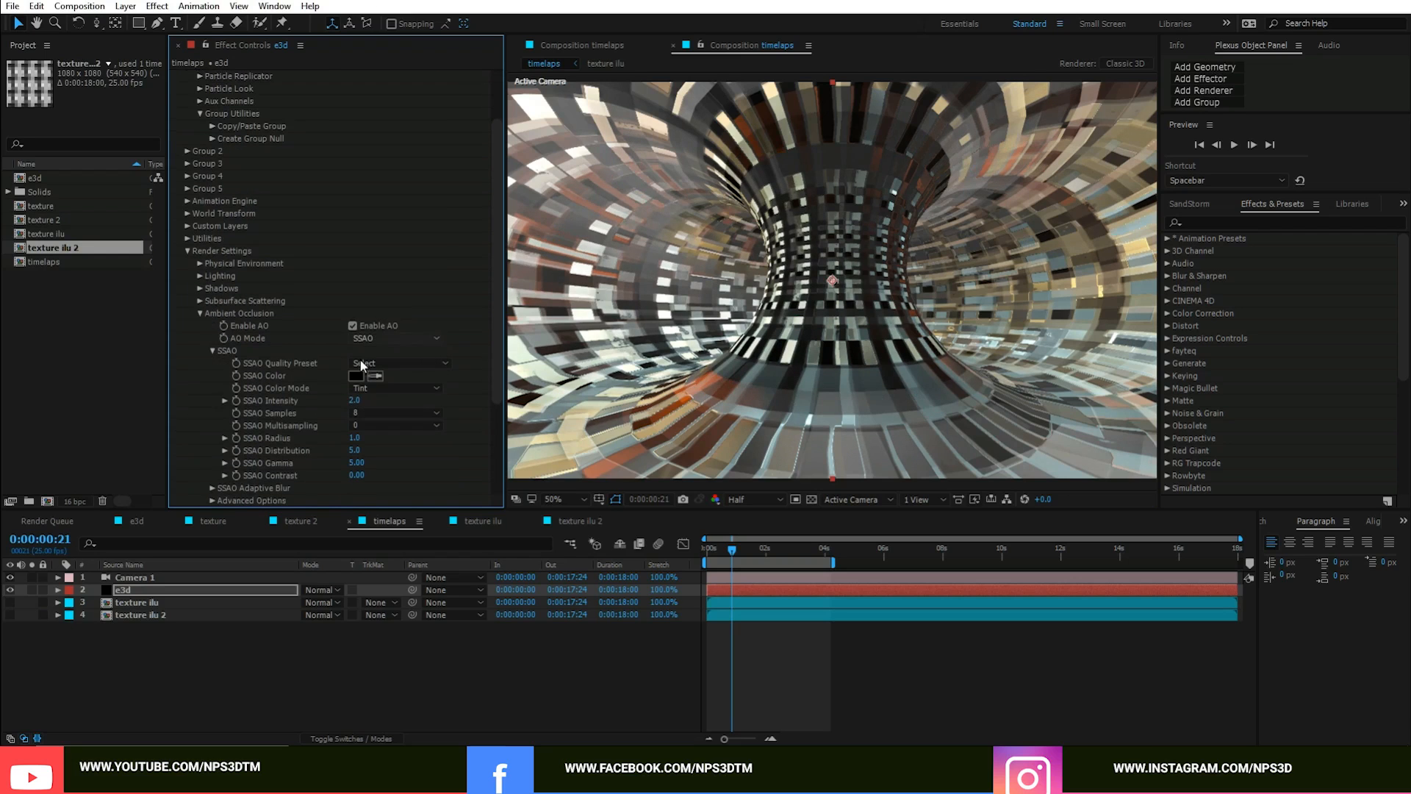
left_click(355, 400)
key("Return")
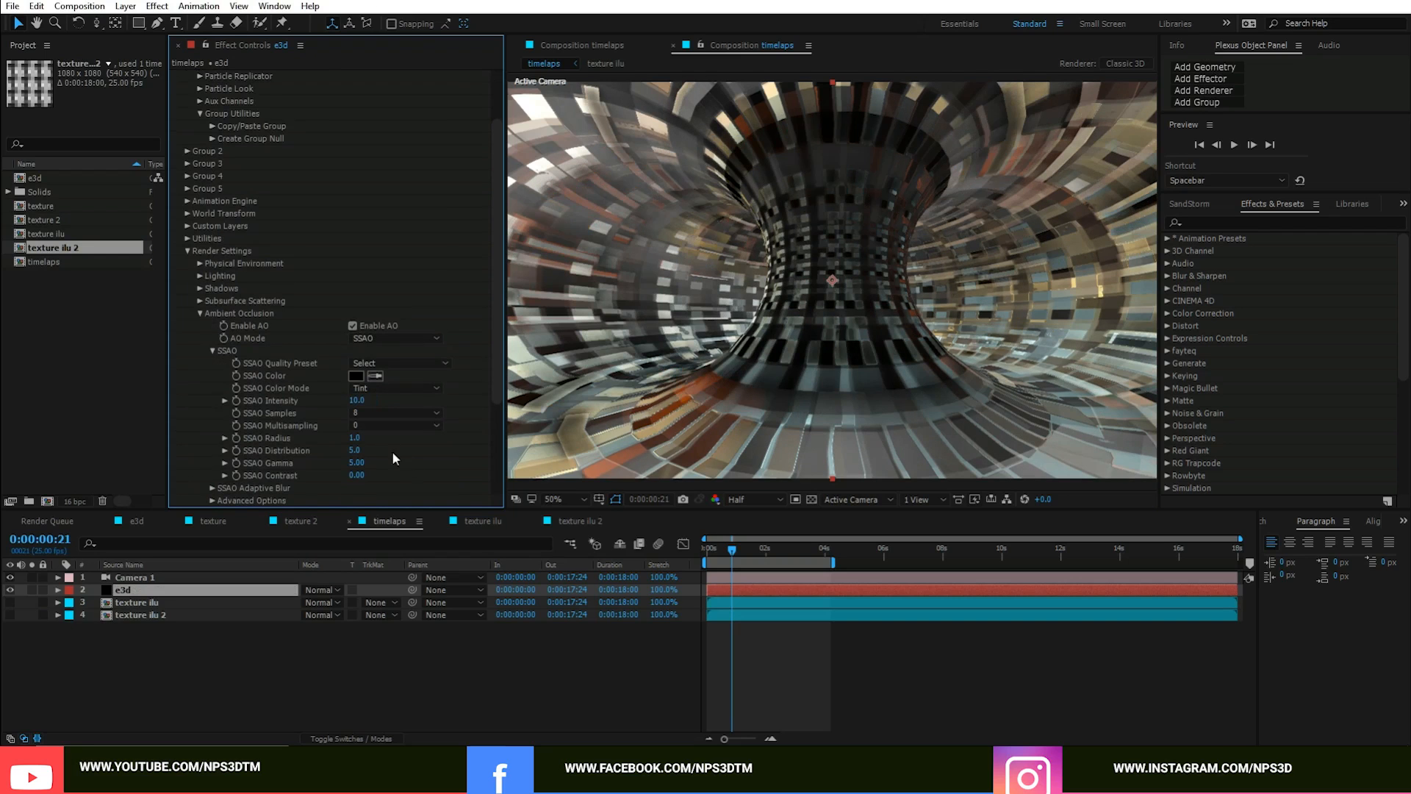
left_click(357, 401)
type("5")
key("Return")
Step: Keep SSAO multisampling at 0, set the SSAO radius to 5, and compare the render with ambient occlusion off and on
left_click(395, 425)
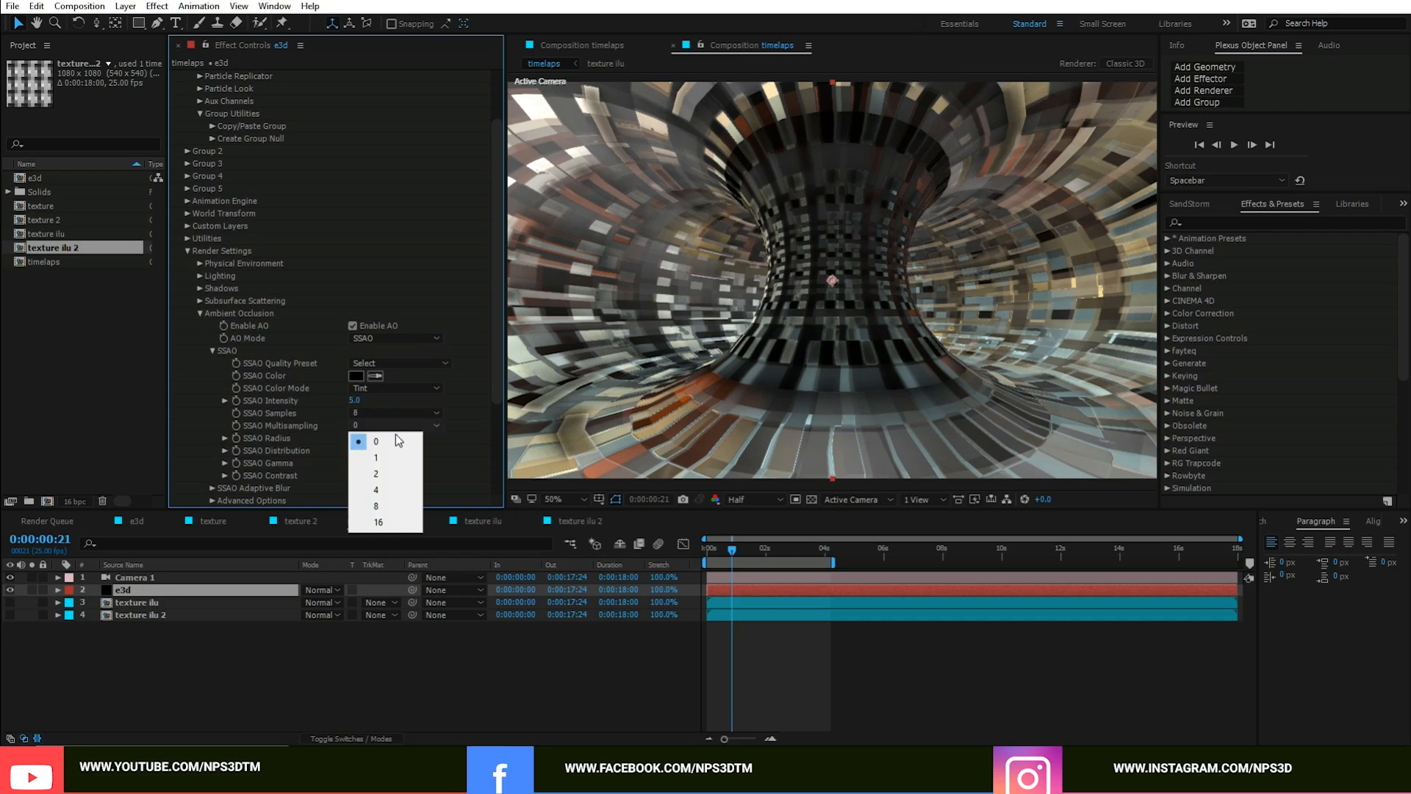
left_click(376, 442)
left_click(355, 438)
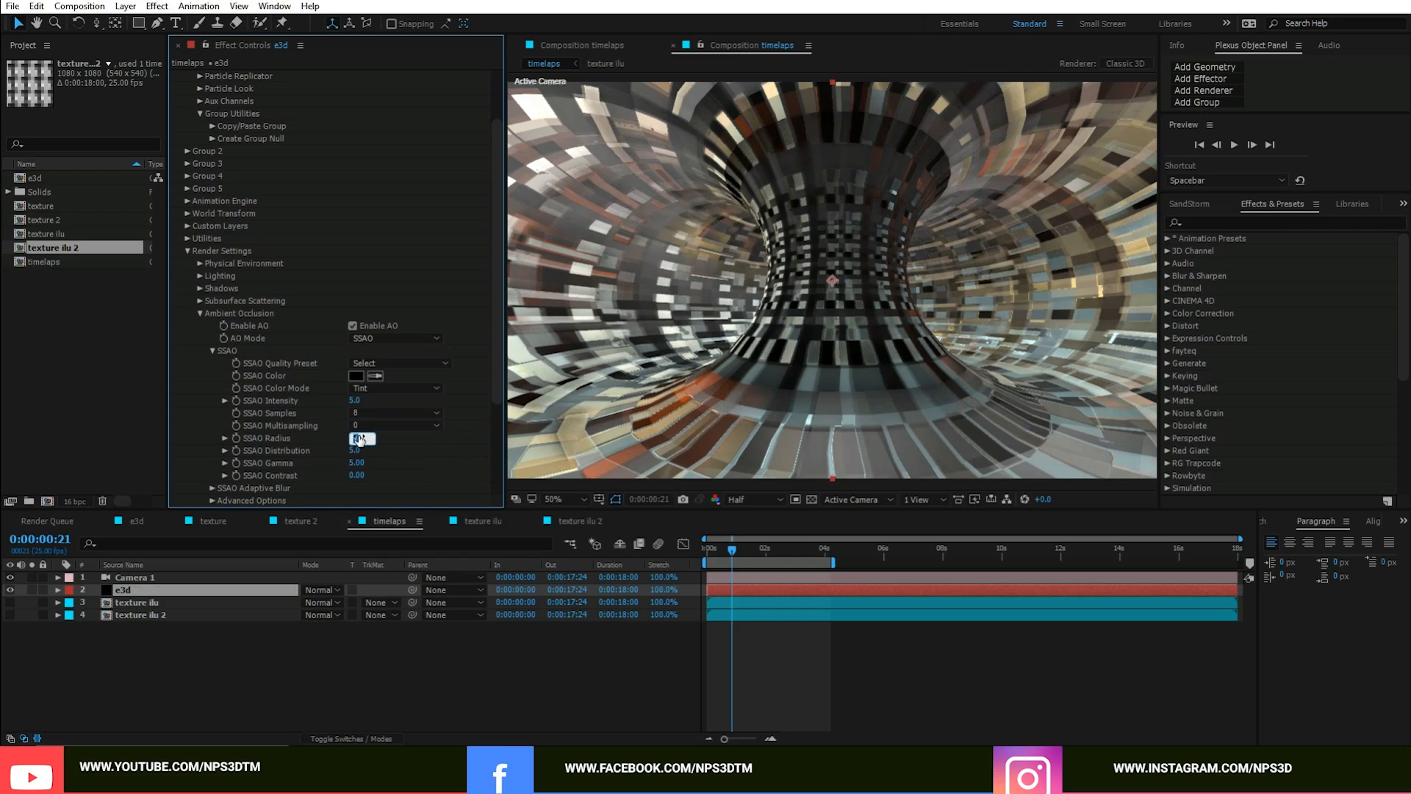
type("5")
key("Return")
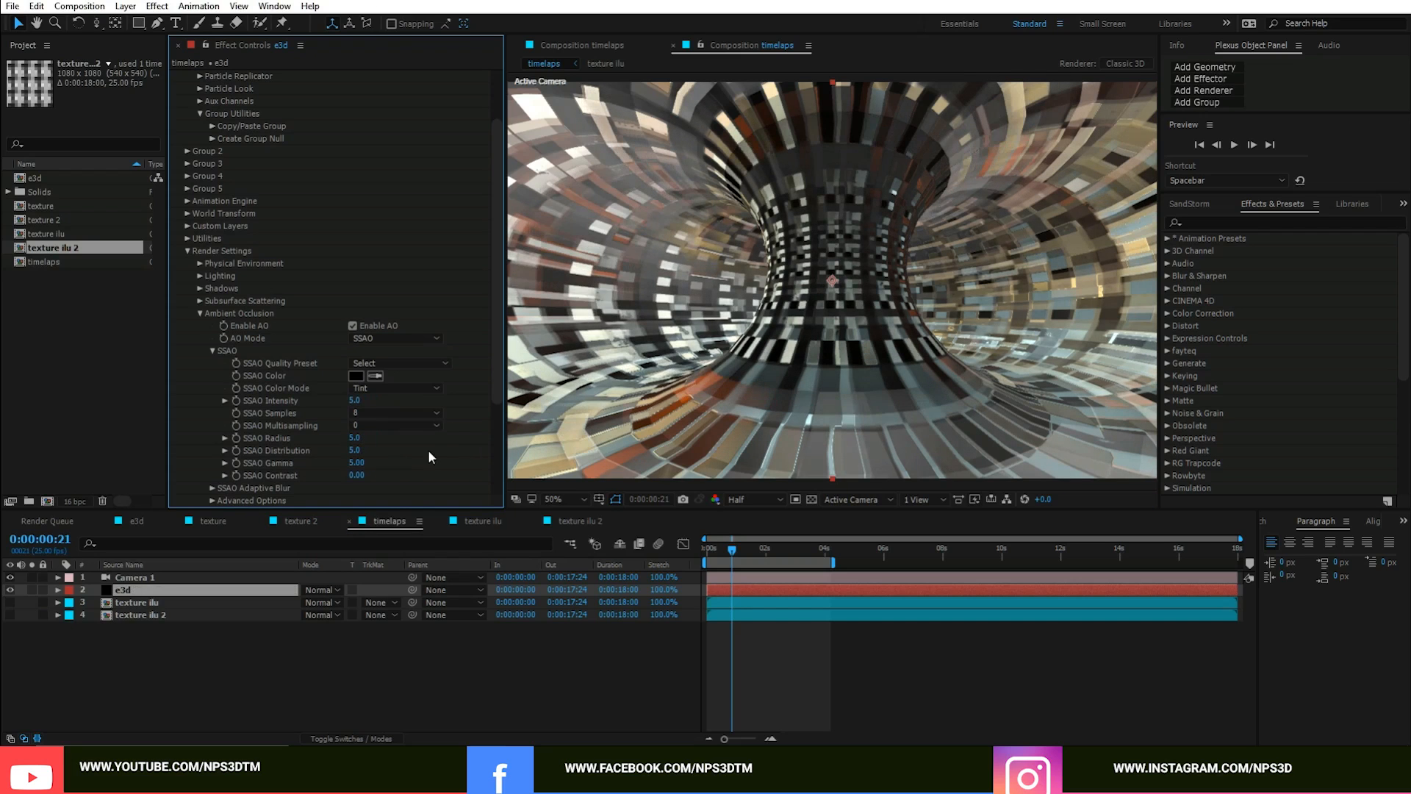
left_click(353, 325)
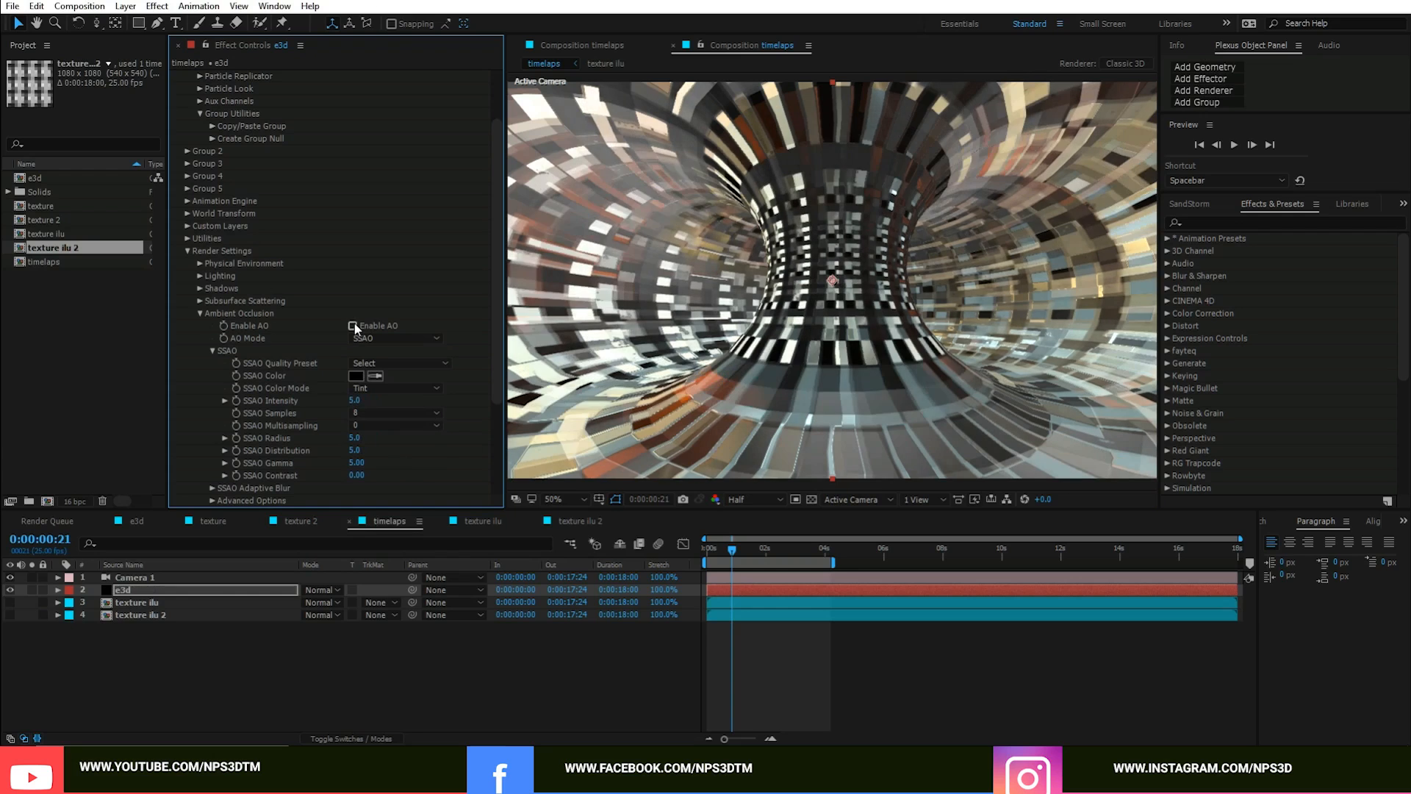
left_click(353, 325)
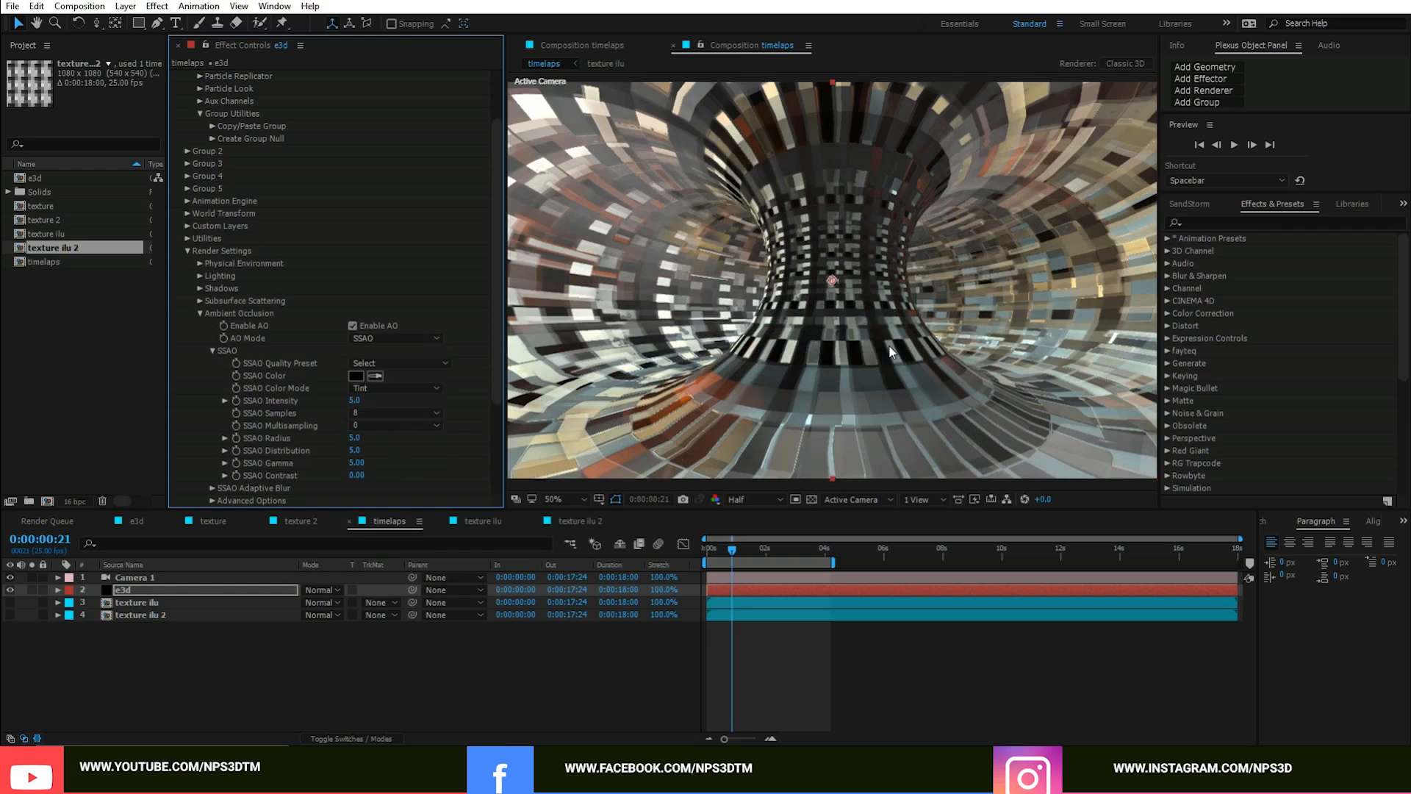
key("c")
key("c")
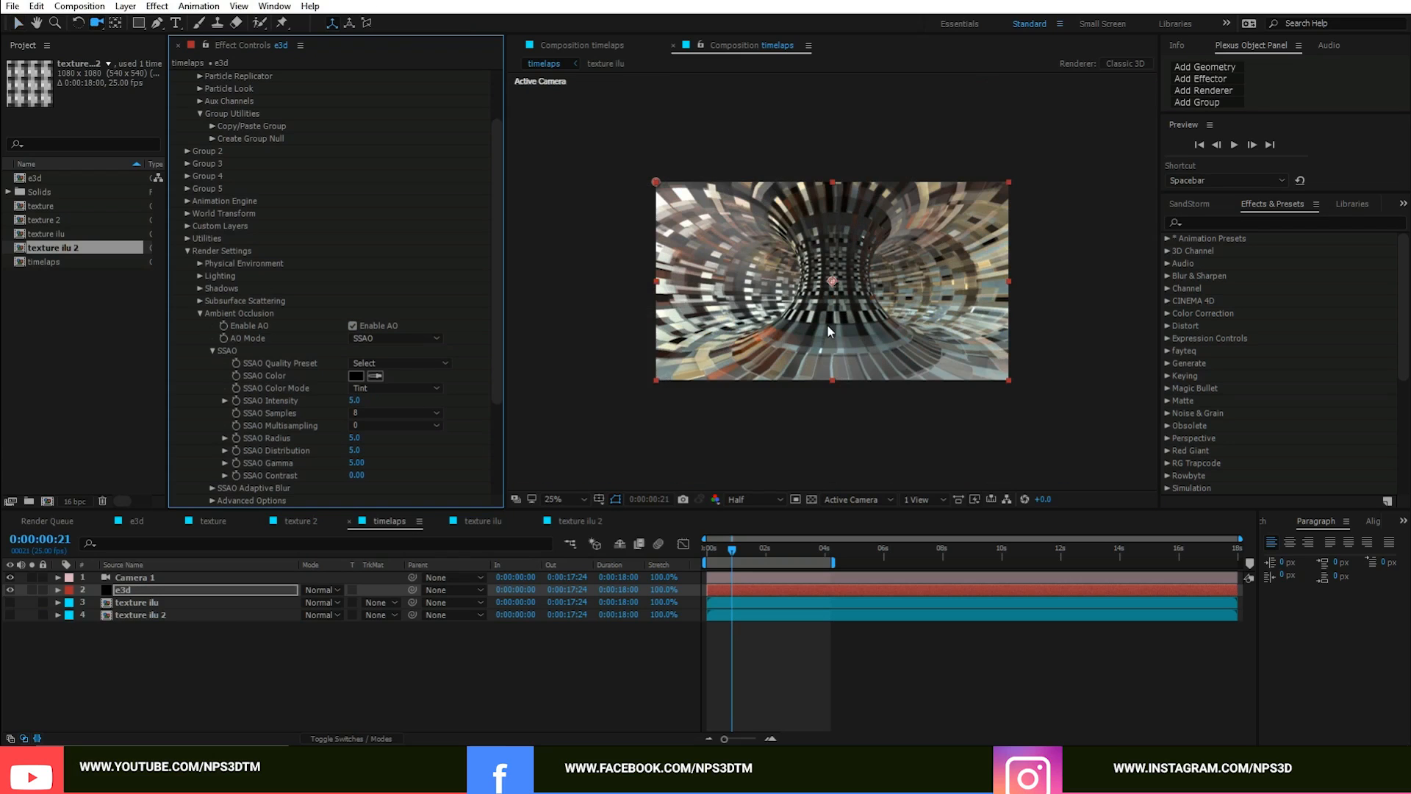
left_click_drag(827, 324, 826, 319)
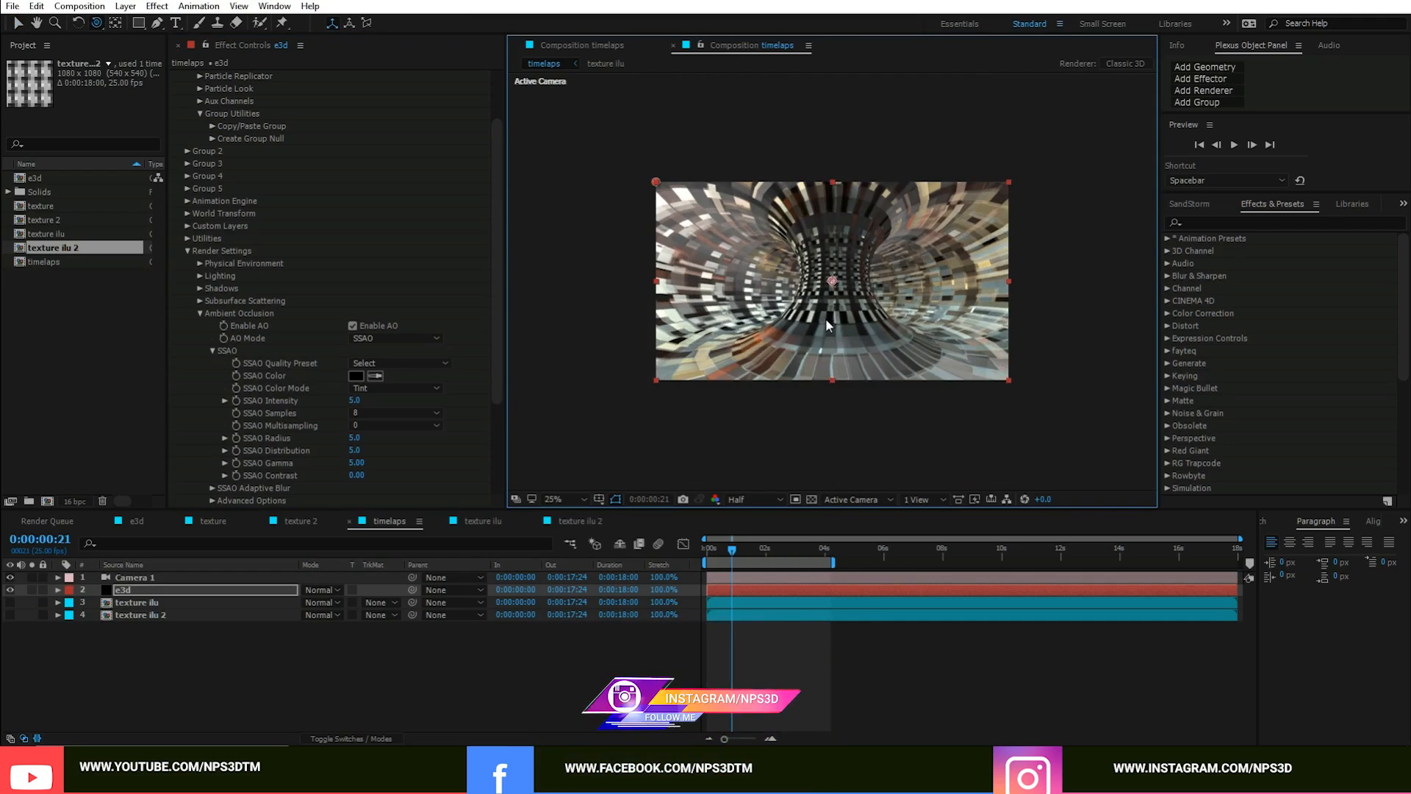
key("period")
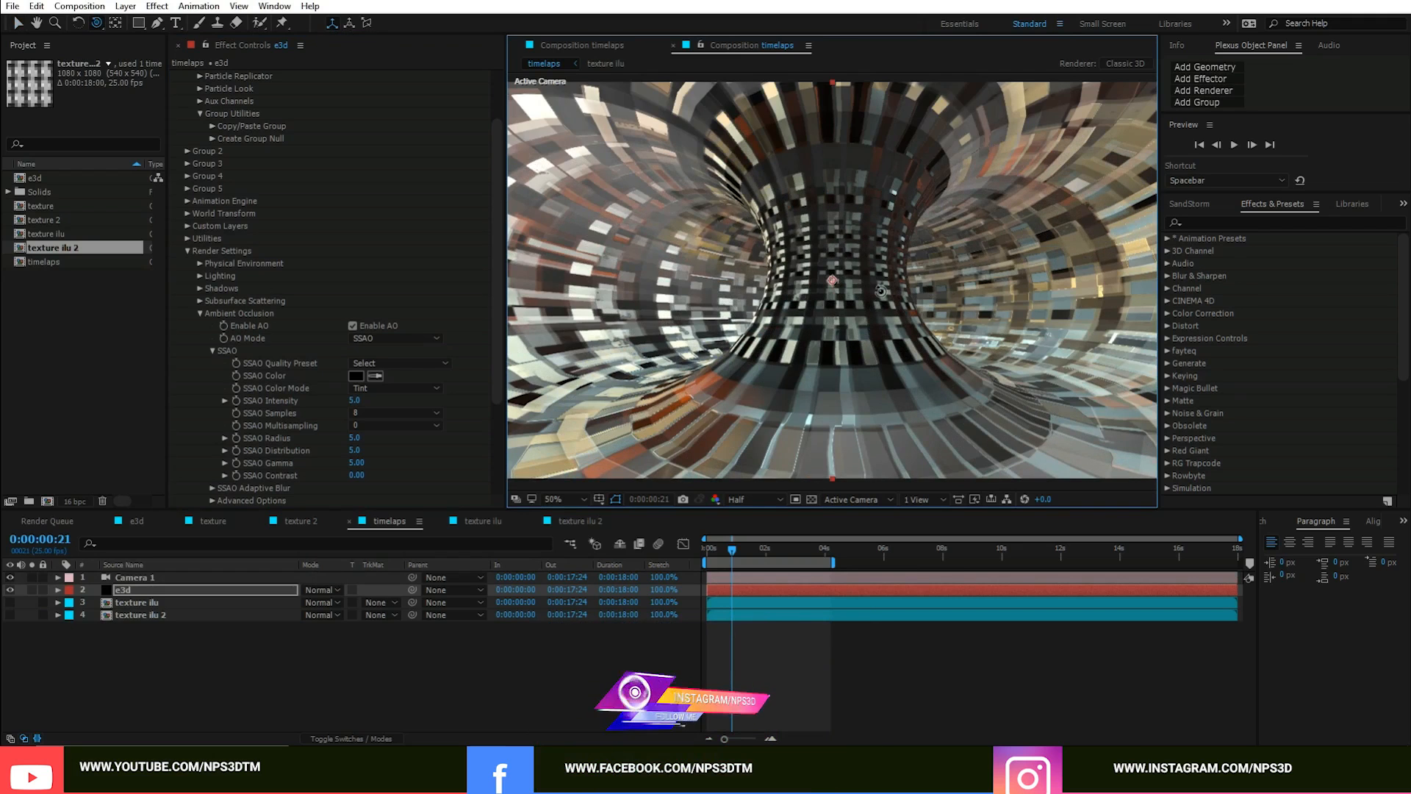
Step: Collapse the ambient occlusion settings, enable fog in Element's render settings, and set the fog opacity to 100%
left_click(199, 314)
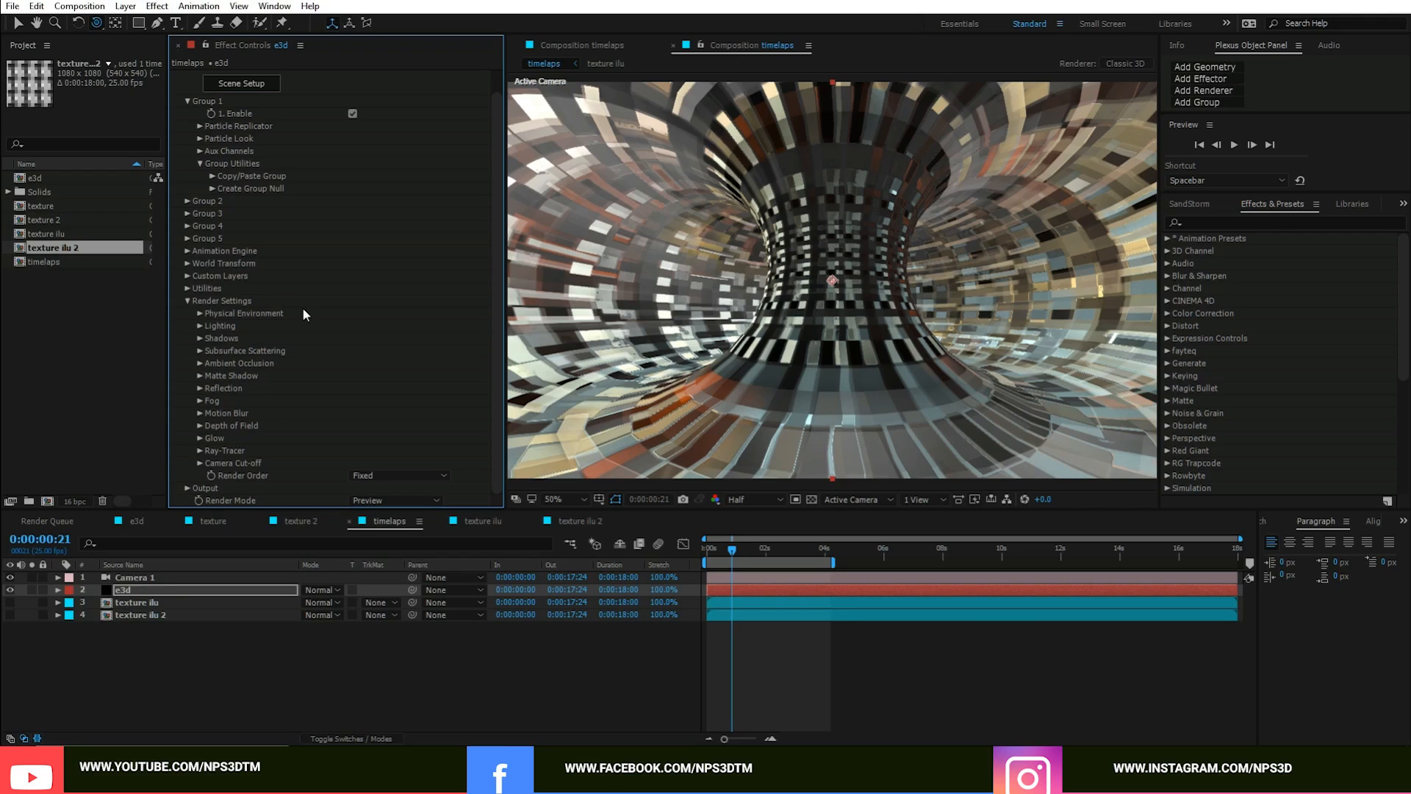
left_click(200, 401)
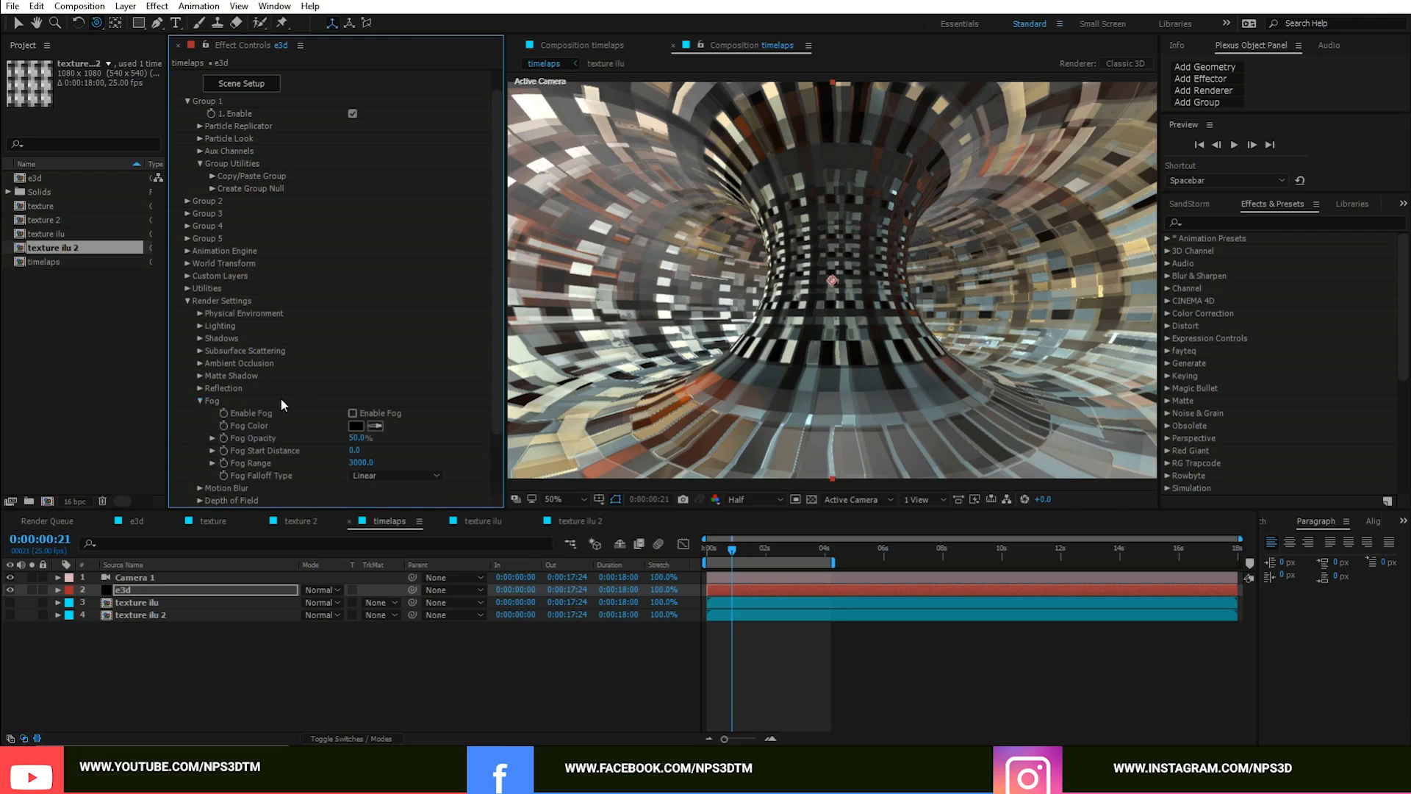
left_click(353, 414)
left_click_drag(452, 439, 462, 436)
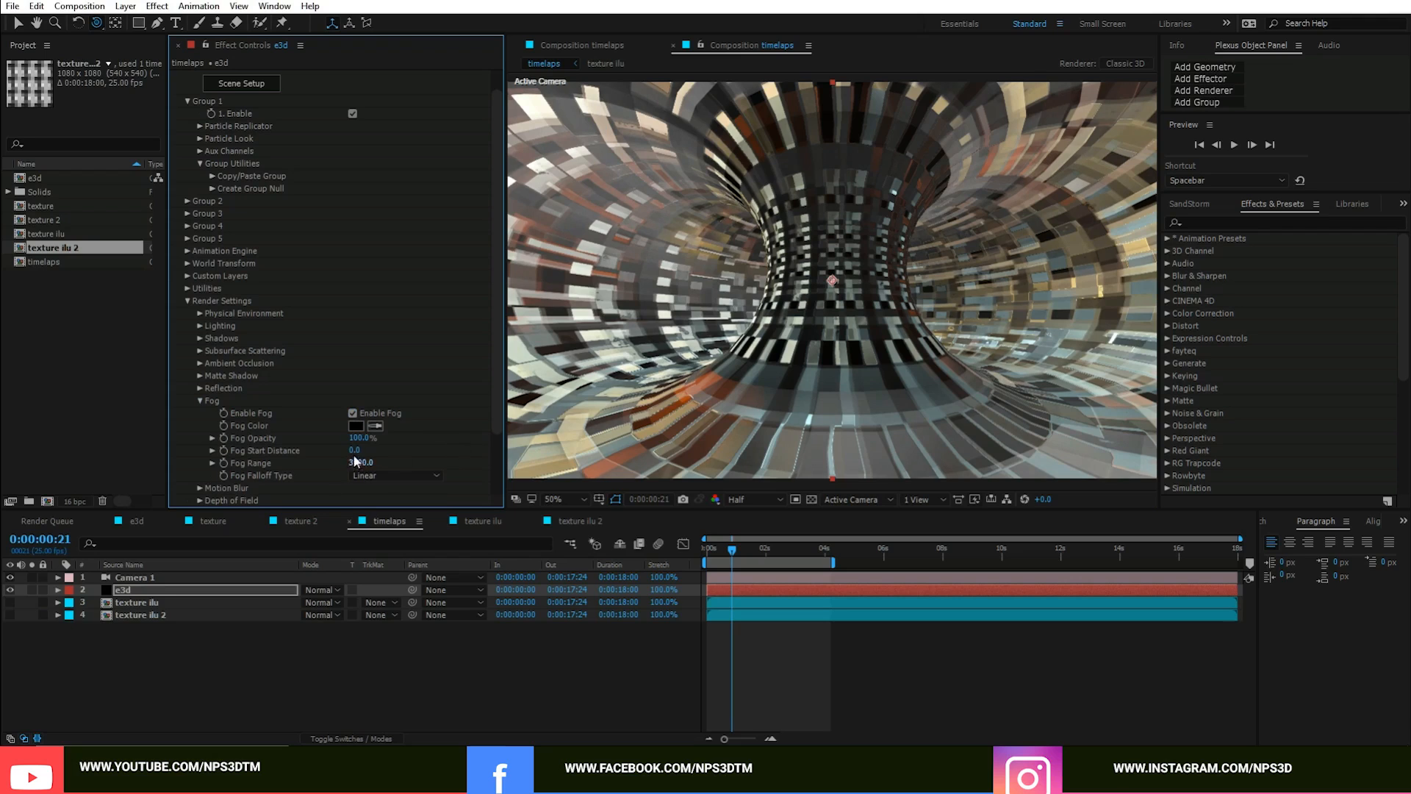
Step: Reduce the fog opacity to 70%, set the fog range to 580, and change the fog color to light blue 9CDFFB
left_click_drag(301, 461, 341, 442)
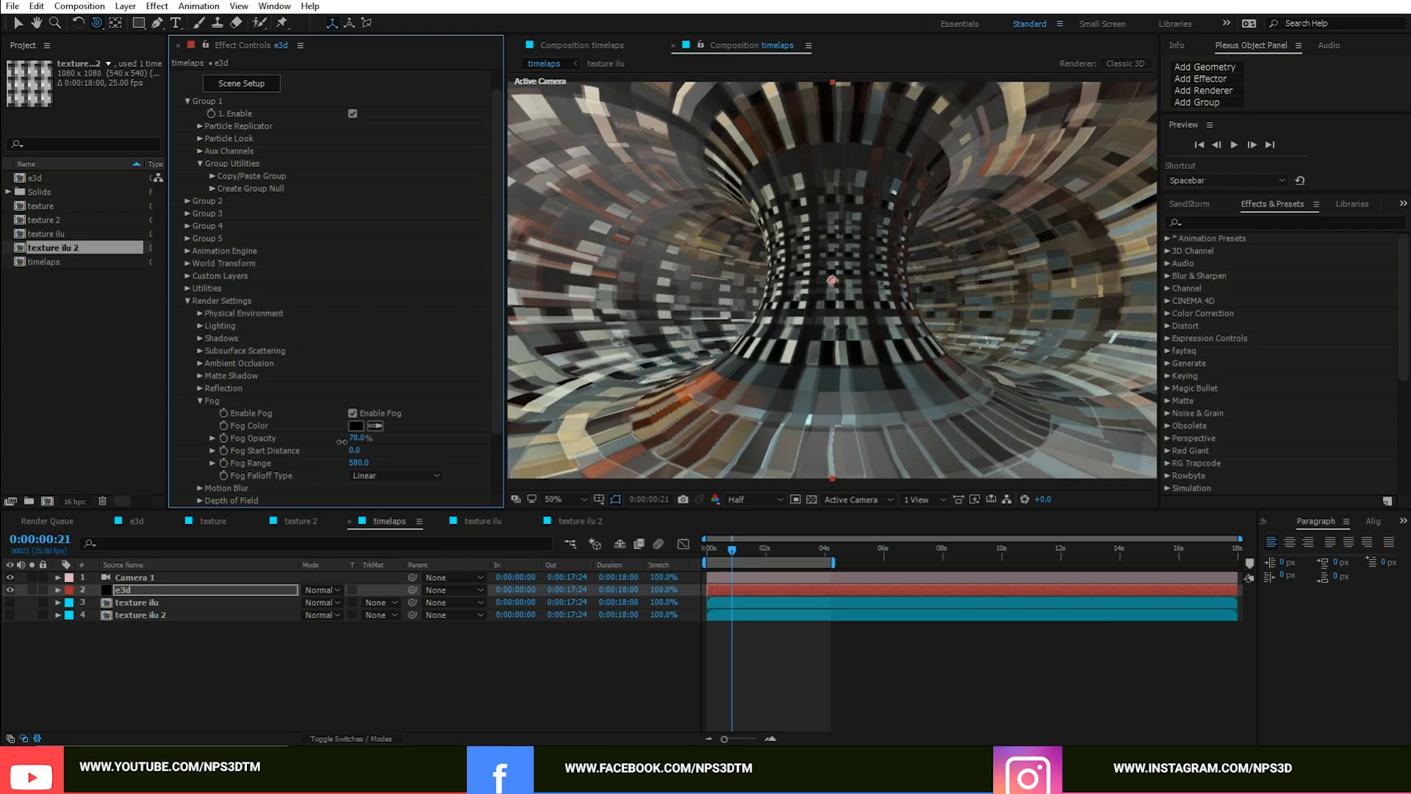
left_click(356, 426)
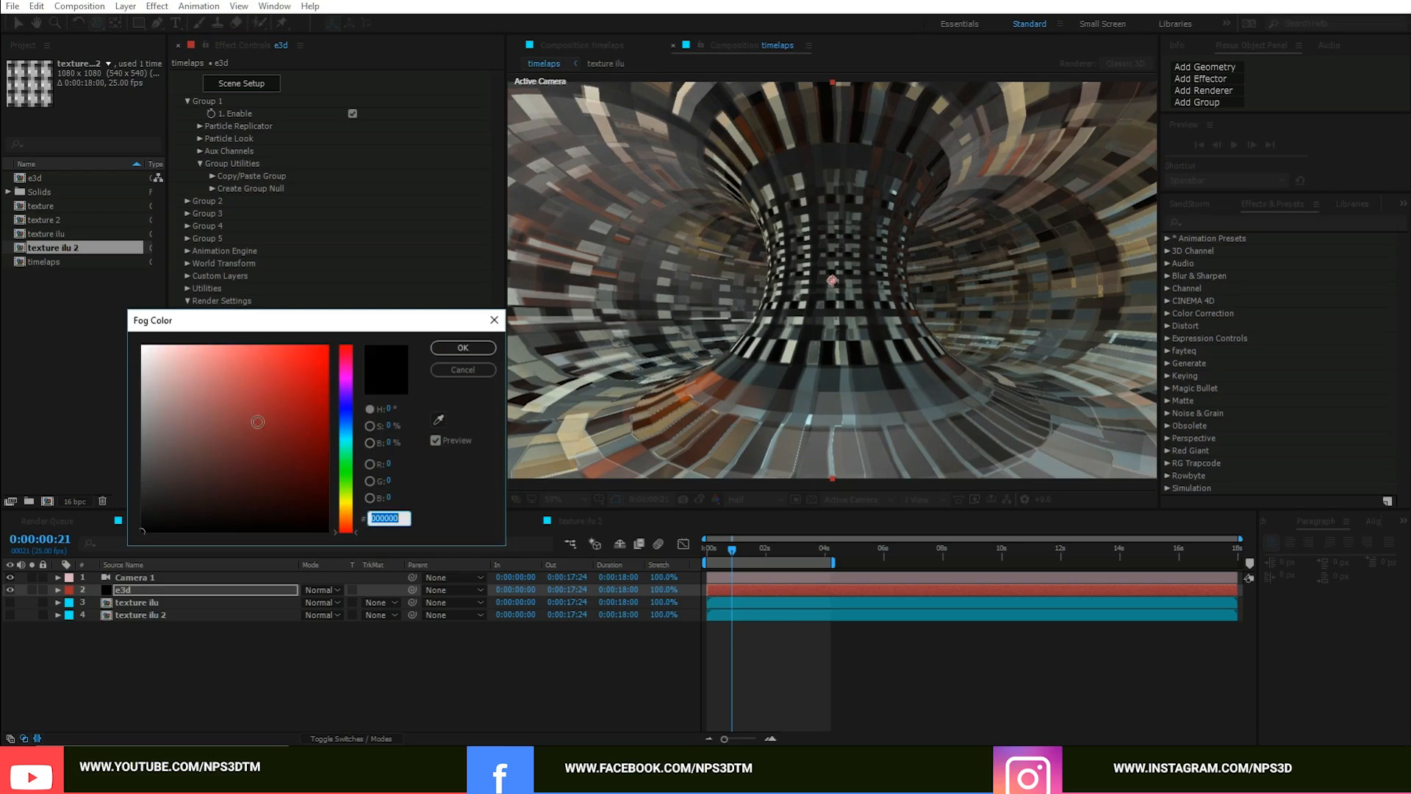
left_click(347, 432)
left_click_drag(167, 347, 212, 348)
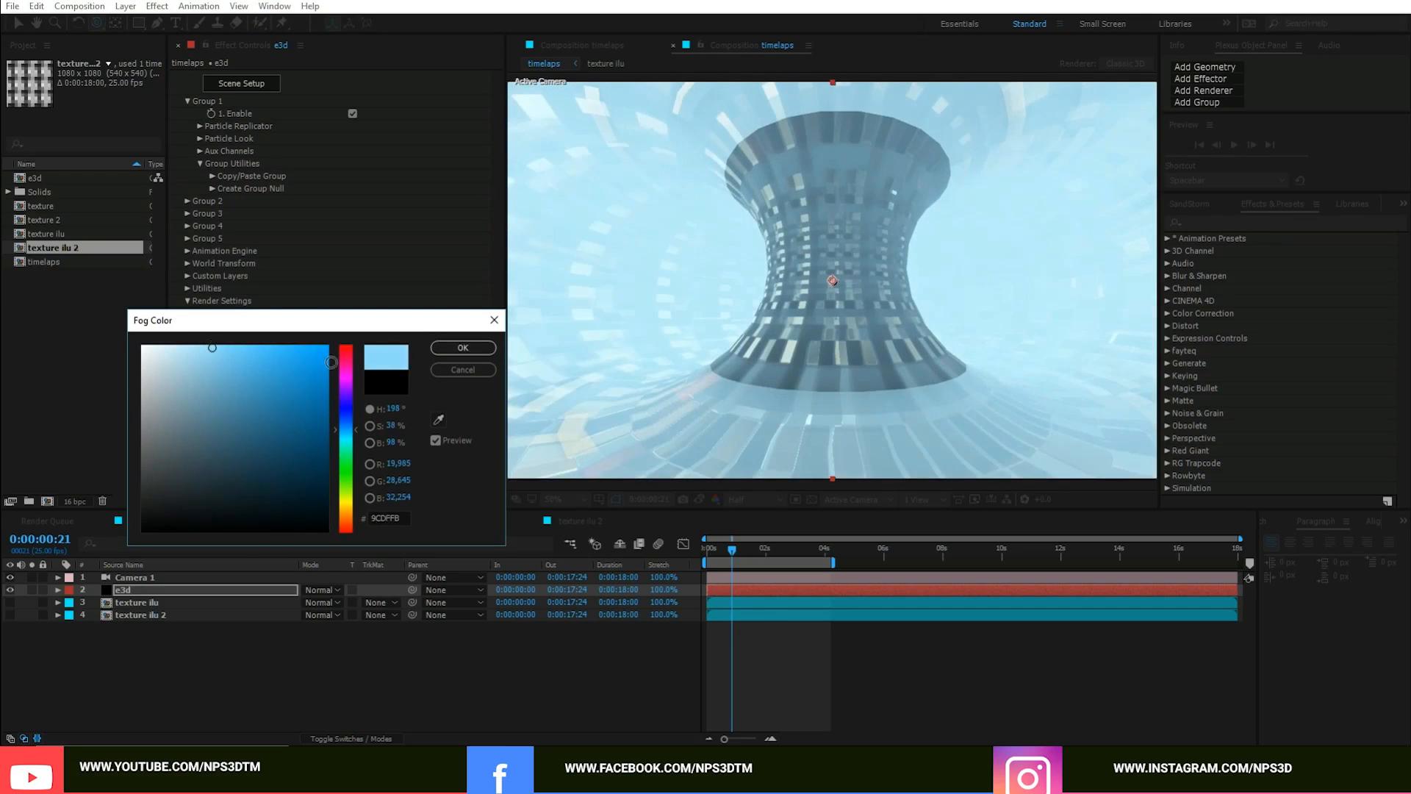
left_click(463, 348)
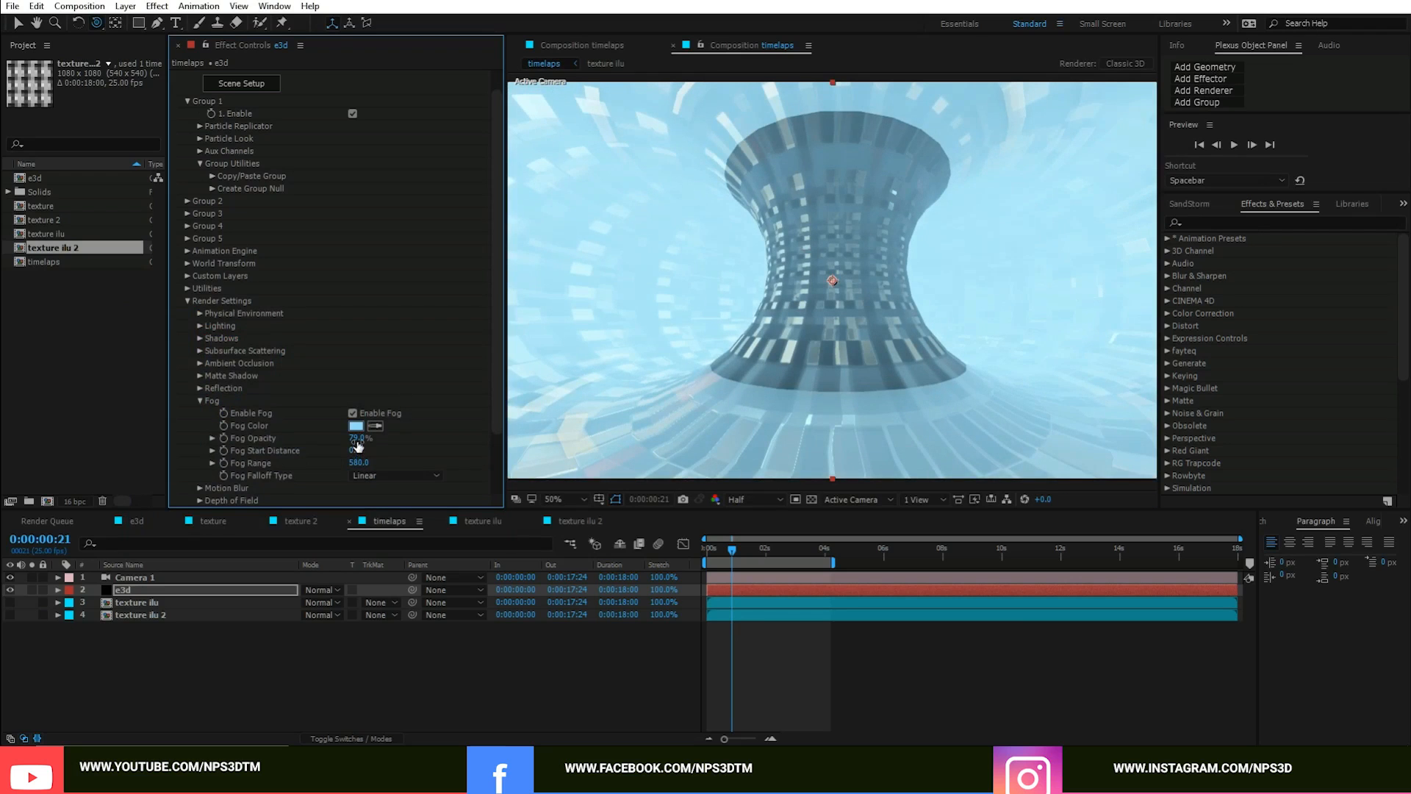
Step: Set fog opacity to 44%, start distance to 290 and range to 13030, comparing the render with fog off and on
left_click_drag(336, 441, 728, 400)
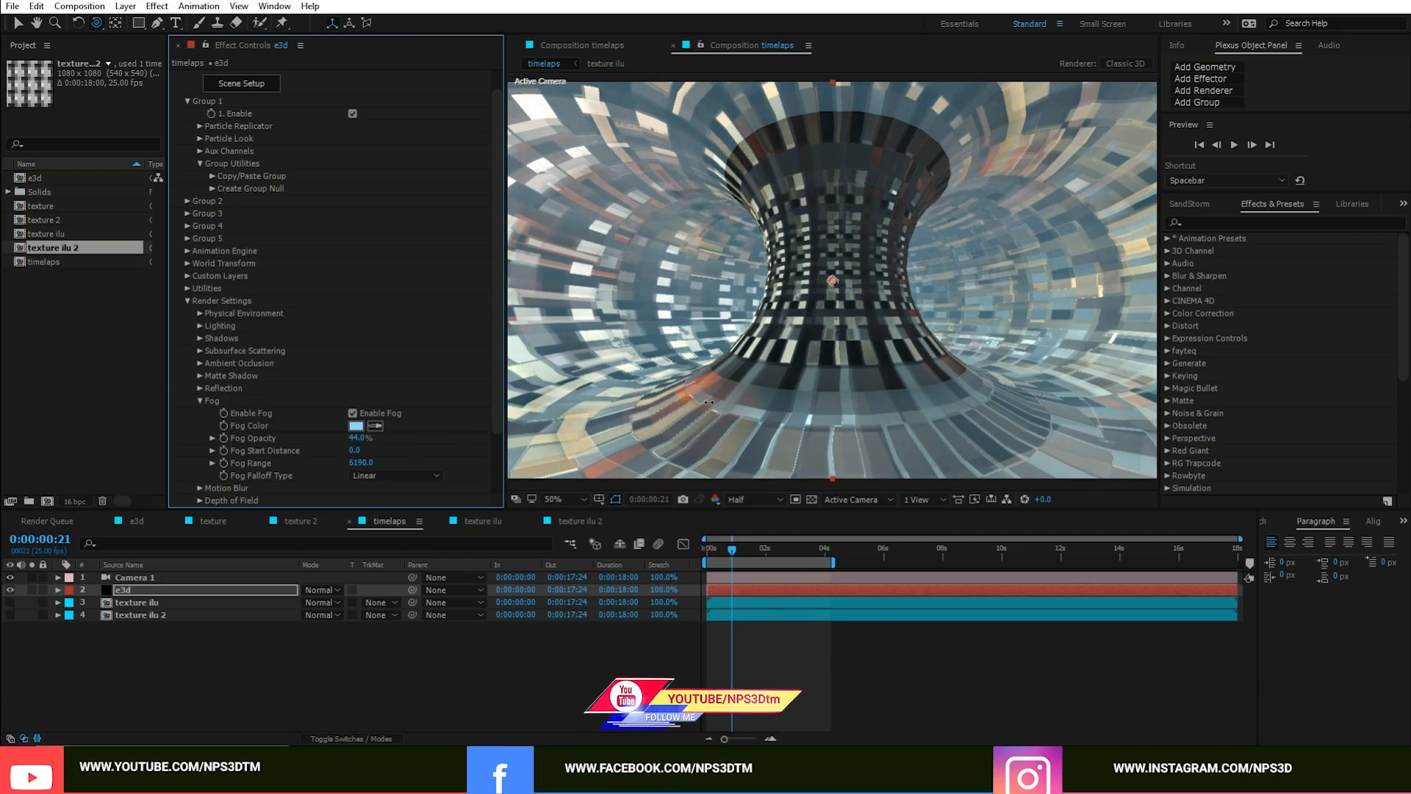
left_click(353, 414)
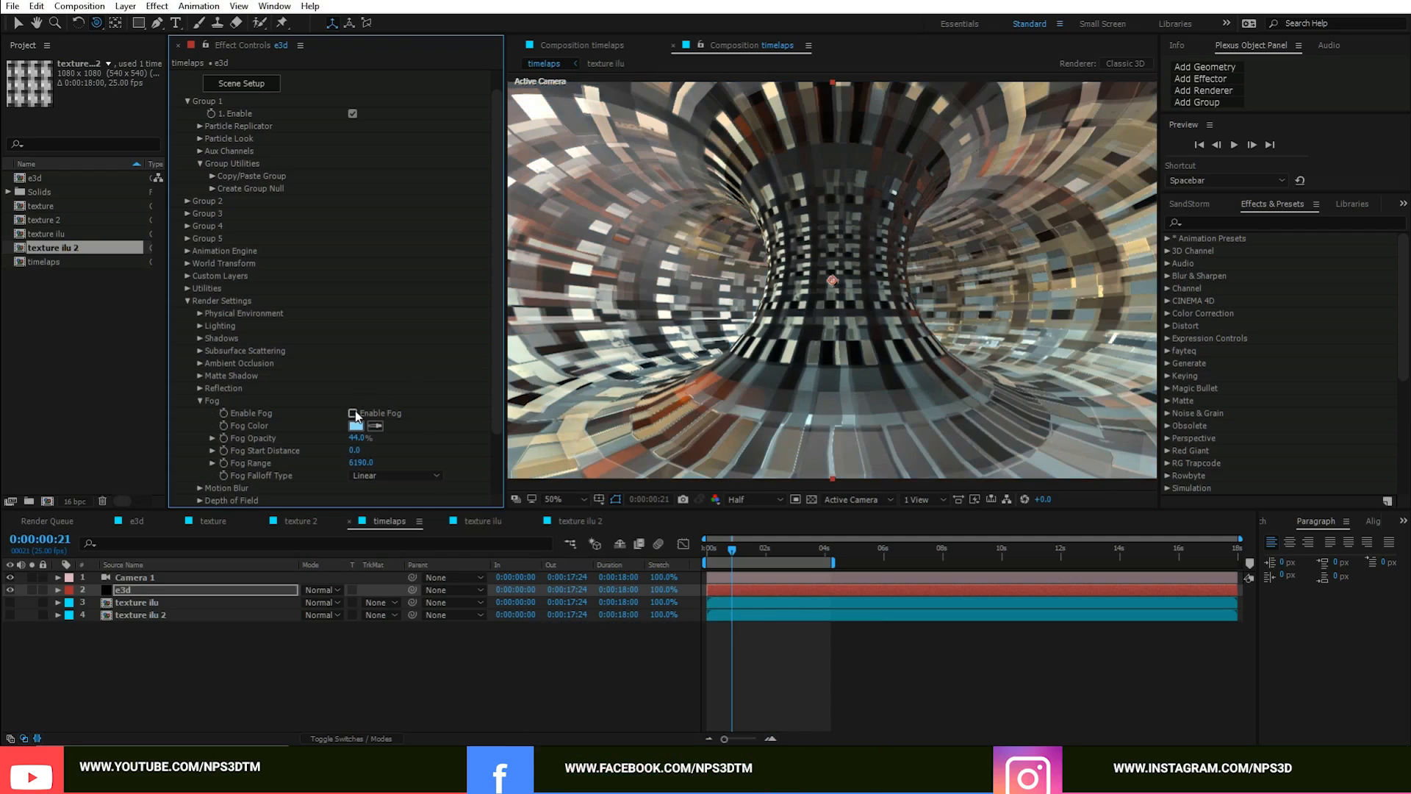
left_click(353, 414)
left_click_drag(359, 462, 494, 438)
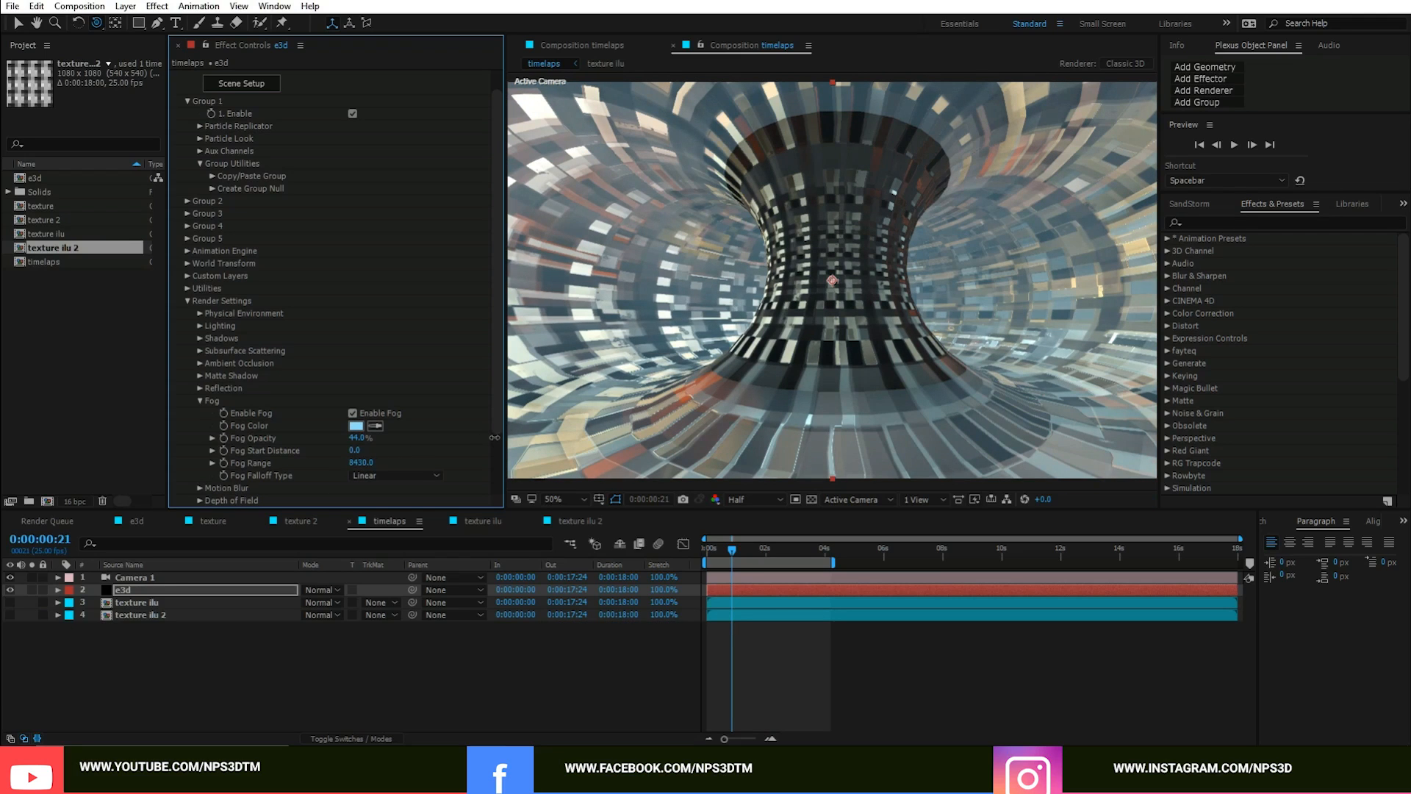
left_click_drag(375, 465, 668, 440)
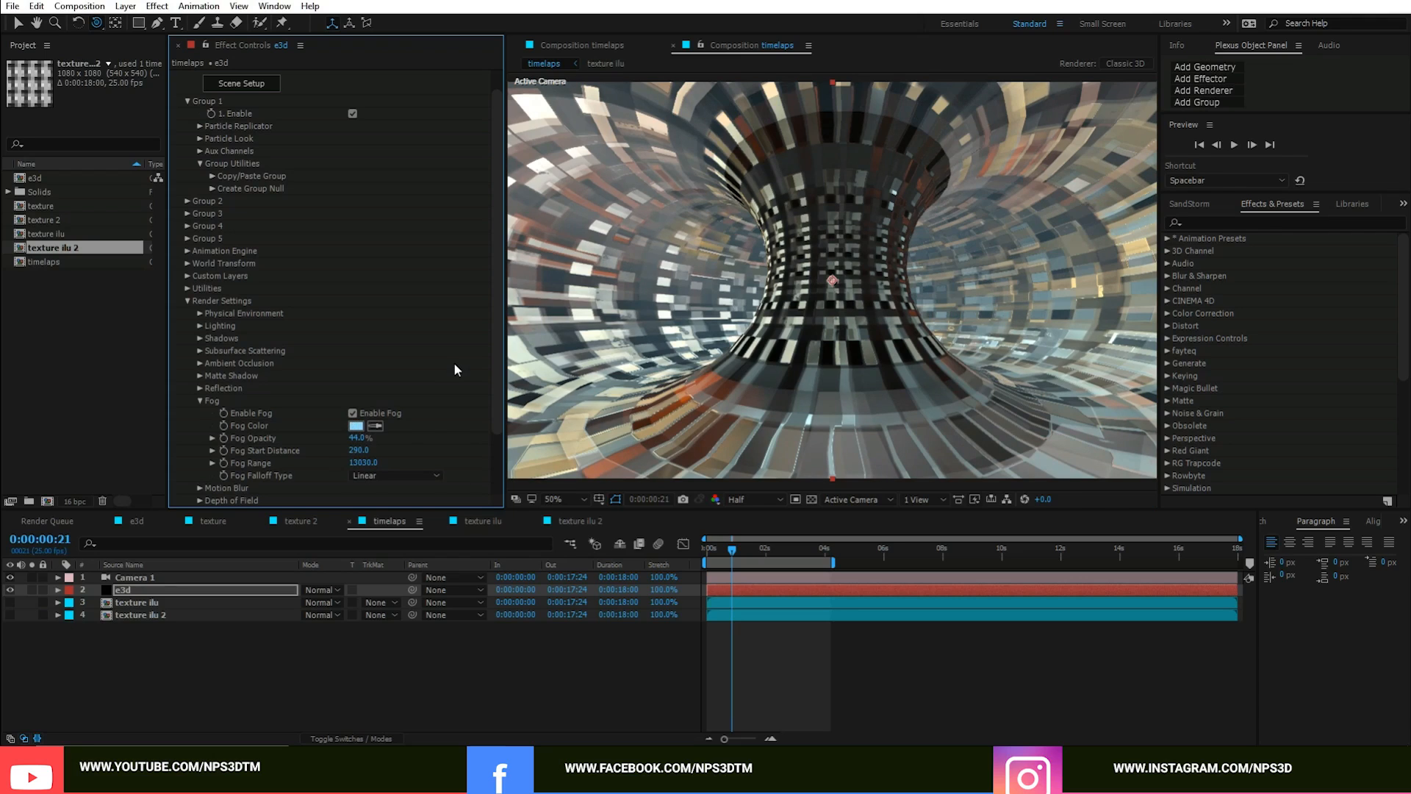
Step: Change the fog color to pale blue-violet B0B9FE, after trying orange, and collapse the fog settings
left_click(365, 426)
left_click_drag(346, 471, 345, 523)
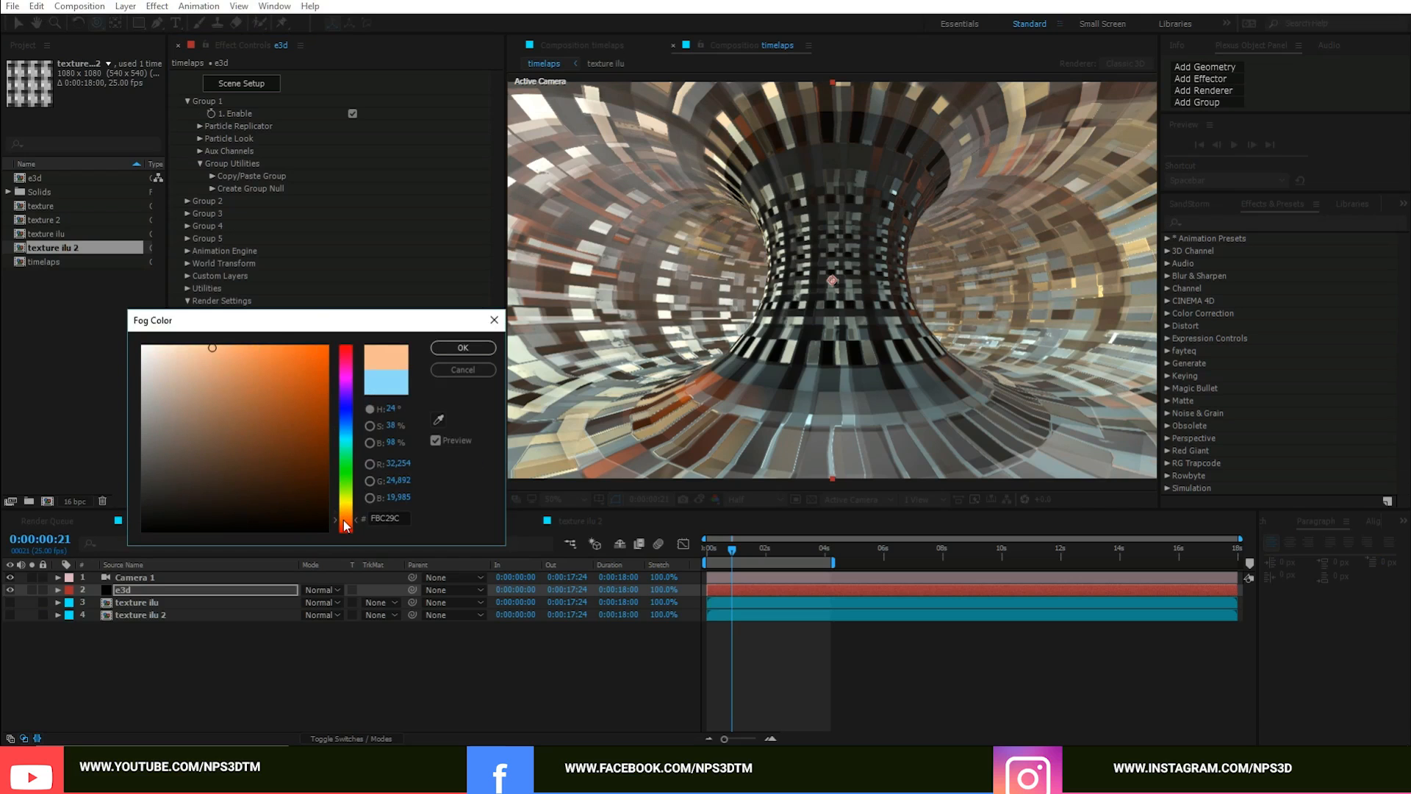
left_click_drag(269, 368, 197, 345)
left_click_drag(347, 456, 343, 412)
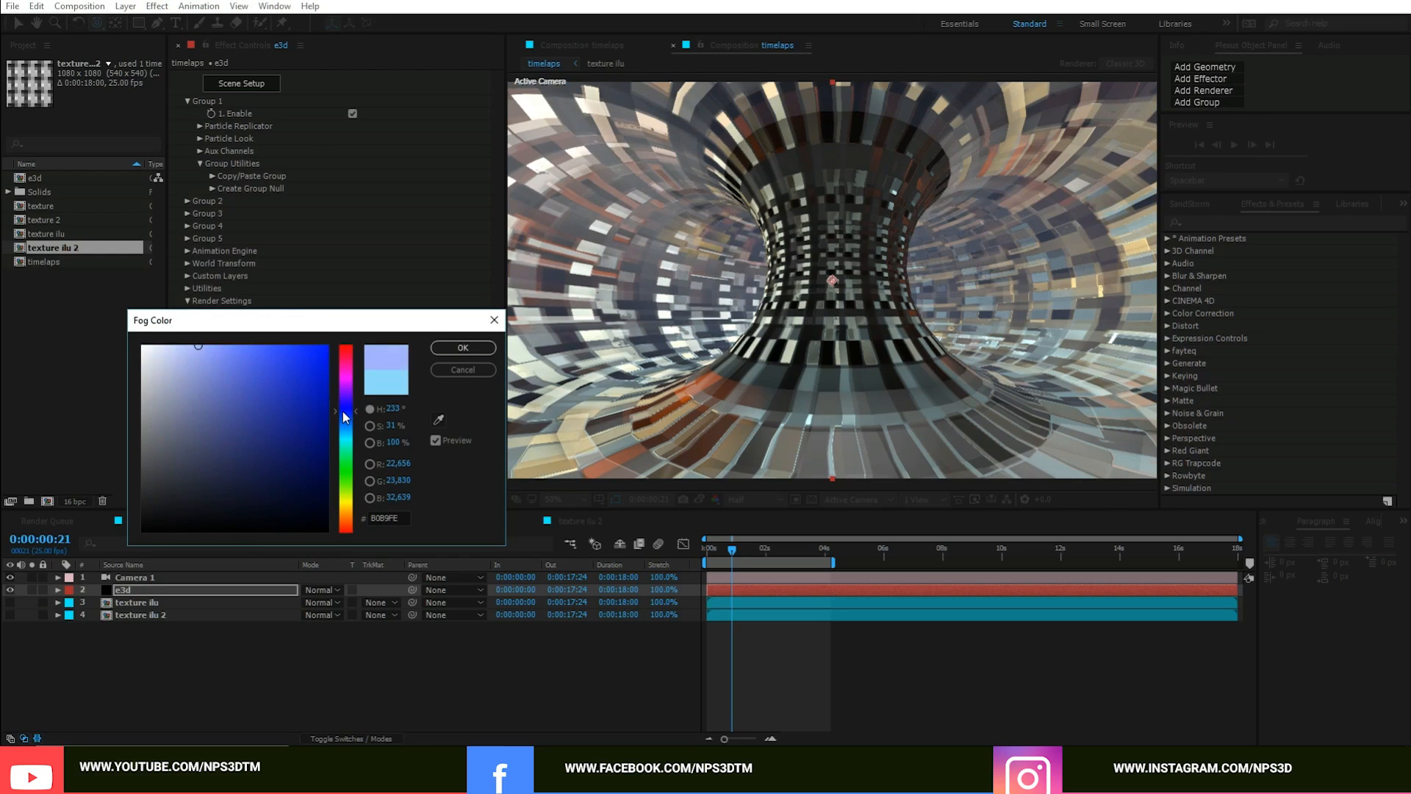
left_click(462, 347)
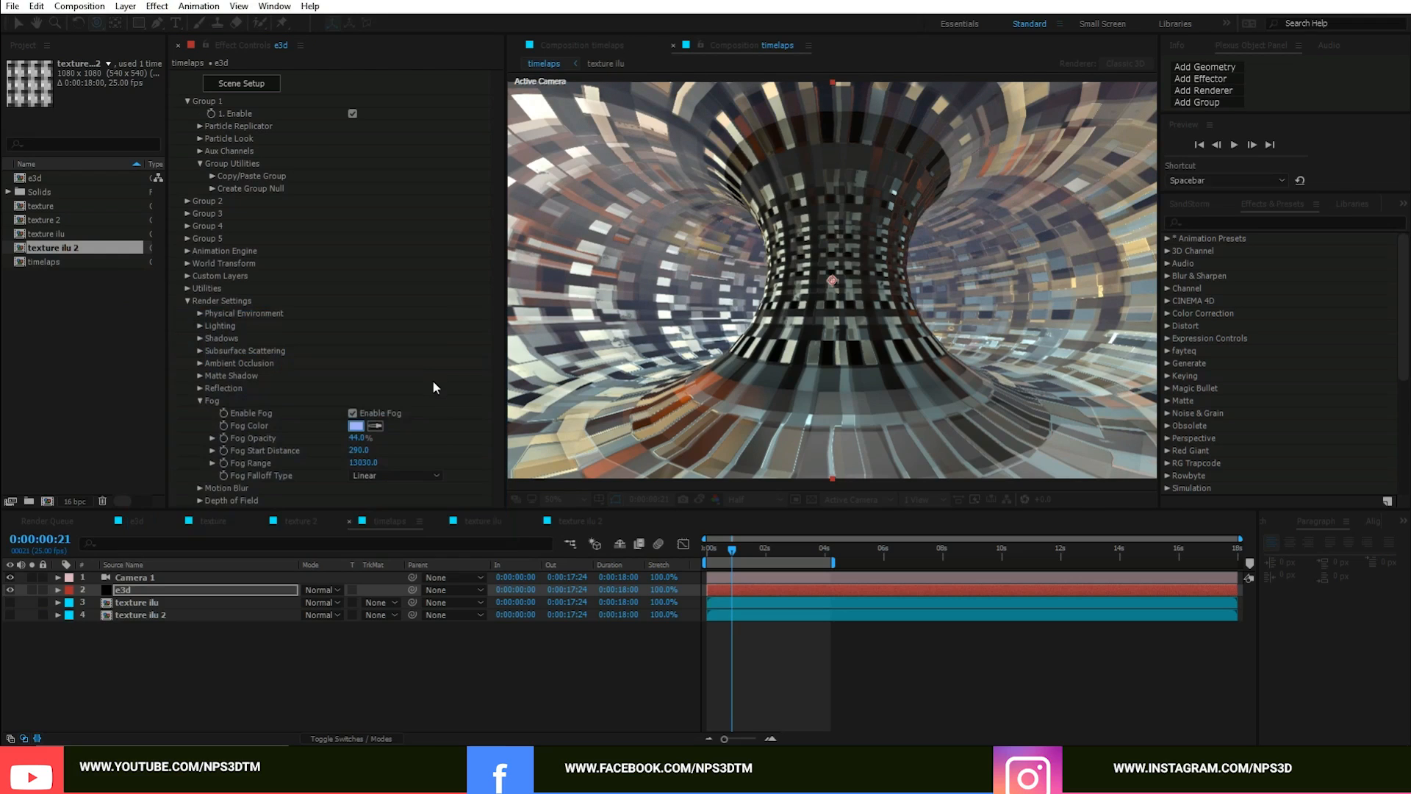
left_click(199, 400)
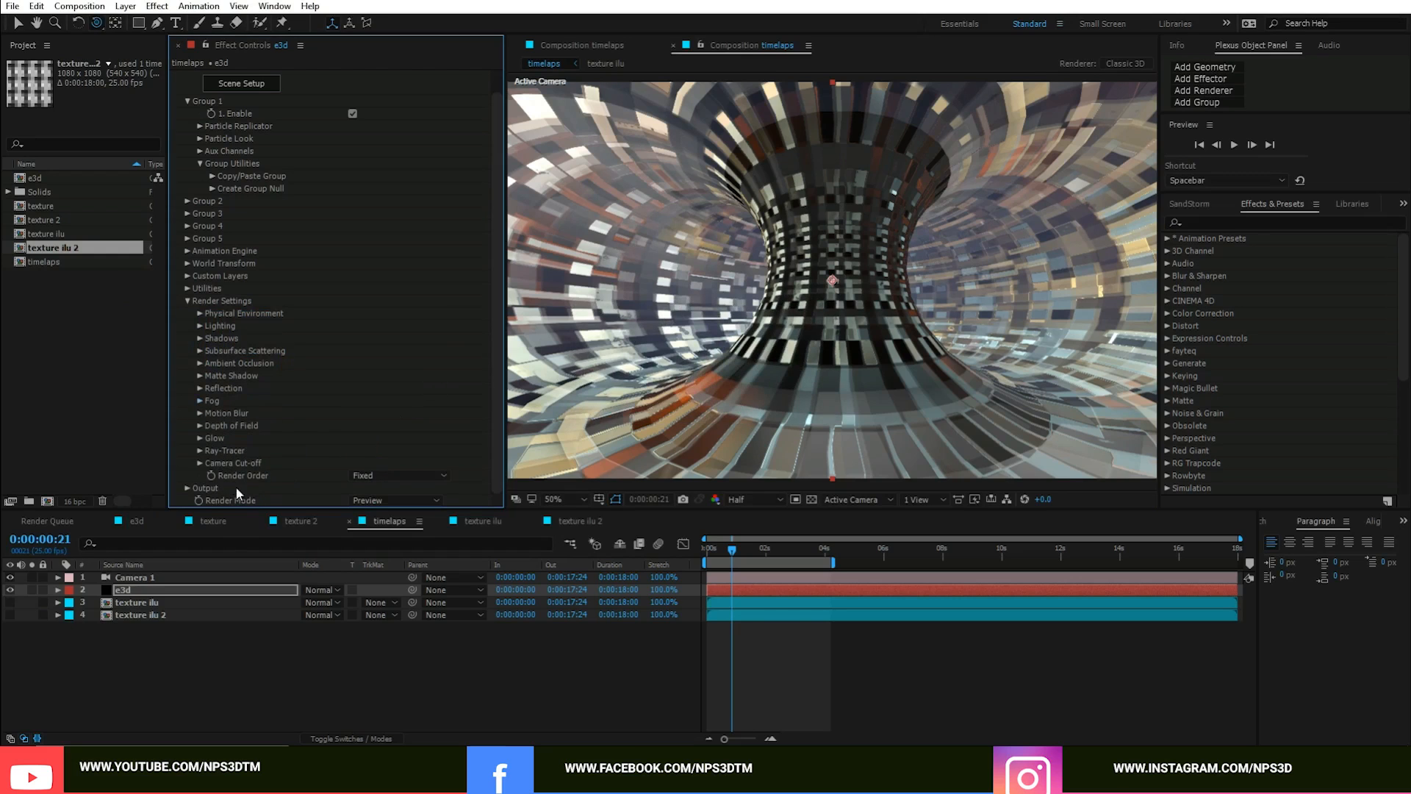
Step: Collapse the render settings, preview the timelaps animation from its first frame, and inspect the frame around 0:00:02:02
left_click_drag(734, 551, 675, 554)
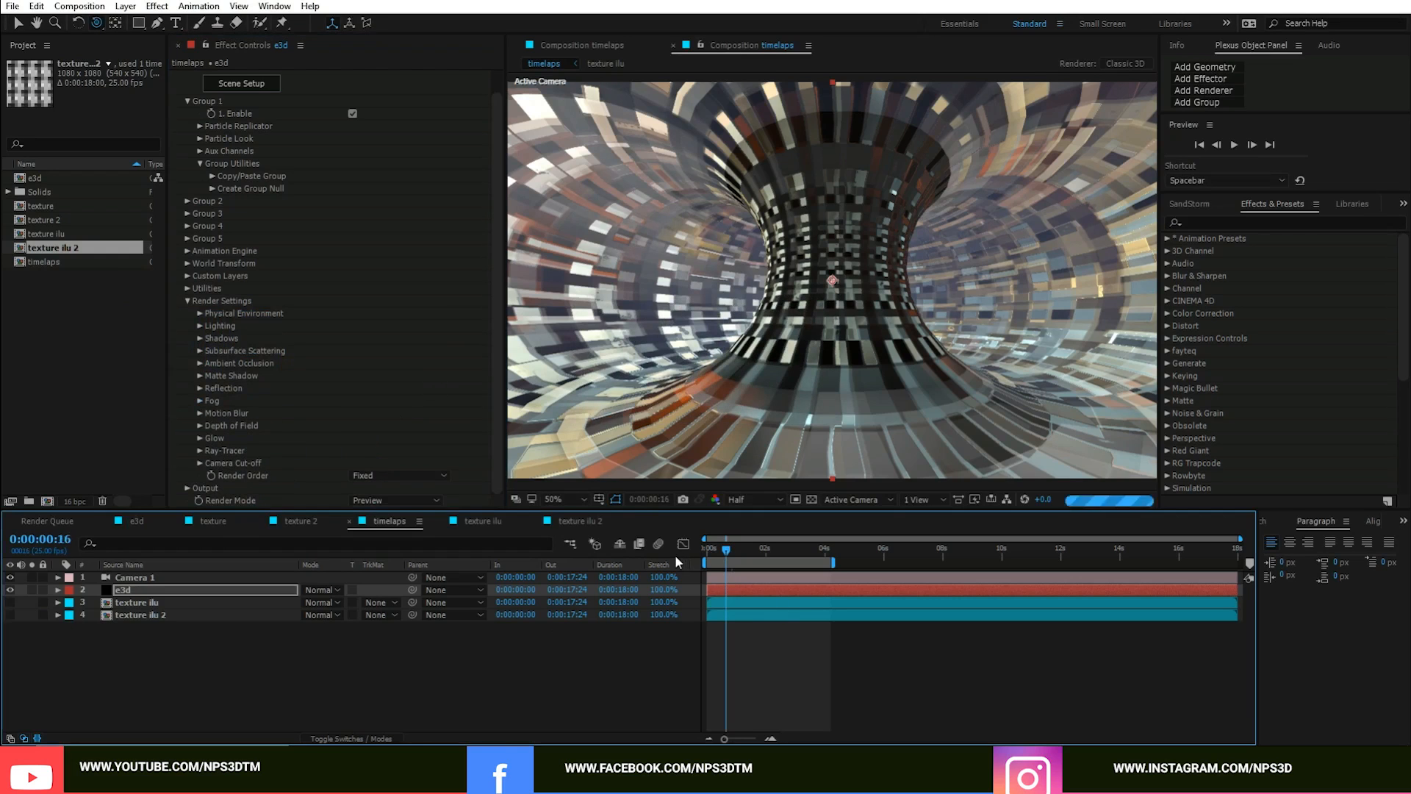
left_click(187, 302)
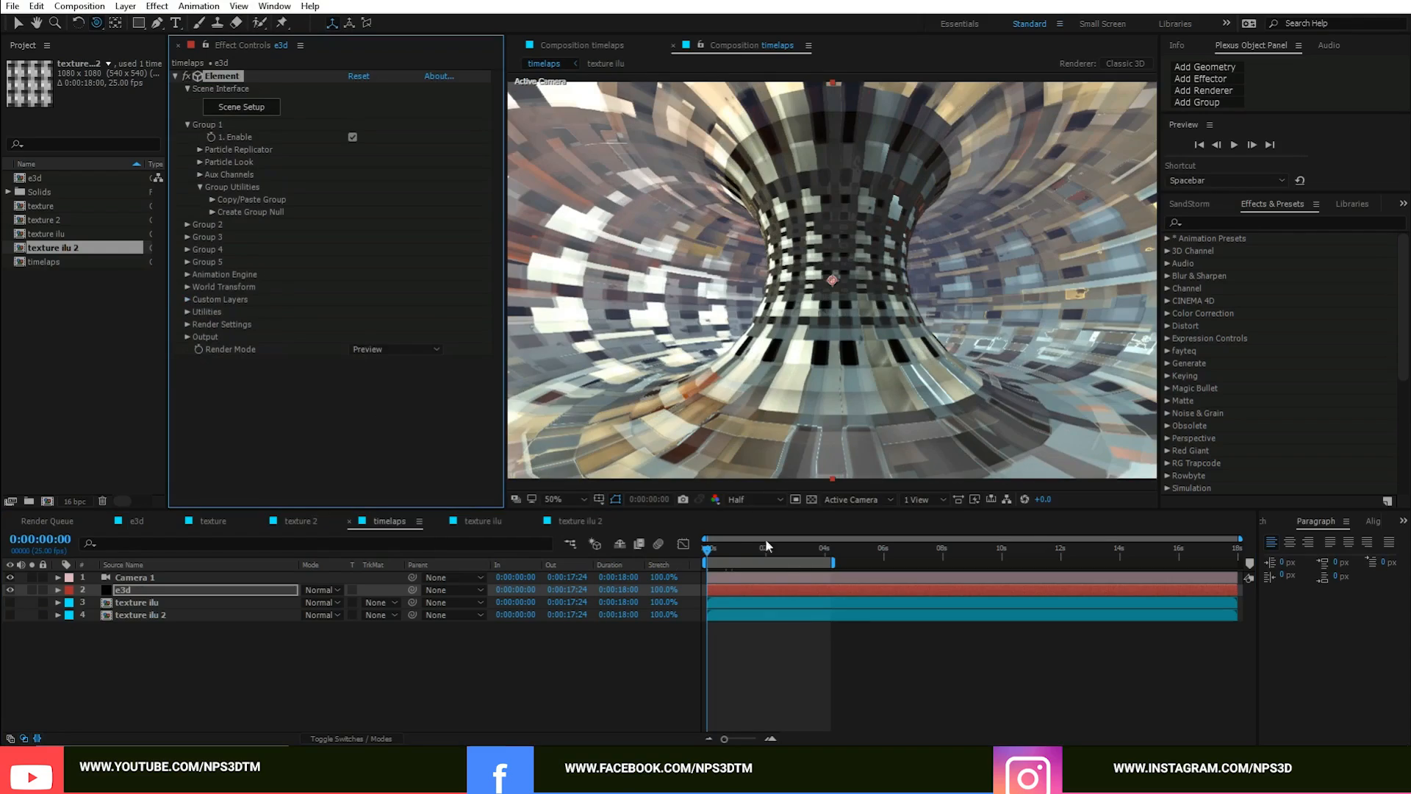
key("space")
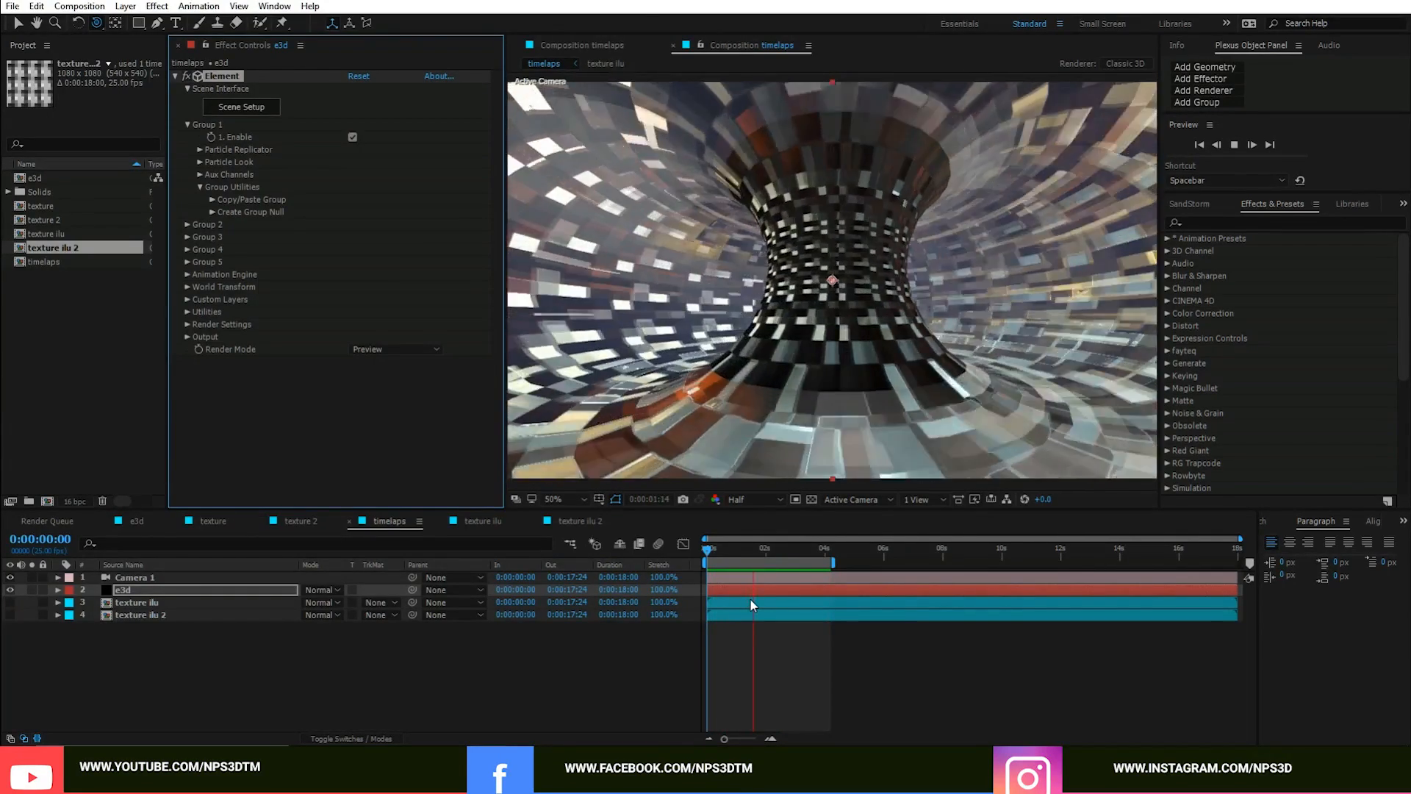
left_click_drag(784, 553, 769, 556)
left_click(781, 550)
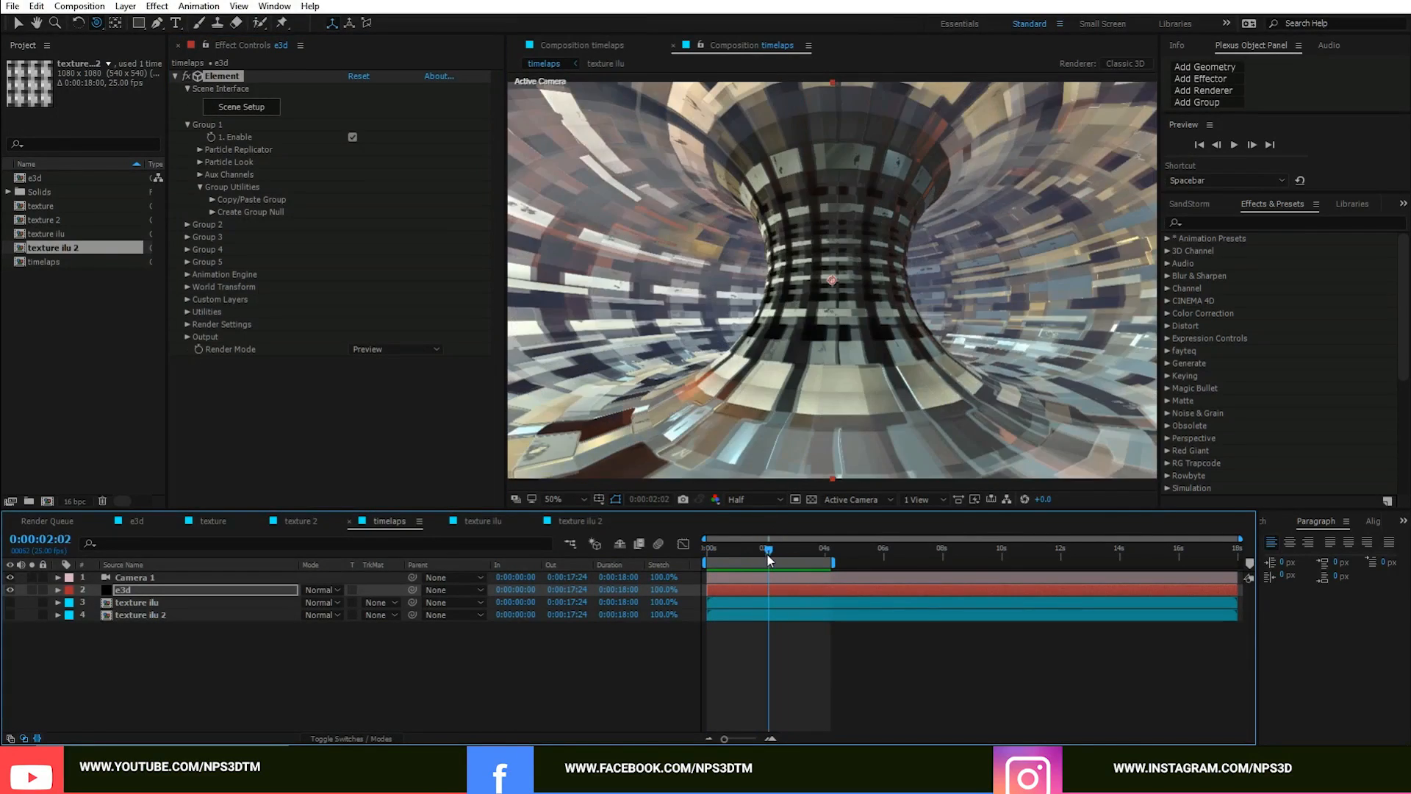
Step: Open the texture ilu composition and delete the Tint effect from its adjustment layer
left_click(479, 523)
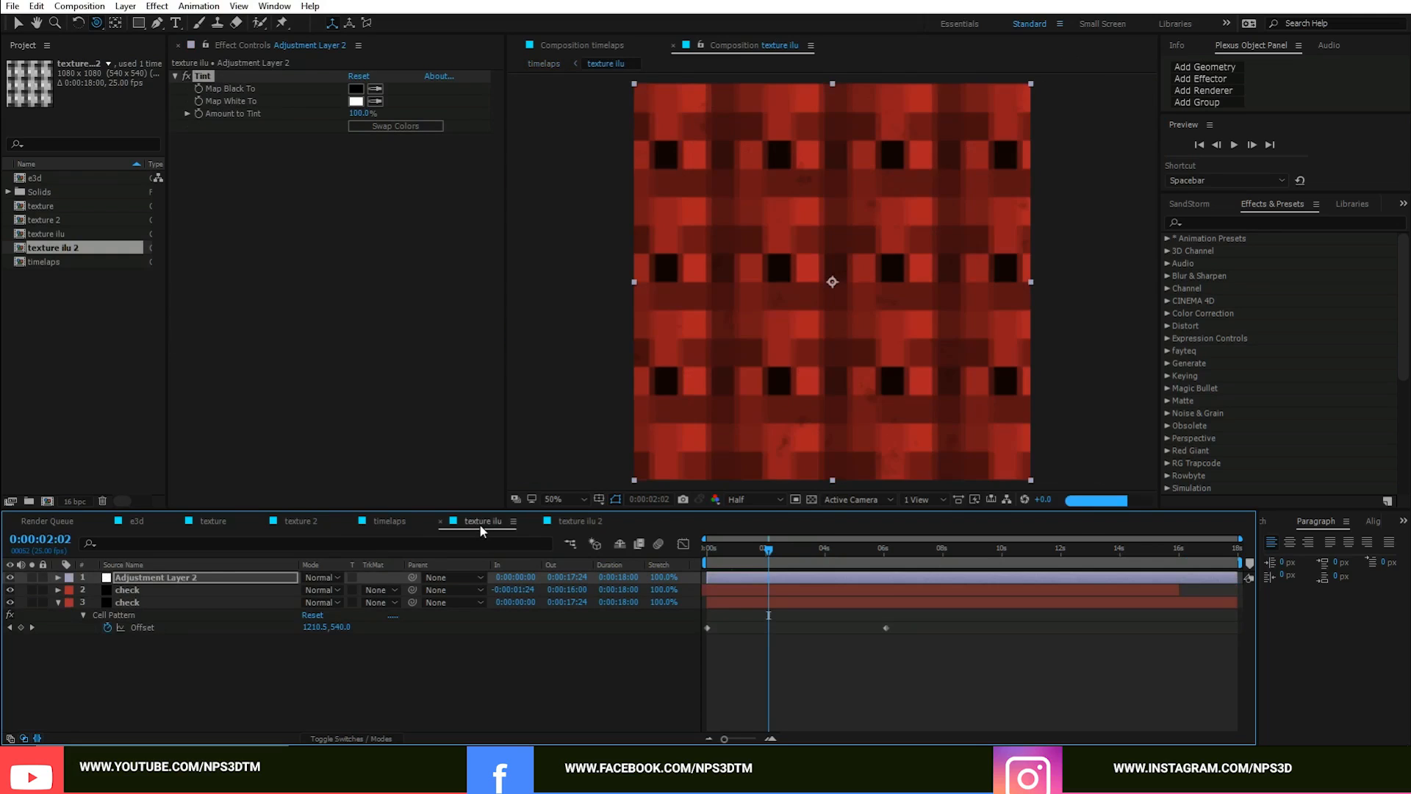
left_click(165, 578)
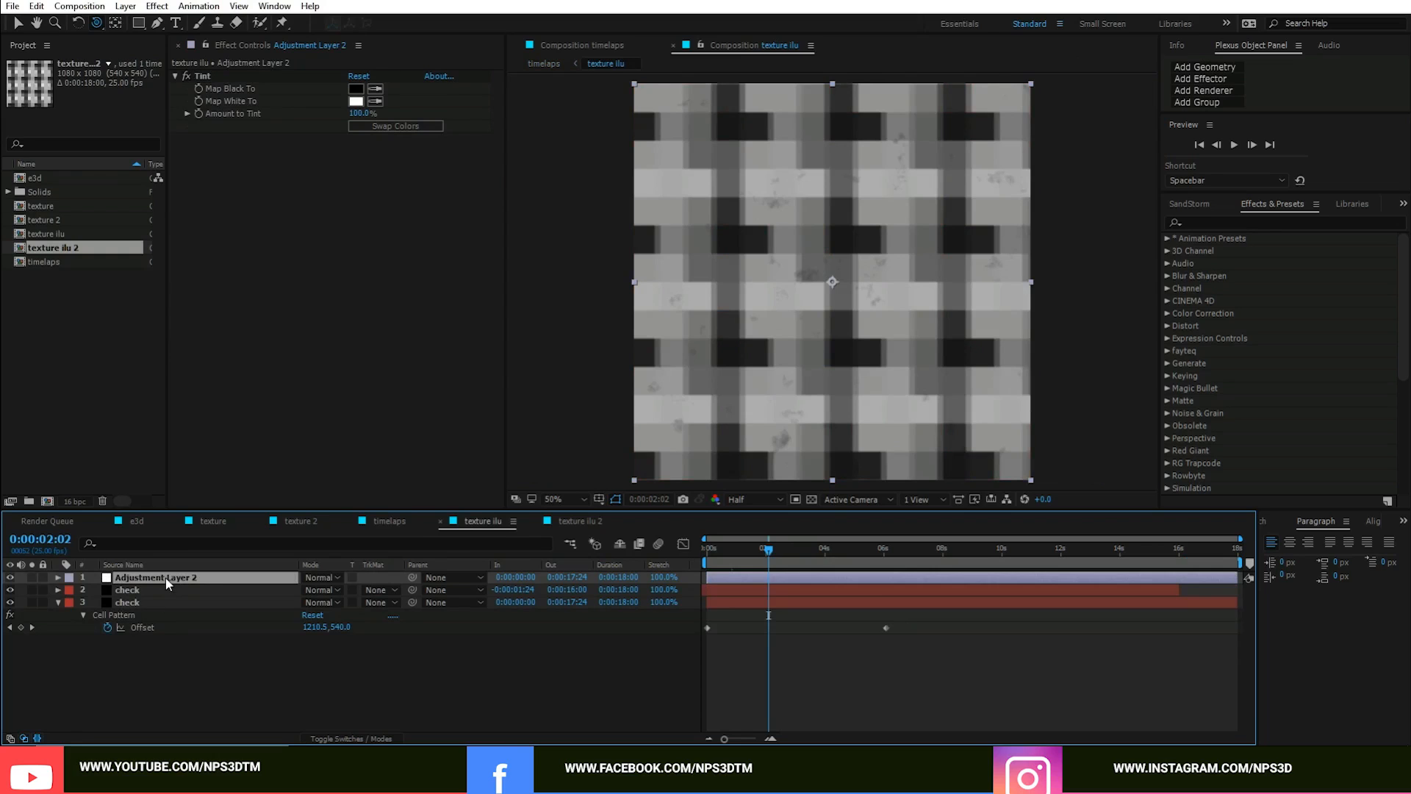
left_click(200, 75)
left_click(209, 77)
key("Delete")
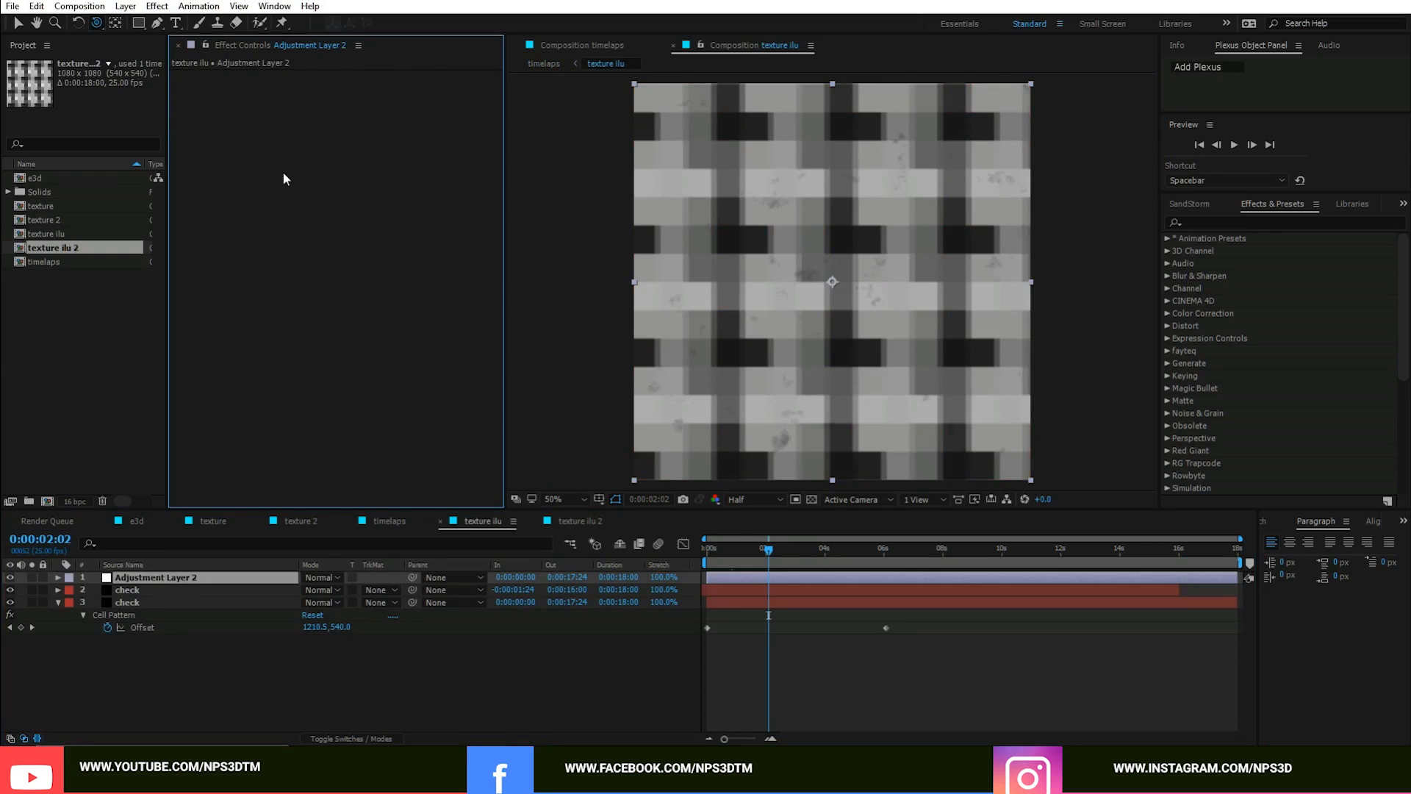
Step: Apply the Offset effect to the texture ilu adjustment layer and set Shift Center To to 1074, -5
key("ctrl+space")
type("ff")
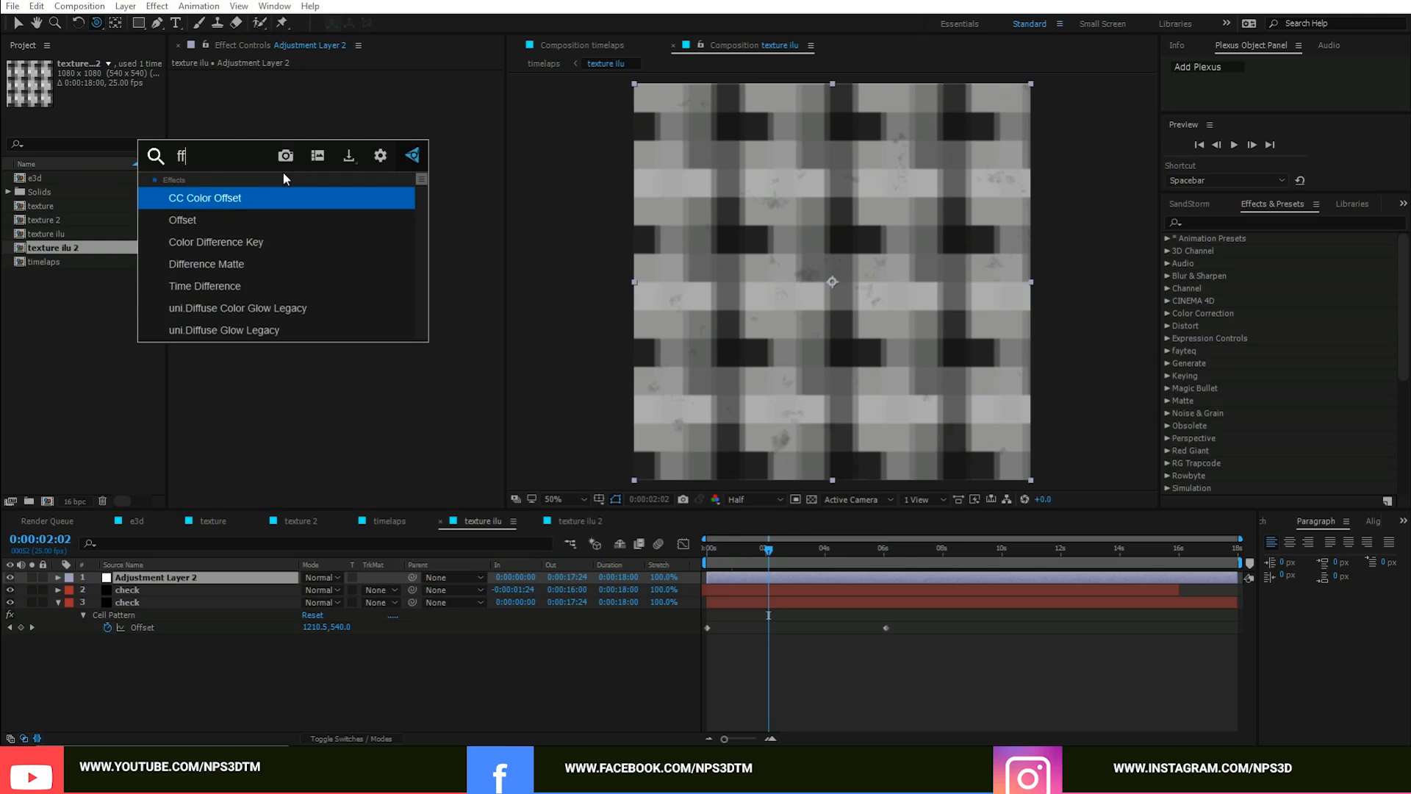
key("Down")
key("Return")
left_click_drag(372, 90, 726, 48)
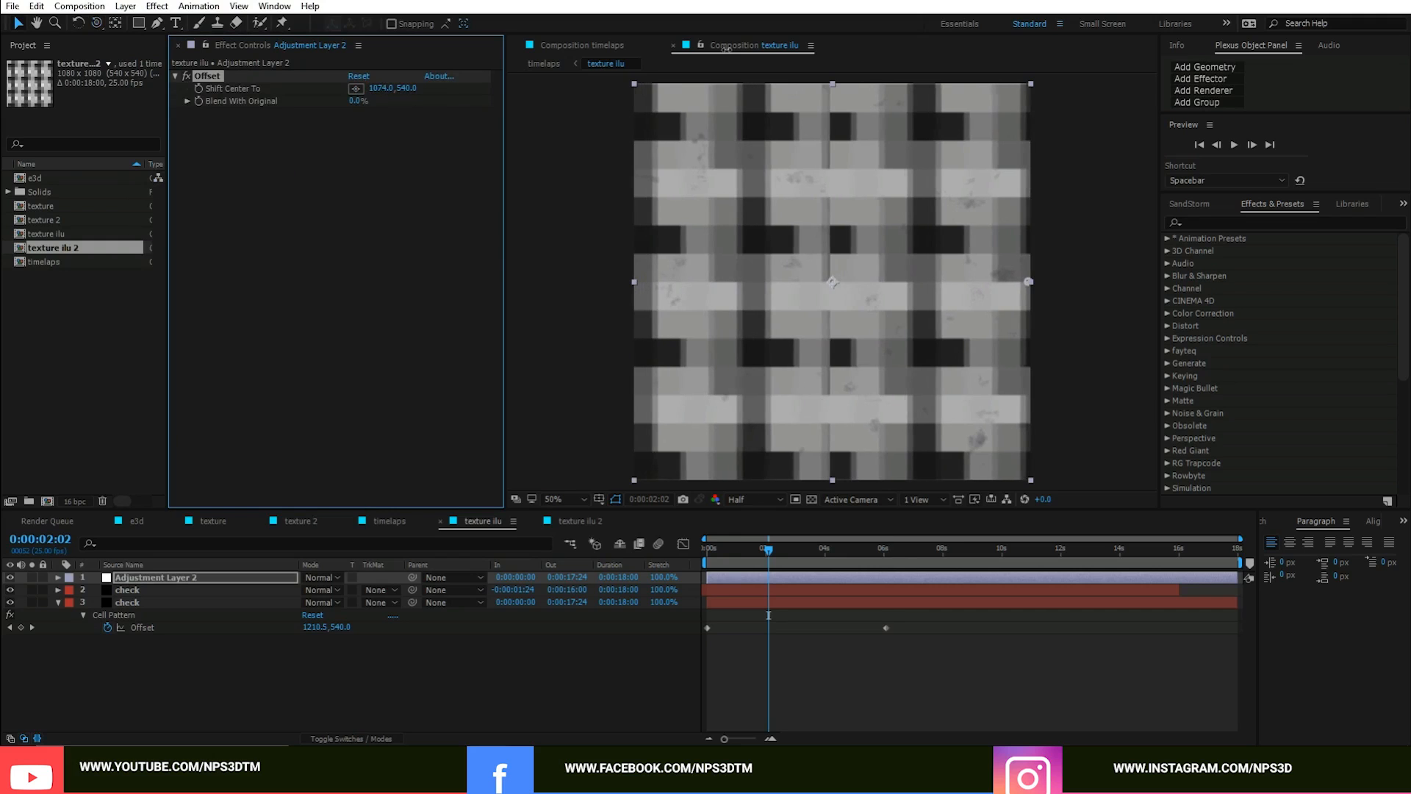
left_click_drag(408, 88, 4, 101)
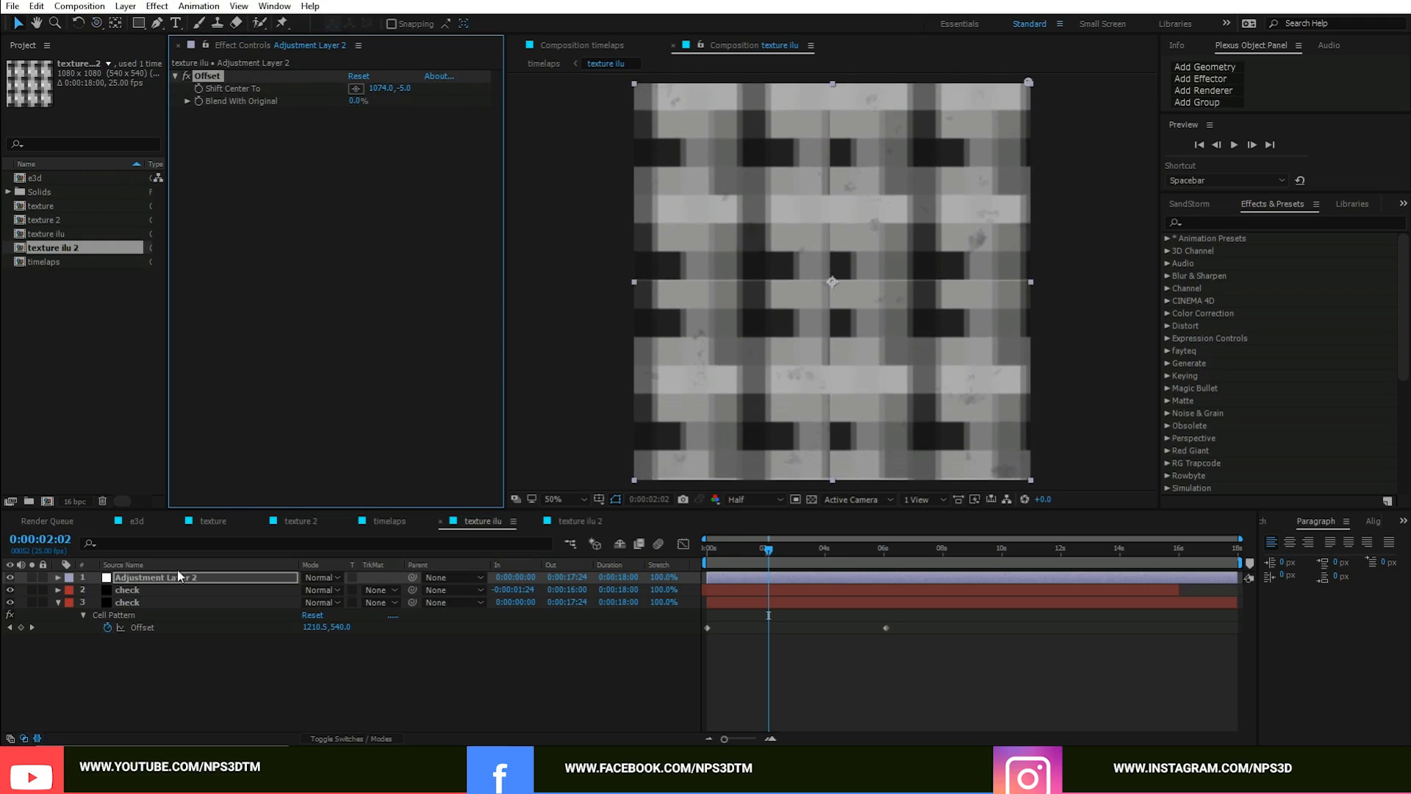
Step: Return to the timelaps composition and preview the tunnel animation from its start, with the whole frame fitted in the viewer
left_click(395, 522)
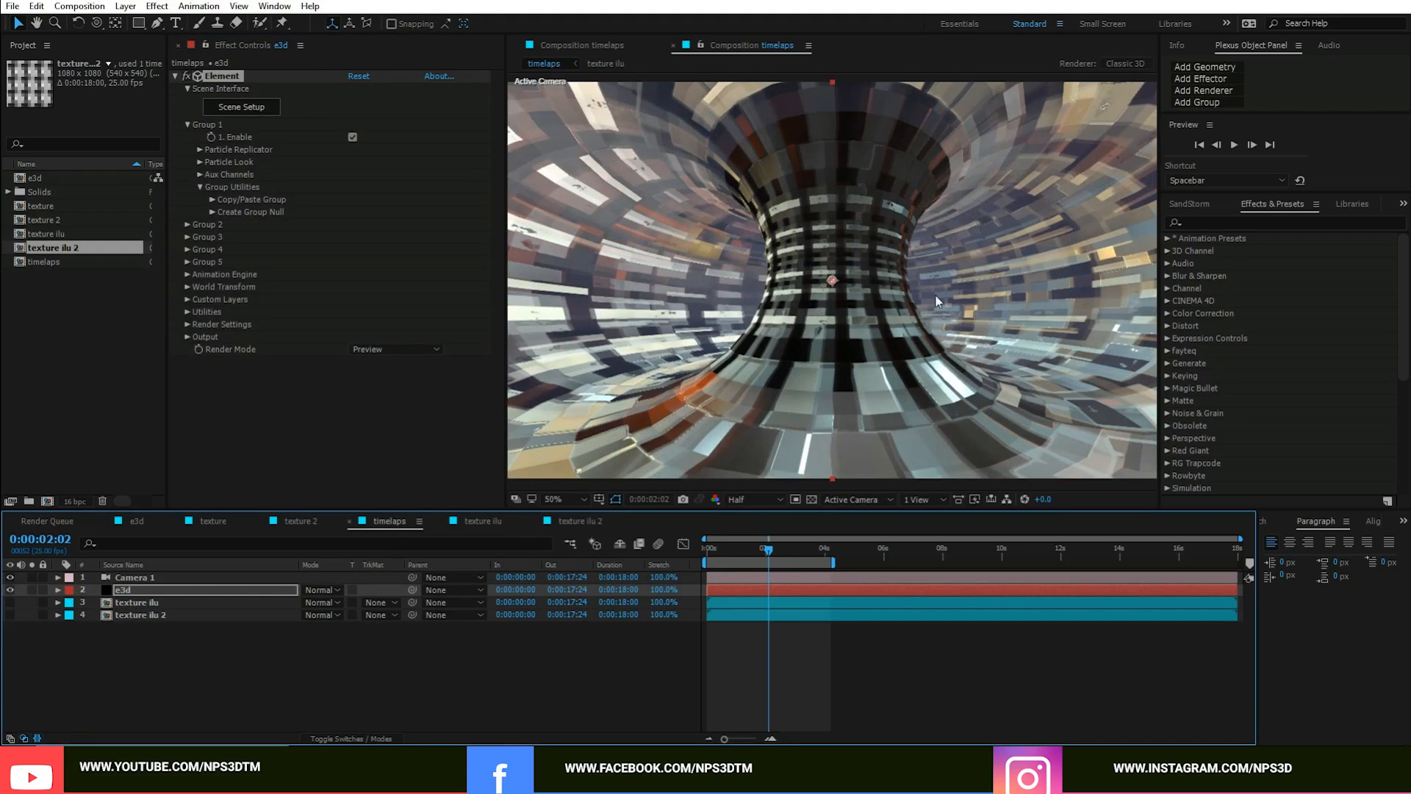
left_click_drag(743, 548, 670, 562)
key("space")
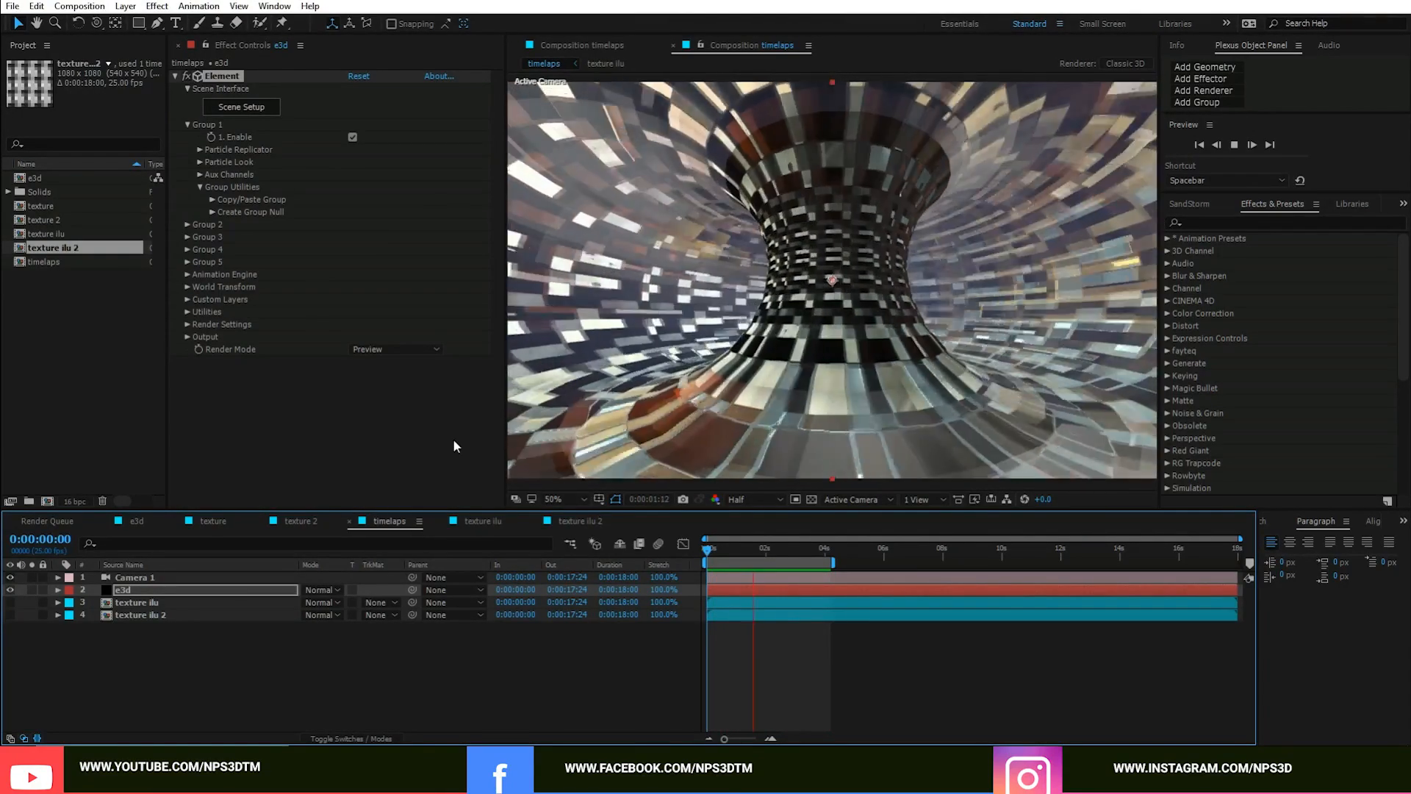
left_click(554, 500)
left_click(588, 234)
key("space")
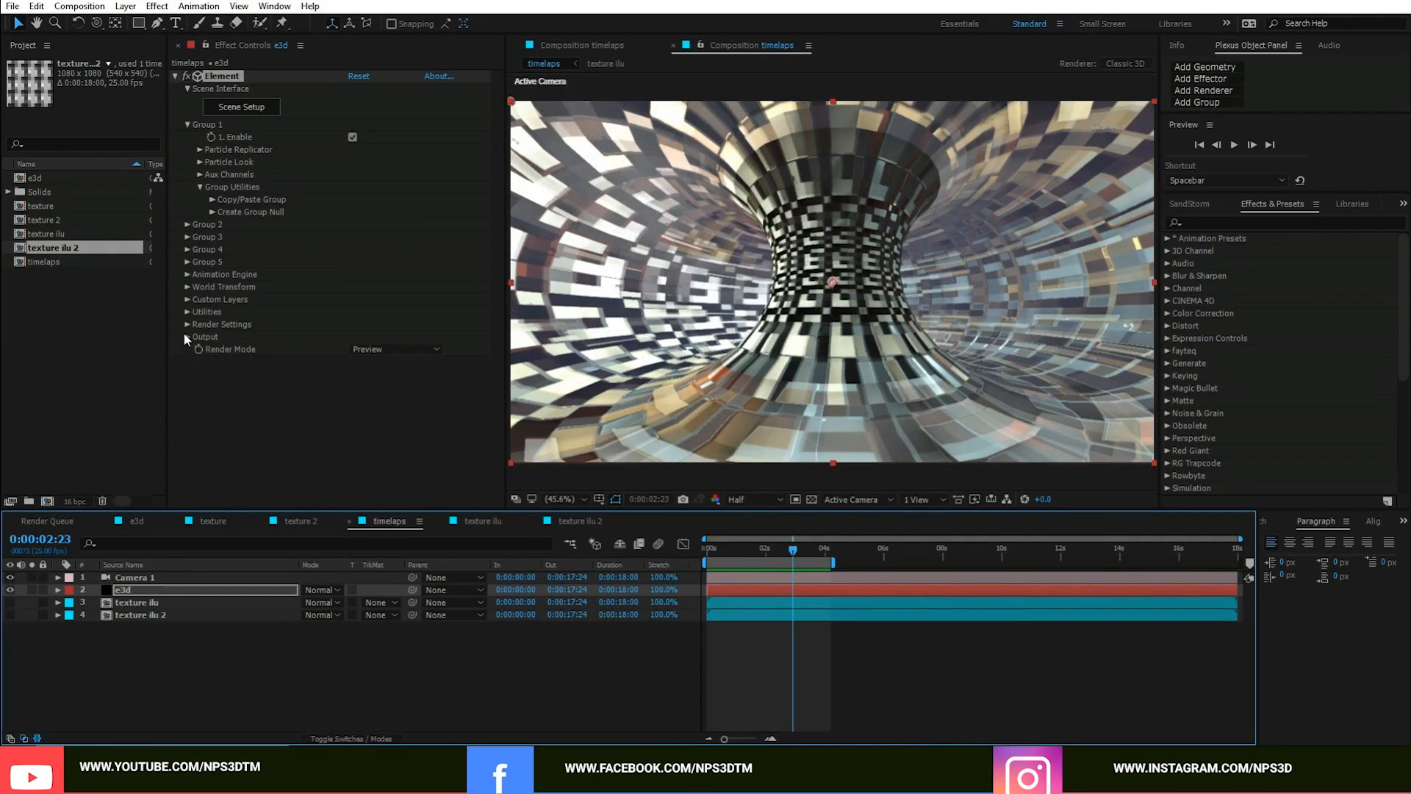
Step: In Element's output settings, set supersampling to 2, enable enhanced multisampling, and set FXAA smoothing to 2
left_click(186, 336)
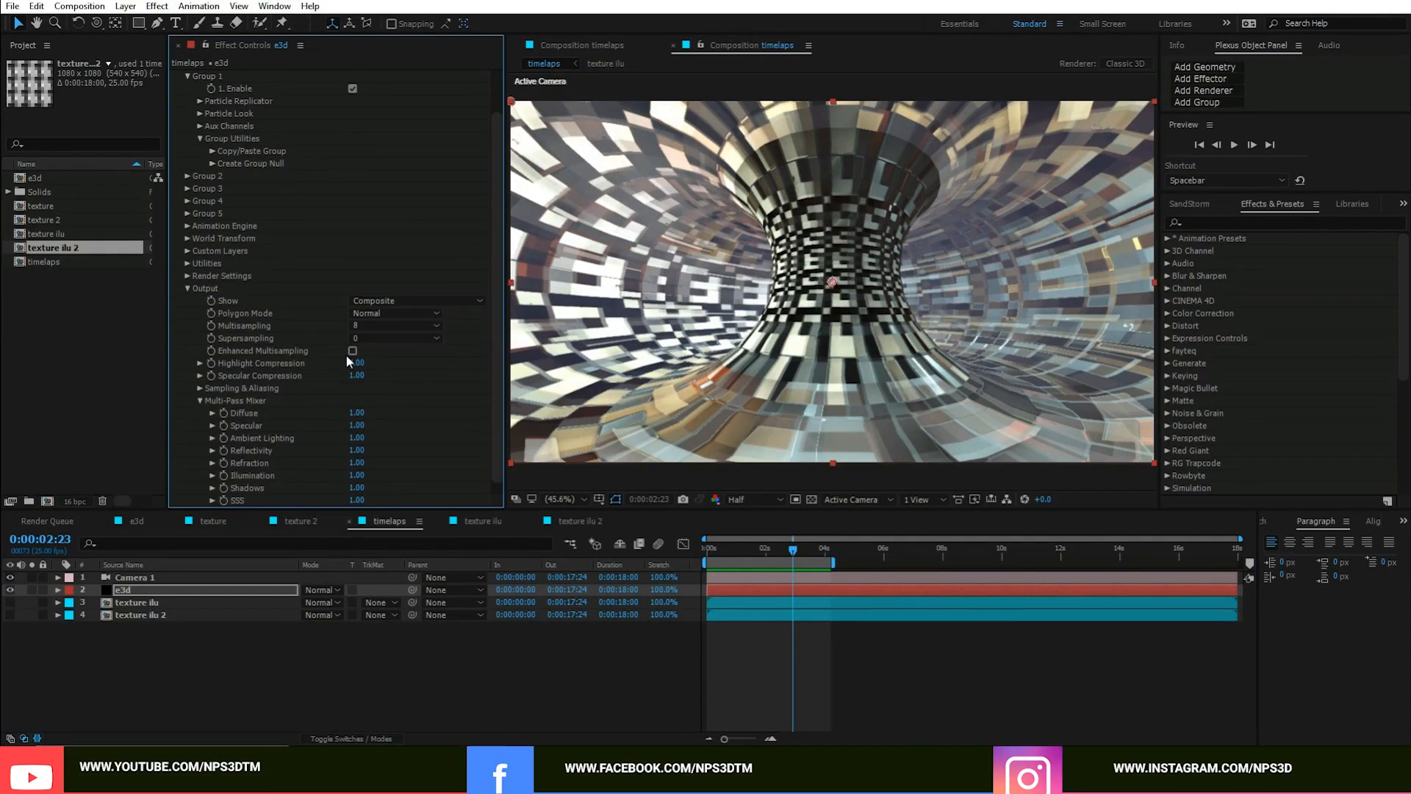
left_click(386, 341)
left_click(389, 366)
left_click(200, 388)
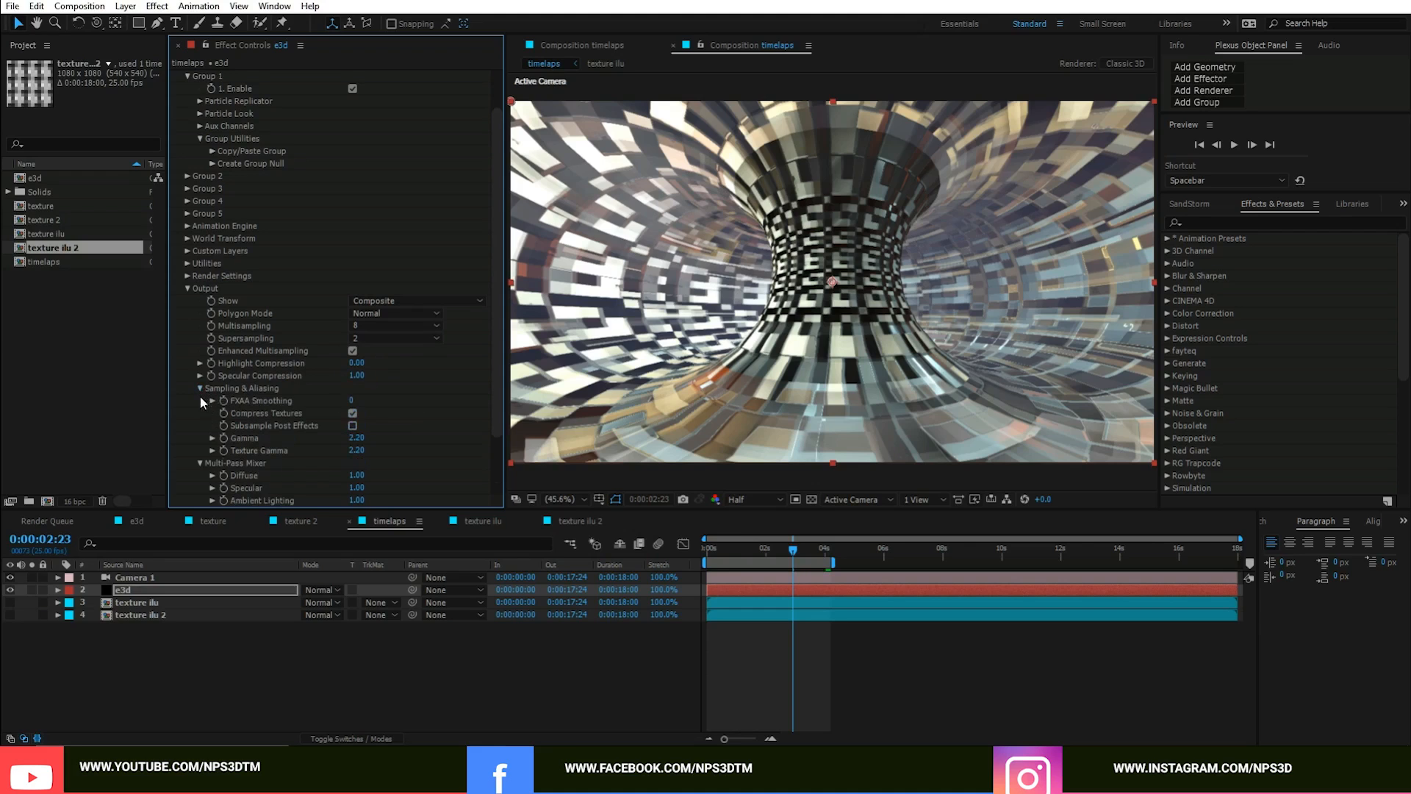
left_click(351, 400)
type("2")
key("Return")
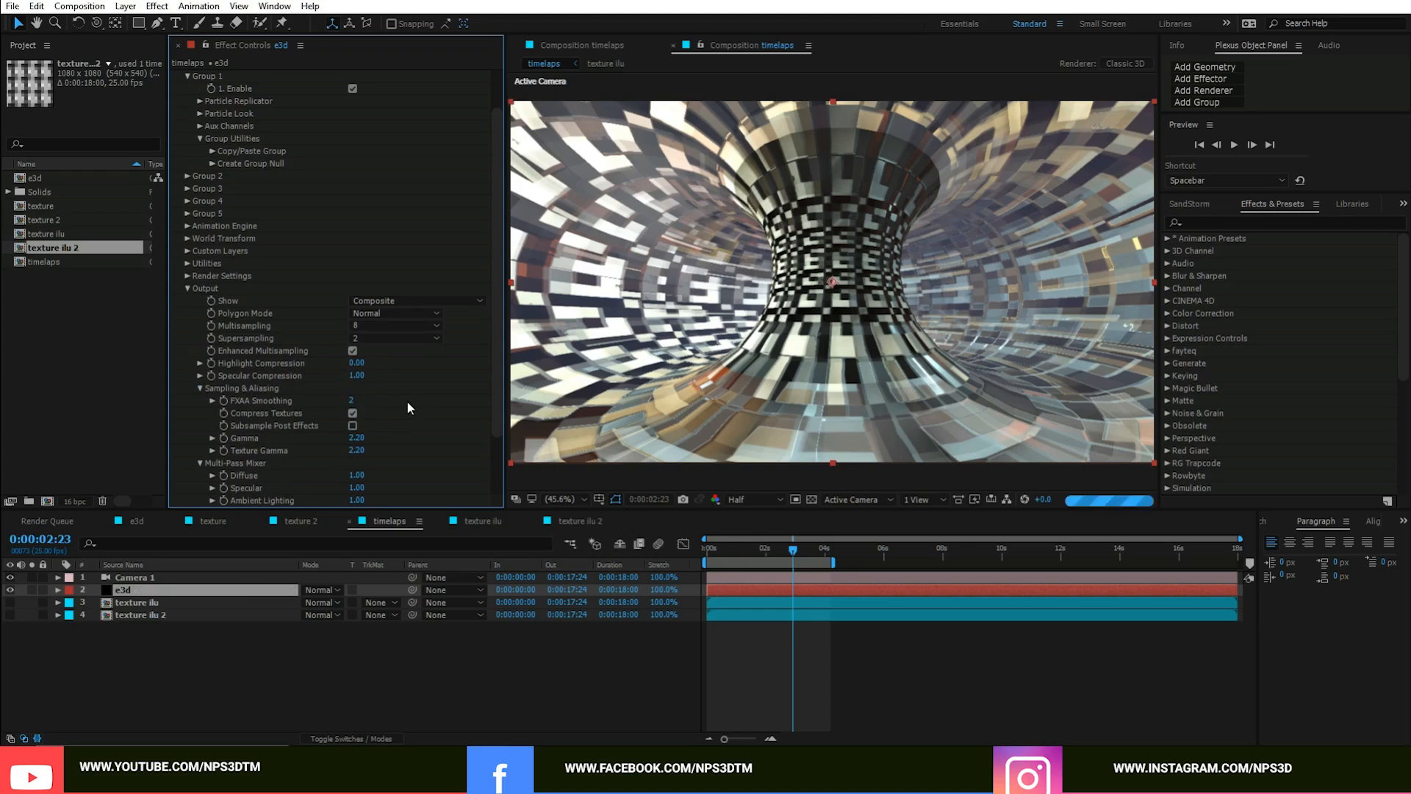
Step: Collapse Element's output settings and set the render mode to Full Render
left_click(188, 288)
left_click(403, 351)
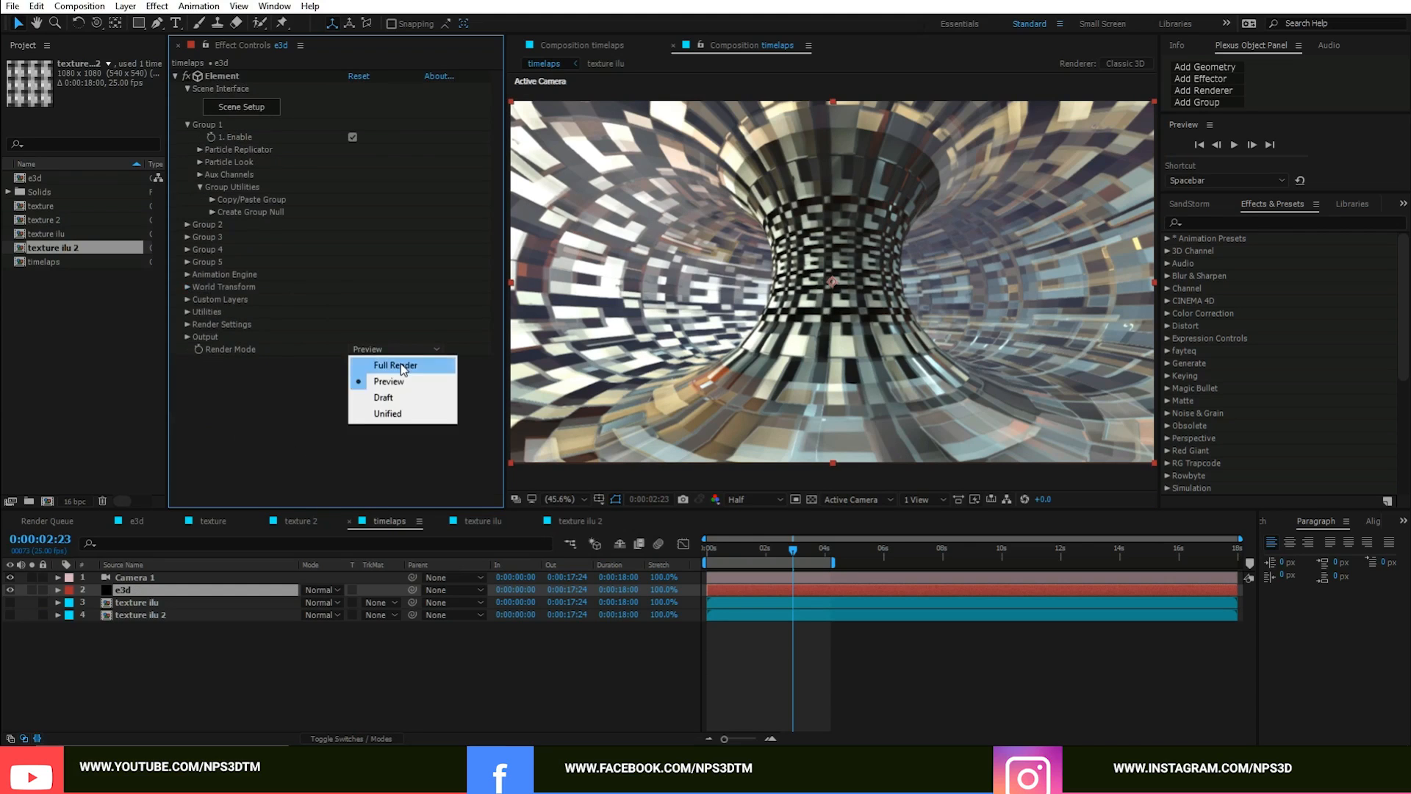
left_click(401, 365)
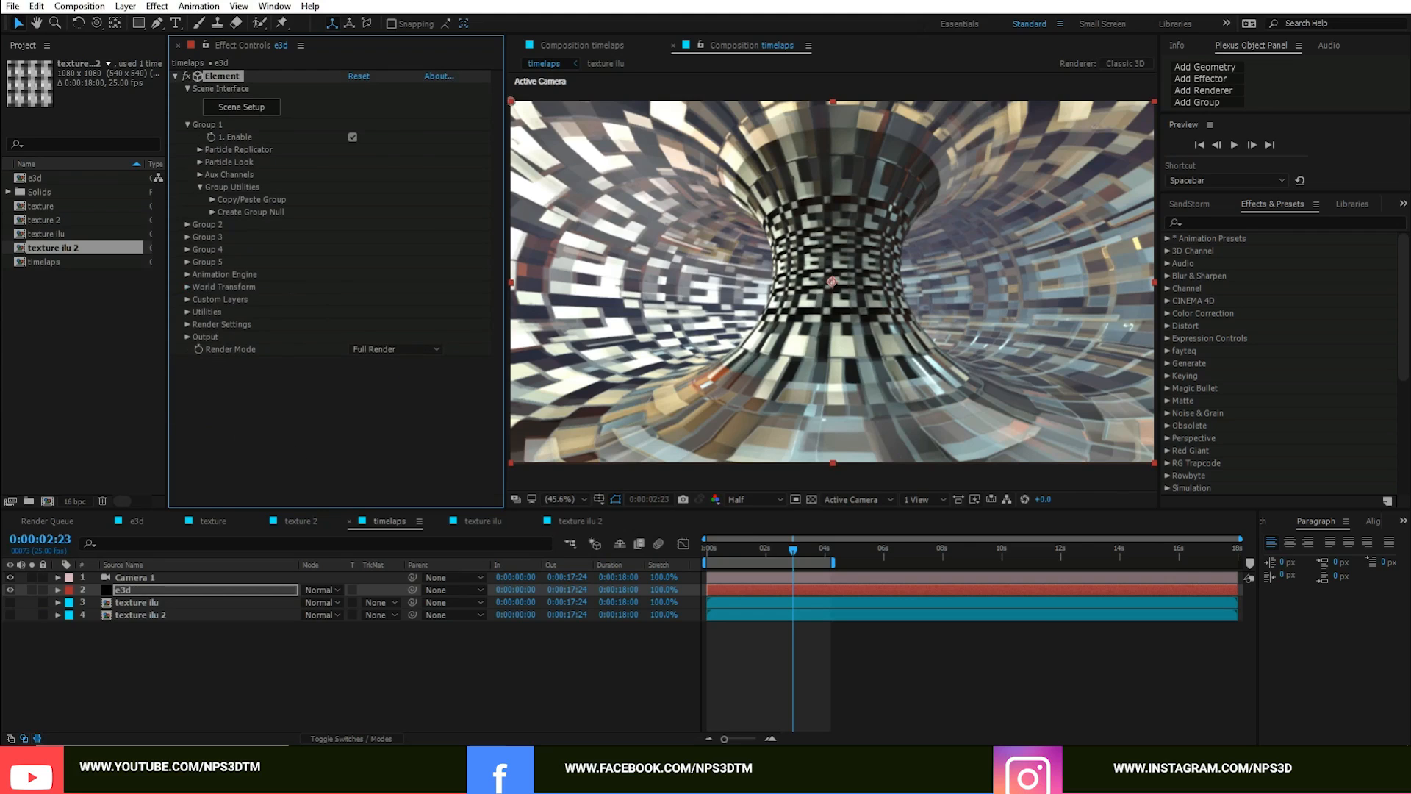
Step: Add a new adjustment layer above the camera in the timelaps composition and apply the Curves effect to it
left_click(274, 680)
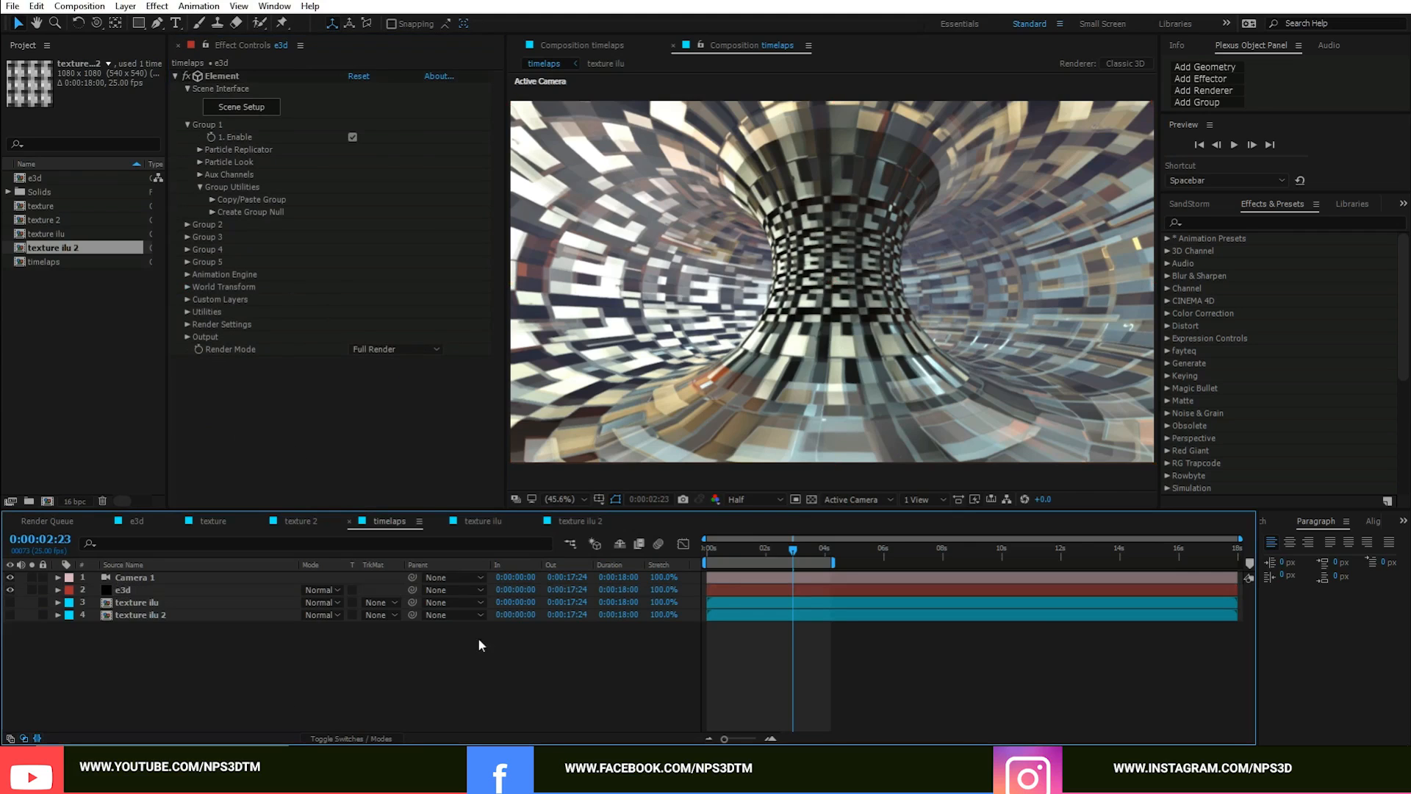
right_click(341, 685)
mouse_move(413, 547)
left_click(577, 665)
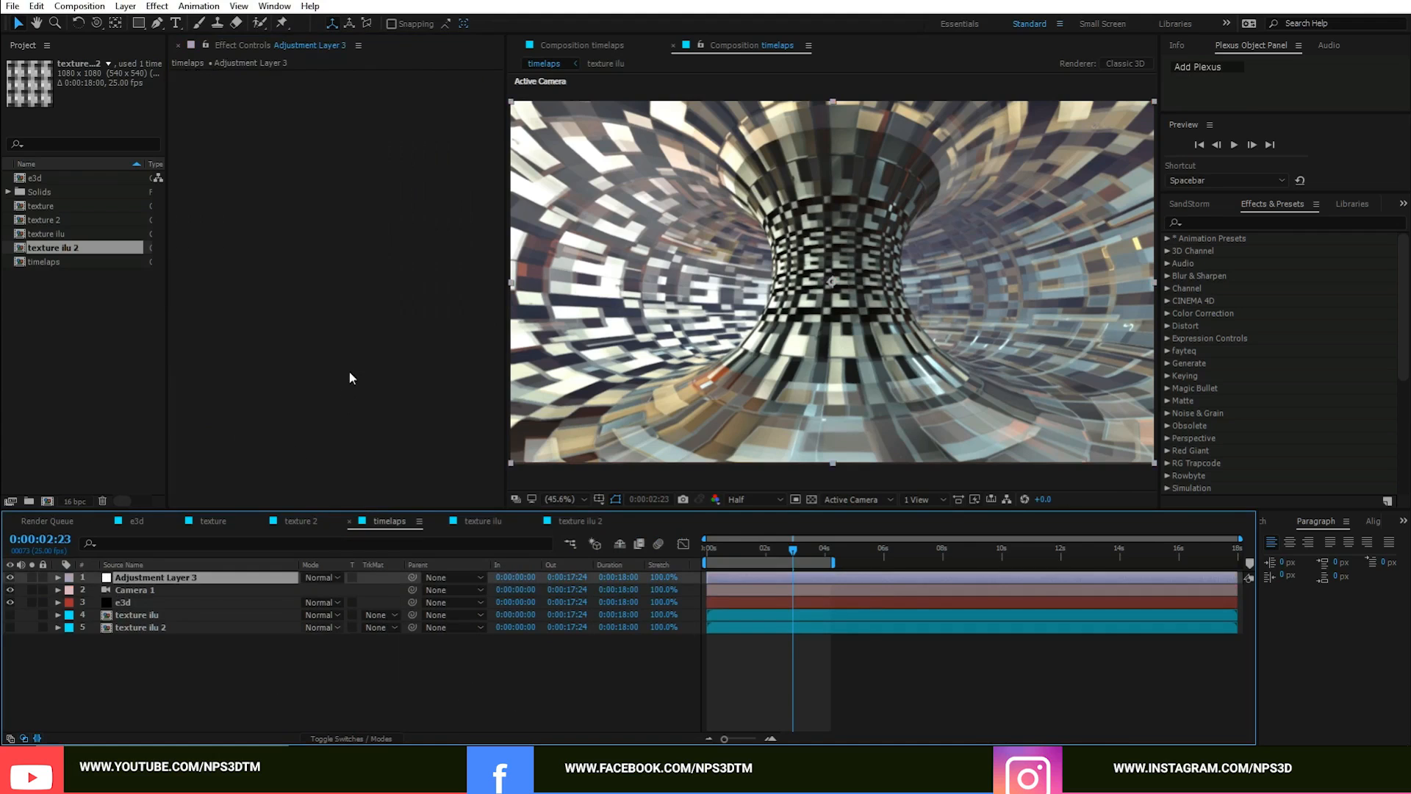
key("ctrl+space")
type("cu")
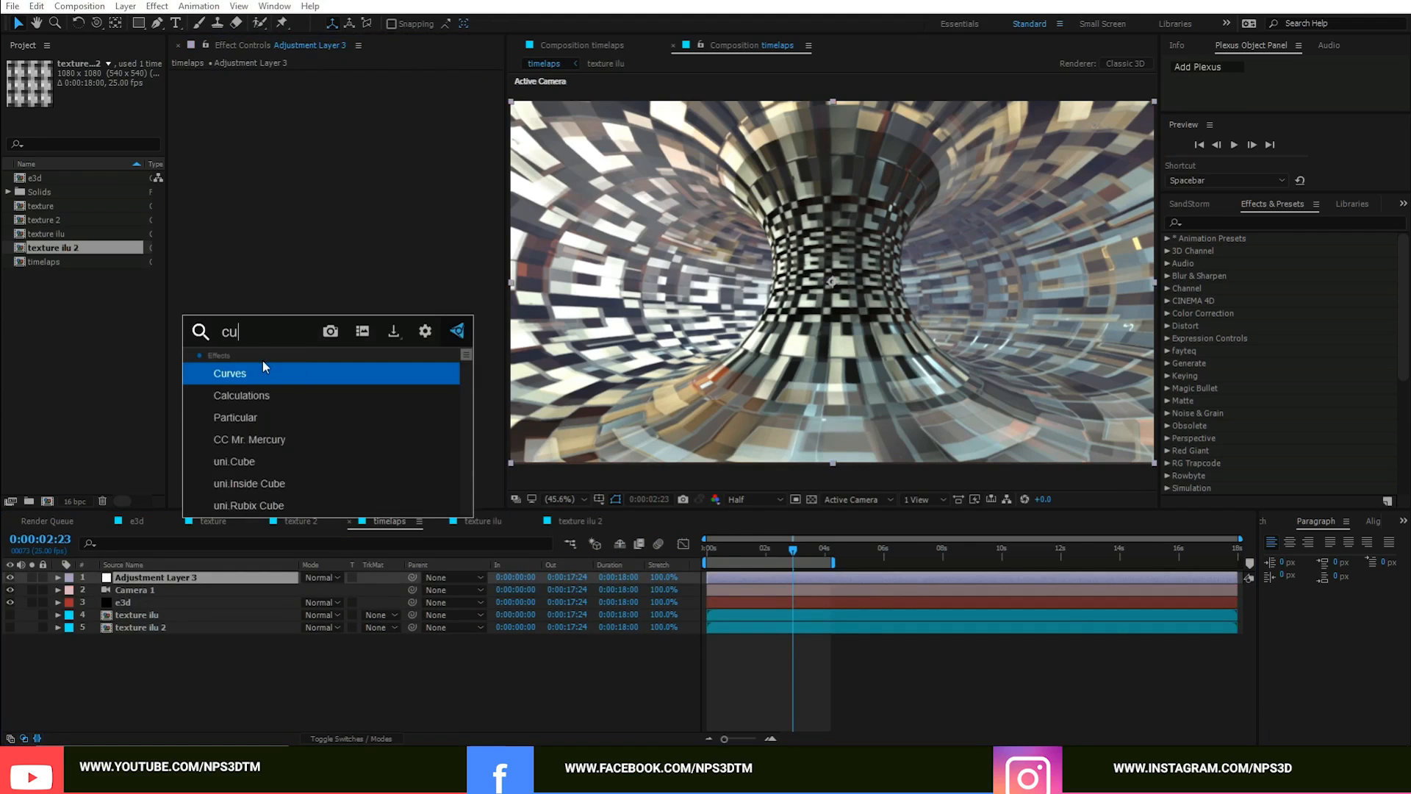
key("Return")
Step: Slightly lower the RGB curve's shadows, brighten the red channel's highlights, and lift the blue channel's black point
mouse_move(205, 315)
left_mouse_down()
mouse_move(204, 296)
mouse_move(205, 315)
mouse_move(225, 295)
left_mouse_up()
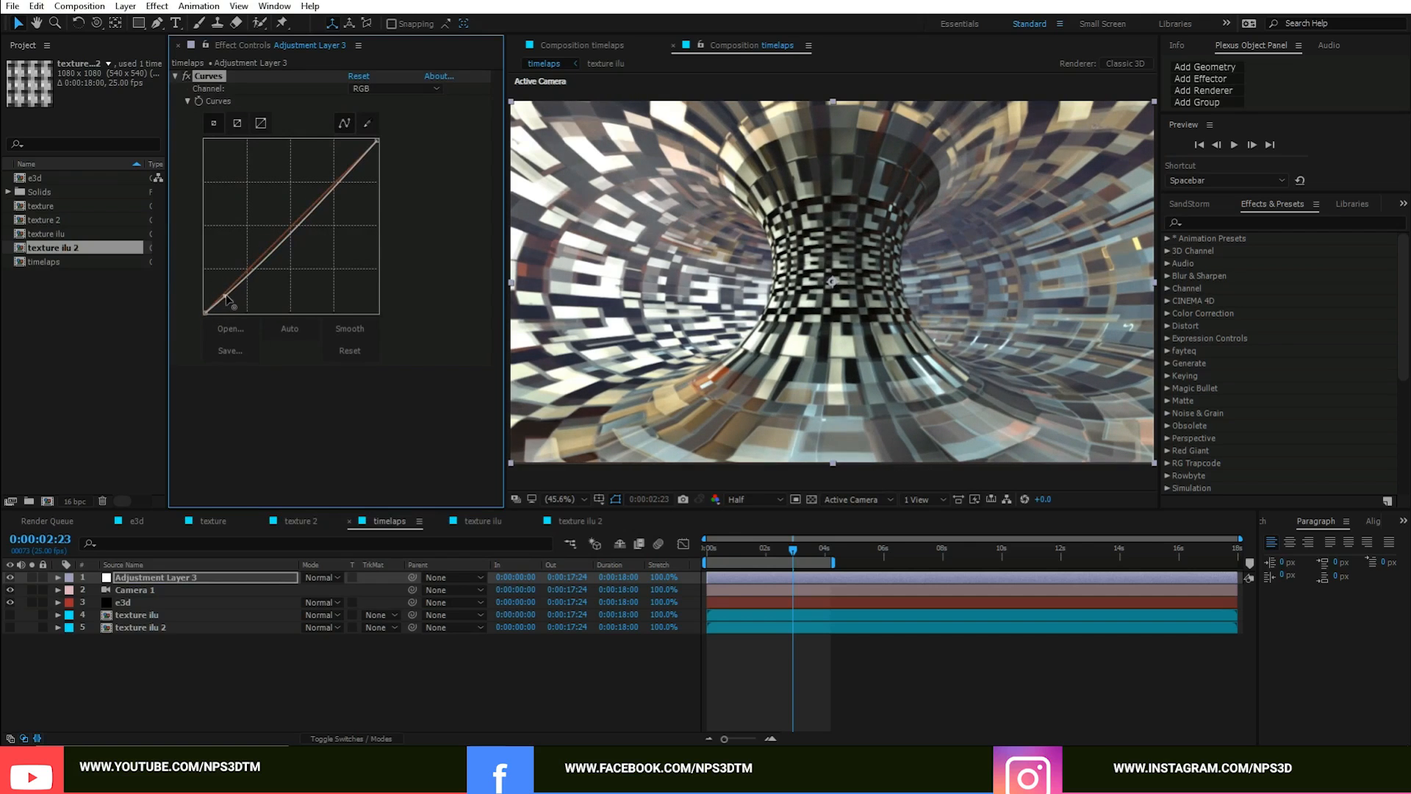
left_click(383, 88)
left_click(381, 121)
left_click_drag(375, 140, 373, 139)
left_click(395, 87)
left_click(382, 156)
left_click_drag(203, 311, 198, 303)
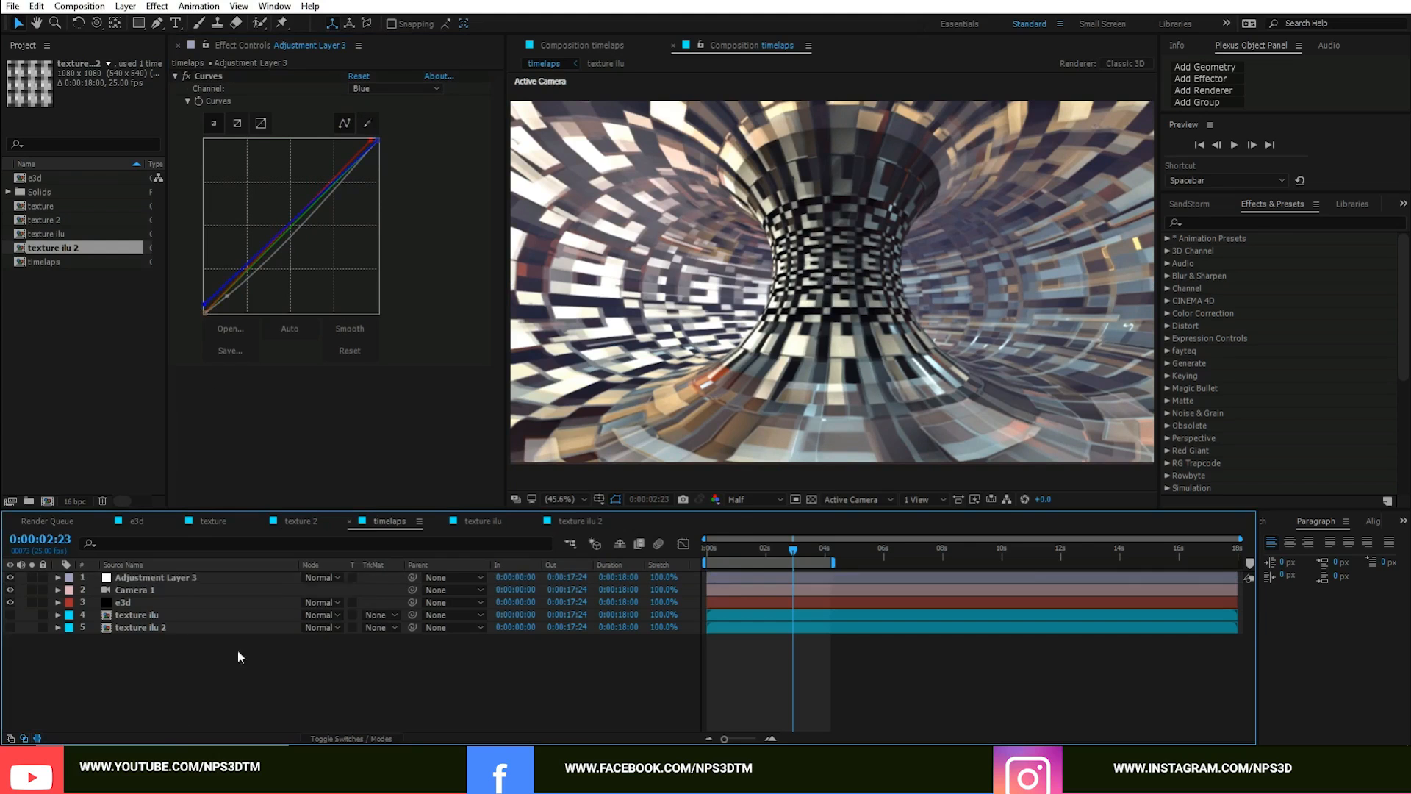
Step: Add a new black solid at the top of the timelaps composition with its height set to 789 px
right_click(194, 687)
mouse_move(258, 545)
left_click(412, 586)
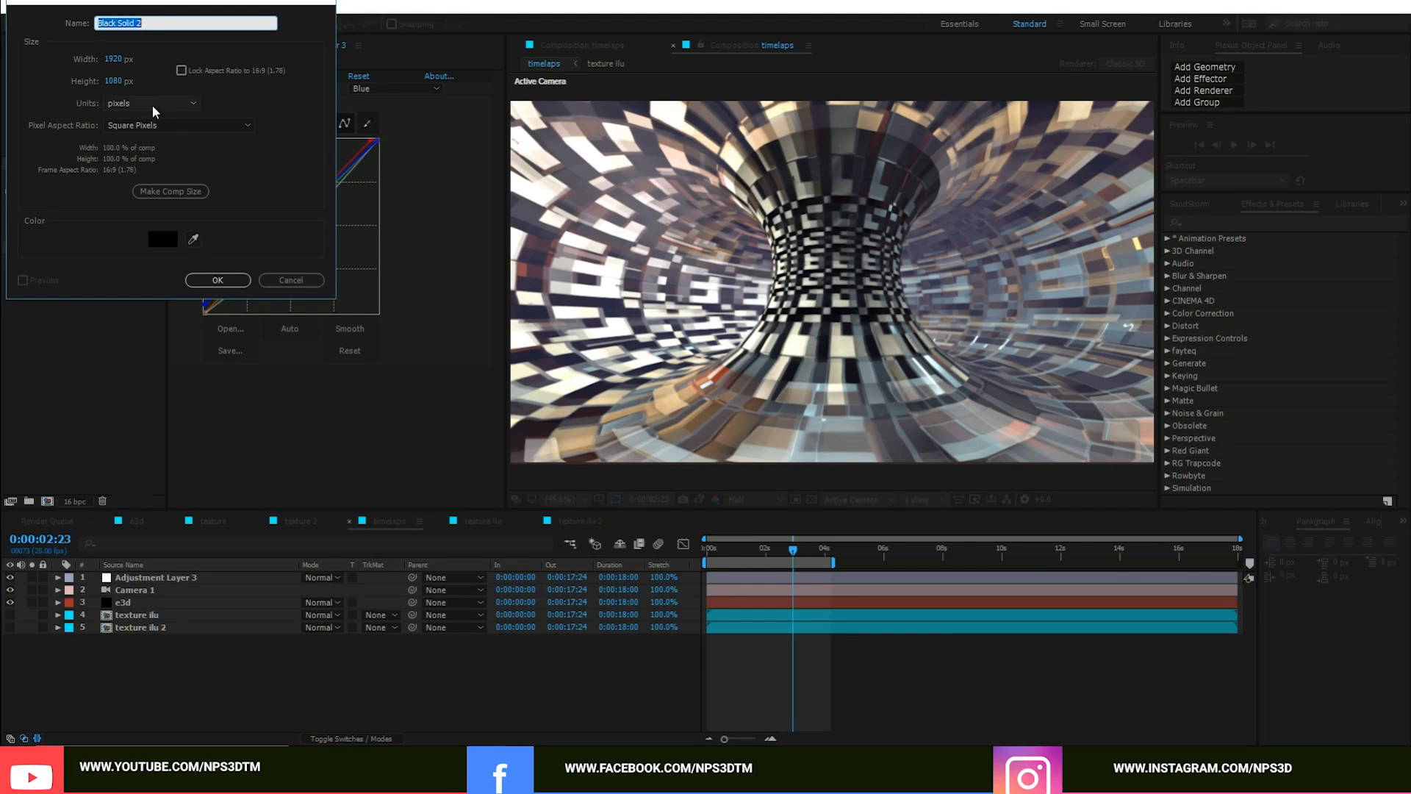
left_click(115, 83)
type("789")
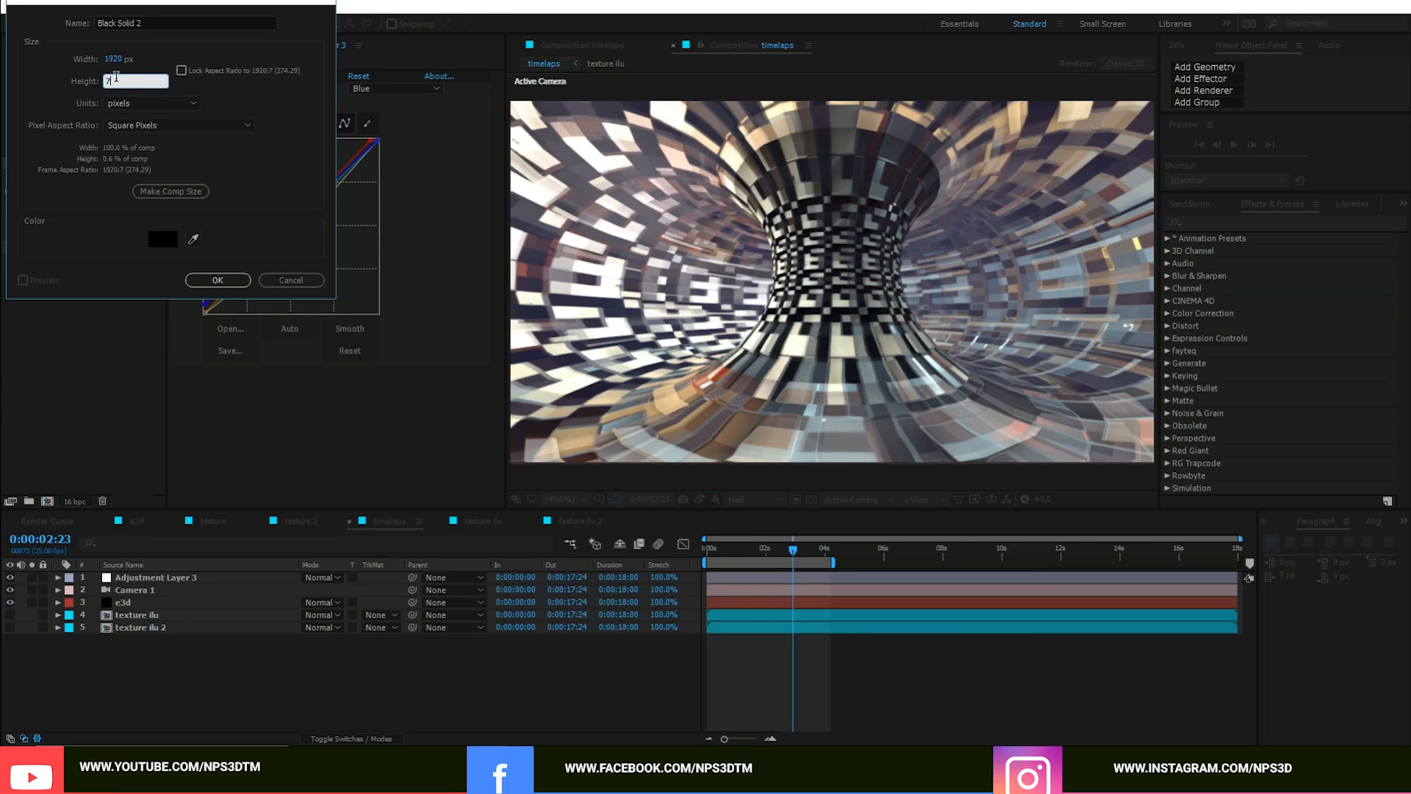
left_click(218, 281)
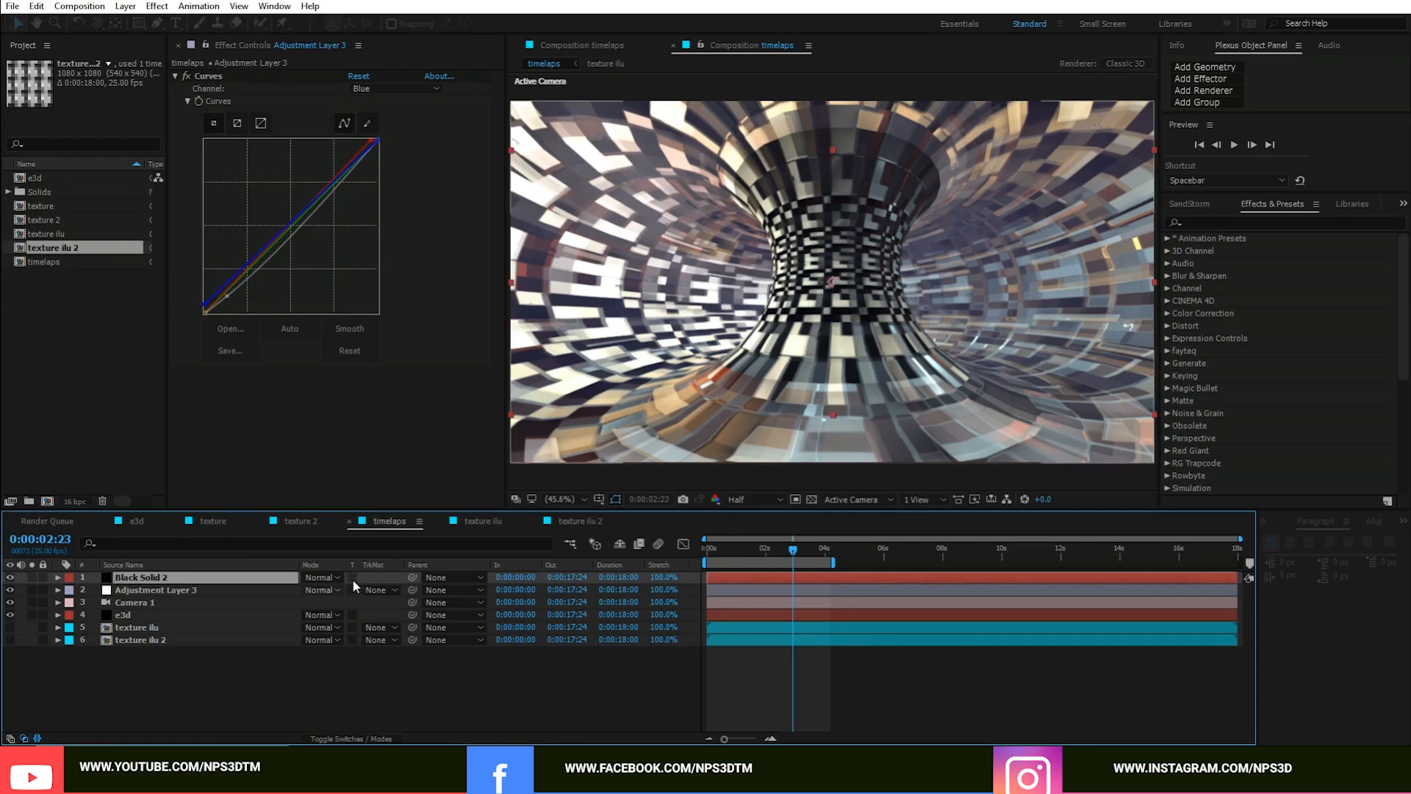
Step: Set the new black solid's blending mode to Stencil Alpha to letterbox the image, and preview the composition
left_click(329, 577)
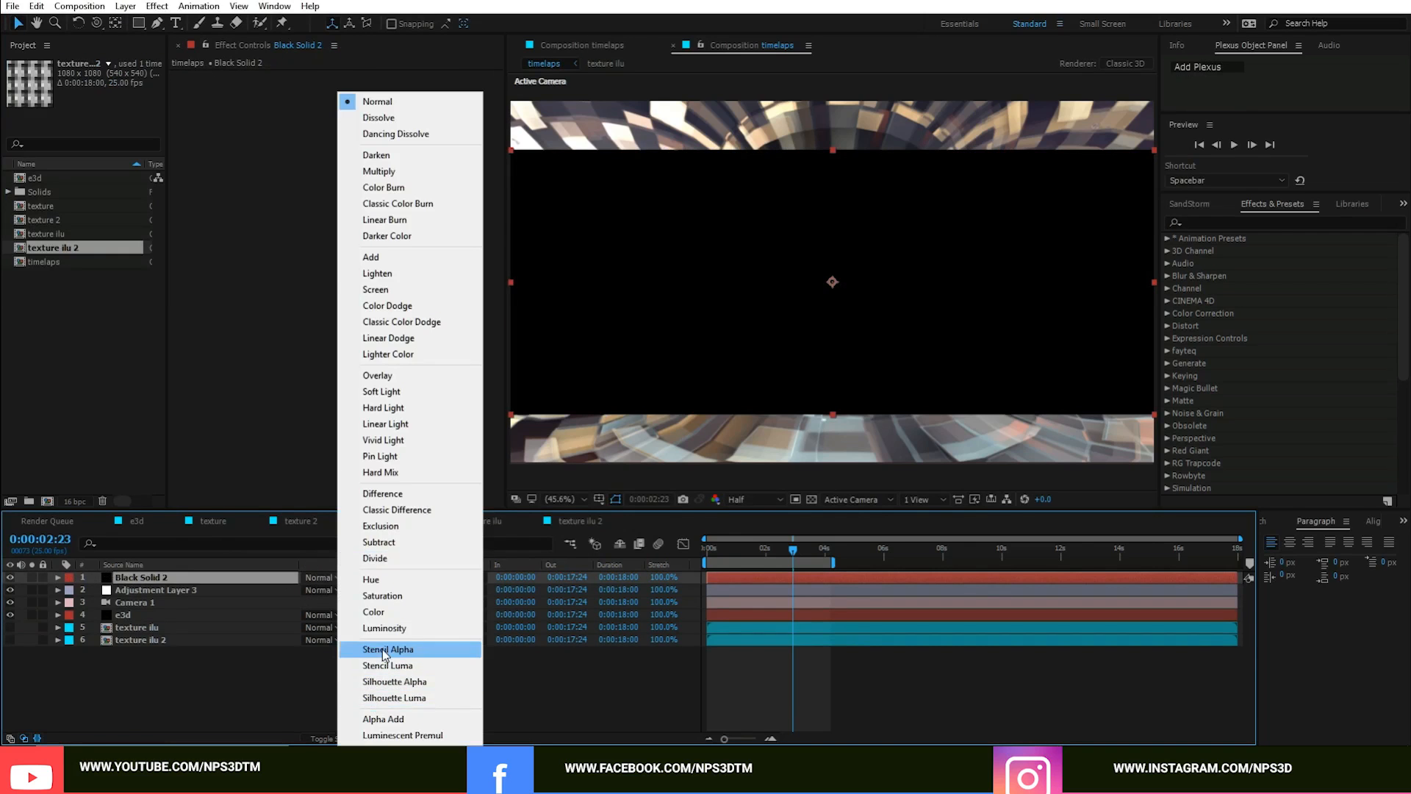
left_click(382, 650)
left_click(341, 665)
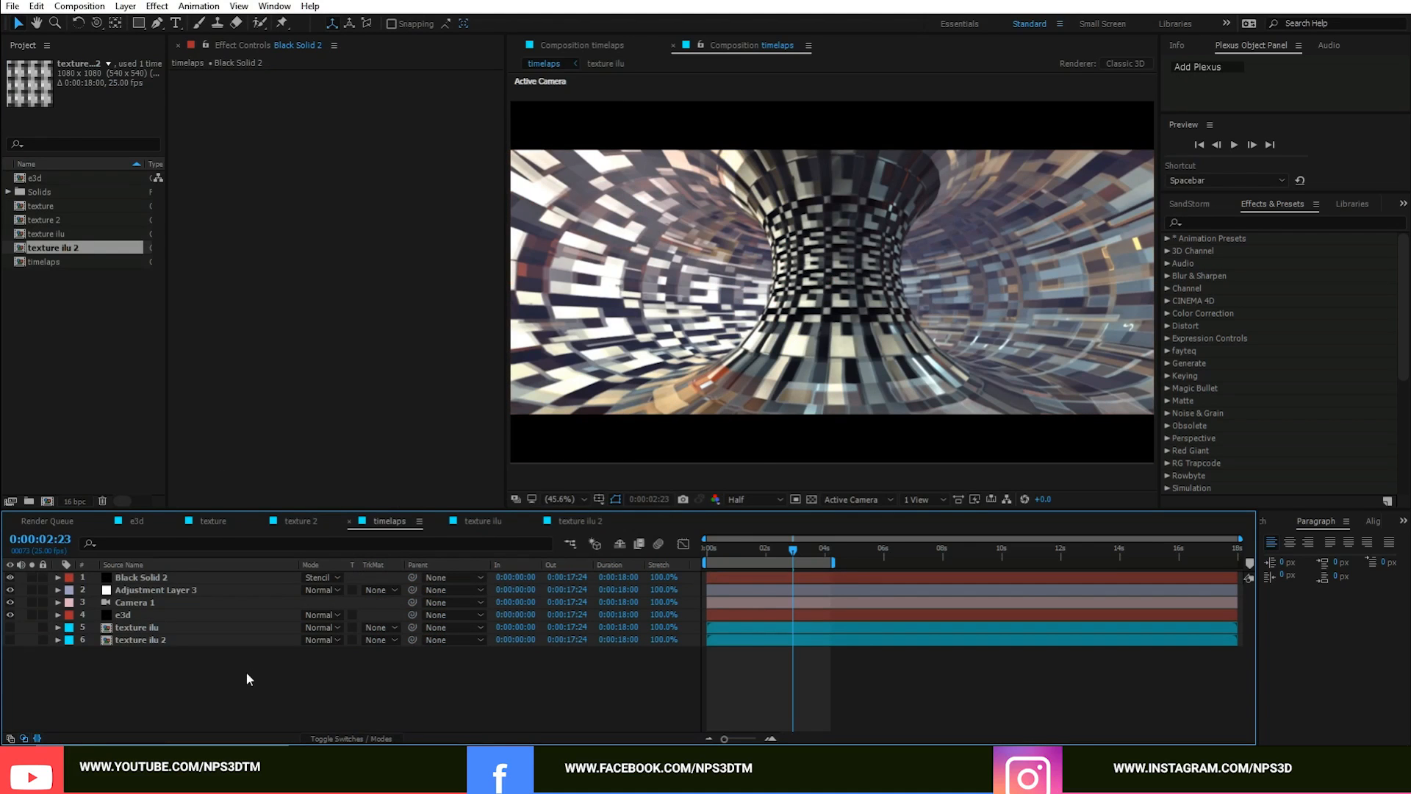
key("space")
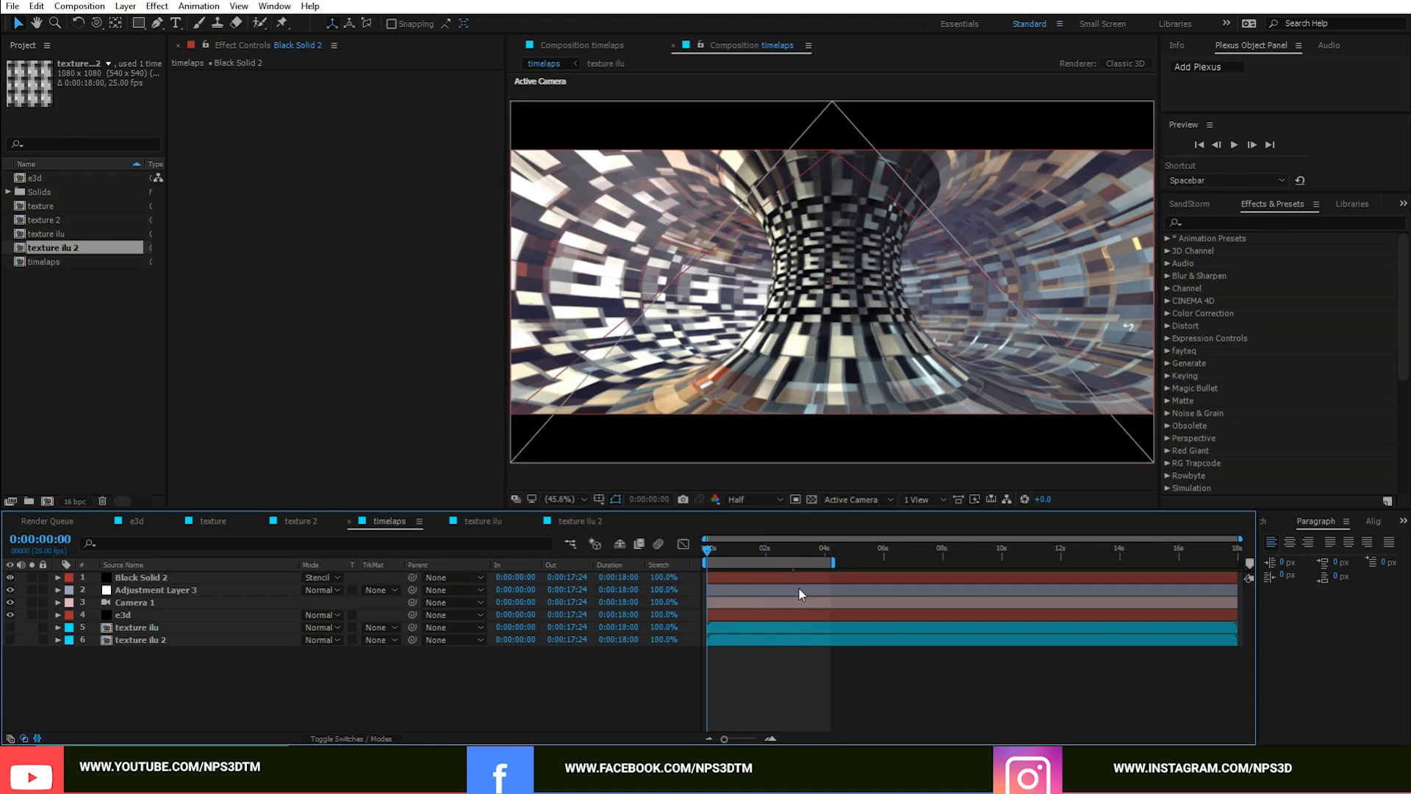